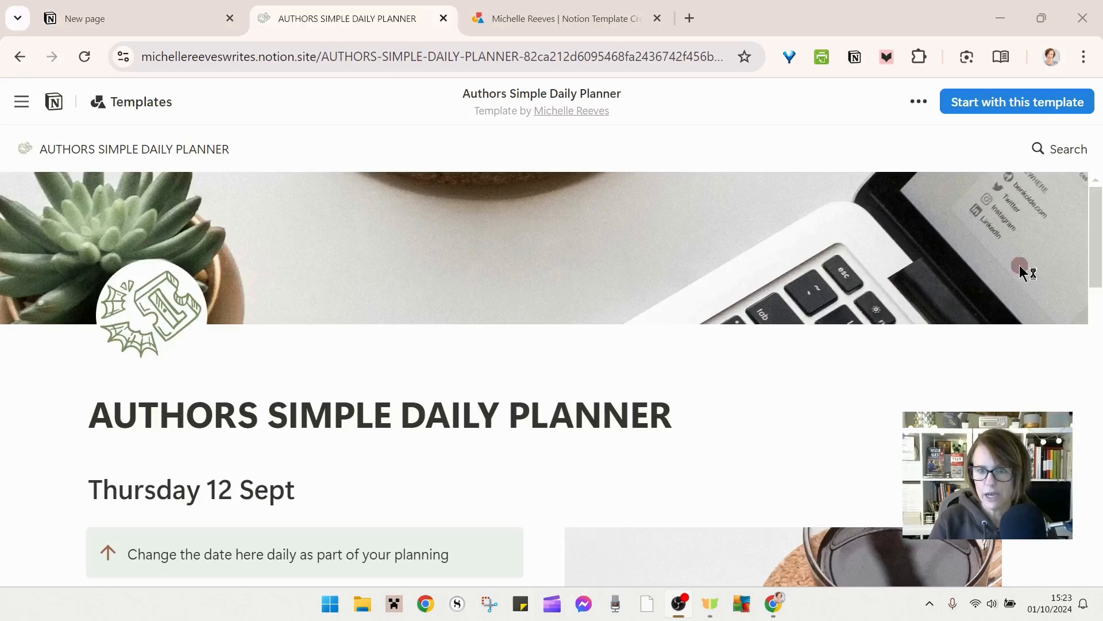
Examine the planner template's date heading and its tasks section for today
scroll(978, 259, "down", 3)
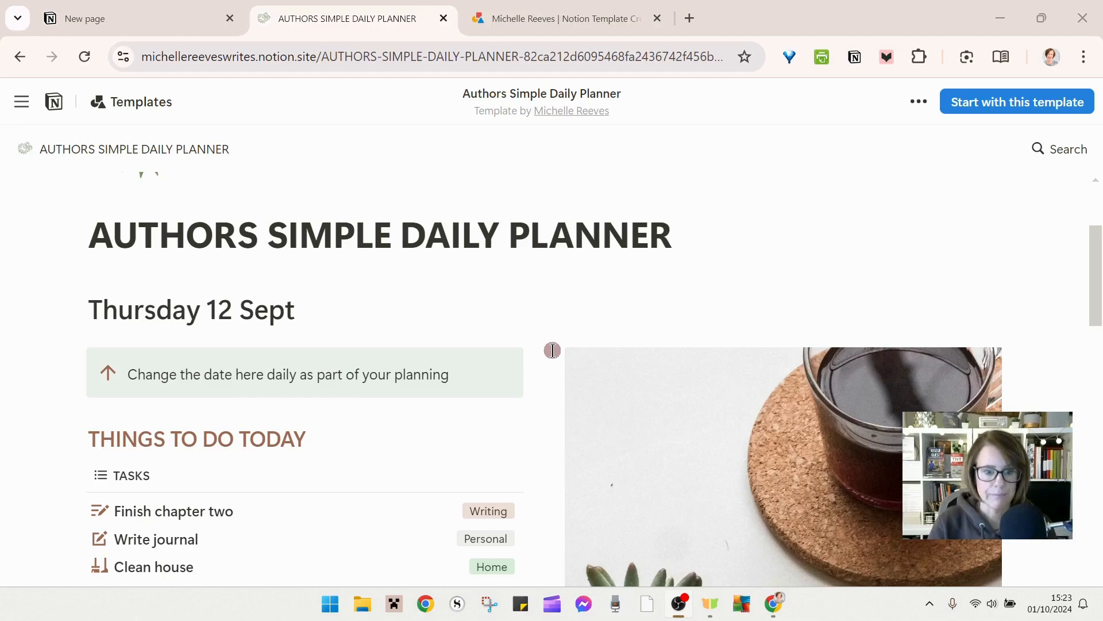
scroll(553, 350, "down", 2)
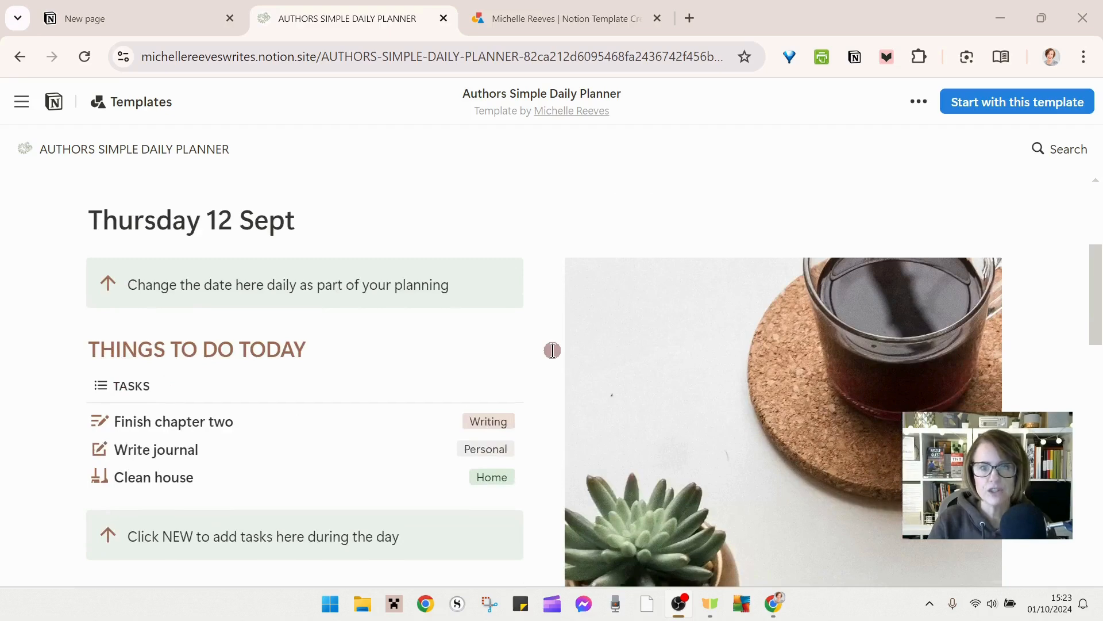
scroll(553, 350, "up", 2)
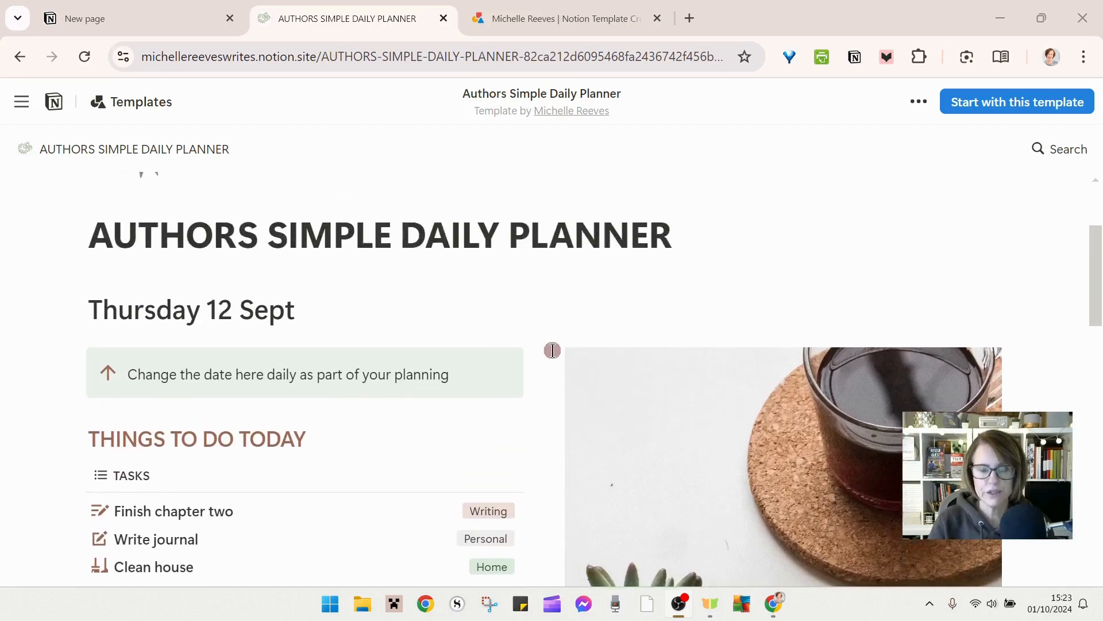
scroll(552, 350, "up", 2)
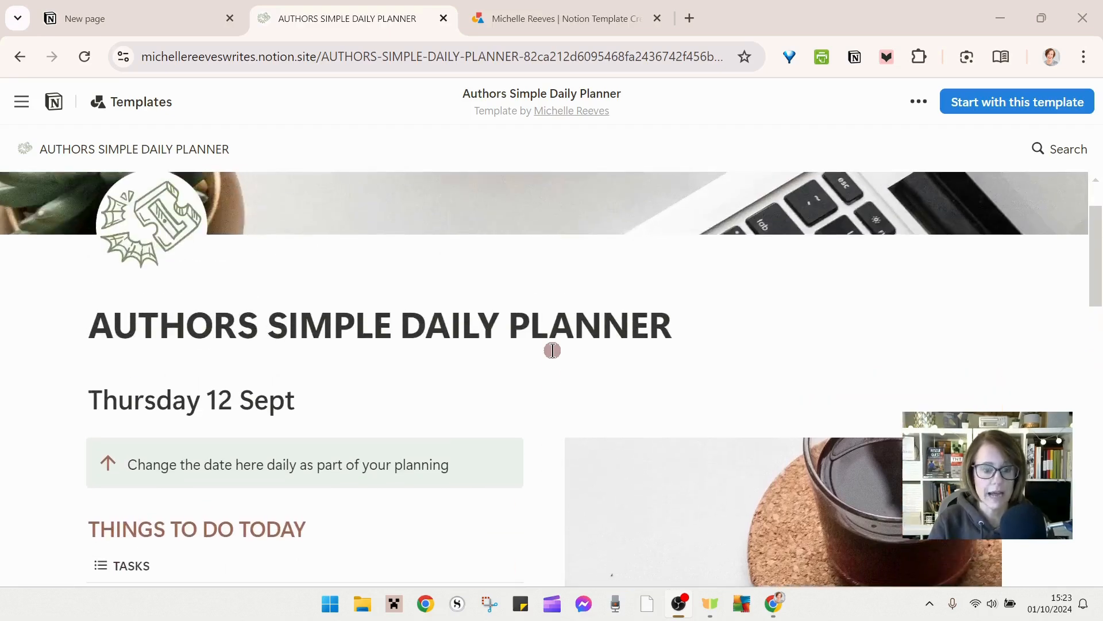
scroll(552, 350, "down", 2)
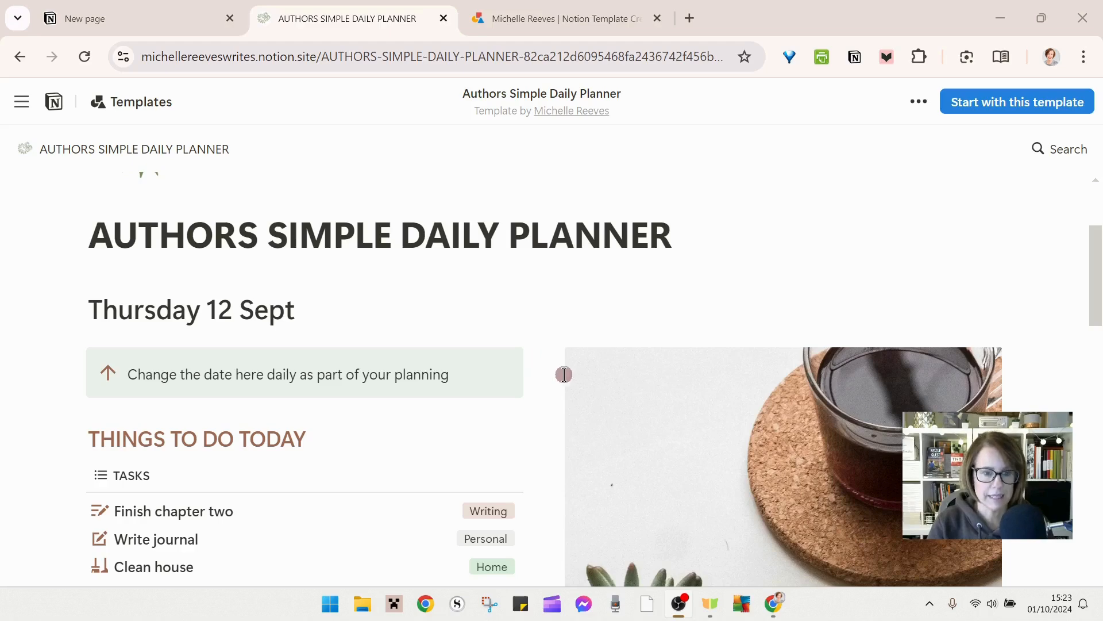
left_click_drag(87, 310, 294, 315)
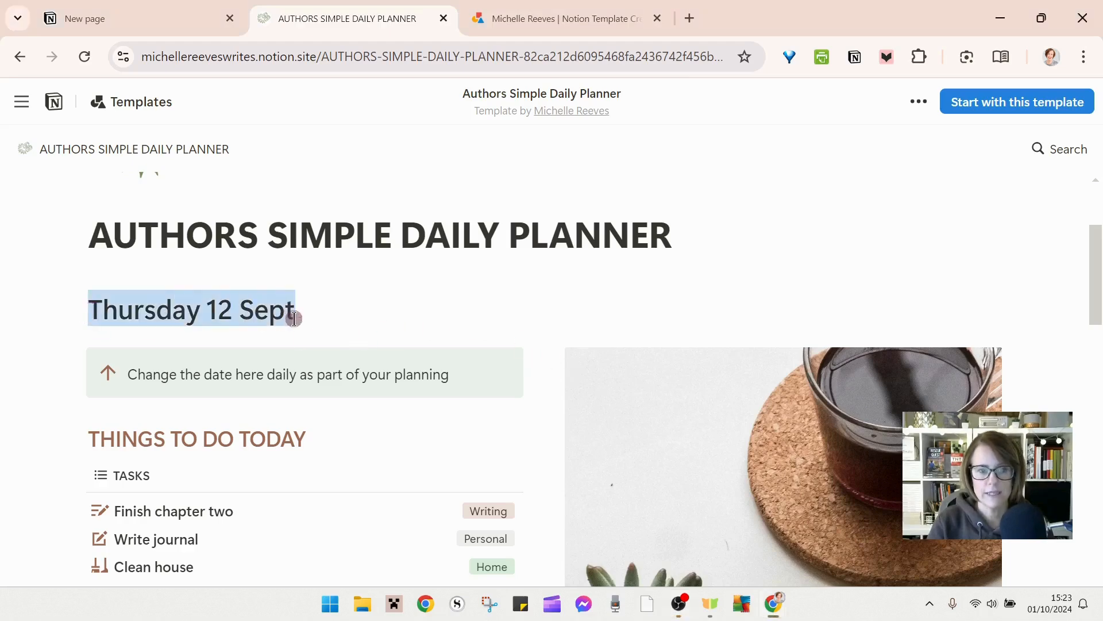
left_click(507, 311)
scroll(506, 311, "down", 2)
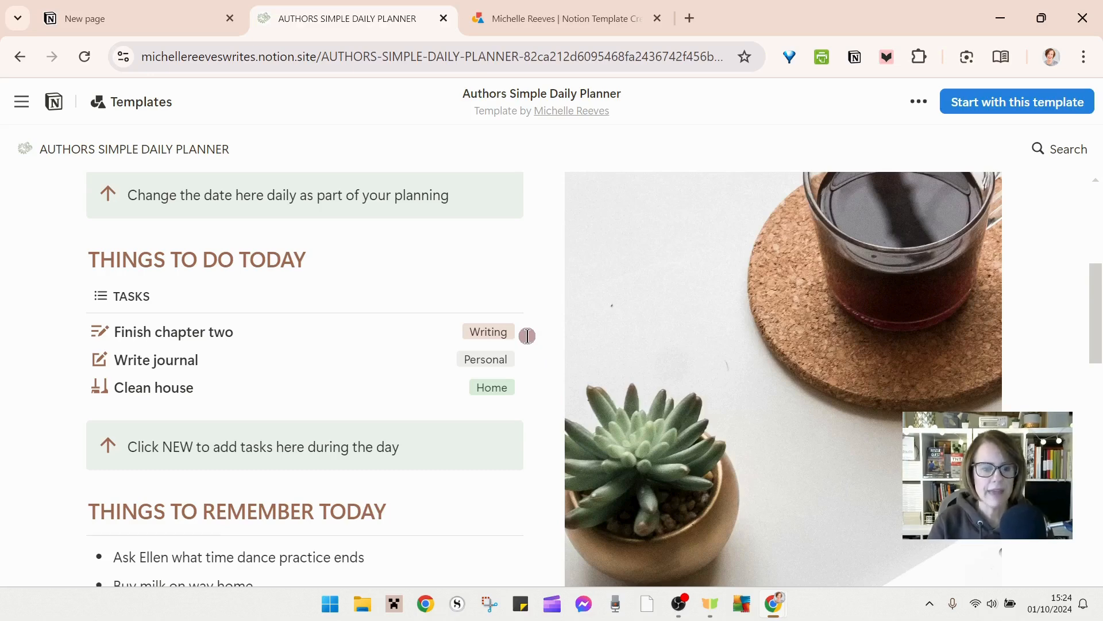
scroll(540, 376, "down", 2)
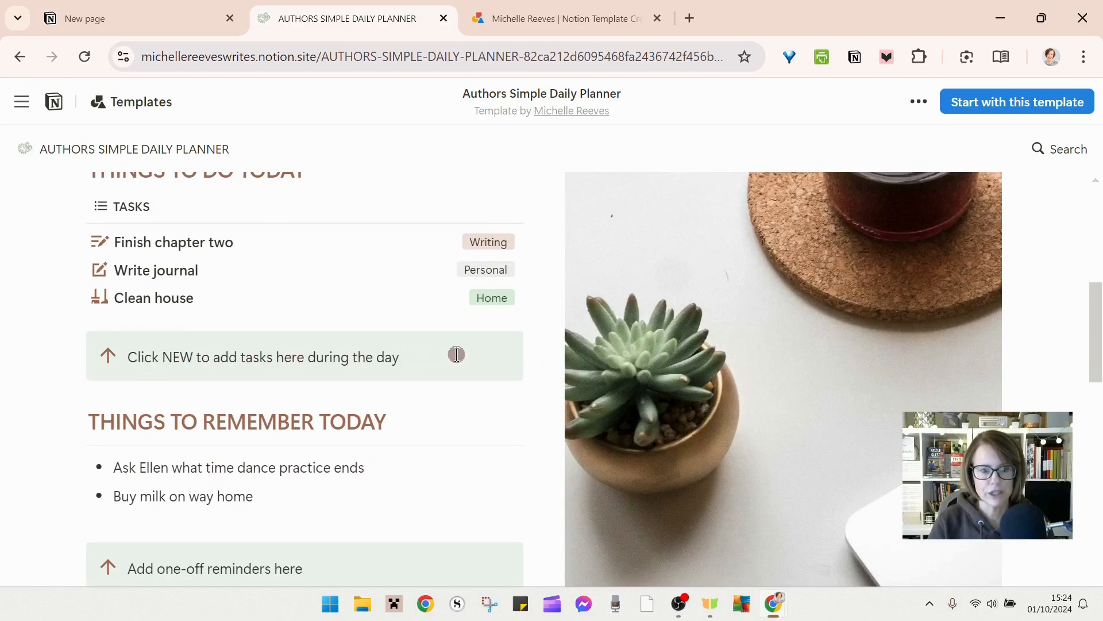
scroll(460, 356, "up", 2)
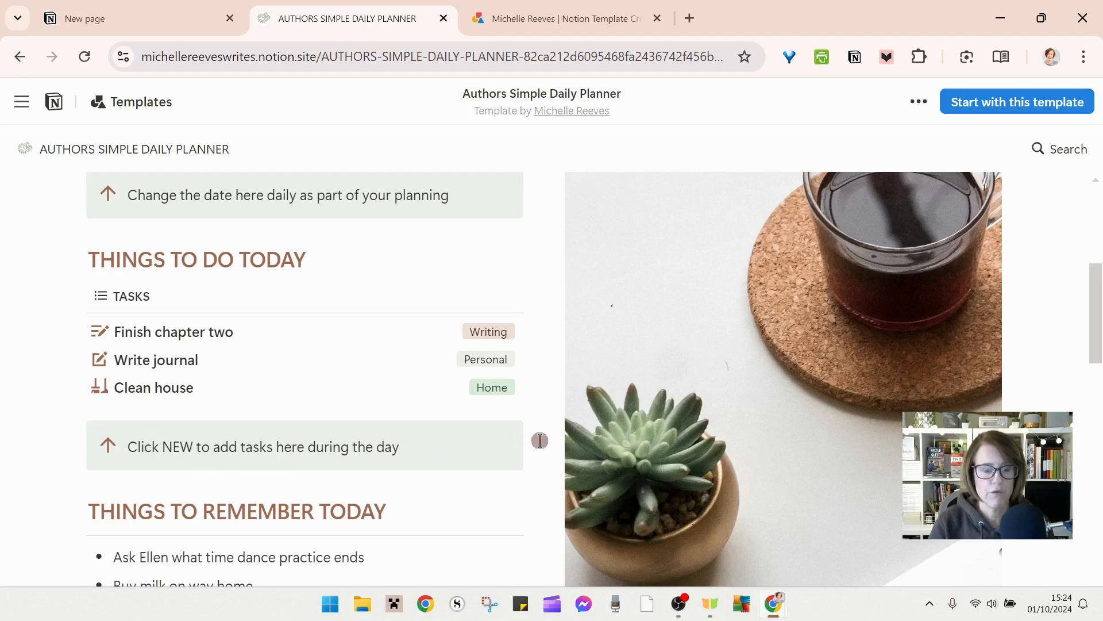
Review the template's reminders section, weekly task calendar and footer links, returning to the top of the page
scroll(540, 440, "down", 5)
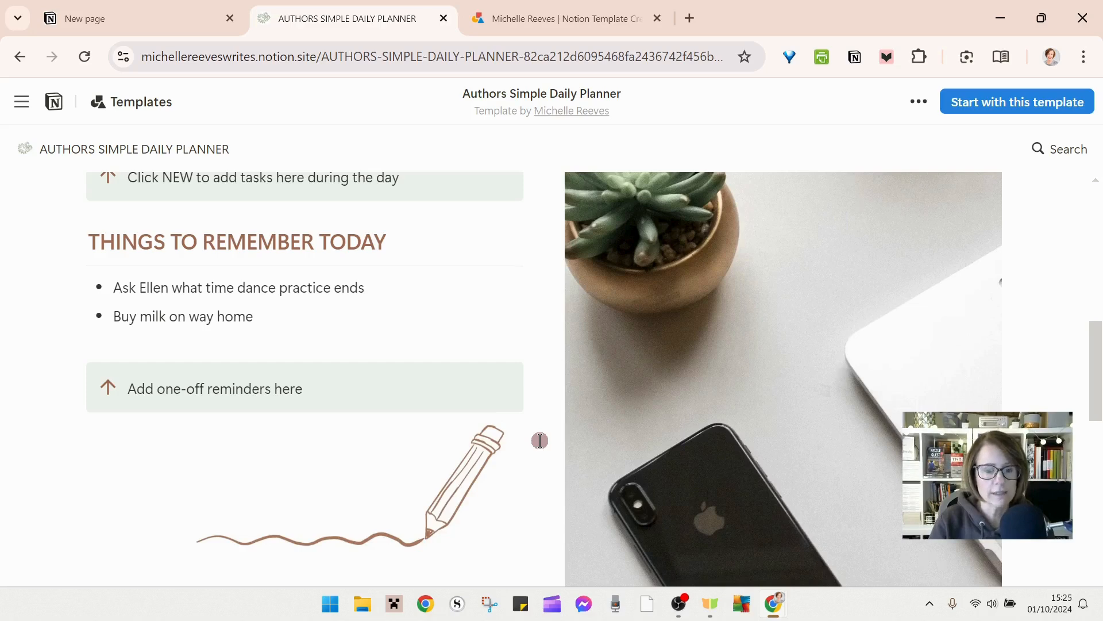
scroll(540, 440, "down", 2)
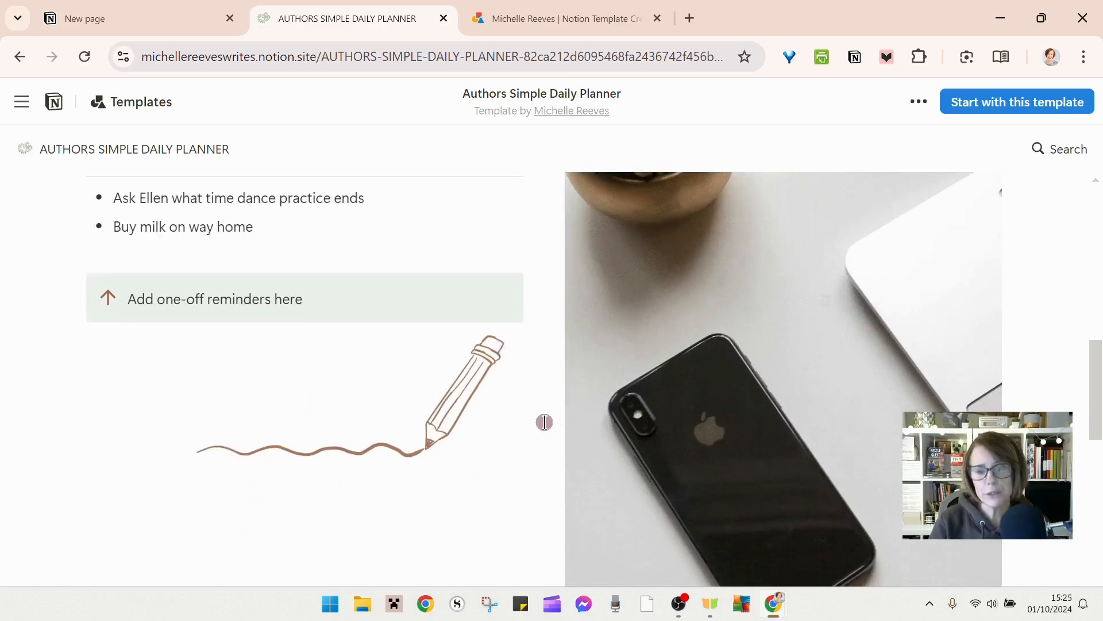
scroll(545, 423, "down", 8)
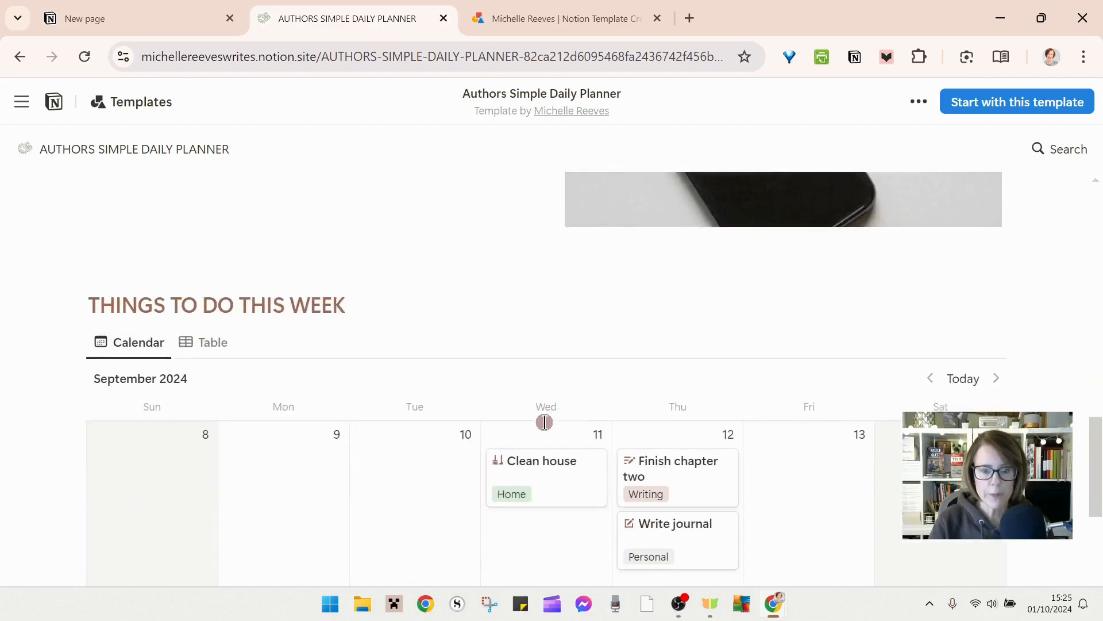
scroll(544, 423, "down", 4)
scroll(545, 422, "up", 2)
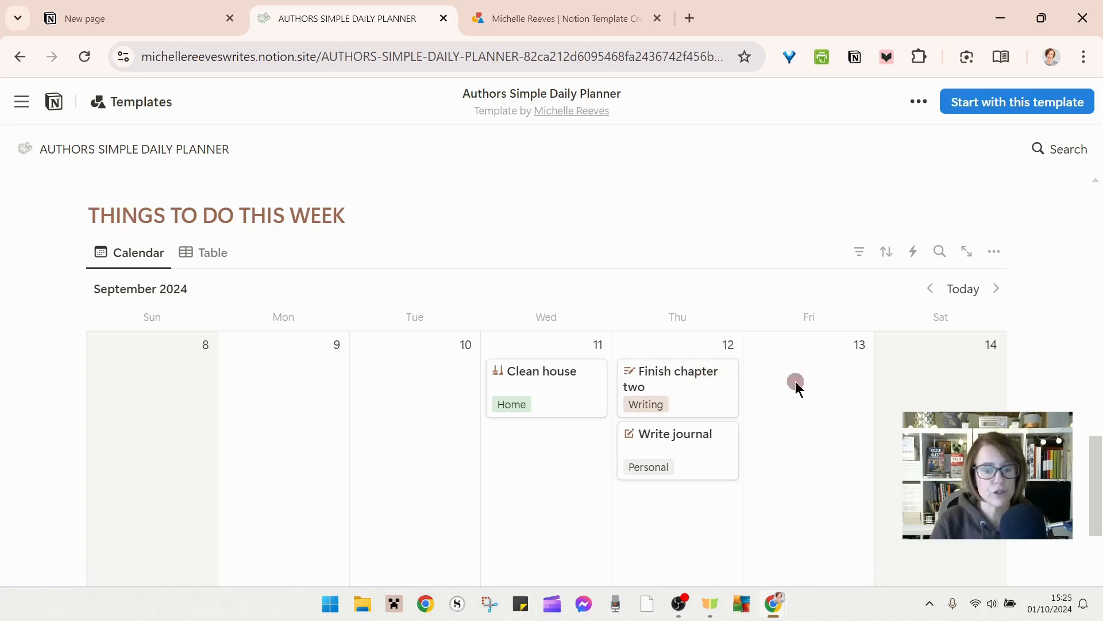
scroll(793, 386, "up", 15)
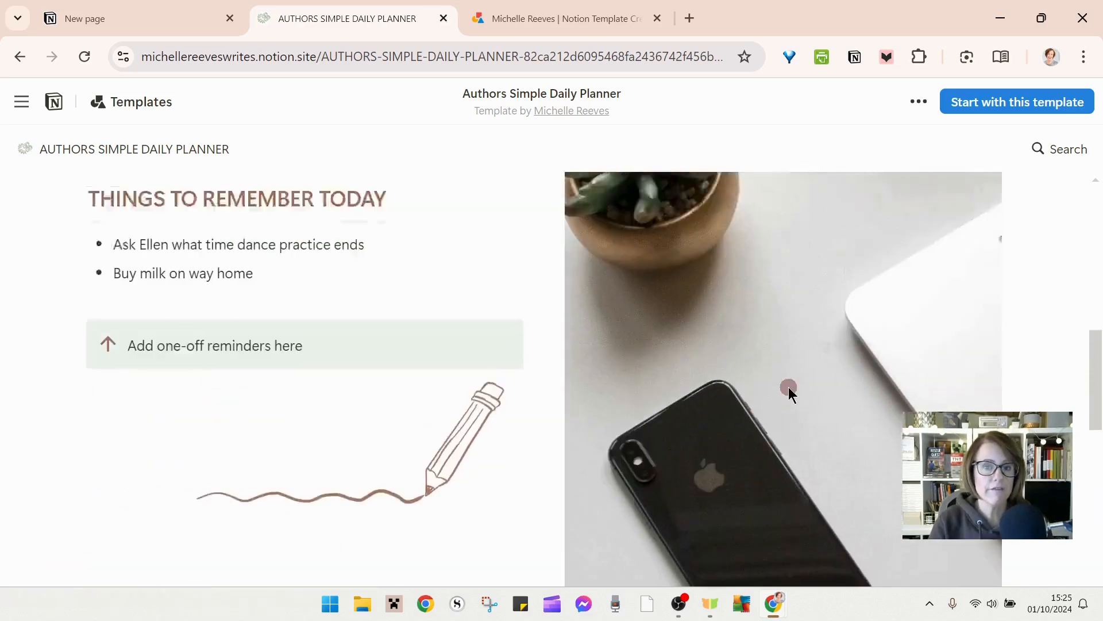
scroll(789, 387, "up", 1)
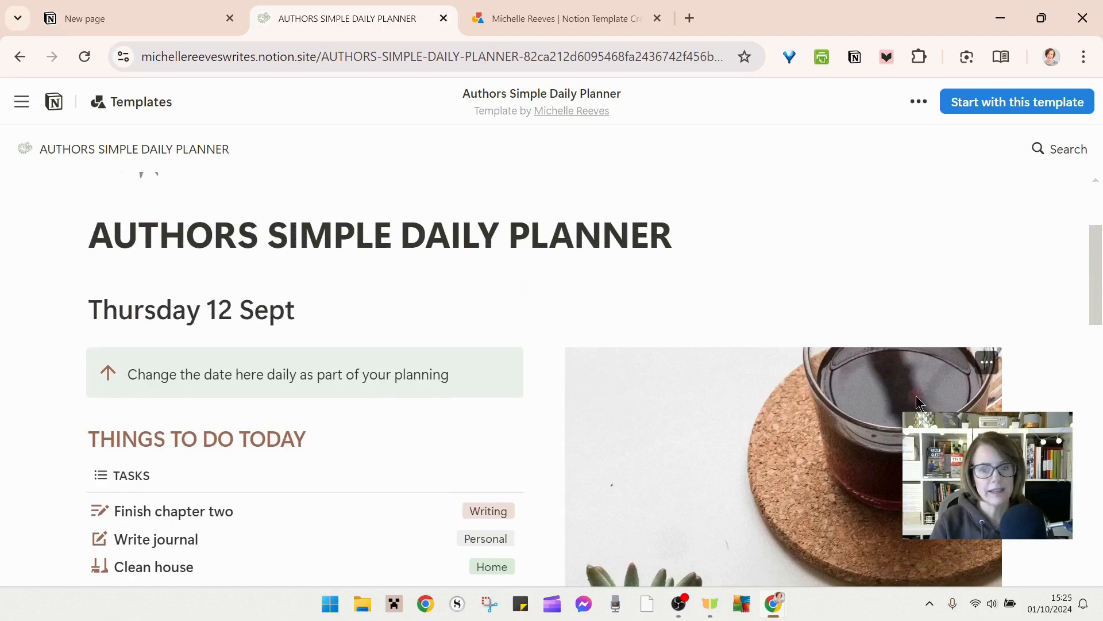
scroll(917, 401, "down", 6)
scroll(595, 379, "down", 11)
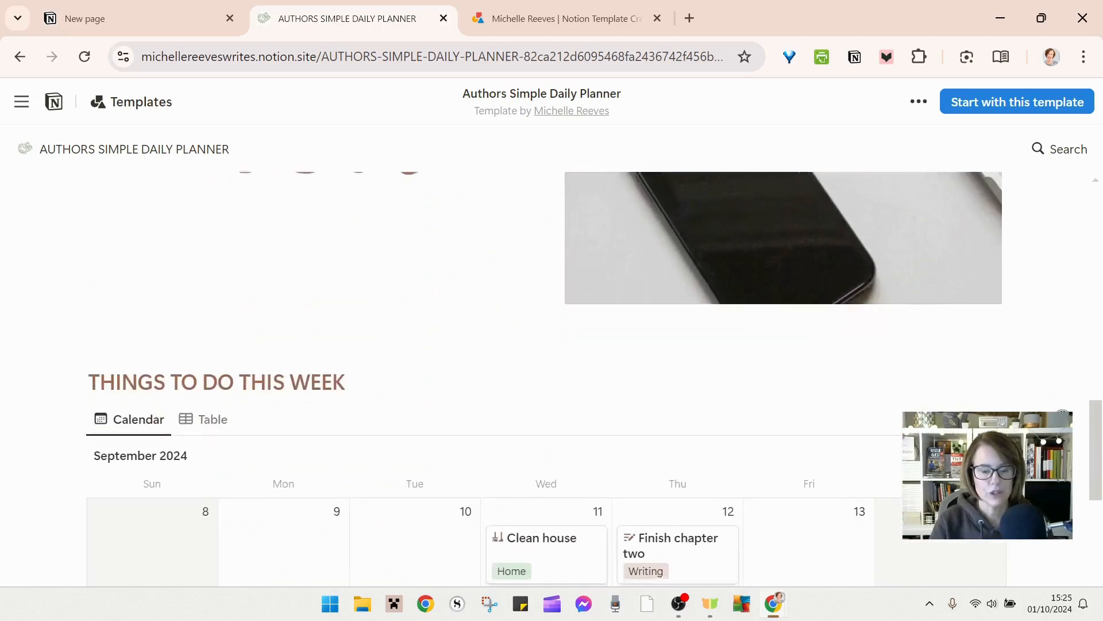
scroll(519, 446, "down", 4)
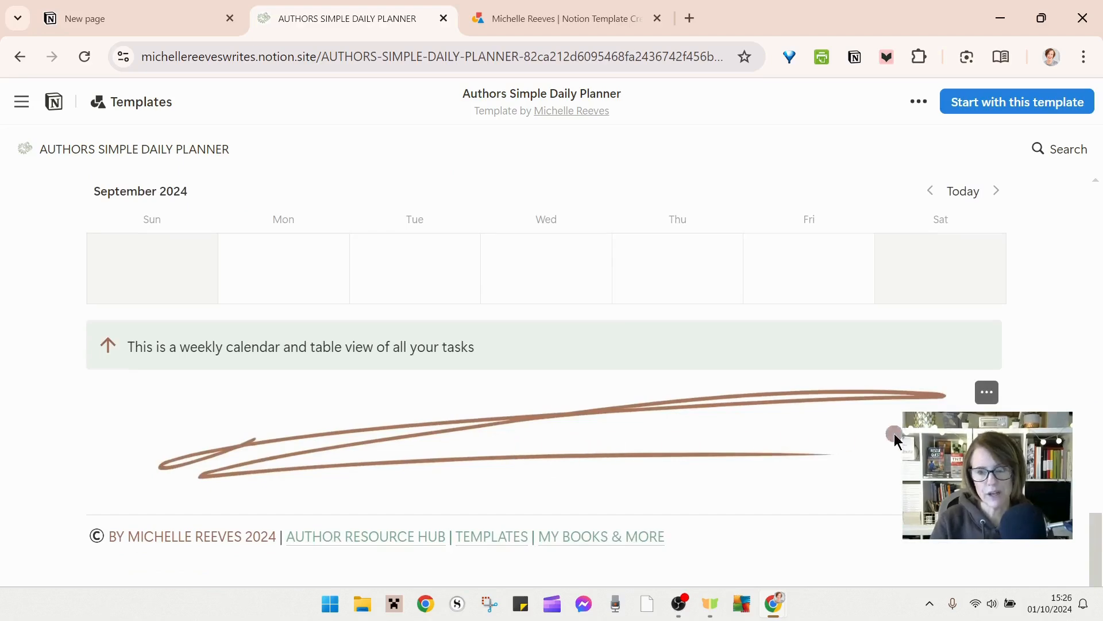
scroll(1053, 407, "up", 8)
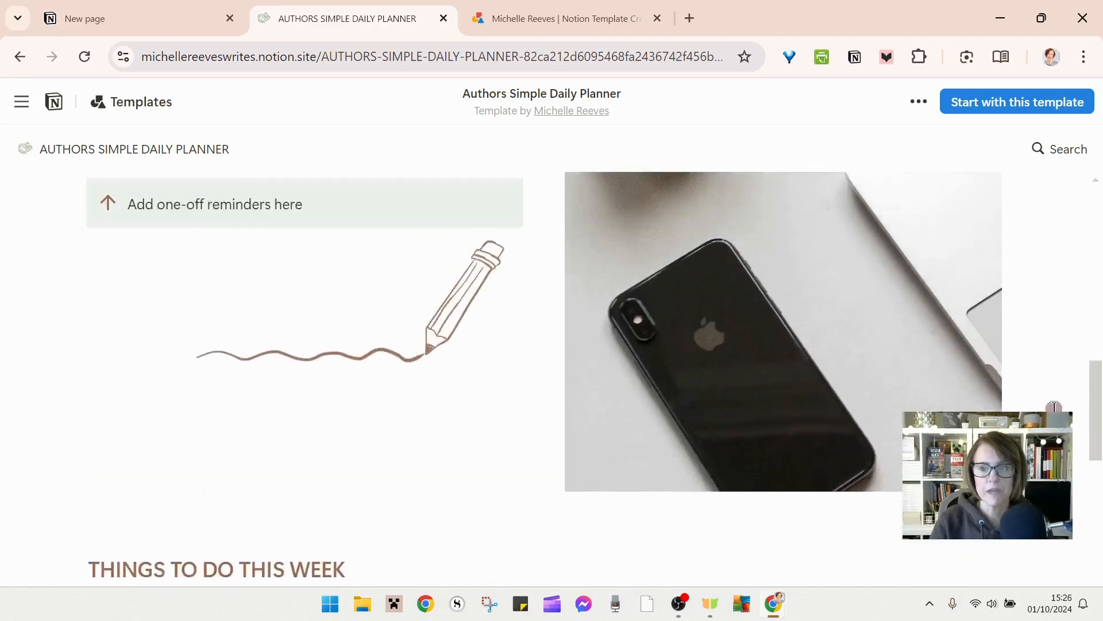
scroll(1054, 407, "up", 7)
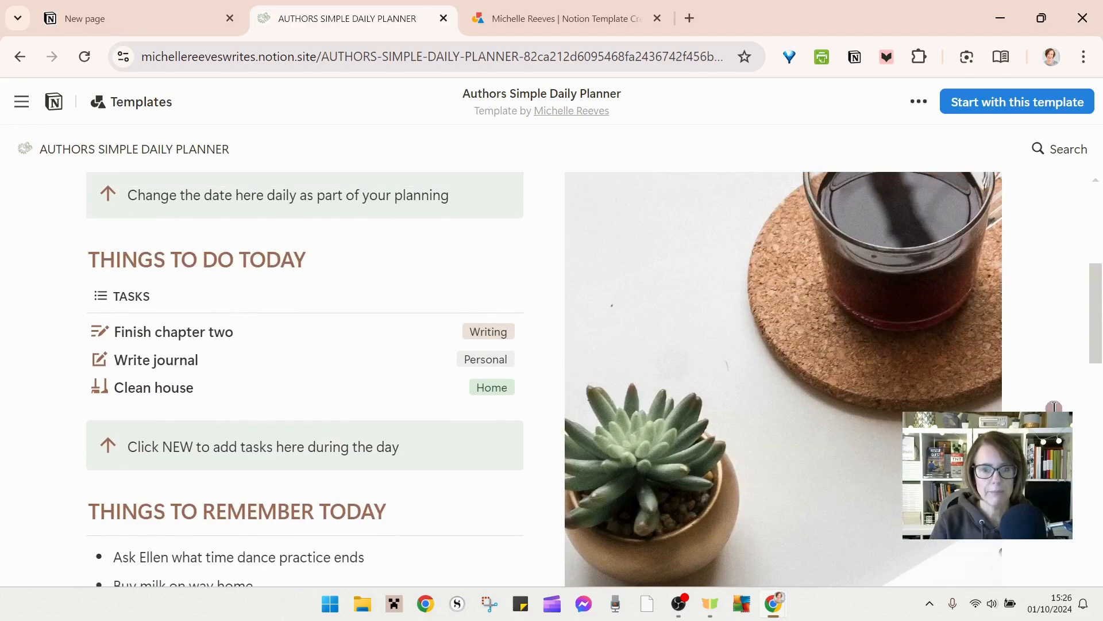
scroll(1053, 407, "up", 6)
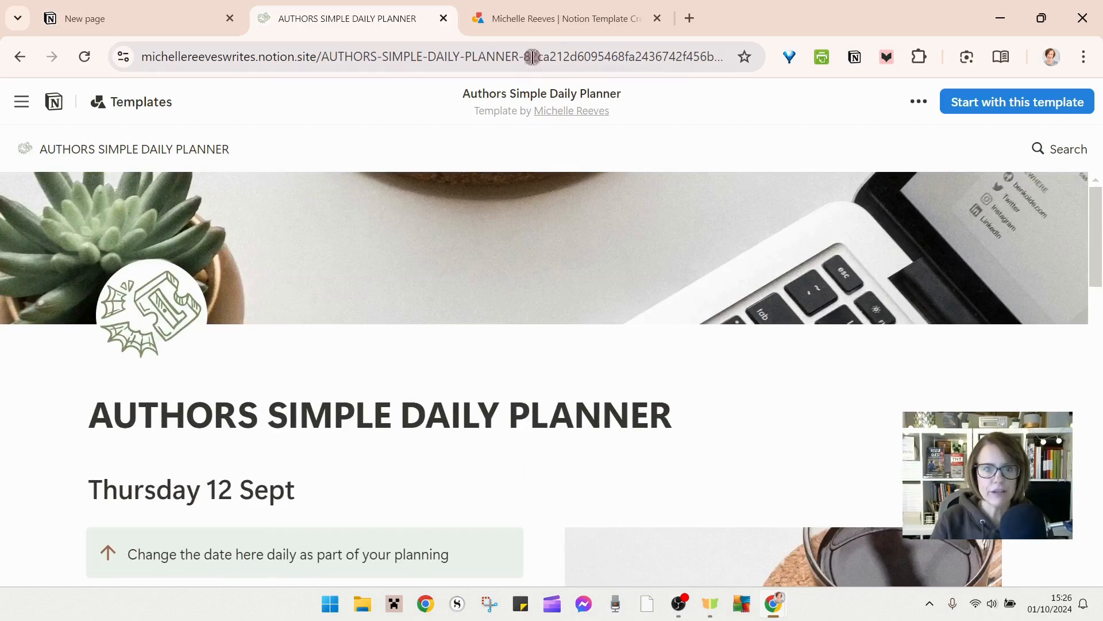
Look through all the templates on the creator's Notion profile page
left_click(554, 16)
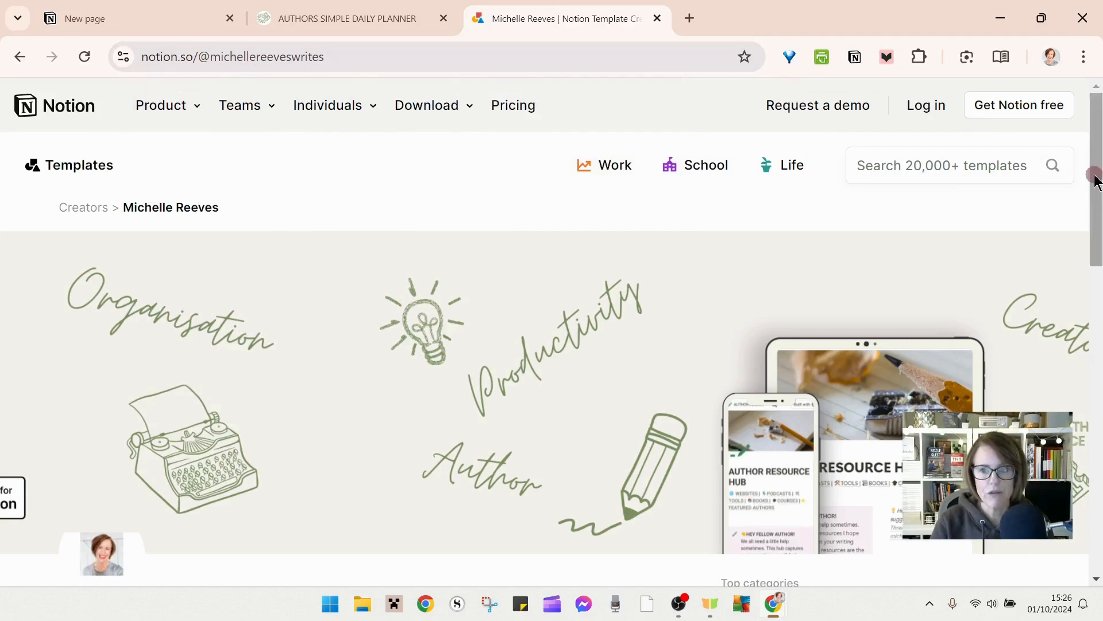
left_click_drag(1095, 172, 1098, 460)
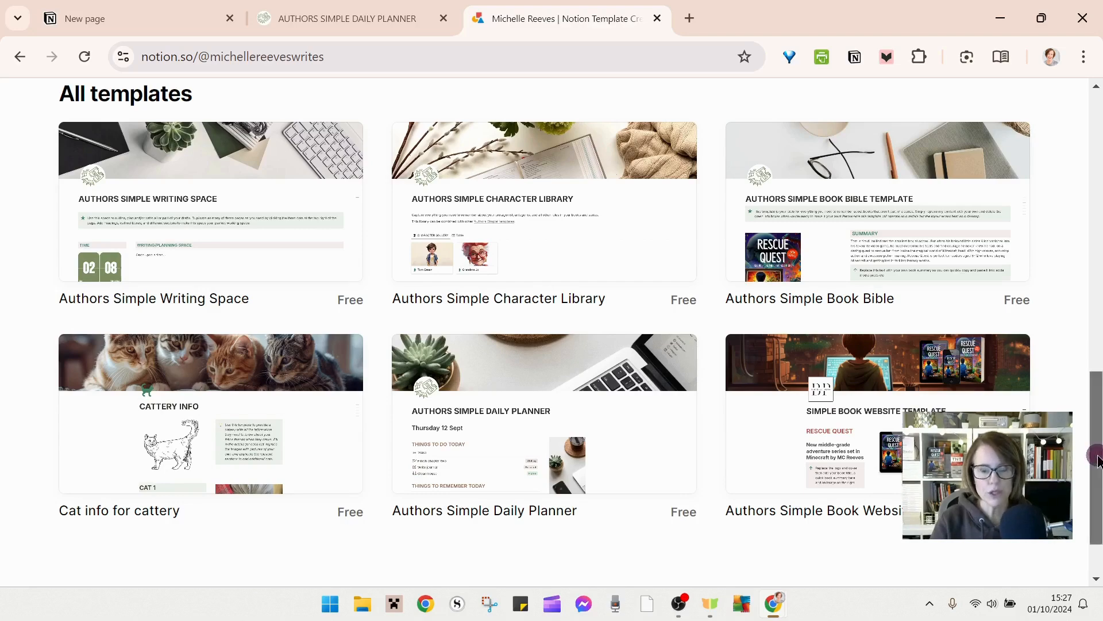
scroll(1095, 442, "up", 1)
mouse_move(1099, 432)
left_mouse_down()
mouse_move(1099, 449)
mouse_move(1100, 417)
mouse_move(1100, 427)
left_mouse_up()
scroll(1100, 426, "down", 2)
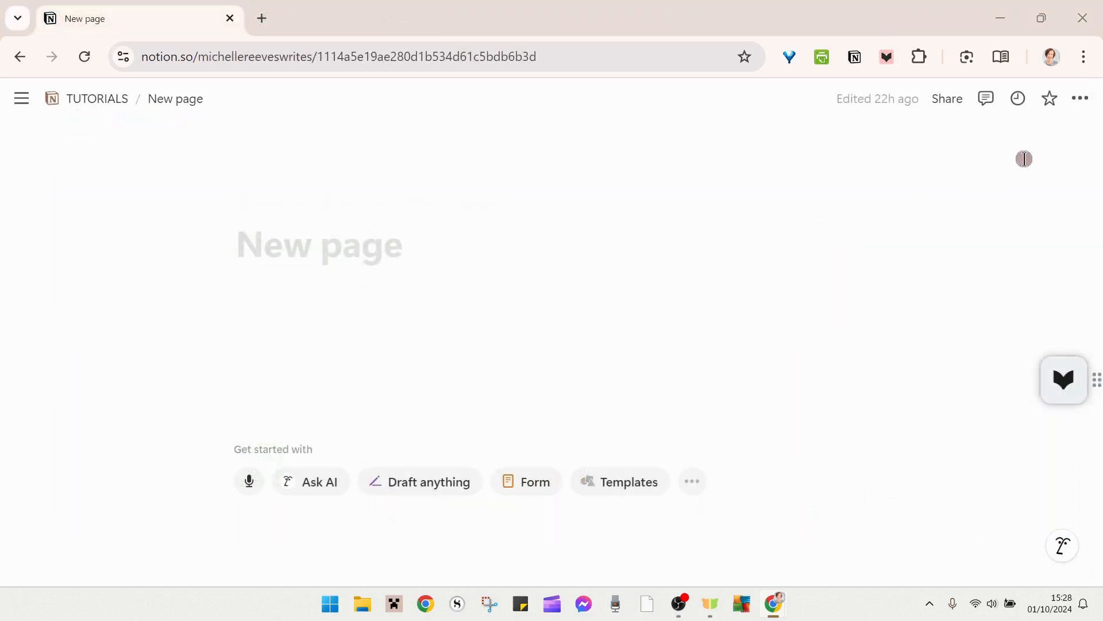
Set the blank new page in TUTORIALS to full width
left_click(1085, 109)
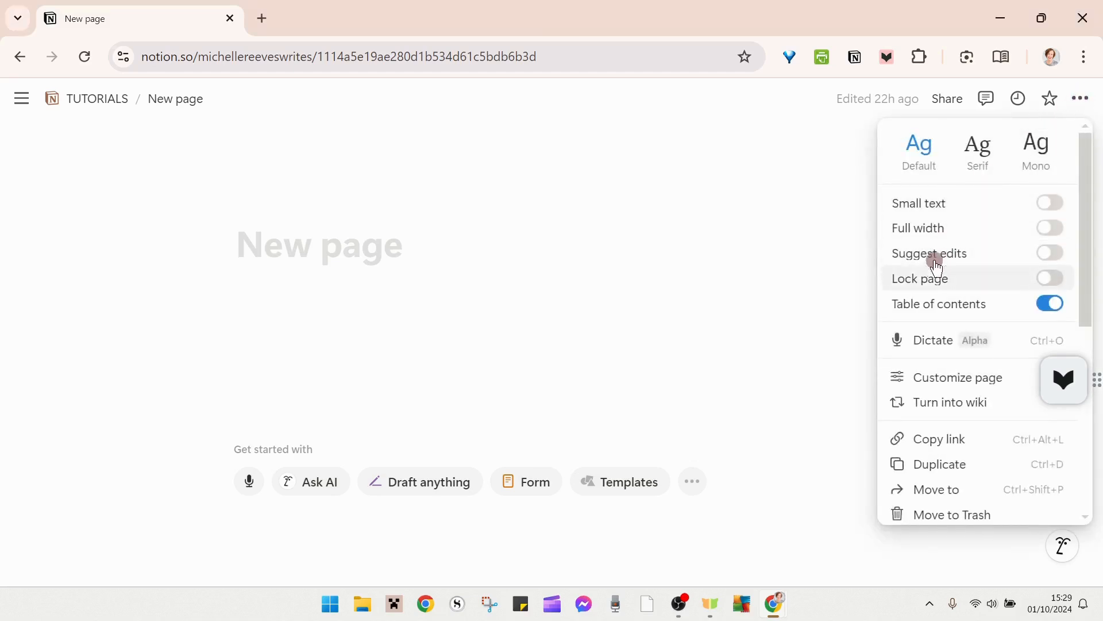
left_click(1050, 235)
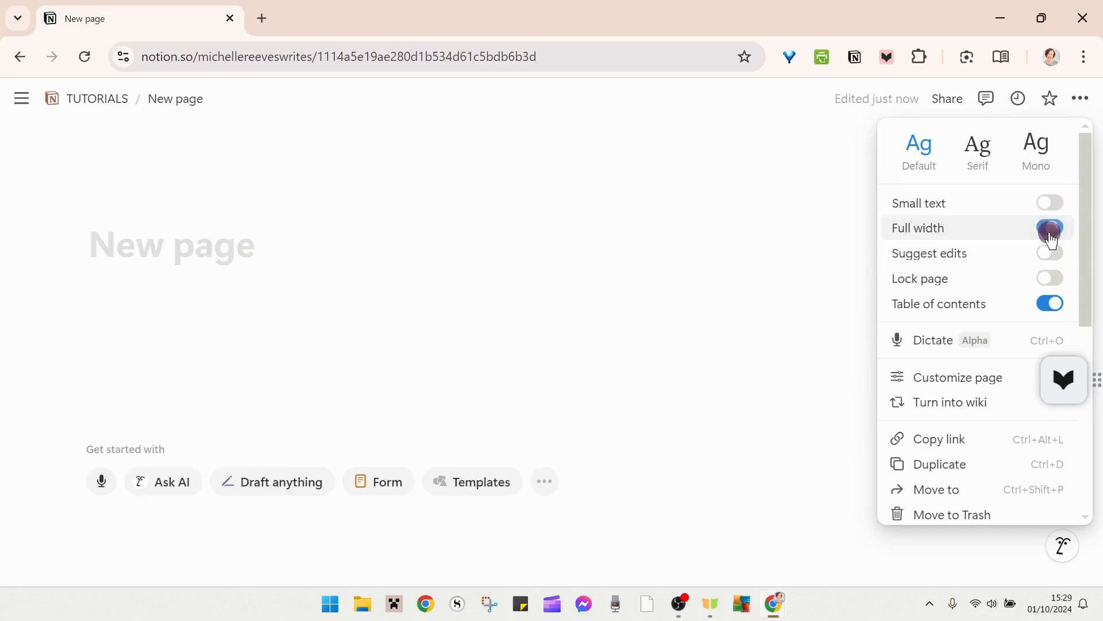
left_click(1053, 237)
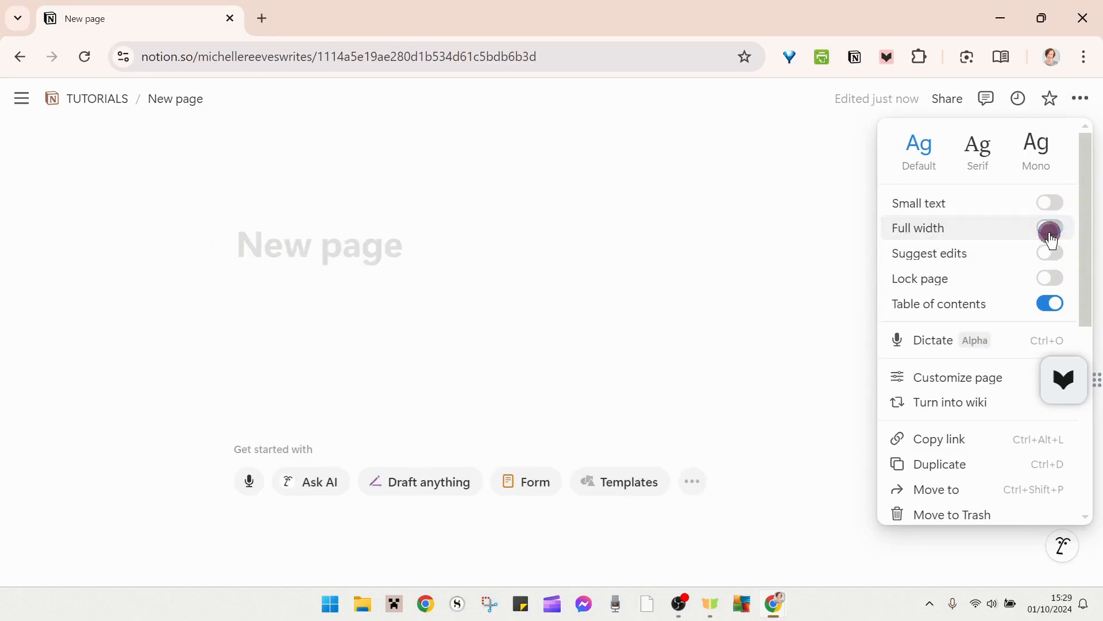
left_click(1053, 237)
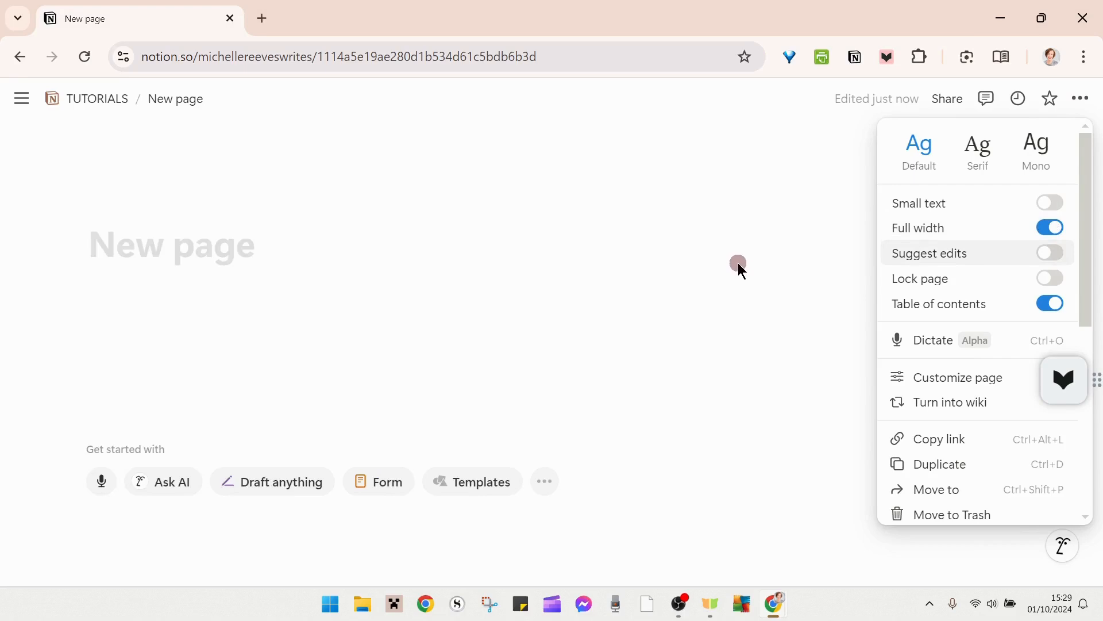
Customize the page view with top-level page discussions off, backlinks off and page comments set to Minimal
left_click(987, 378)
left_click(1030, 198)
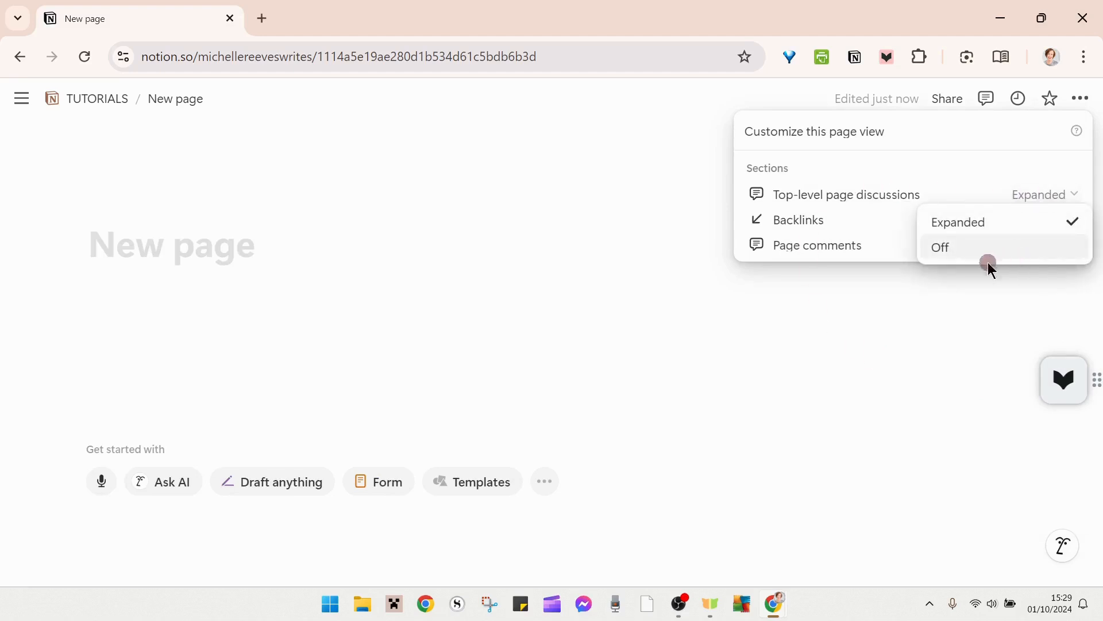
left_click(955, 253)
left_click(1041, 230)
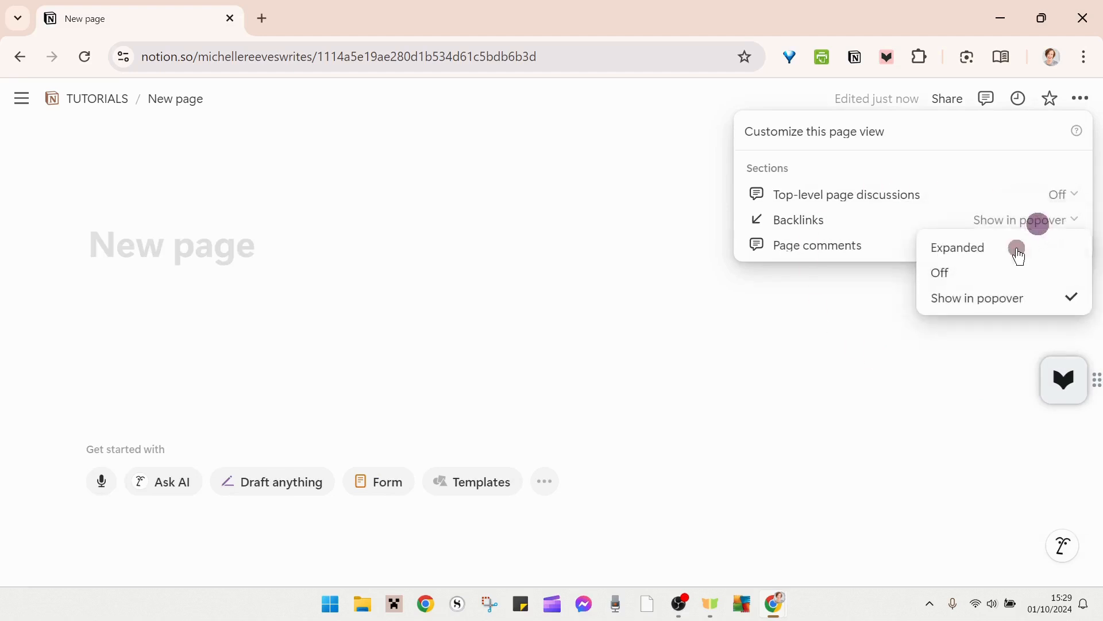
left_click(995, 274)
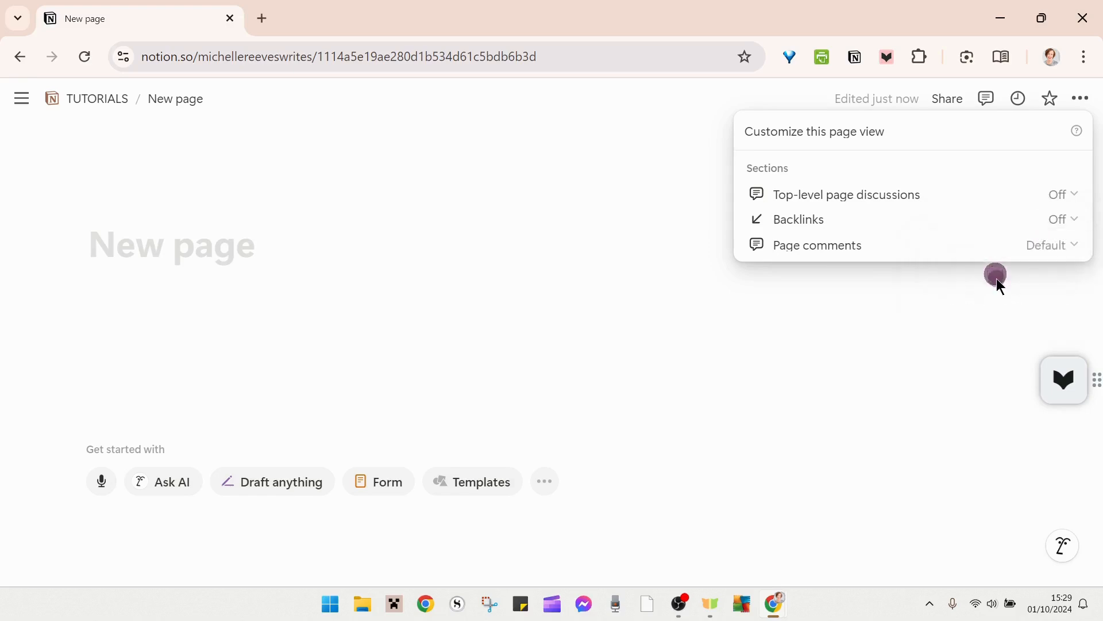
left_click(1043, 247)
left_click(1042, 310)
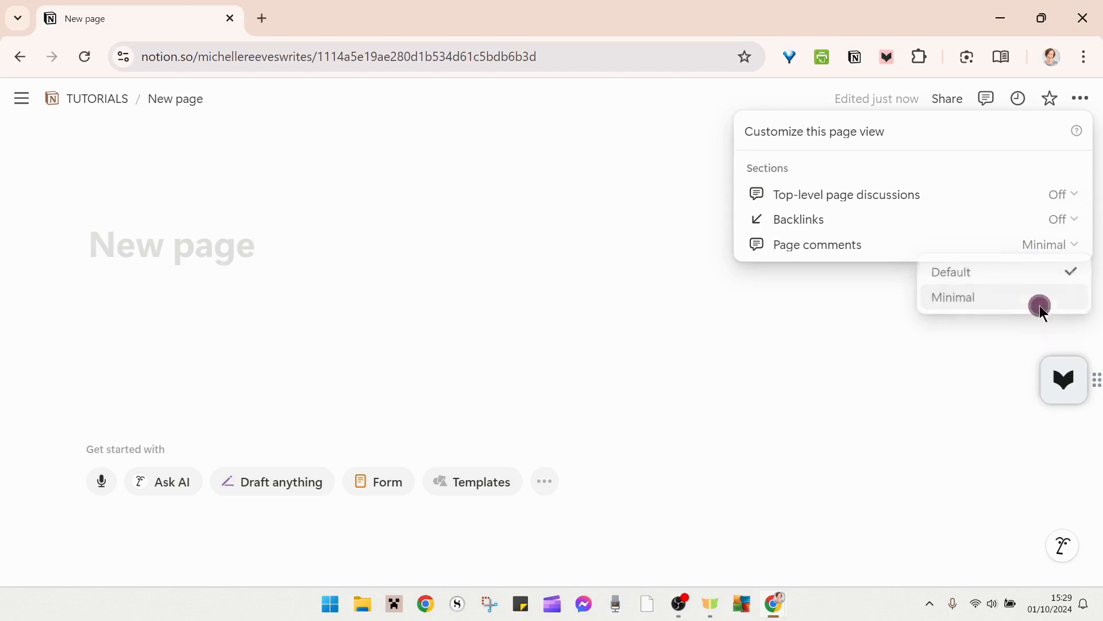
left_click(1075, 102)
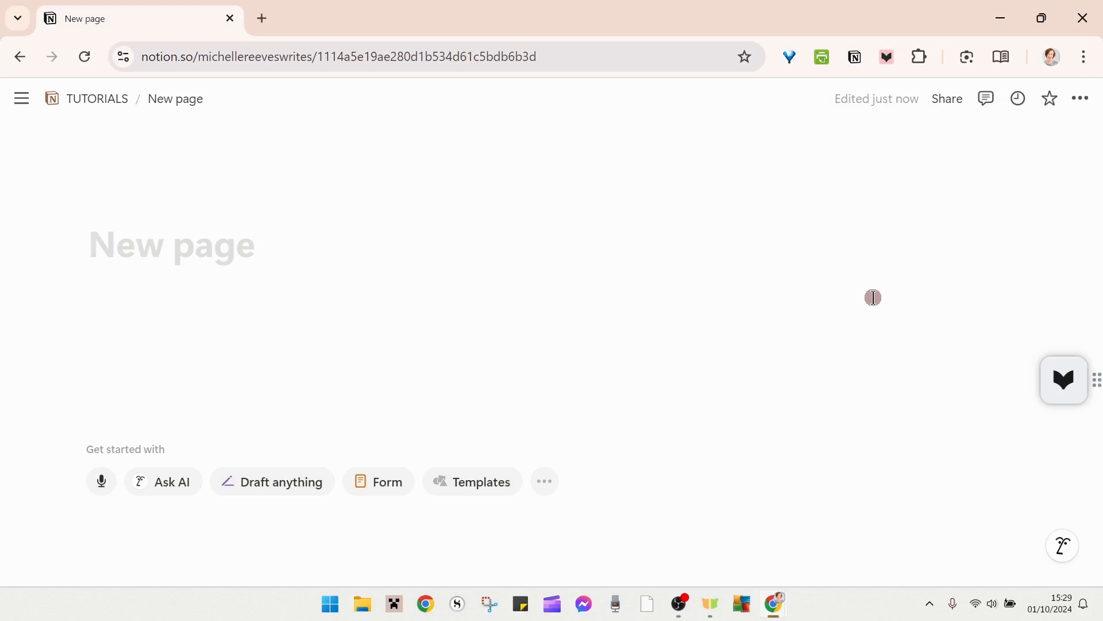
mouse_move(674, 167)
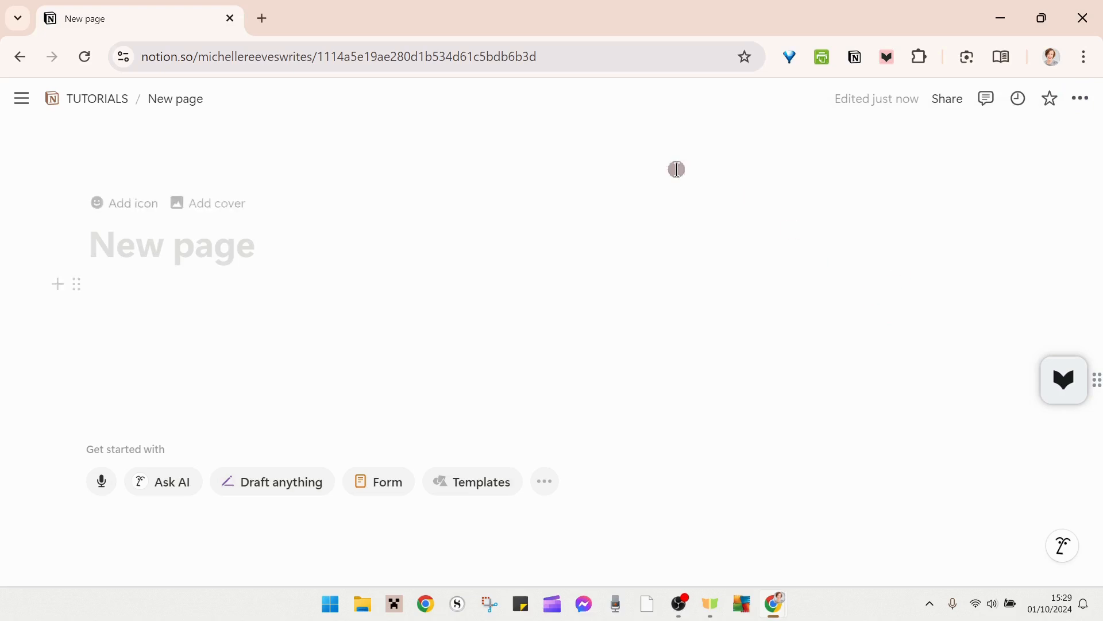
left_click(229, 202)
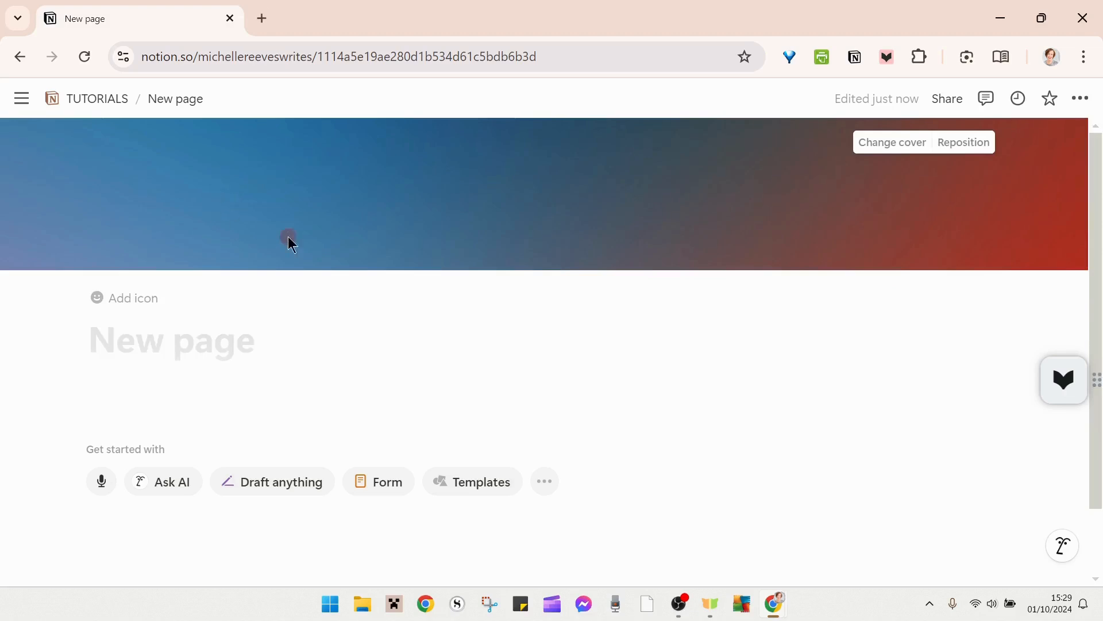
left_click(881, 143)
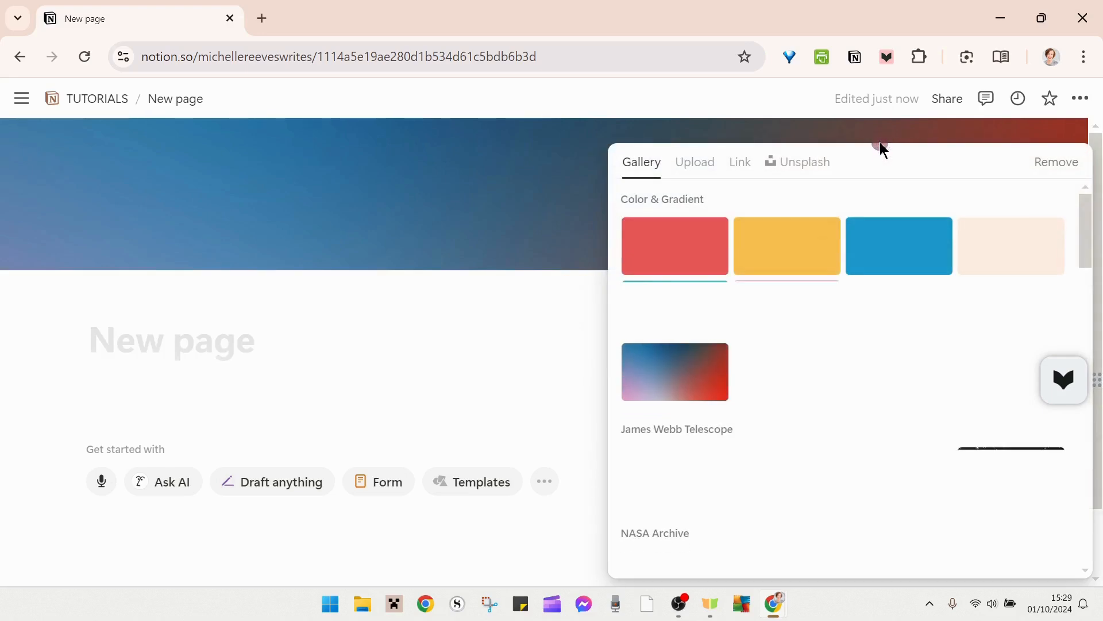
left_click(804, 166)
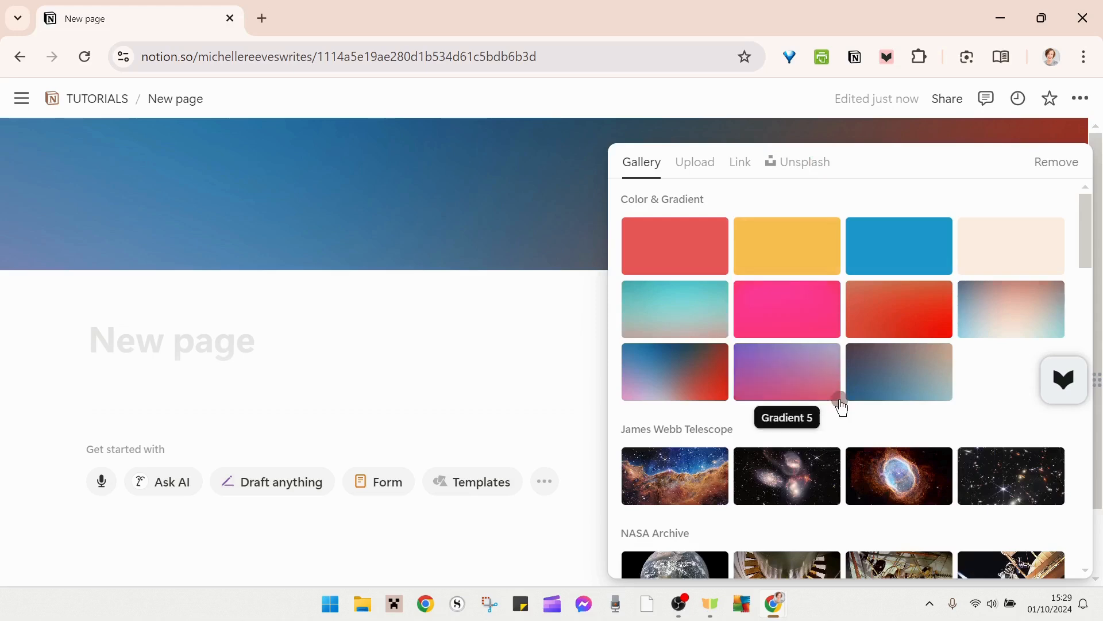
left_click(818, 167)
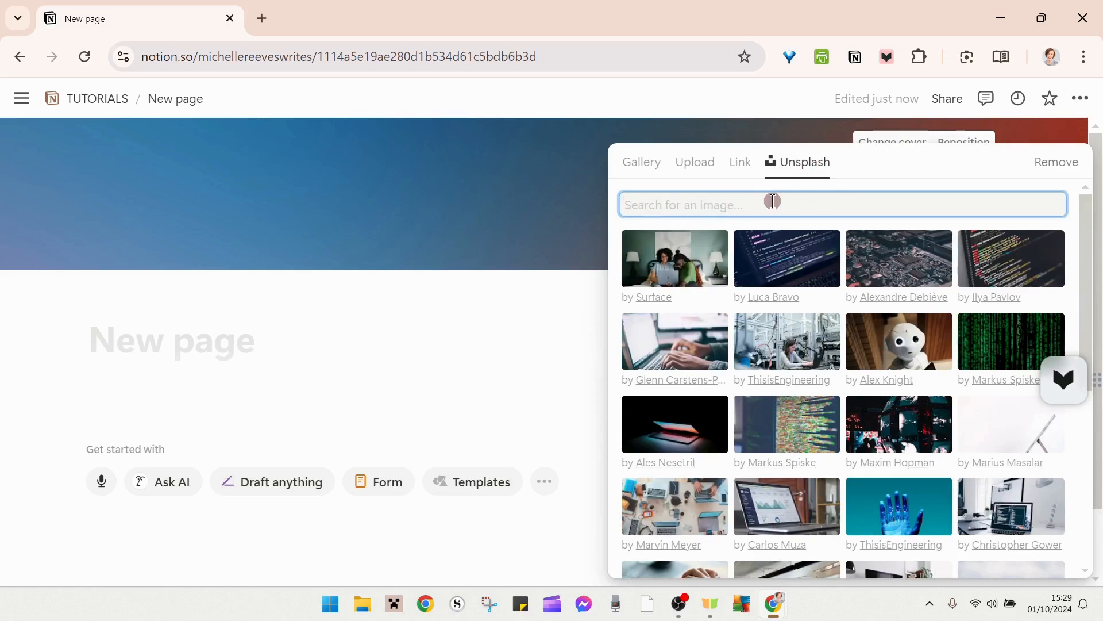
left_click(692, 163)
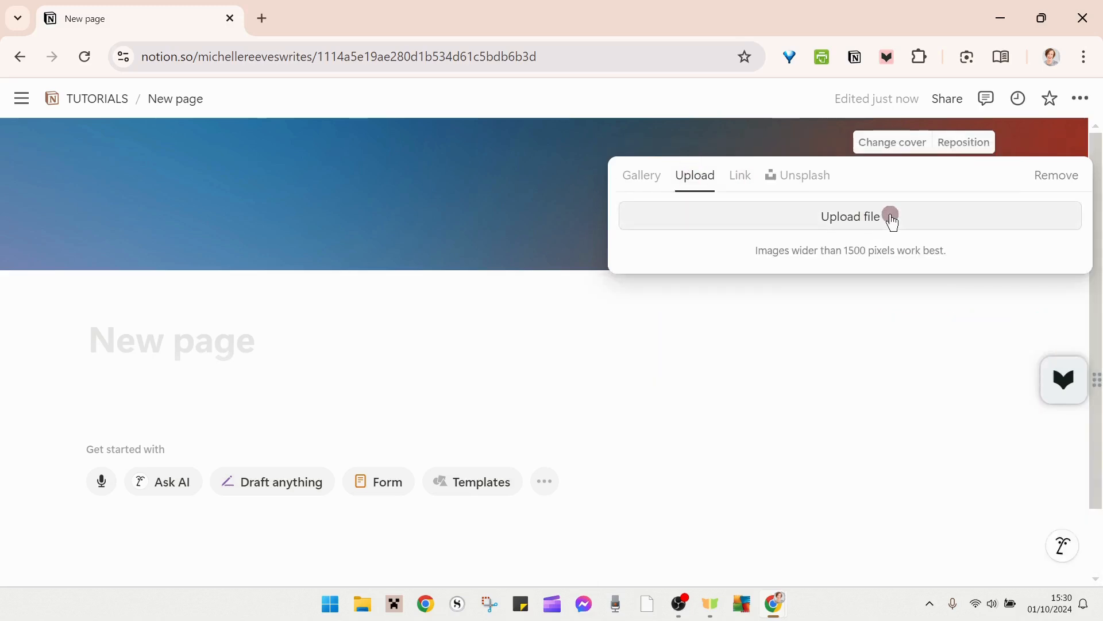
left_click(891, 219)
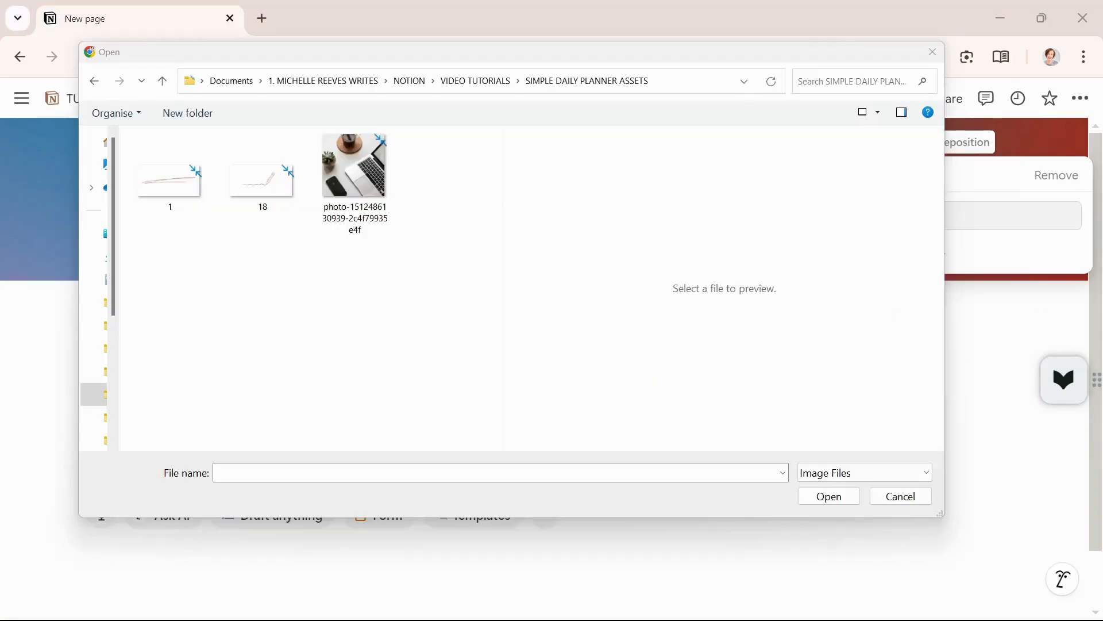
left_click(321, 182)
left_click(827, 501)
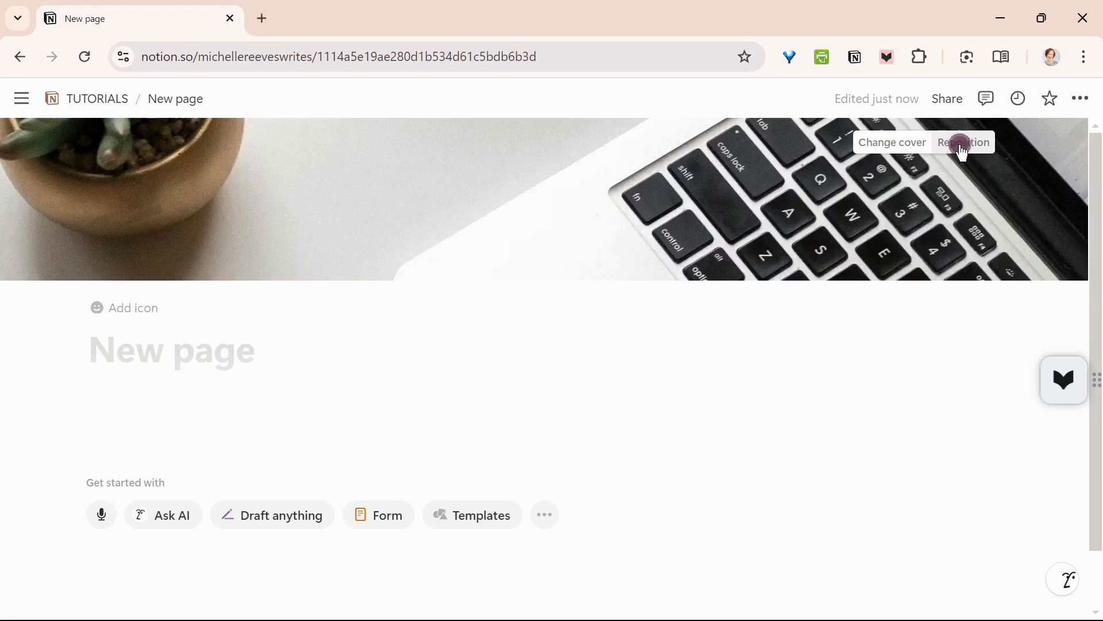
Reposition the cover photo slightly within the banner and save its position
left_click(963, 144)
left_click_drag(694, 190, 757, 198)
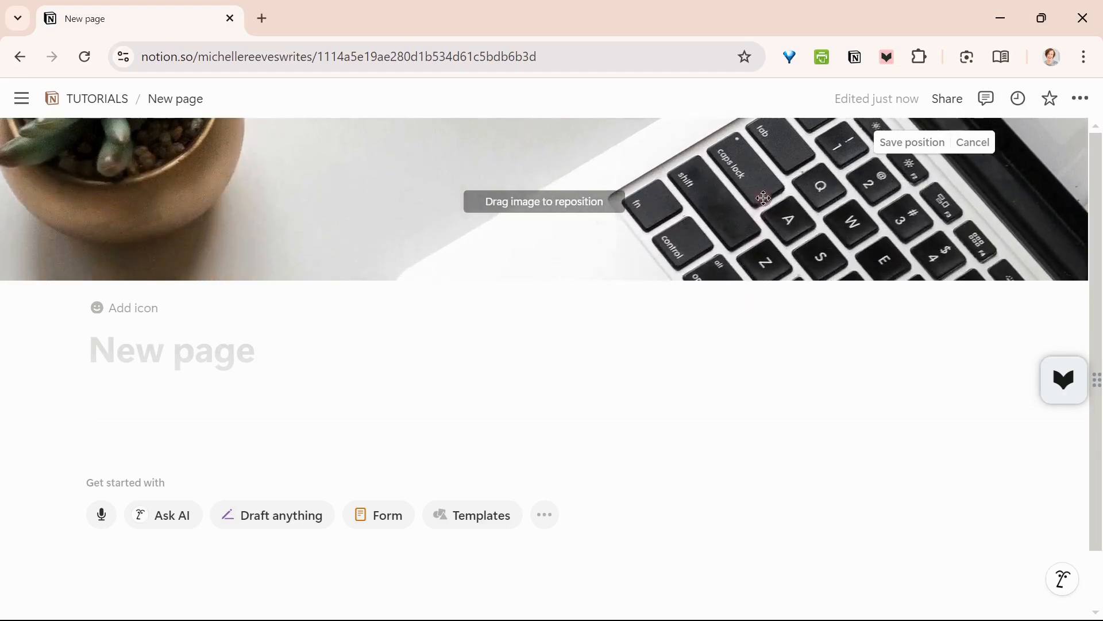
left_click(918, 152)
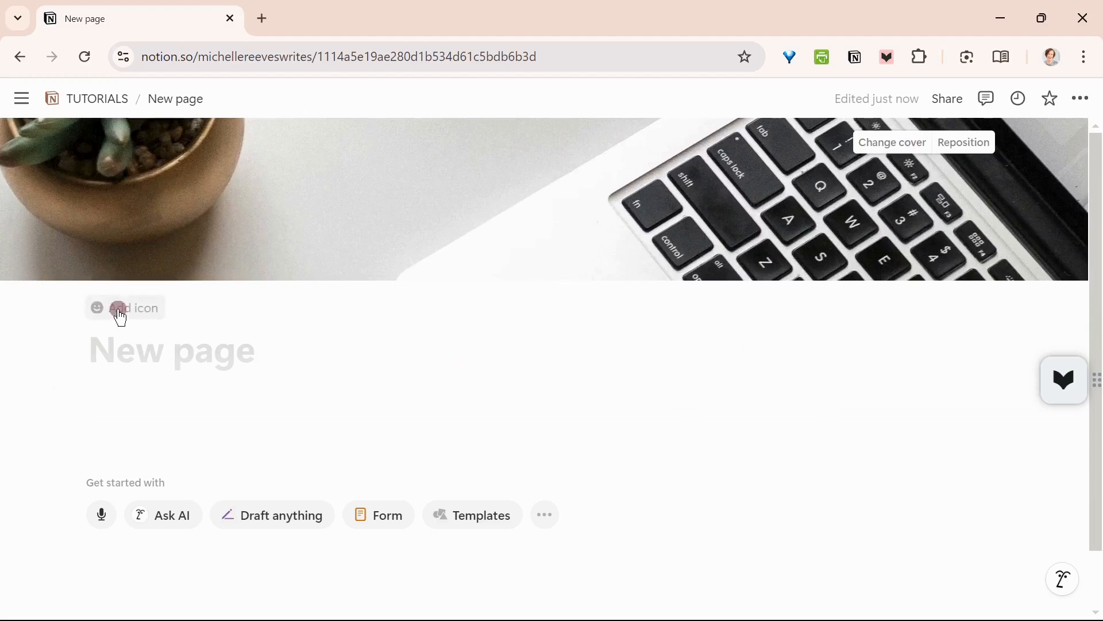
Add a page icon and set it to the brown calendar icon
left_click(152, 311)
left_click(88, 323)
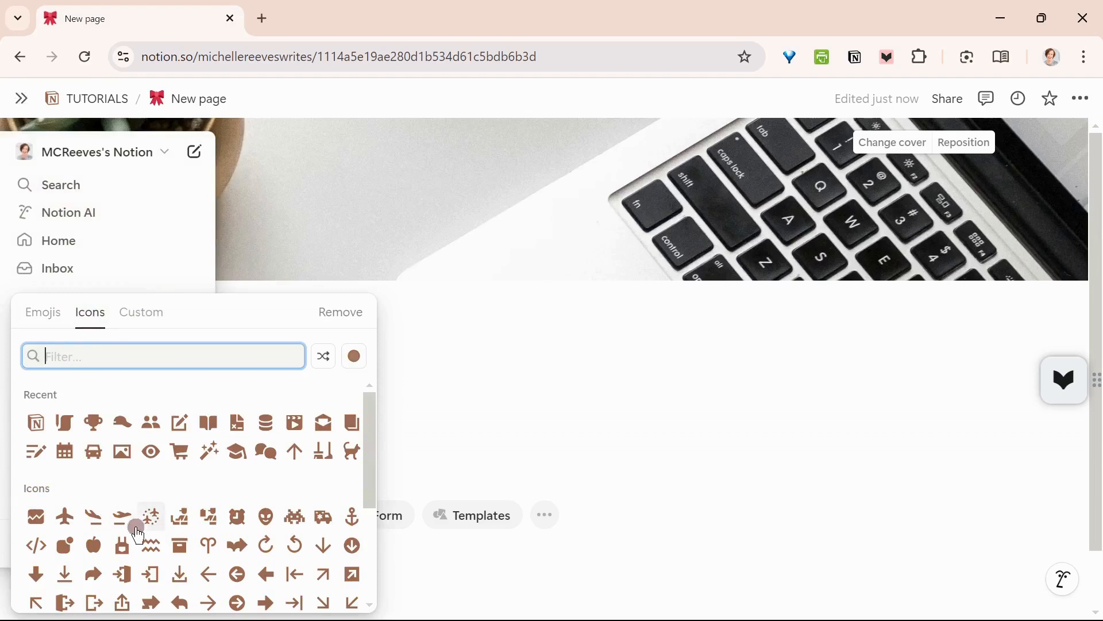
left_click(65, 453)
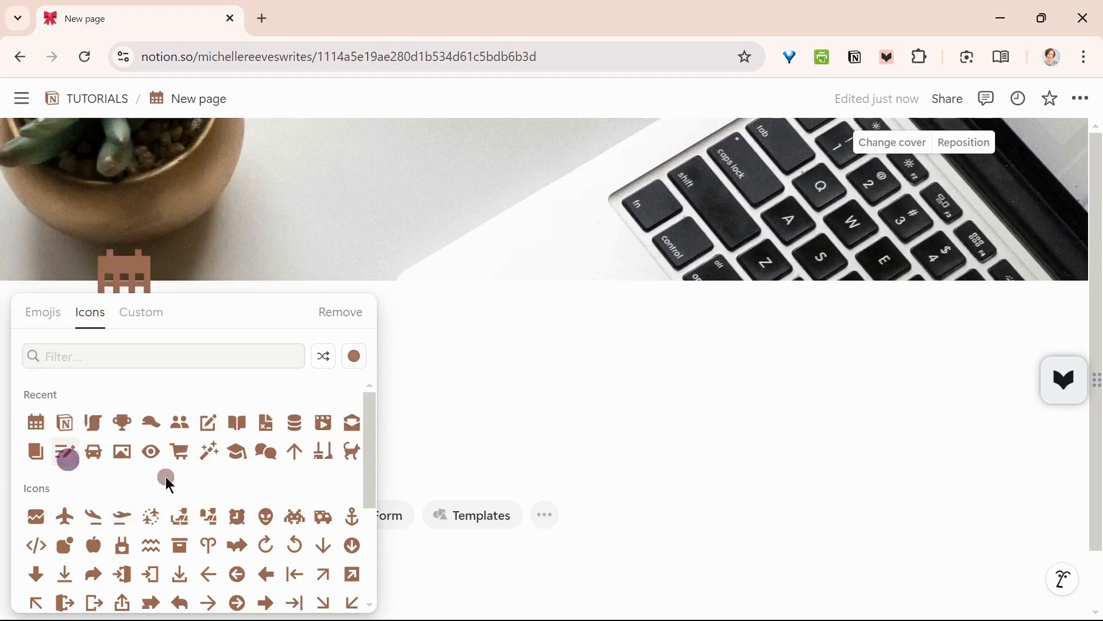
left_click(150, 326)
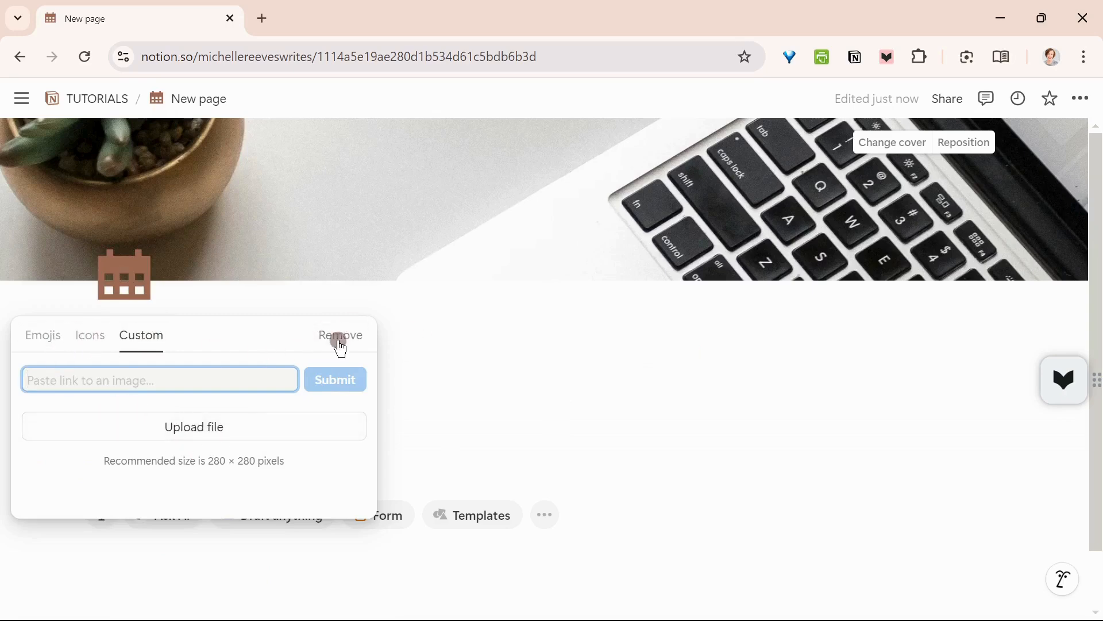
left_click(475, 344)
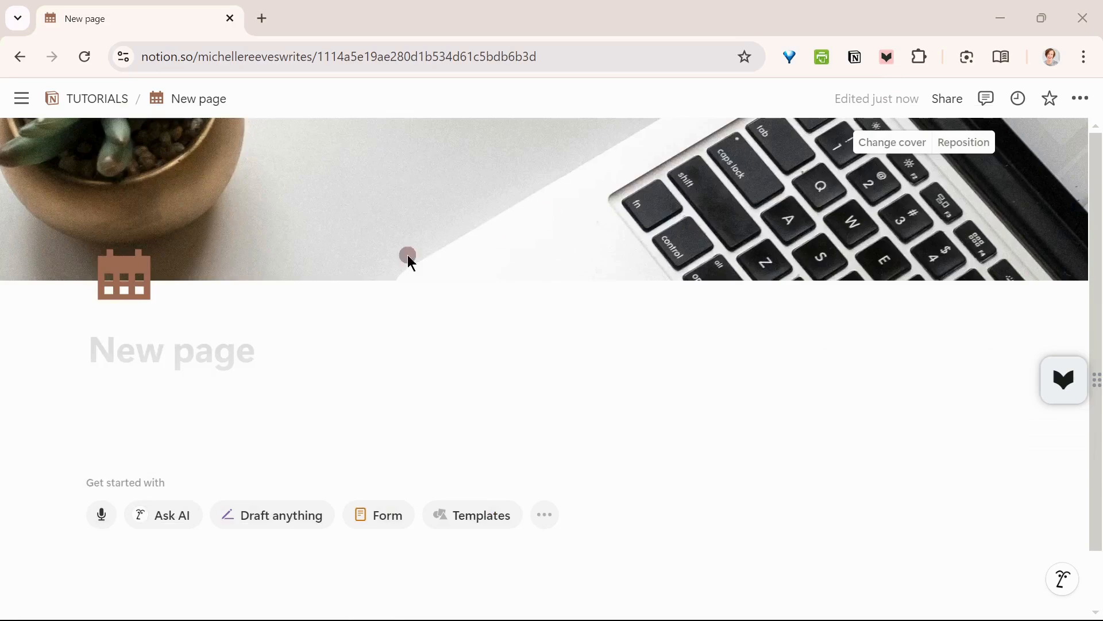
Title the page "Simple Daily Planner"
left_click(96, 351)
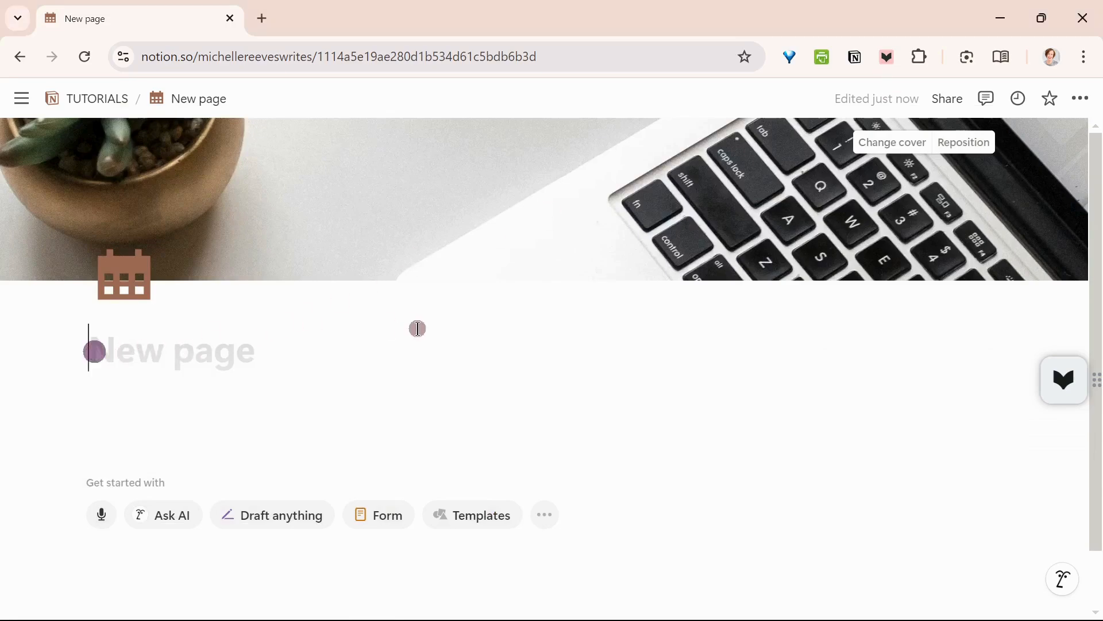
type("A")
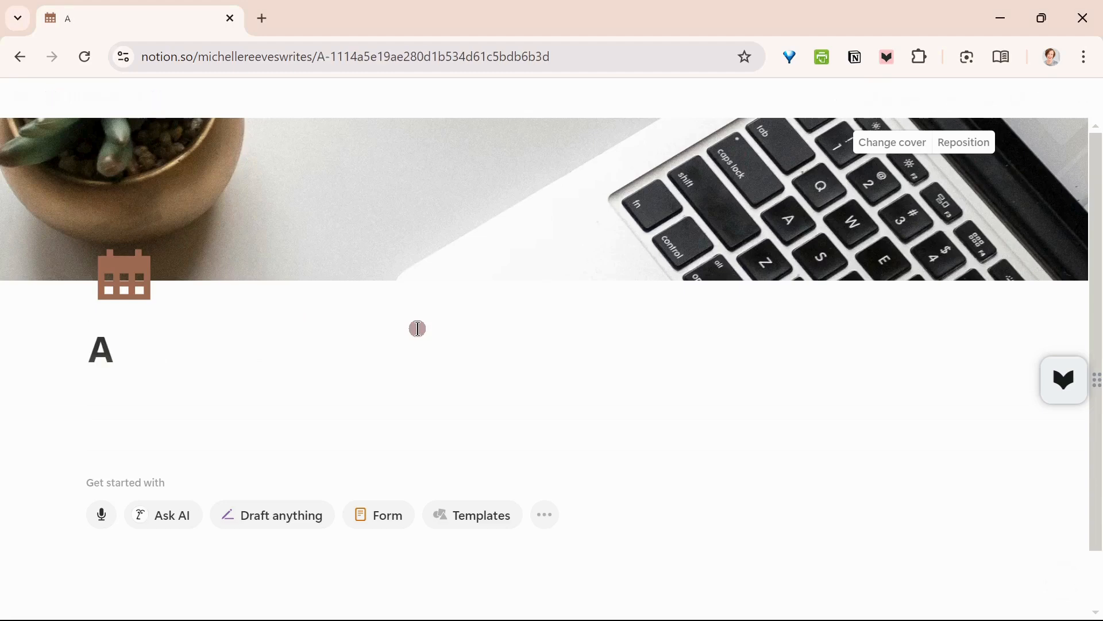
key("BackSpace")
type("Simple")
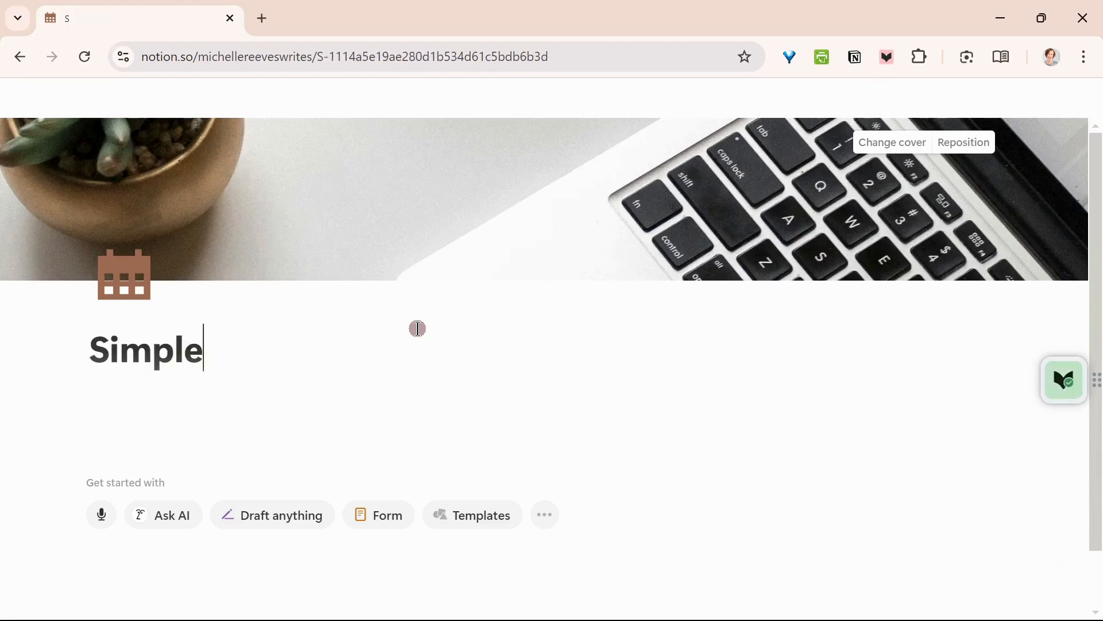
type(" Daily Planner")
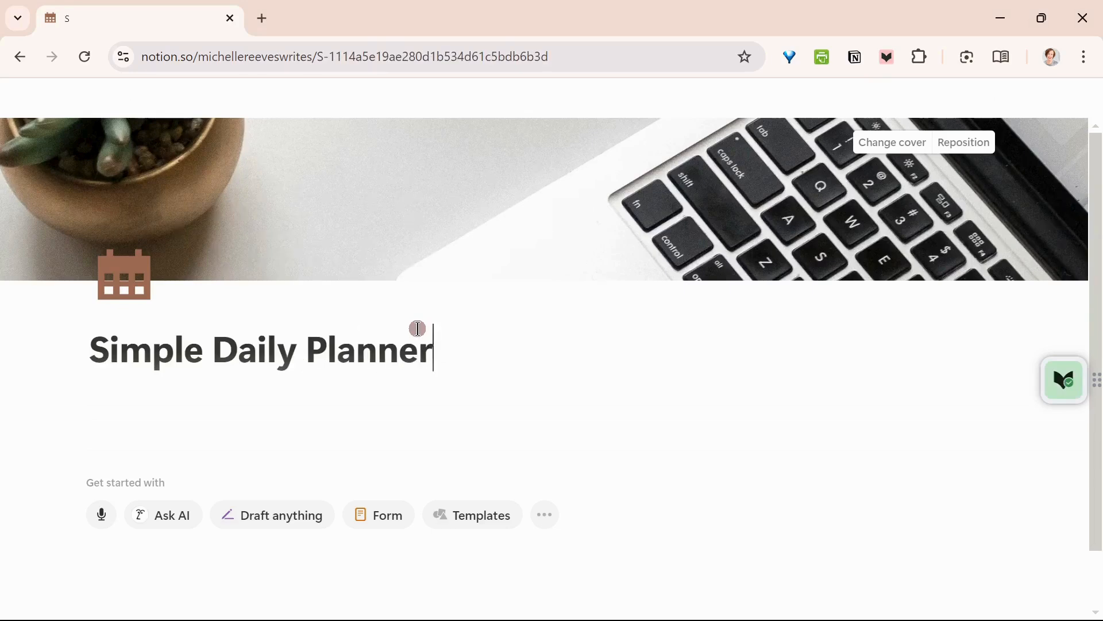
Add the date line "Tuesday 01 October" below the page title and turn it into a Heading 2
left_click(116, 419)
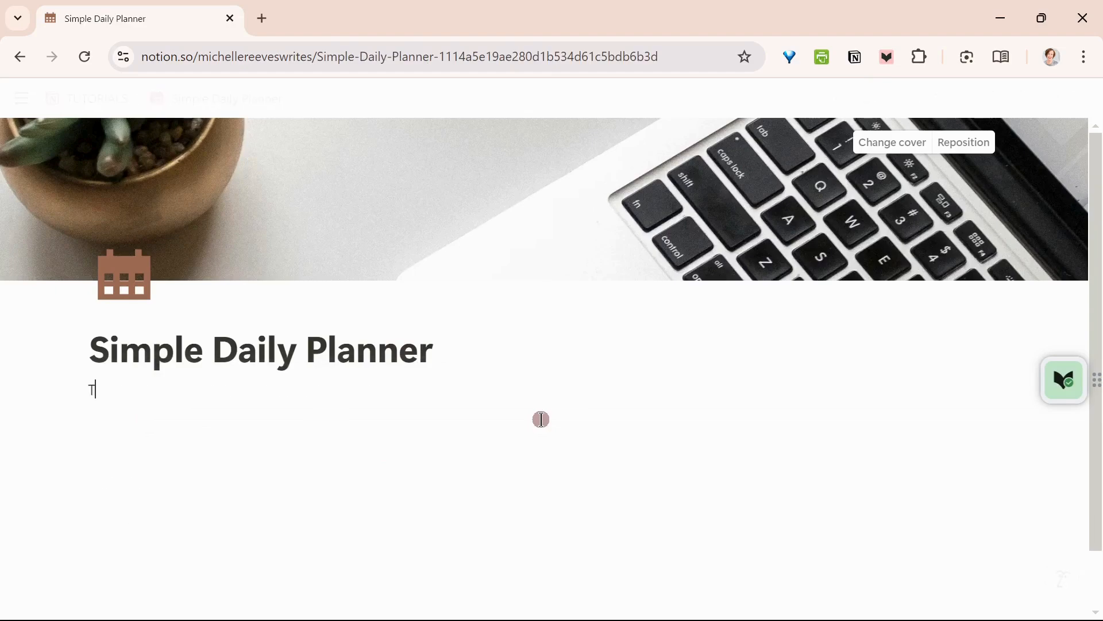
type("Tuesday ")
type("02")
type(" October")
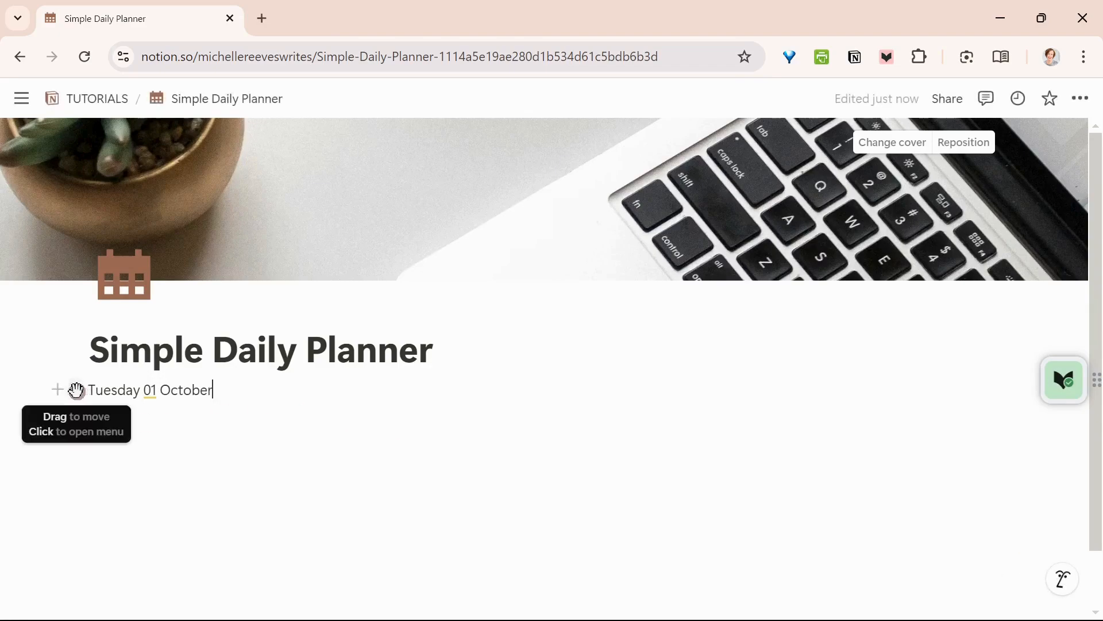
left_click(77, 390)
mouse_move(148, 397)
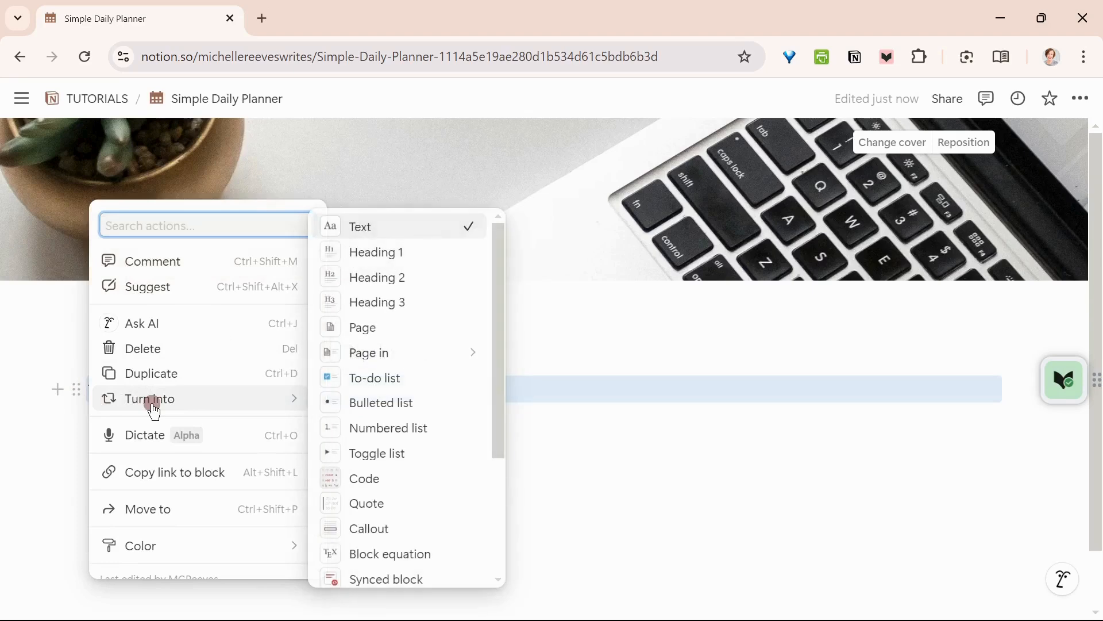
left_click(431, 284)
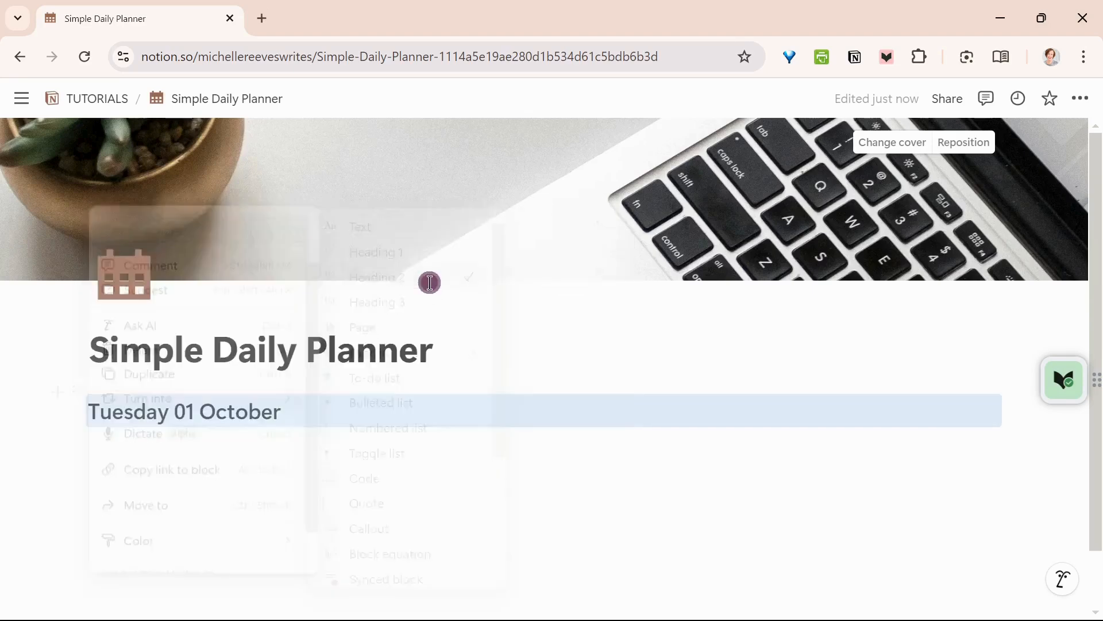
left_click(527, 466)
Add the section title "THINGS TO DO TODAY" below the date heading, leaving an empty line between them
scroll(564, 466, "down", 1)
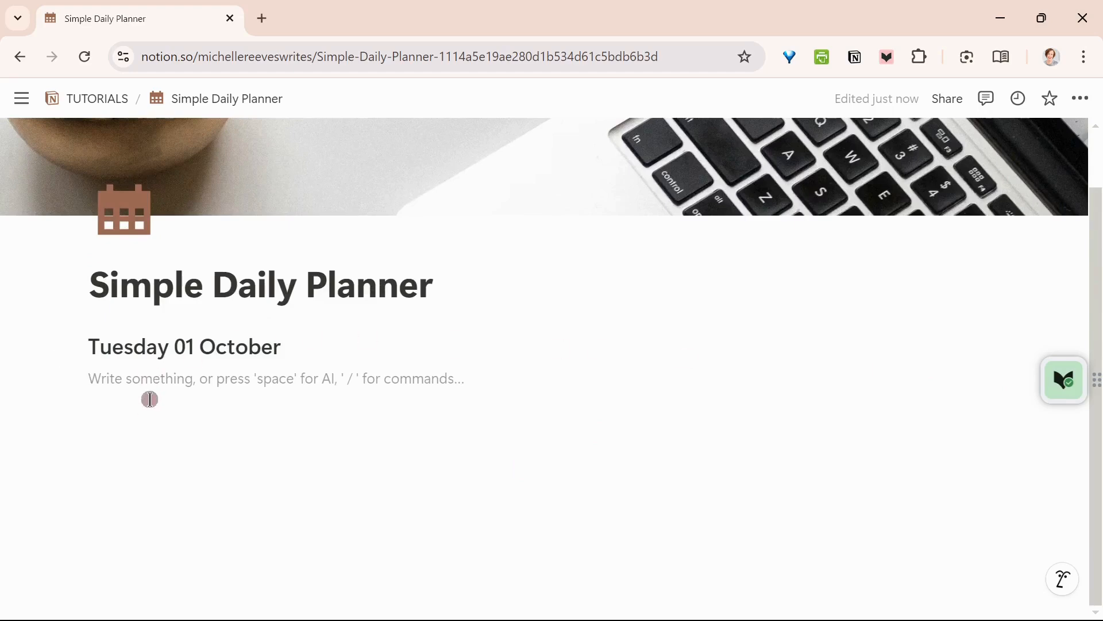
left_click(133, 407)
key("Return")
type("THI")
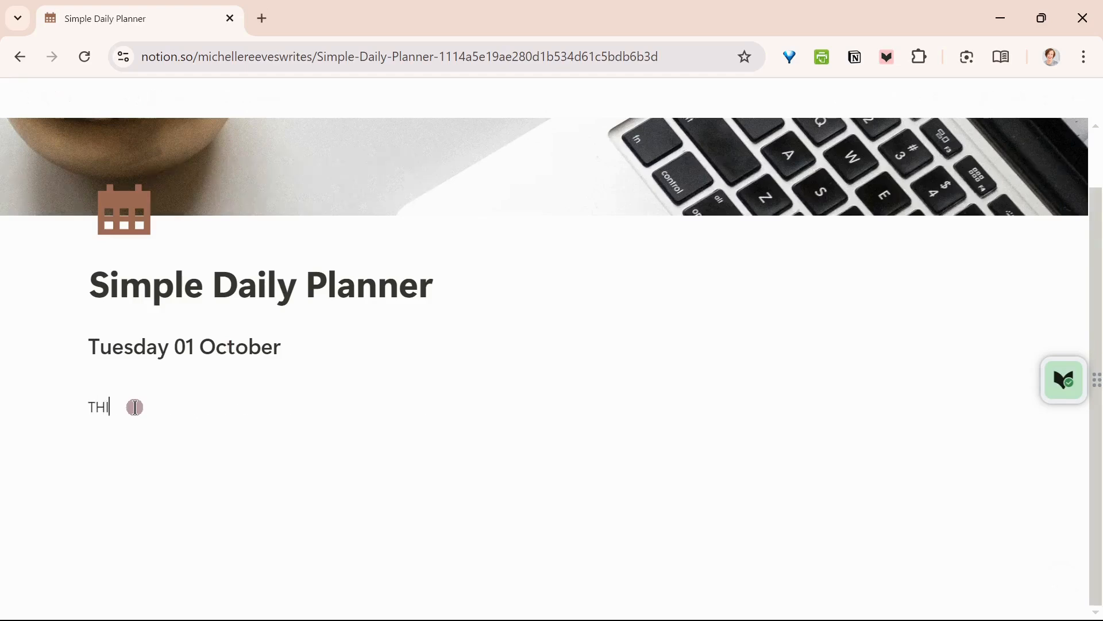
type("NGS TO DO TO")
type("D")
key("BackSpace")
type("TODAY")
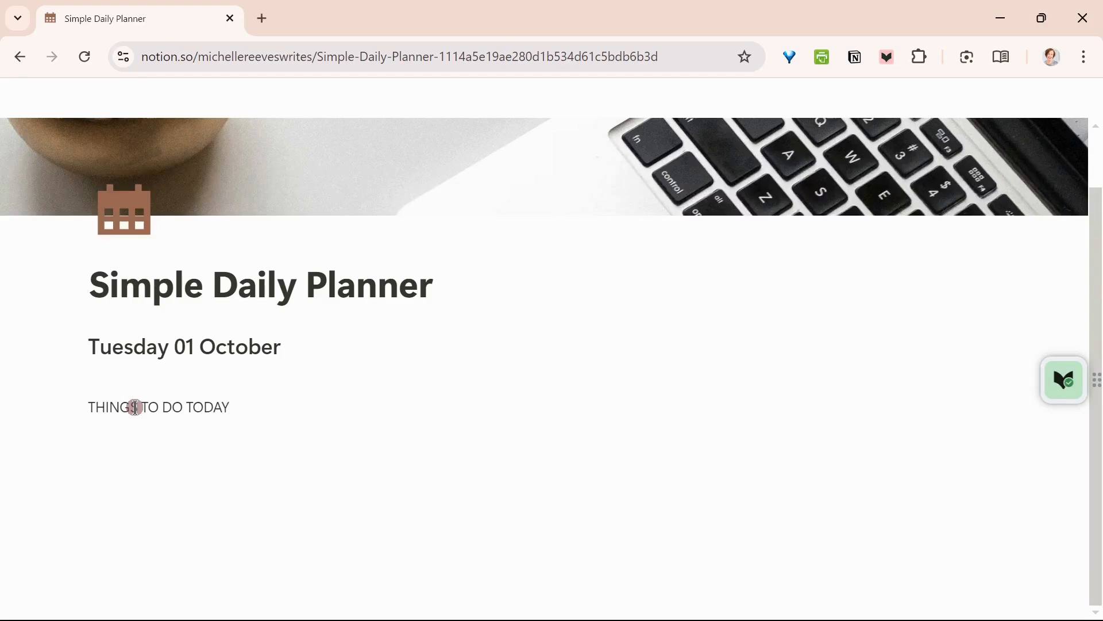
Add the section titles "THINGS TO REMEMBER" and "THINGS TO DO THIS WEEK" below, separated by empty lines
key("Return")
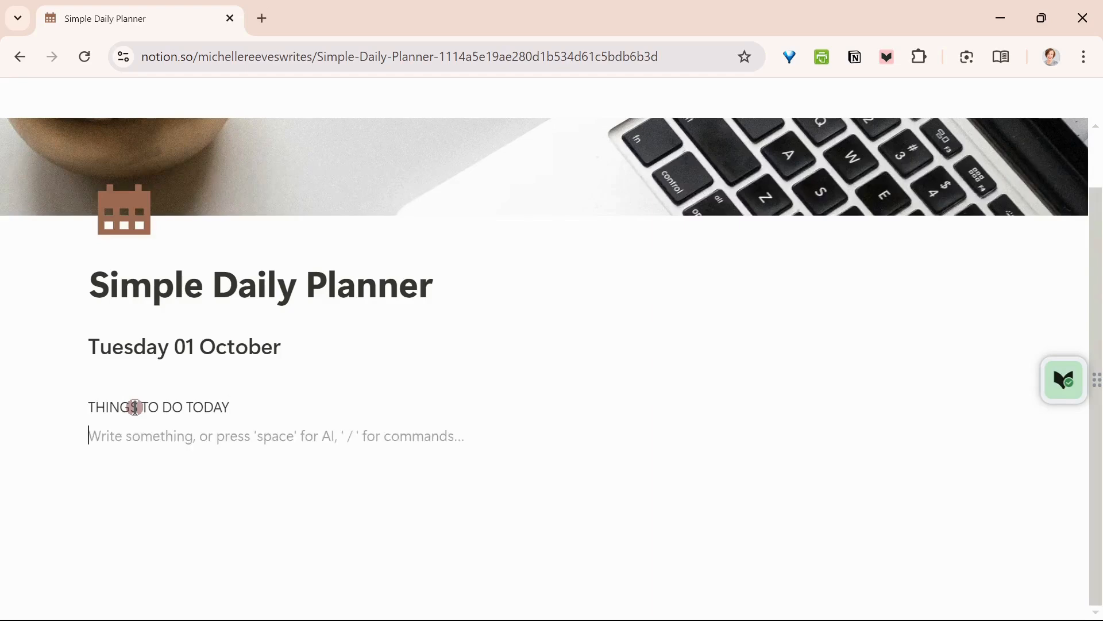
key("Return")
key("Return")
type("THINGS")
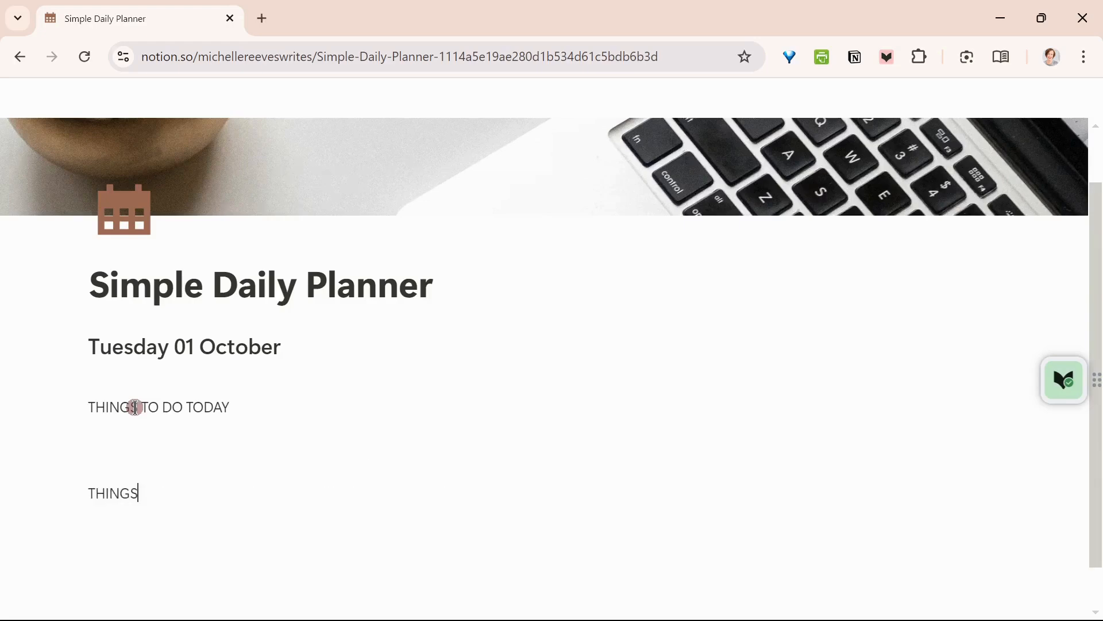
type(" TO REMEMBER")
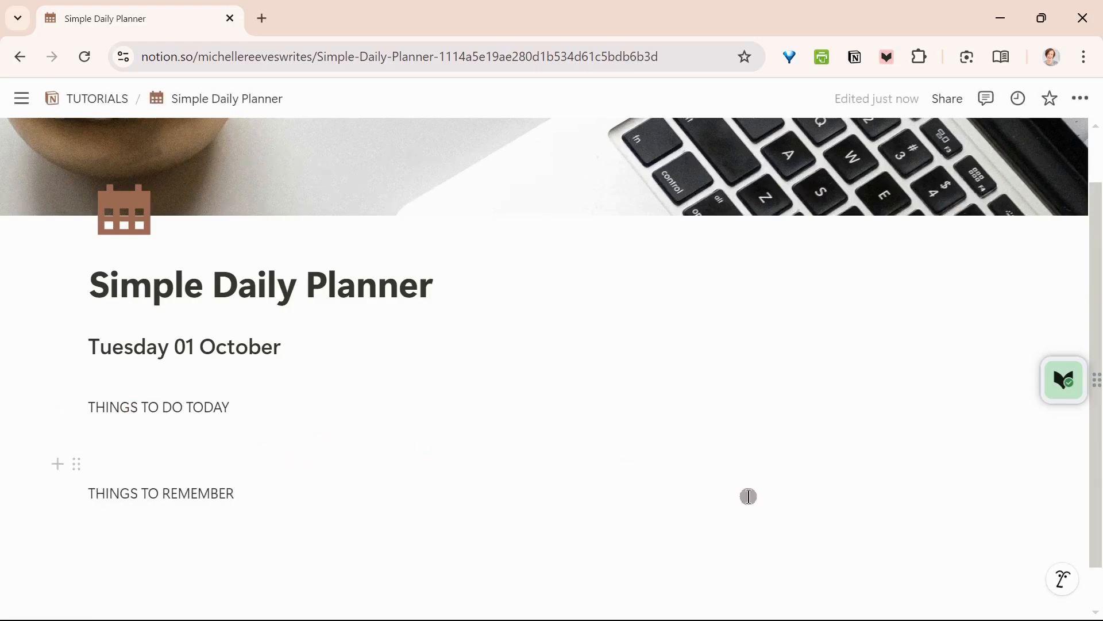
key("Return")
key("Return")
type("THINGS TO DO TH")
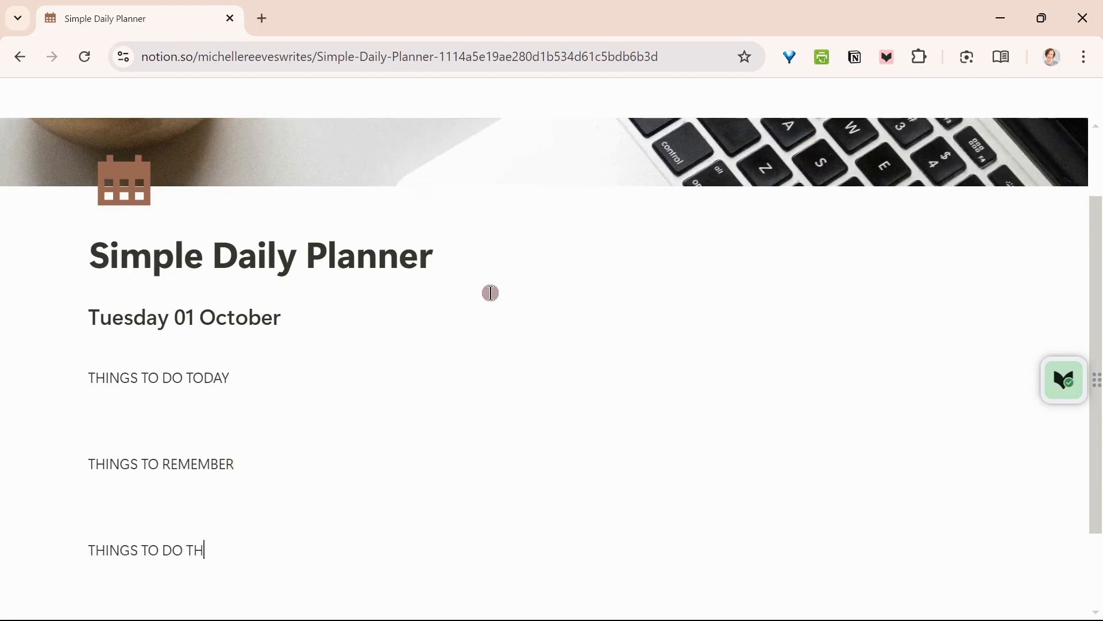
type("IS WEEK")
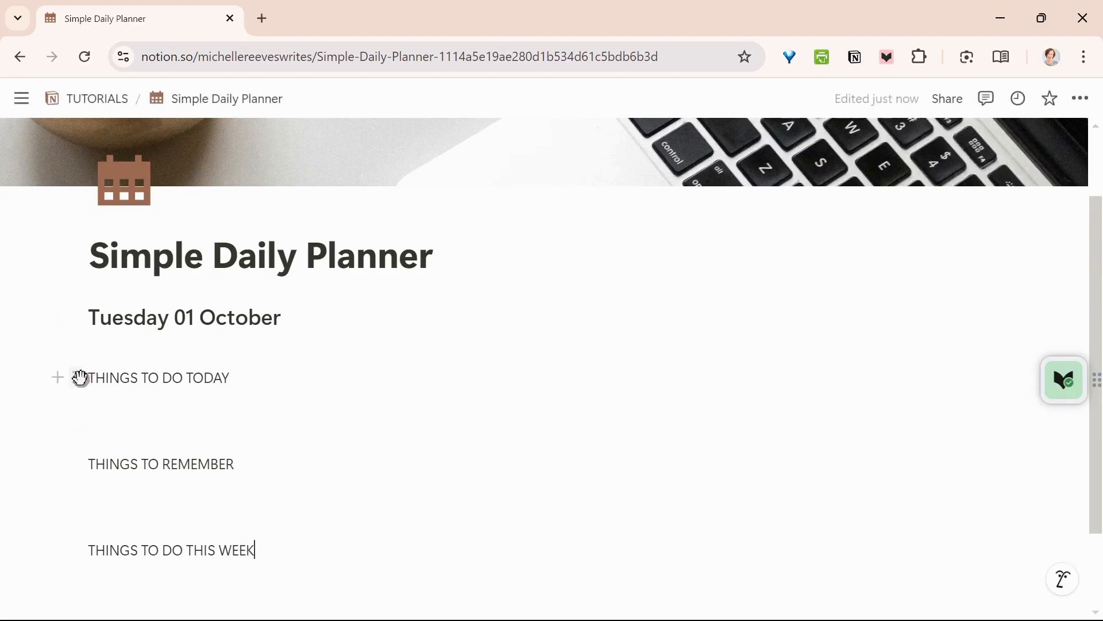
Turn the three section titles THINGS TO DO TODAY, THINGS TO REMEMBER and THINGS TO DO THIS WEEK into Heading 2
left_click(78, 377)
mouse_move(269, 390)
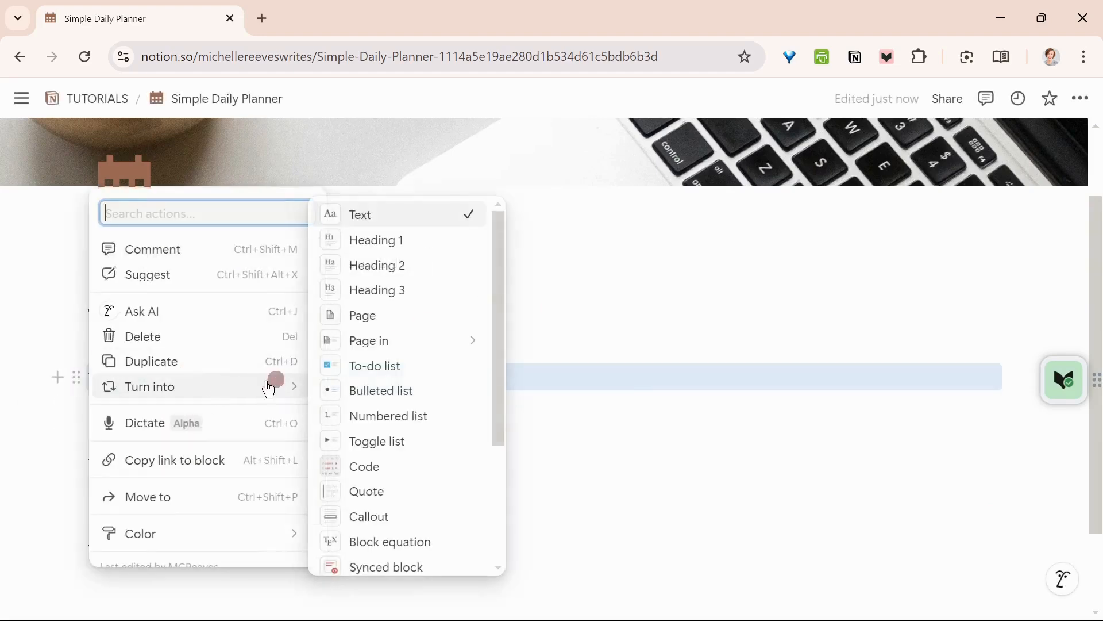
left_click(442, 275)
left_click(79, 488)
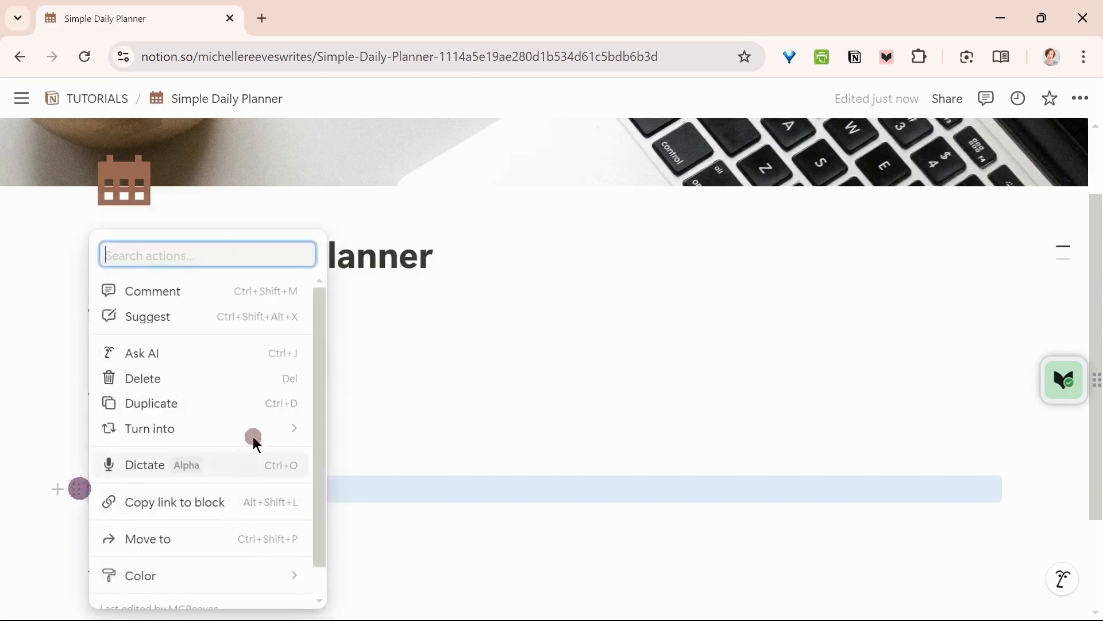
mouse_move(270, 426)
left_click(431, 321)
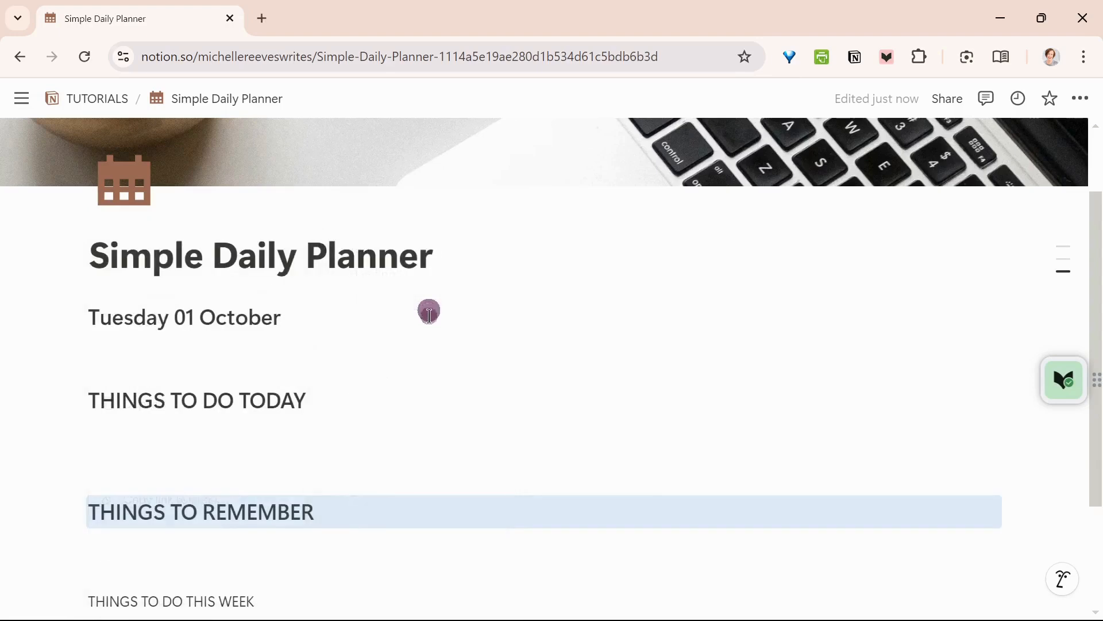
scroll(140, 546, "down", 2)
left_click(79, 516)
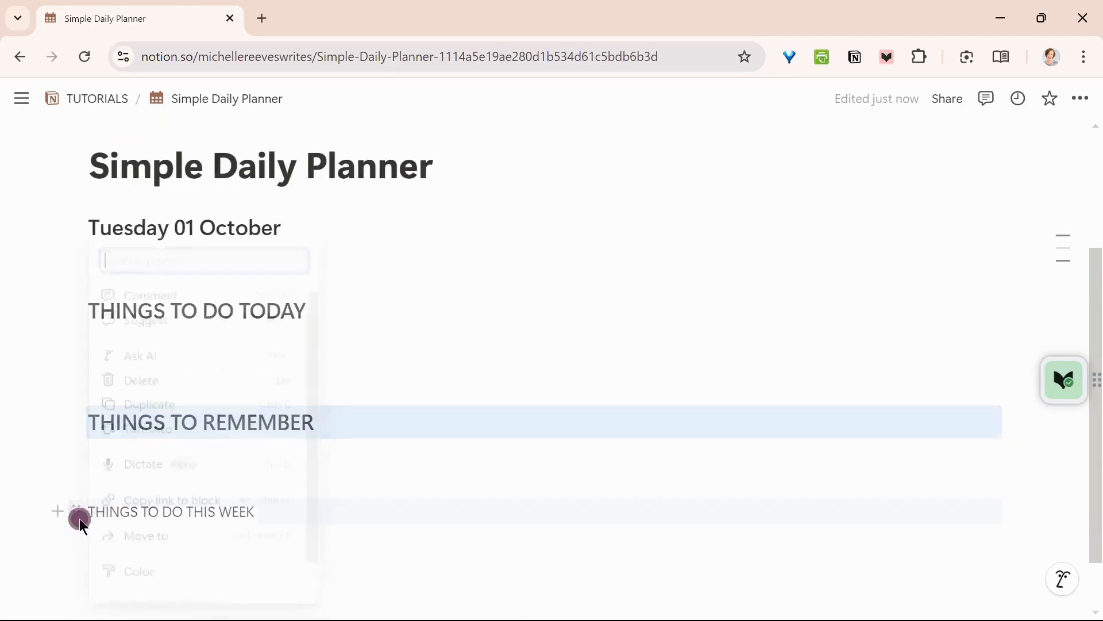
mouse_move(227, 439)
left_click(418, 332)
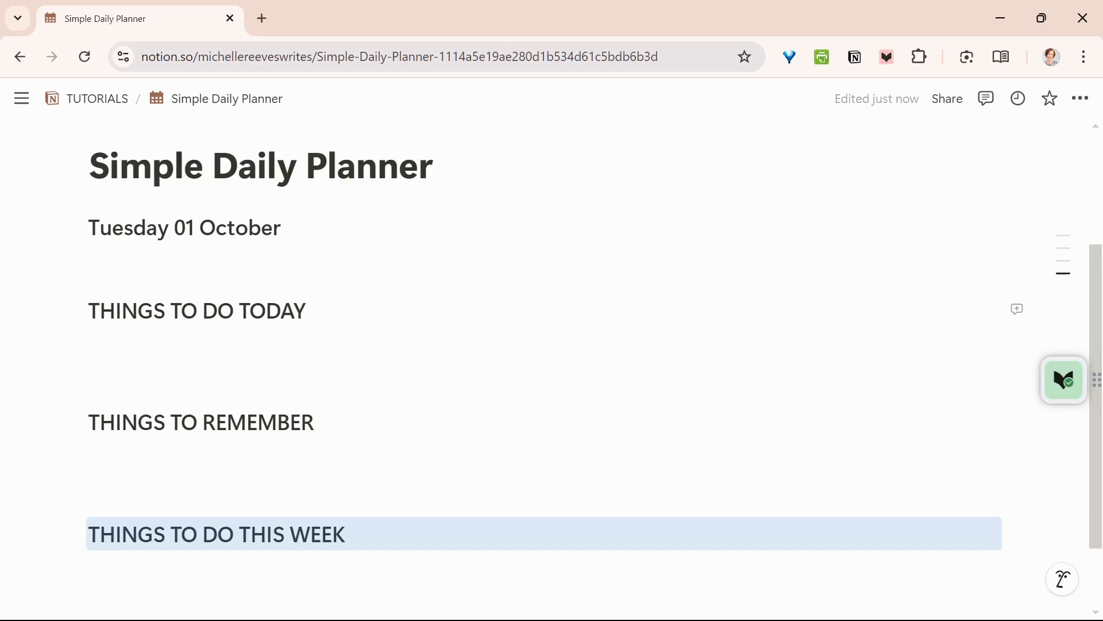
Change the THINGS TO DO TODAY heading to brown text
left_click(246, 309)
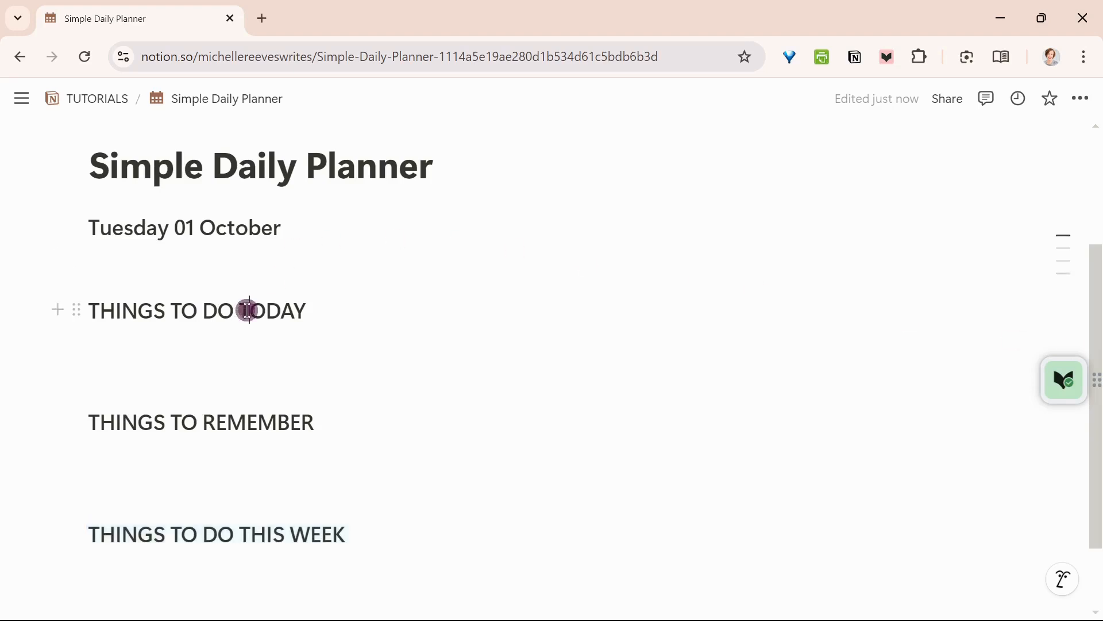
left_click_drag(86, 309, 305, 325)
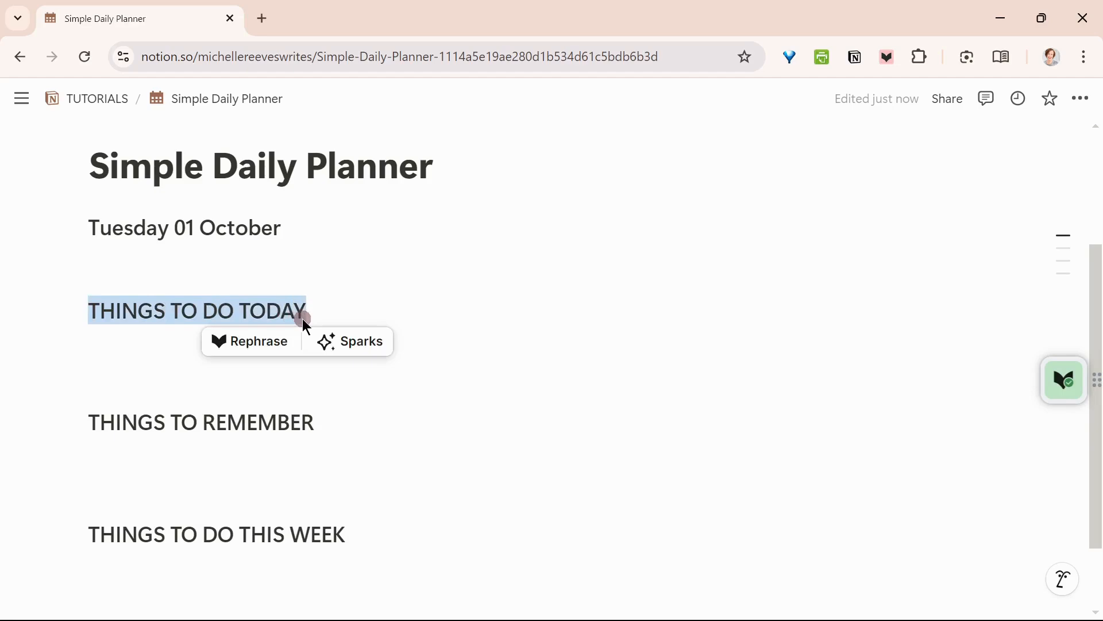
left_click(217, 303)
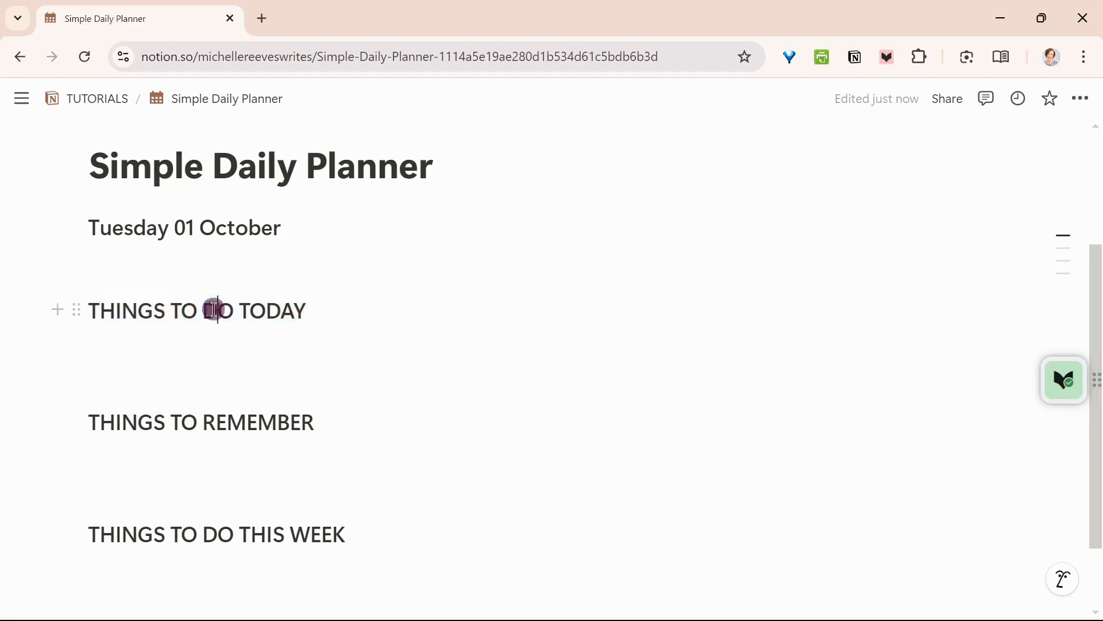
left_click(77, 310)
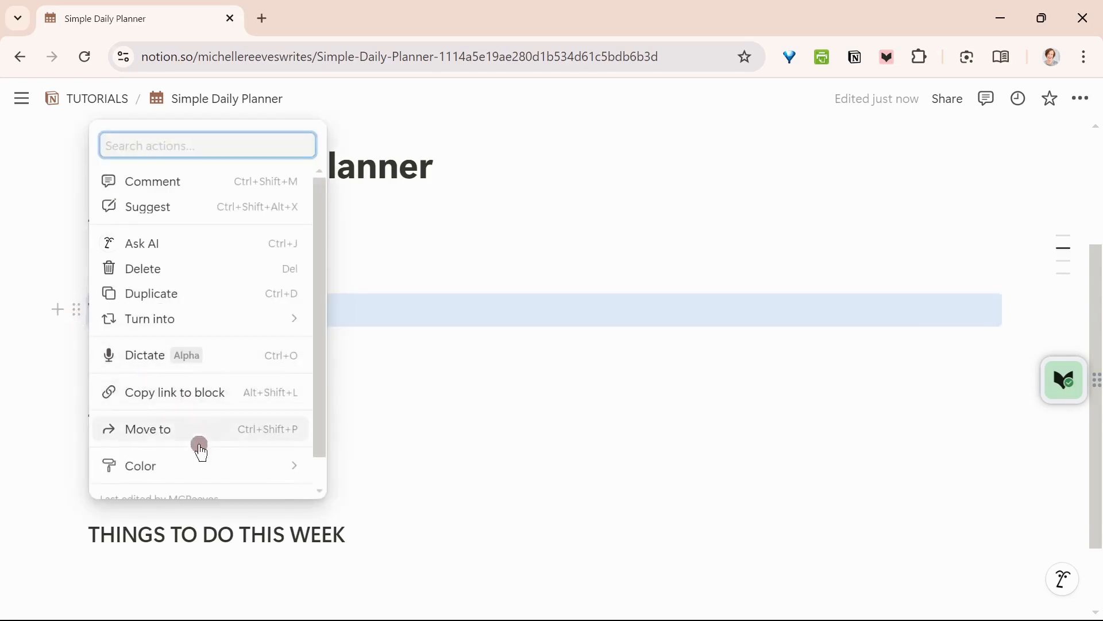
mouse_move(191, 468)
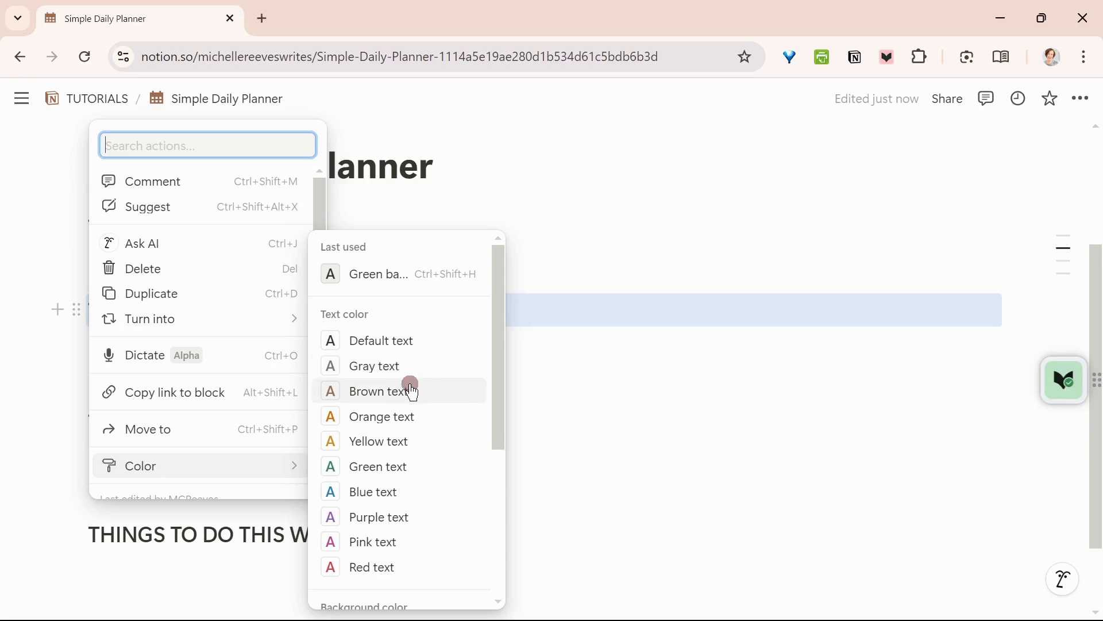
scroll(413, 390, "down", 5)
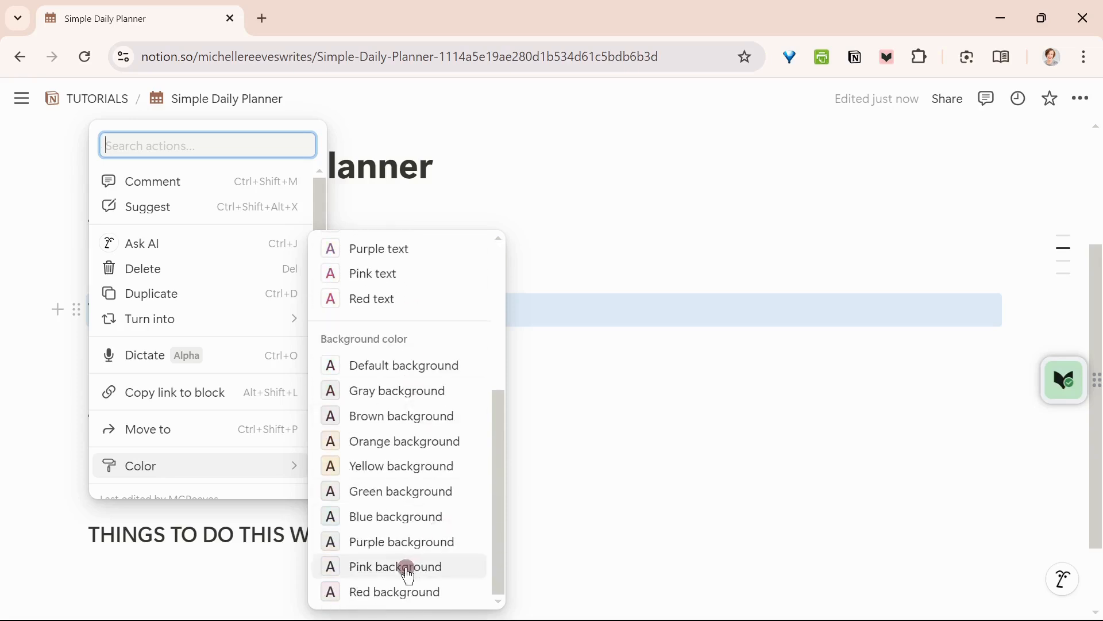
scroll(405, 488, "up", 3)
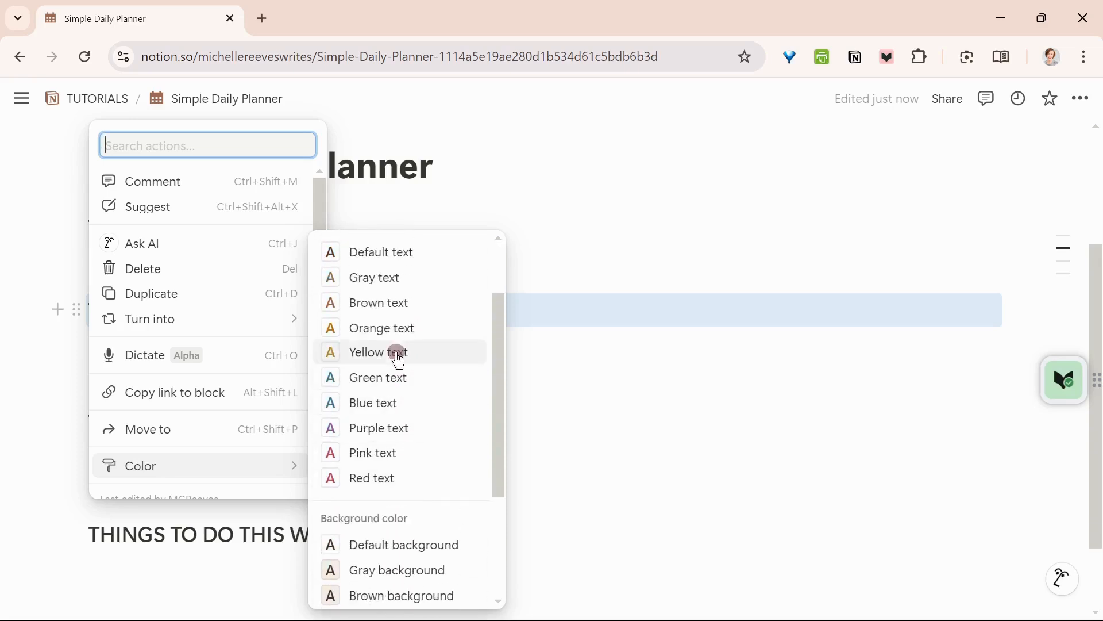
left_click(386, 304)
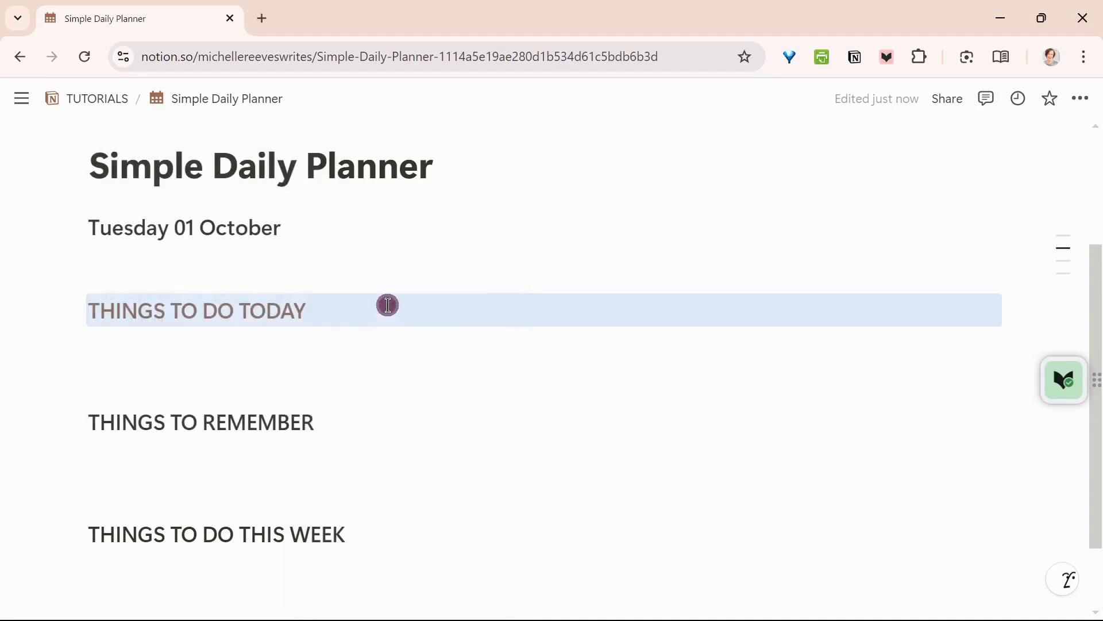
Apply the brown text colour to the THINGS TO REMEMBER and THINGS TO DO THIS WEEK headings as well
left_click(433, 422)
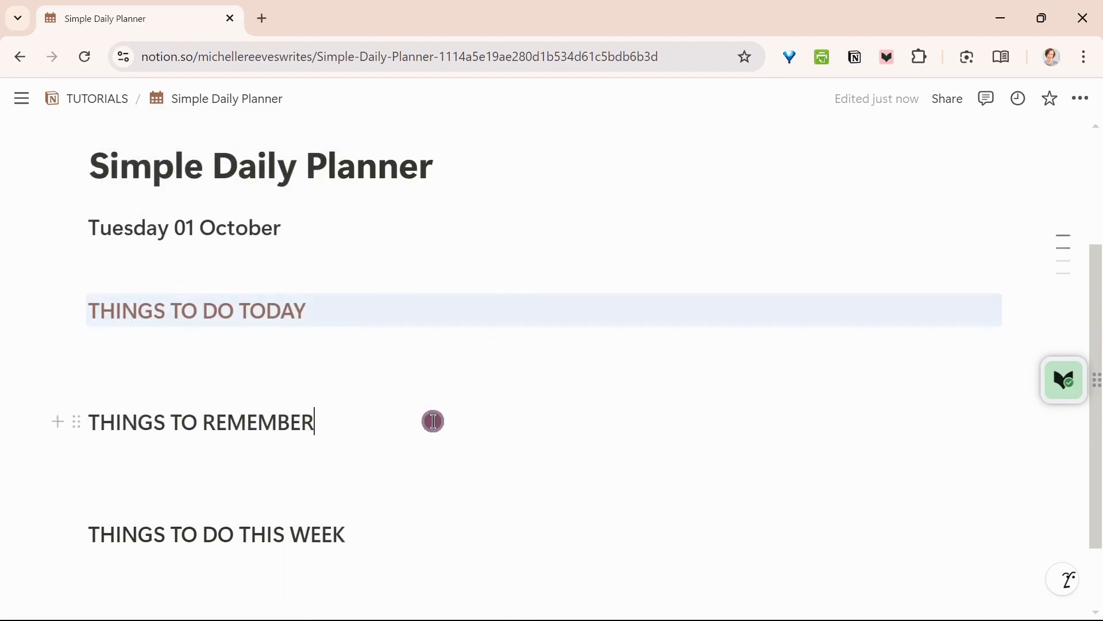
left_click(78, 421)
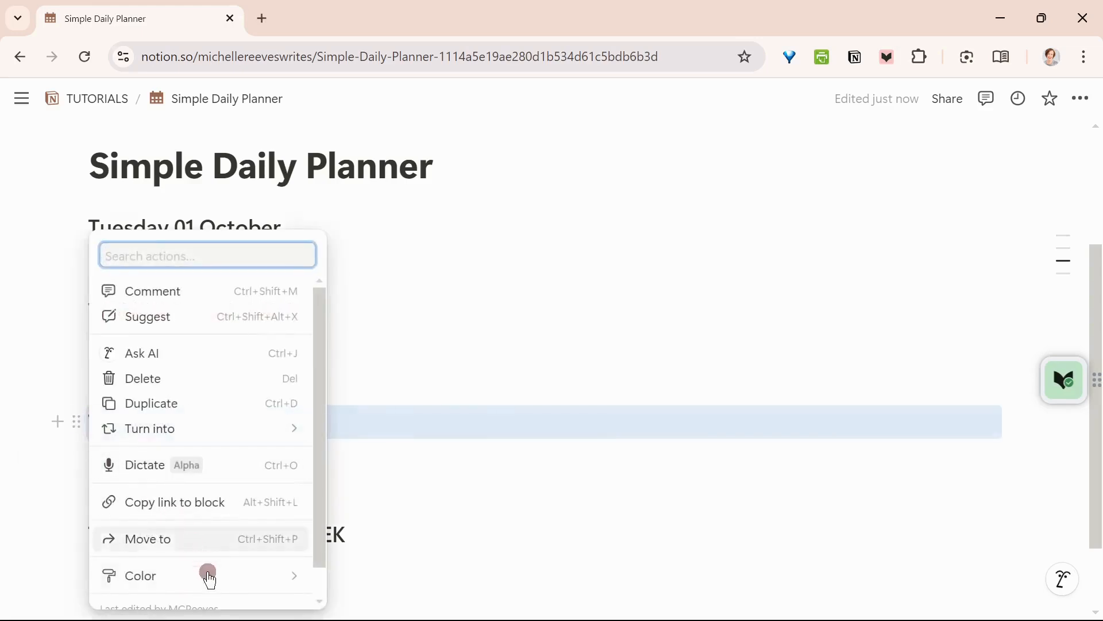
mouse_move(223, 580)
left_click(365, 393)
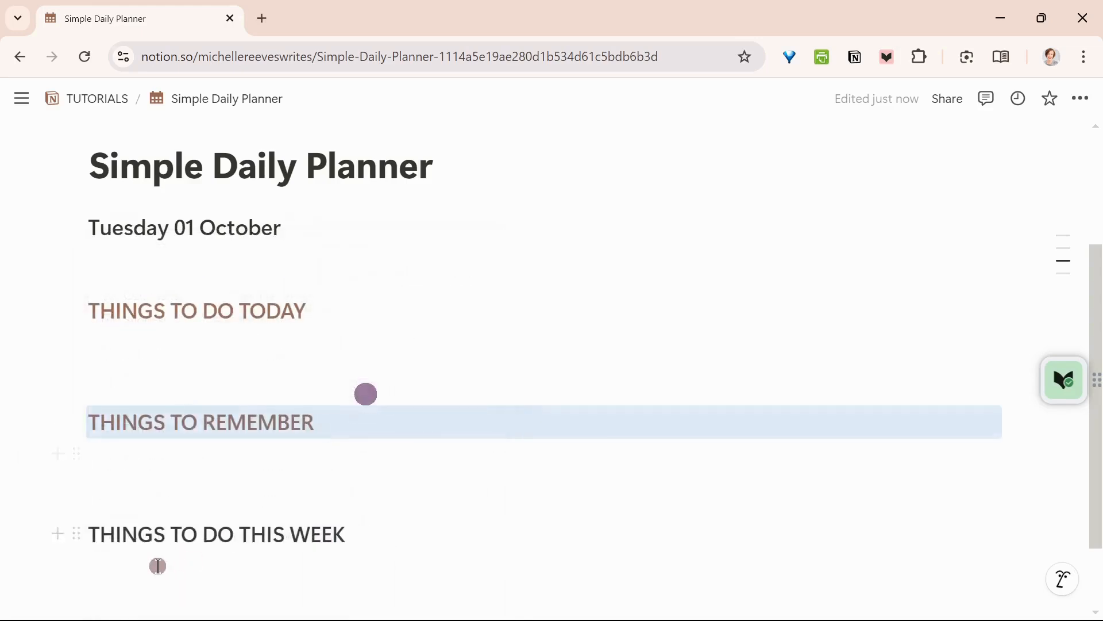
left_click(73, 533)
mouse_move(237, 433)
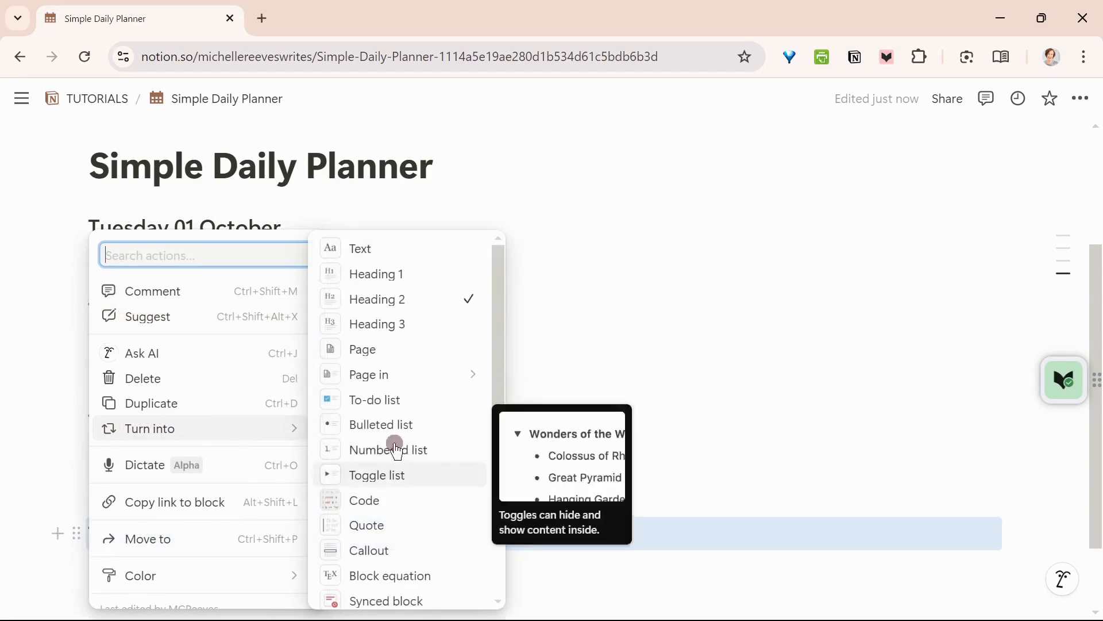
mouse_move(232, 573)
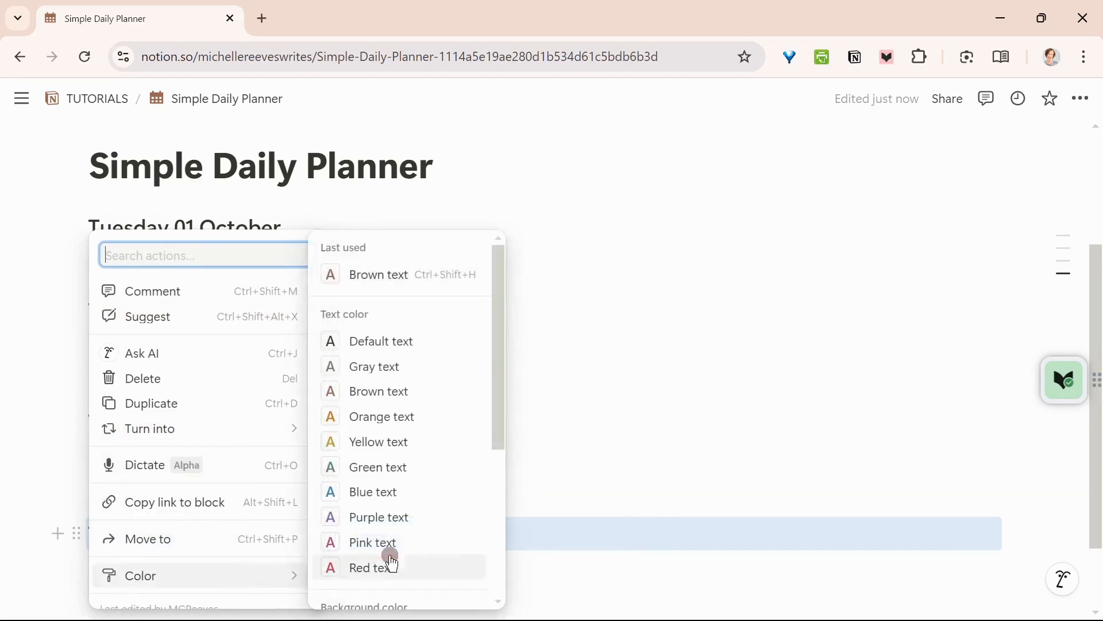
left_click(397, 391)
left_click(562, 384)
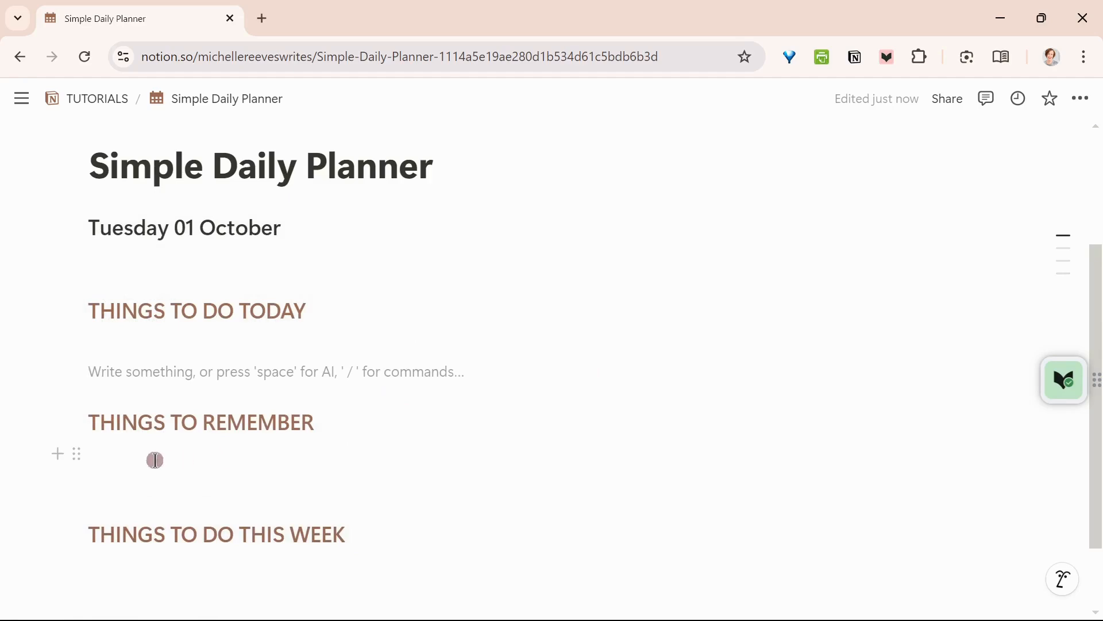
Insert a divider line directly below the THINGS TO REMEMBER heading
left_click(94, 441)
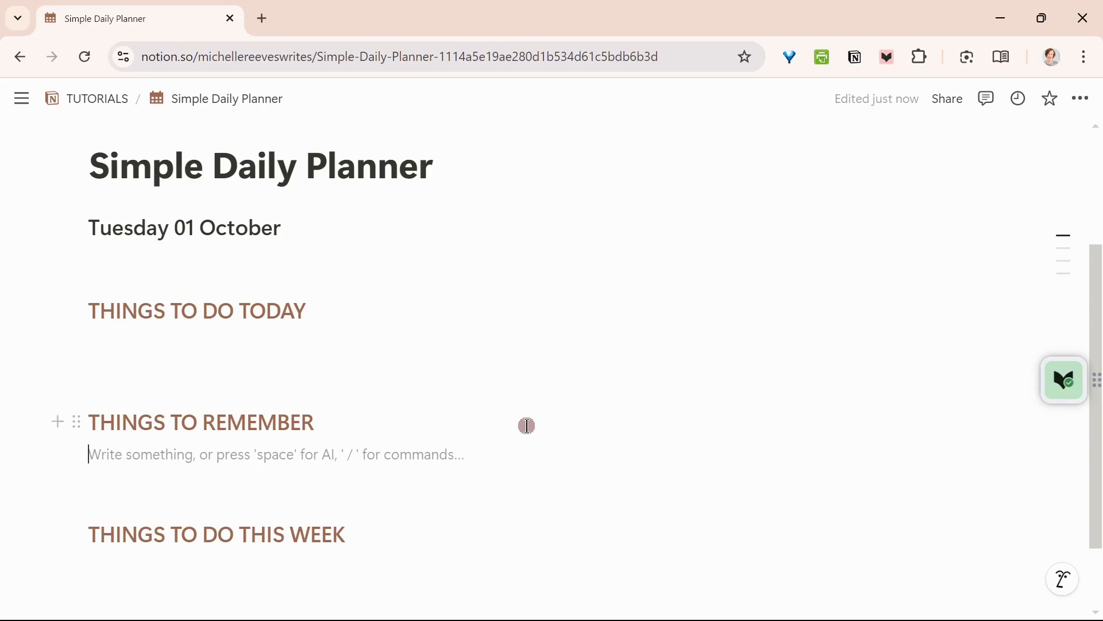
type("-")
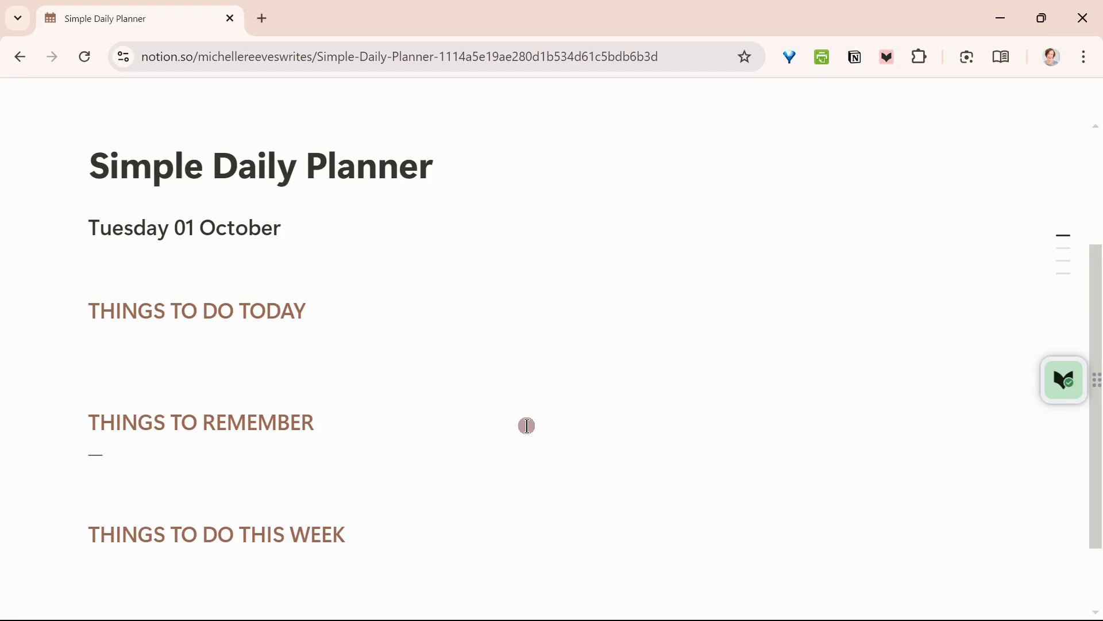
type("-")
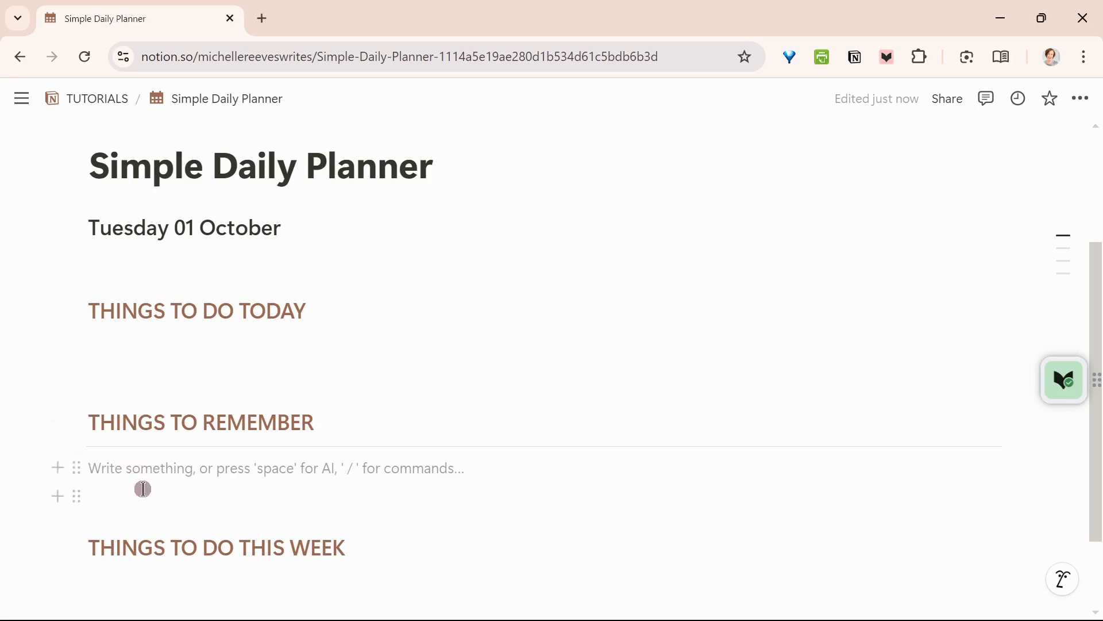
Add a bulleted list under THINGS TO REMEMBER with "Create my ARC sign up list for Dragon Quest" and "Buy some milk on way home"
type("-")
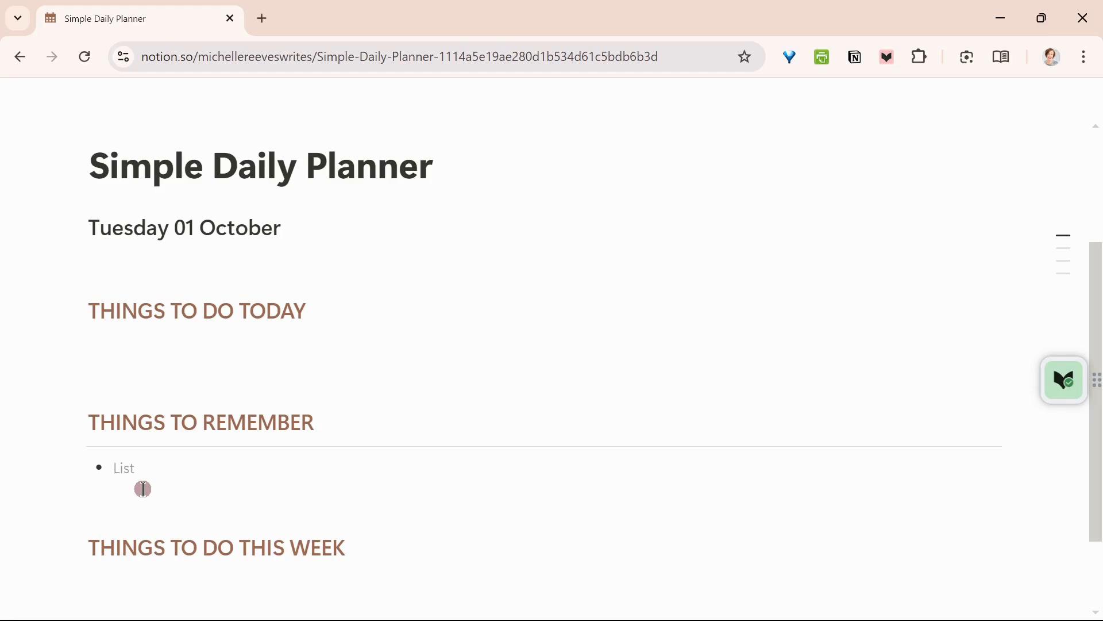
type("Create my ARC sign u")
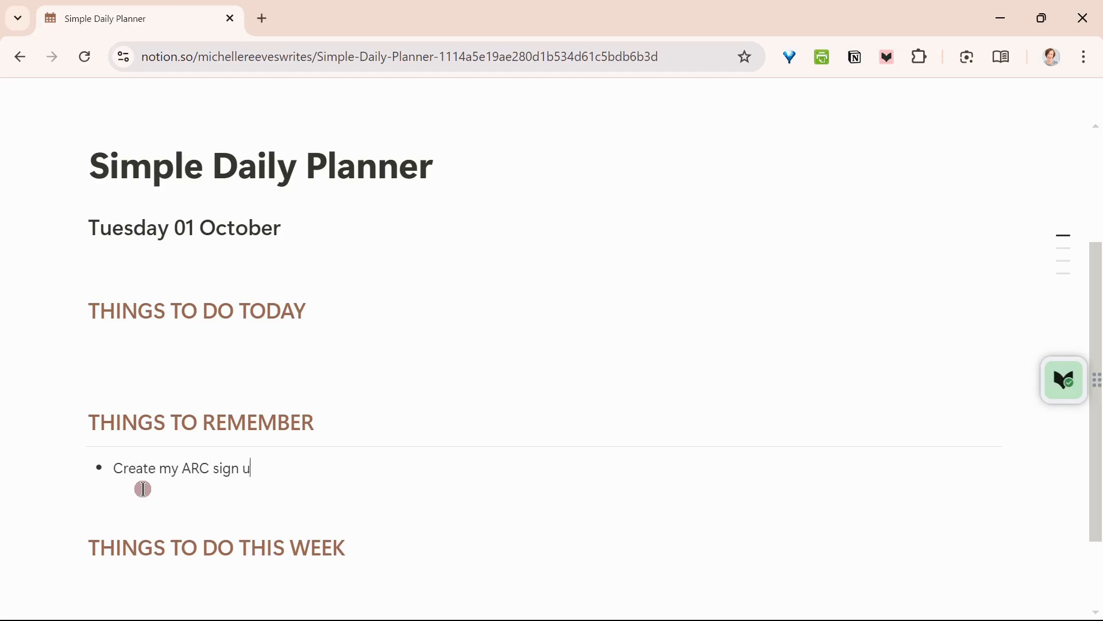
type("p list for Dragon Quest")
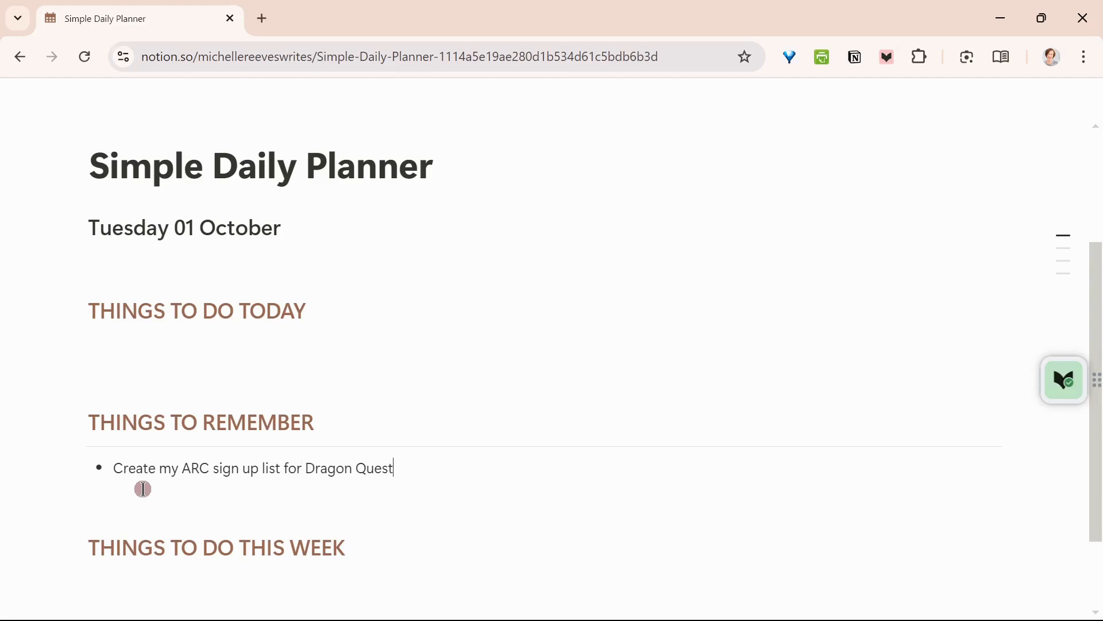
key("Return")
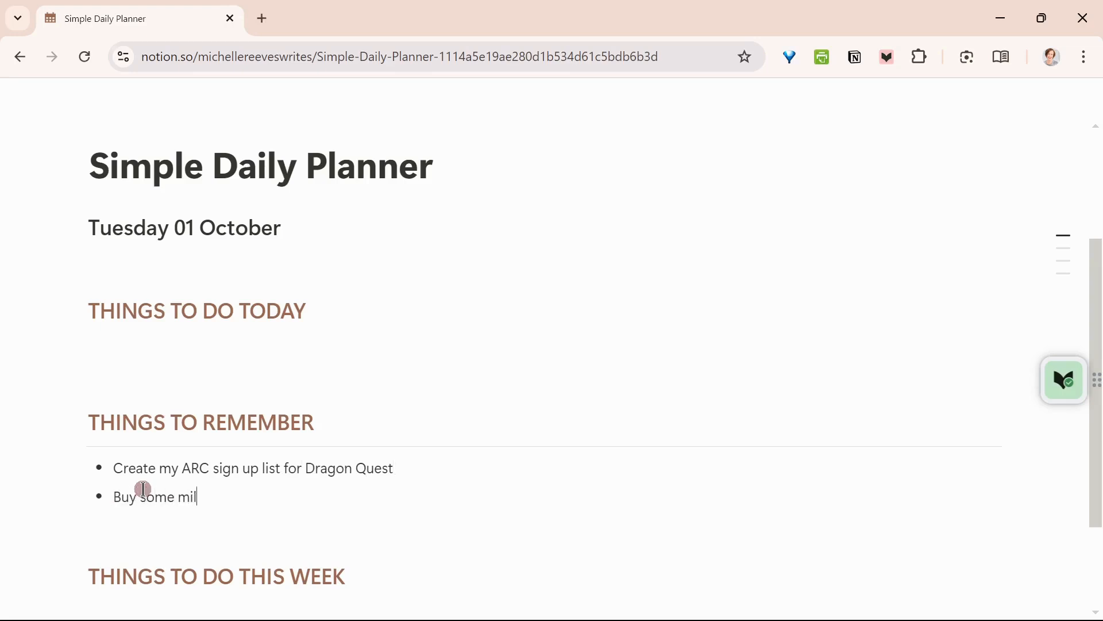
type("Buy some milk on way home")
Insert a new inline database in the empty line below the THINGS TO DO TODAY heading
left_click(235, 331)
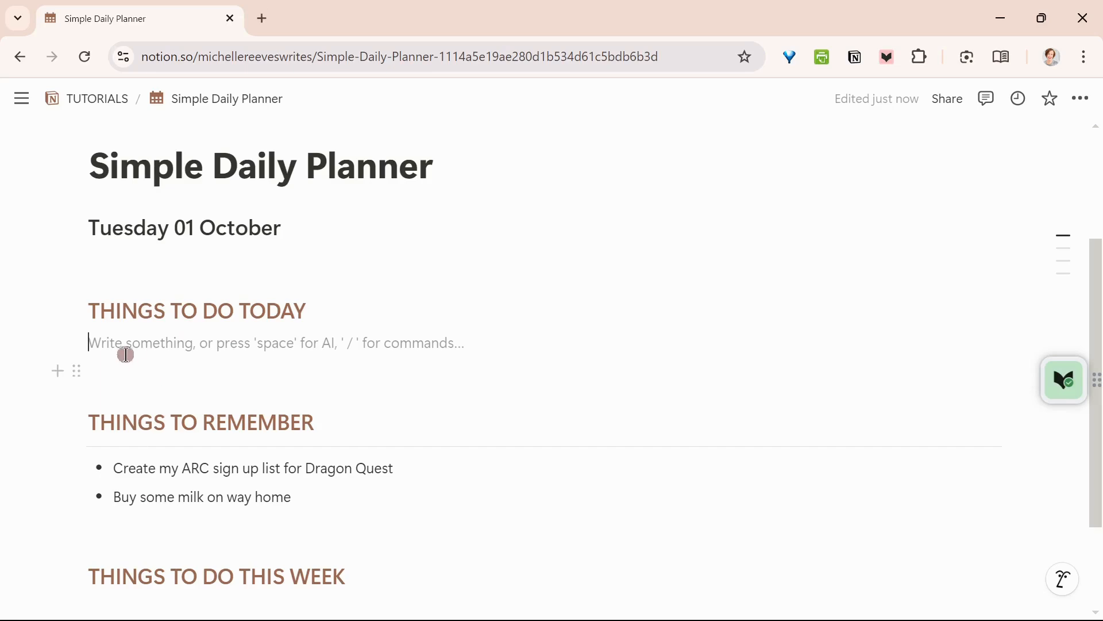
left_click(59, 340)
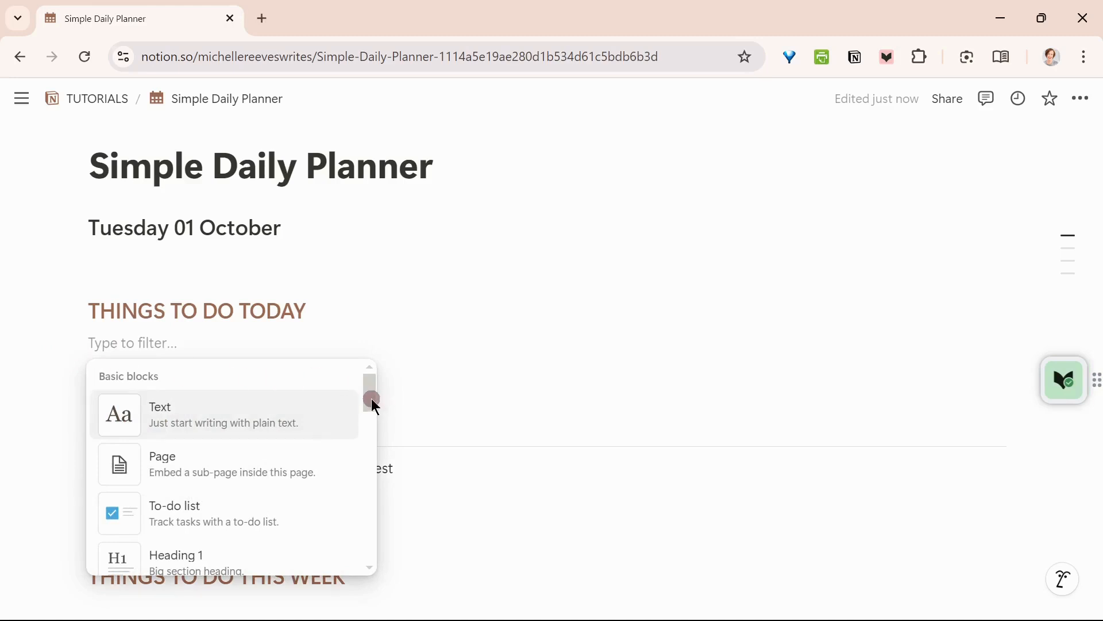
left_click_drag(372, 399, 370, 547)
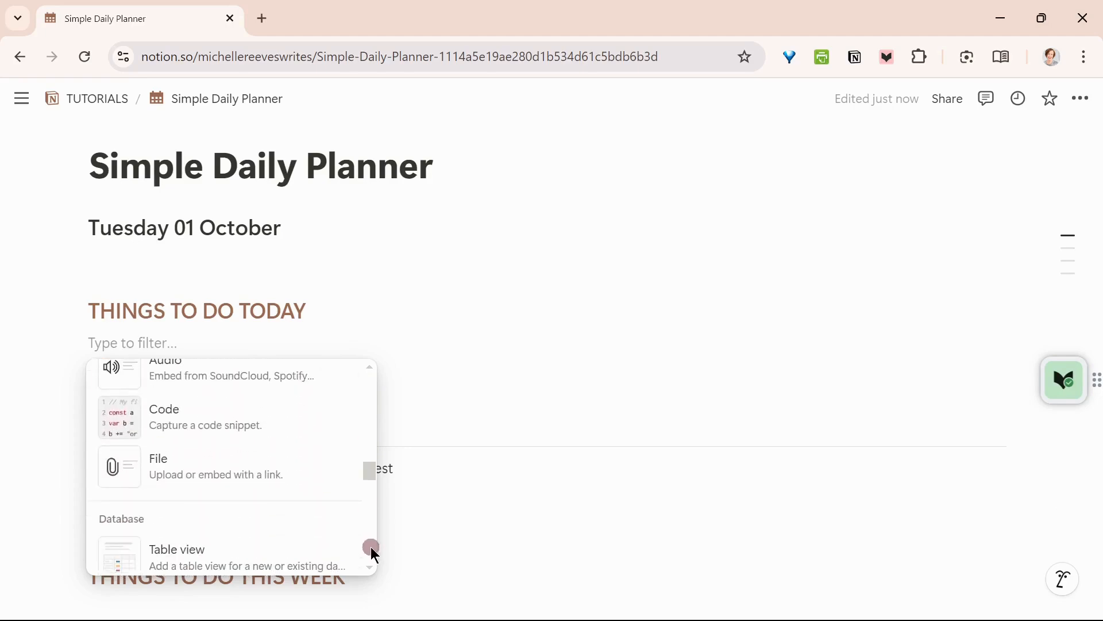
scroll(353, 487, "down", 3)
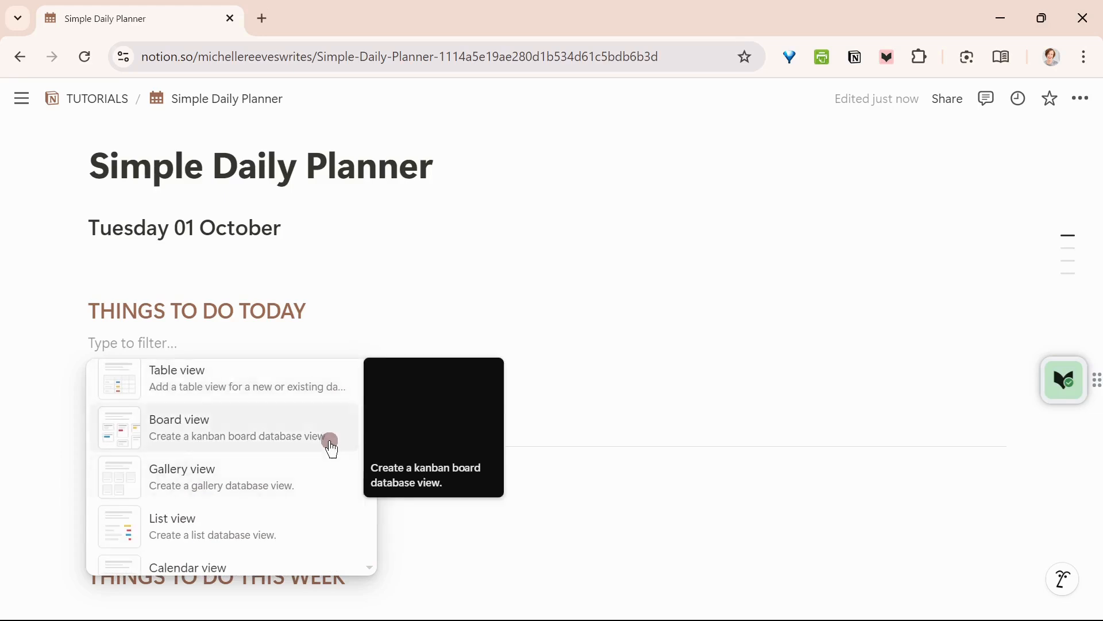
scroll(332, 447, "down", 4)
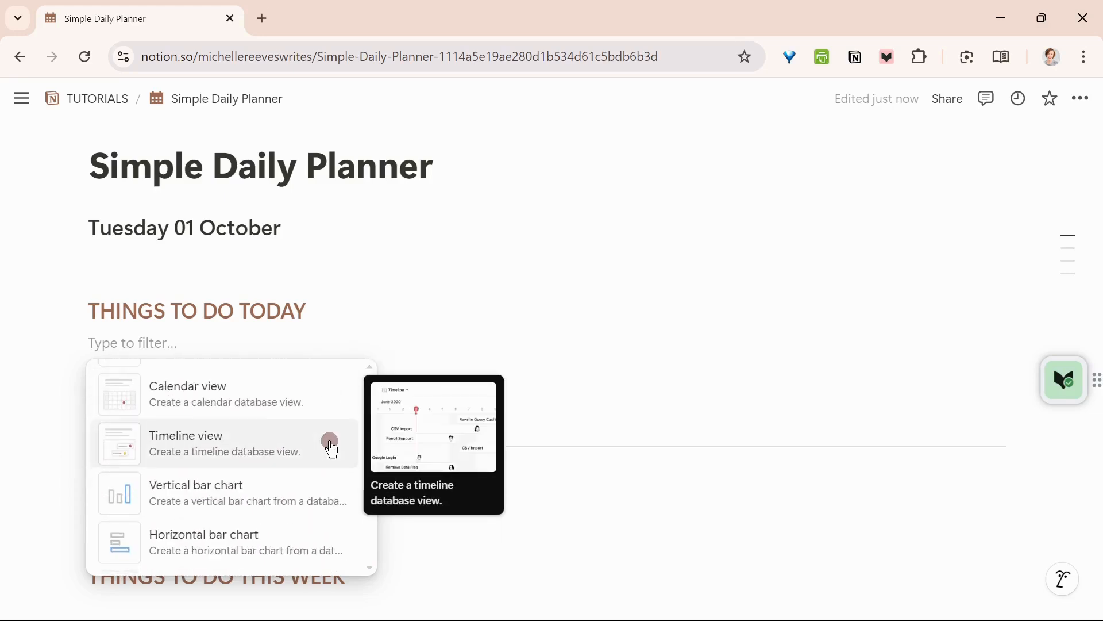
scroll(332, 447, "down", 5)
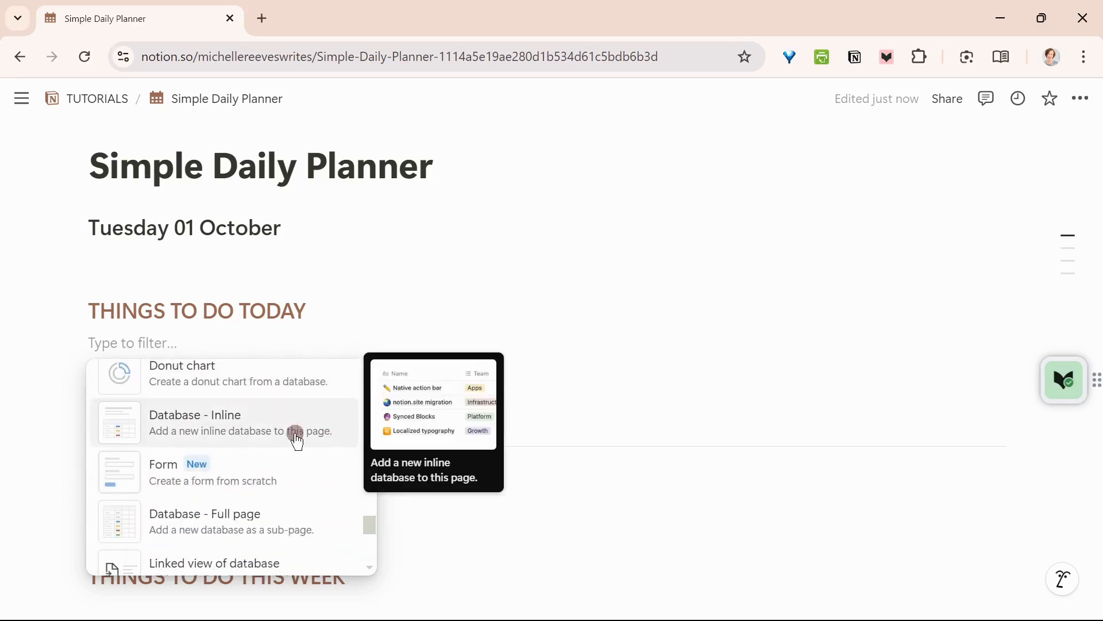
left_click(266, 432)
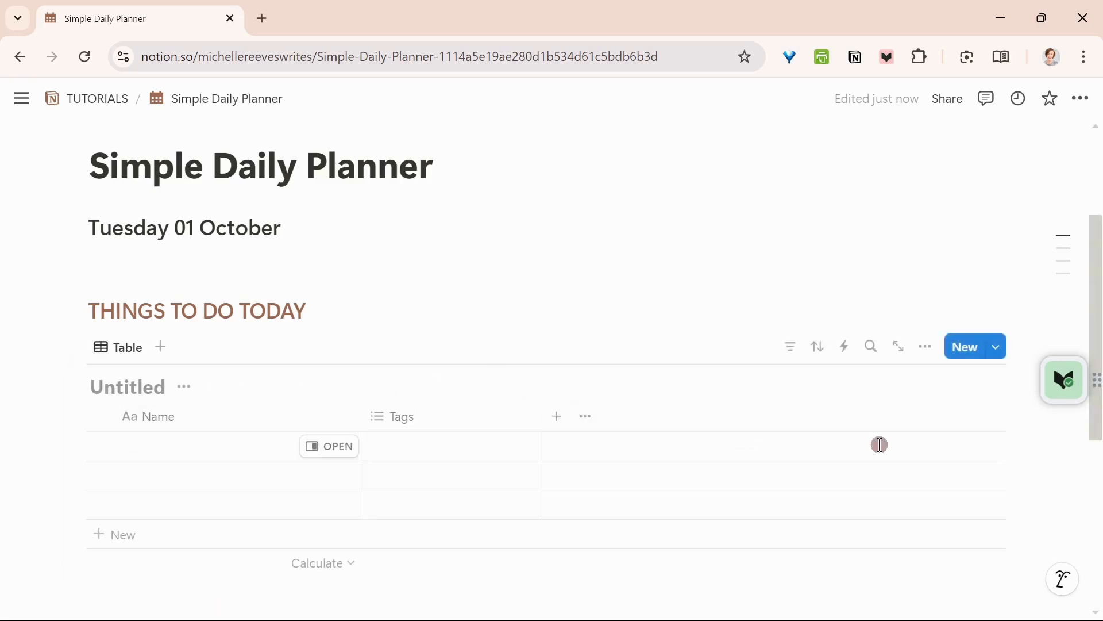
Delete the Tags property from the inline database
scroll(879, 449, "down", 2)
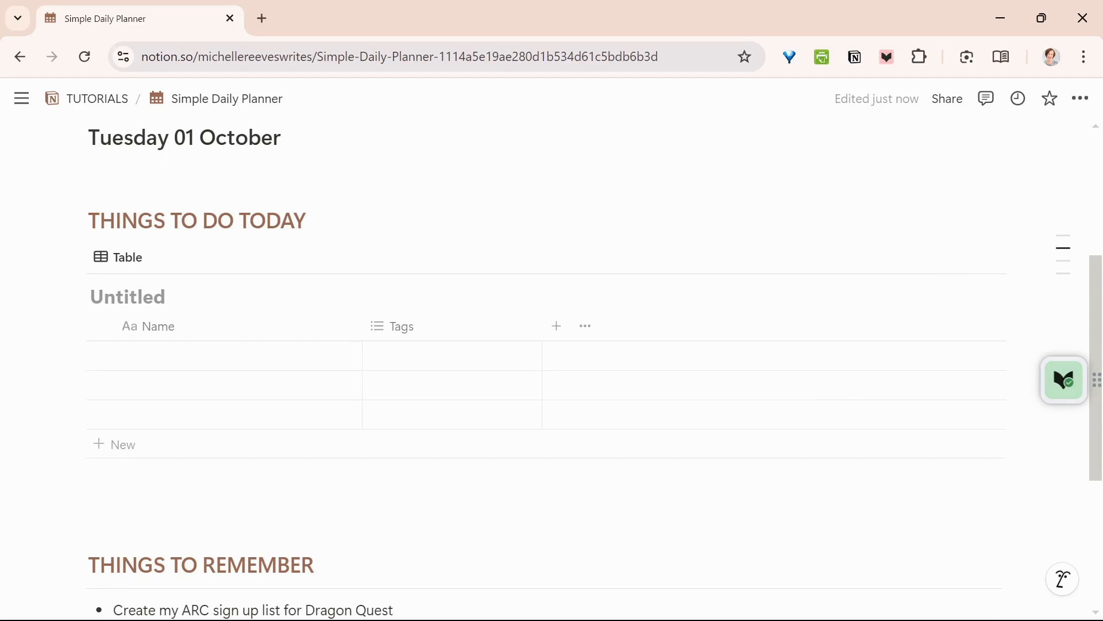
left_click(504, 333)
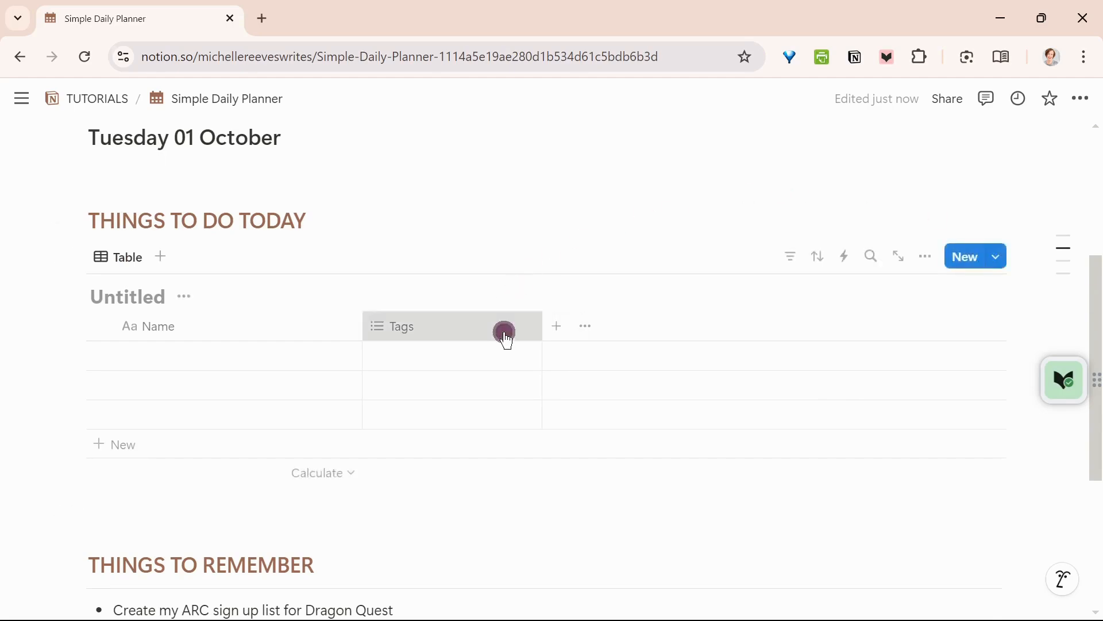
left_click(483, 561)
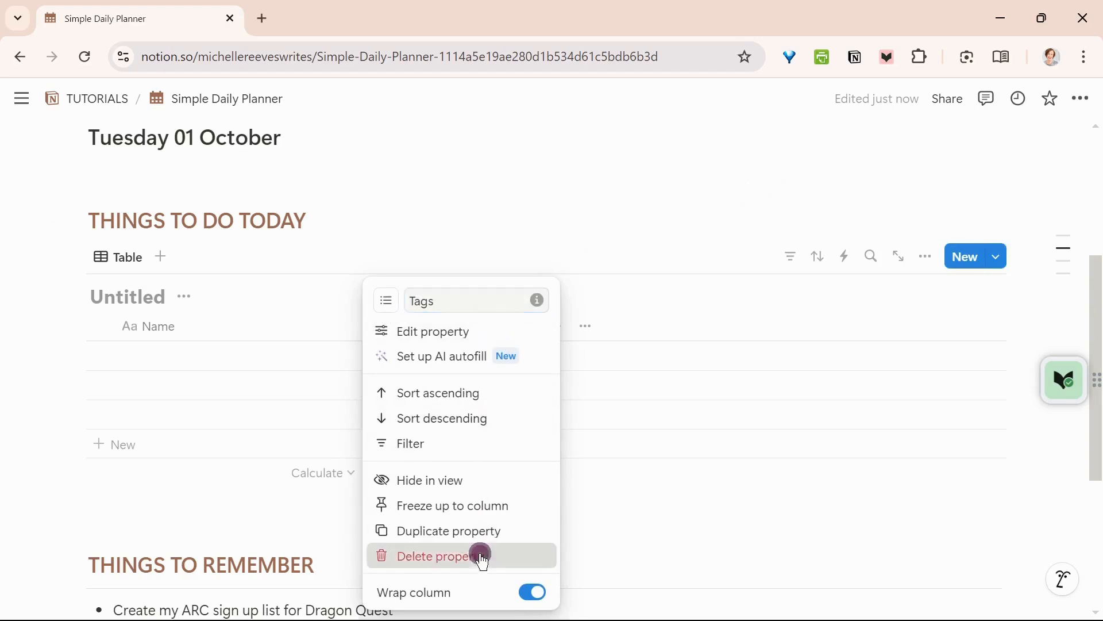
left_click(589, 359)
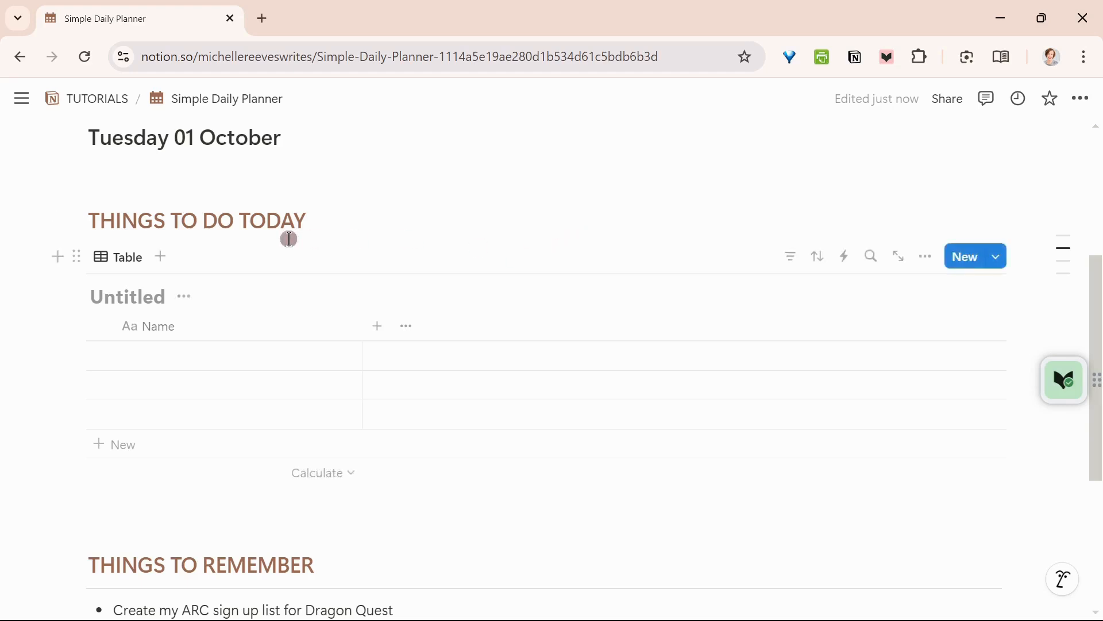
Rename the new database's table view to TASKS and give it the bulleted list icon
left_click(130, 260)
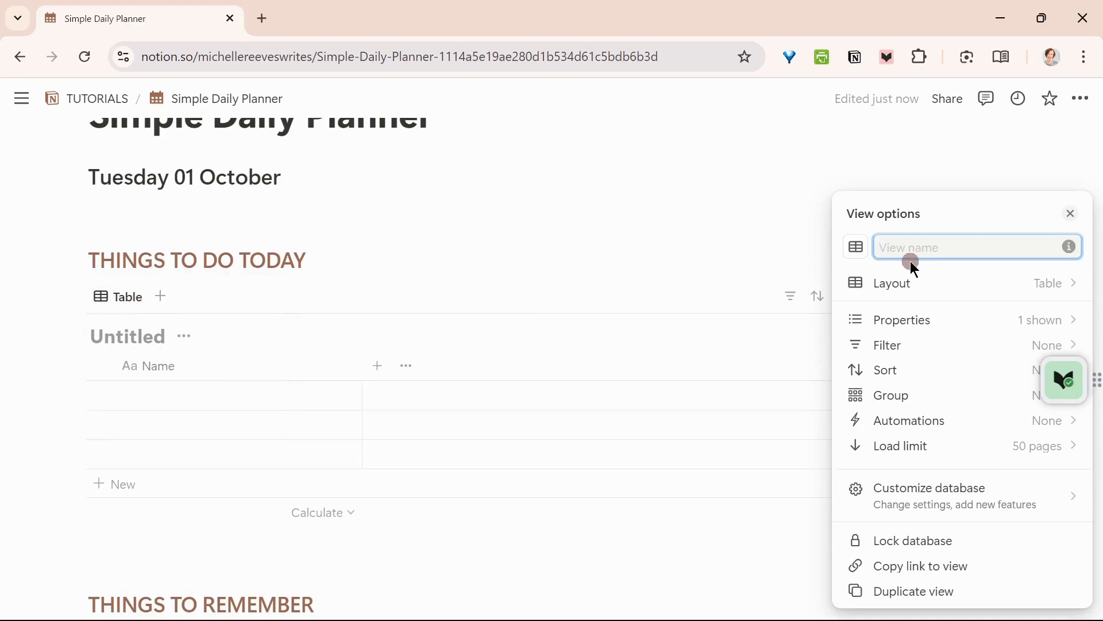
type("TASKS")
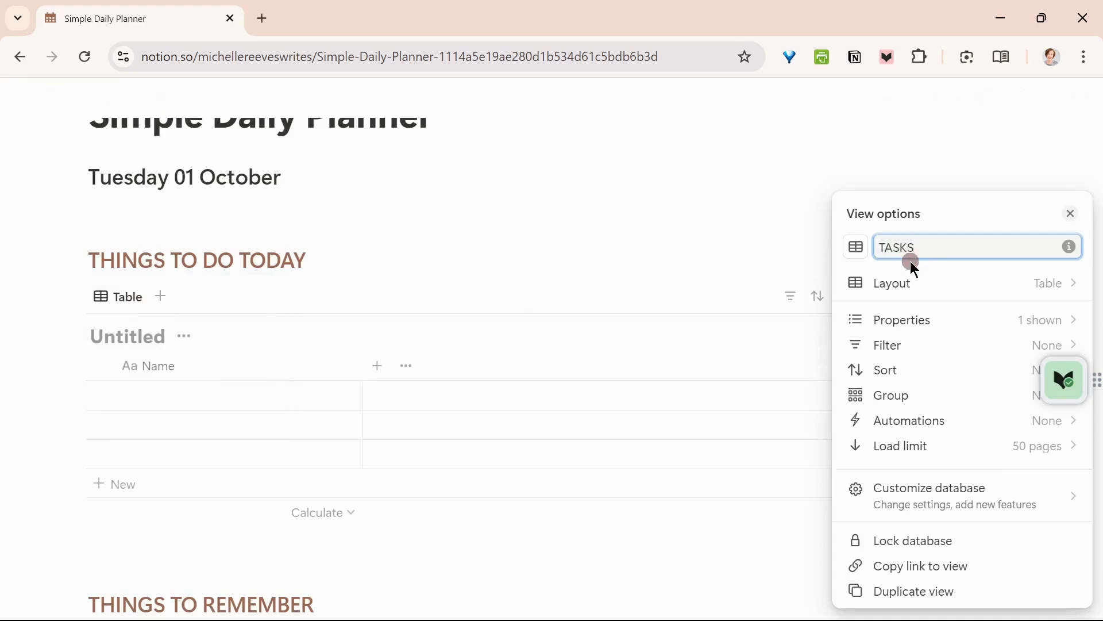
left_click(857, 247)
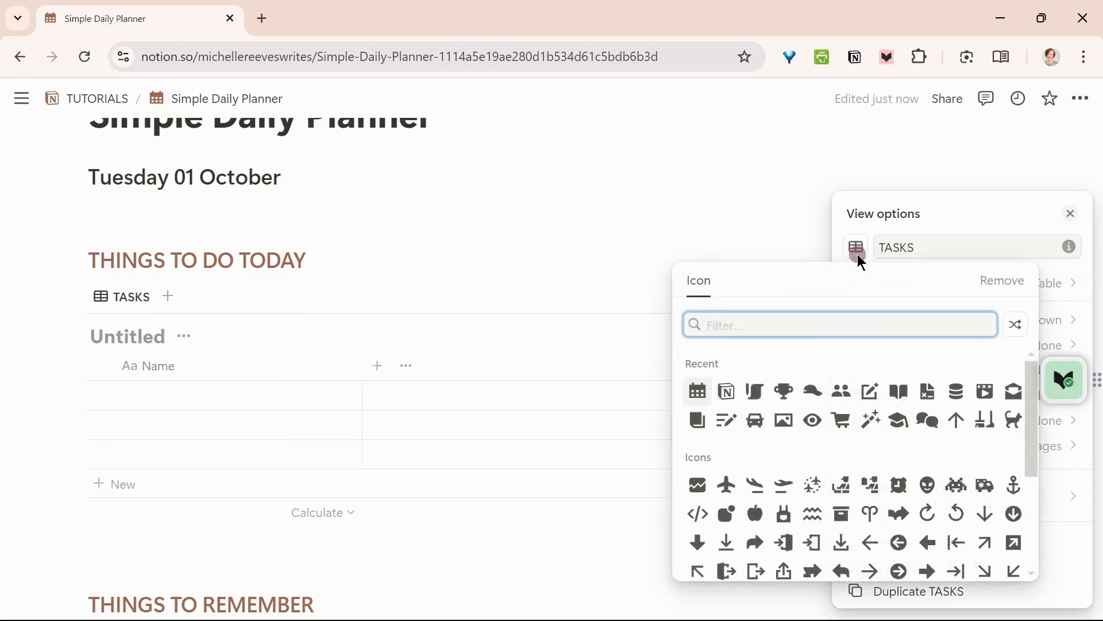
left_click(834, 310)
type("lis")
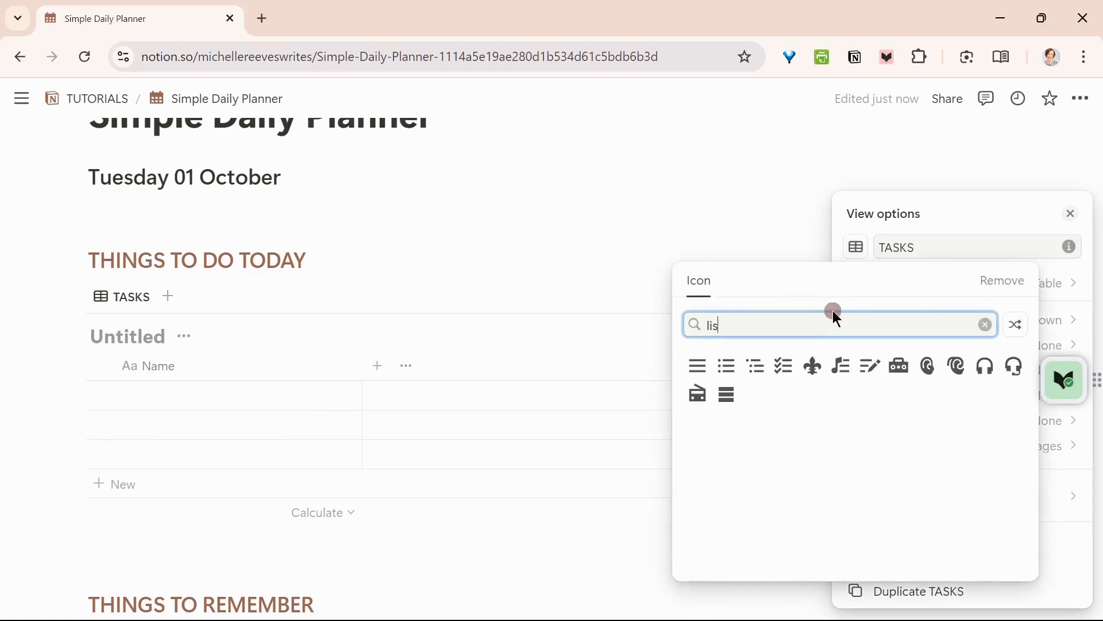
left_click(729, 369)
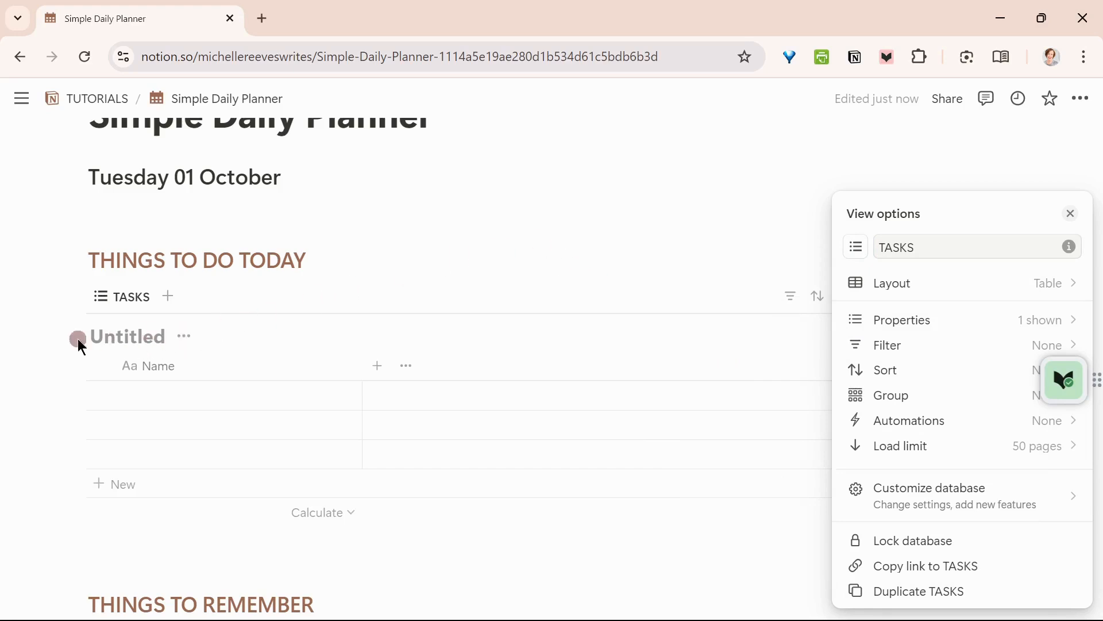
left_click(1068, 214)
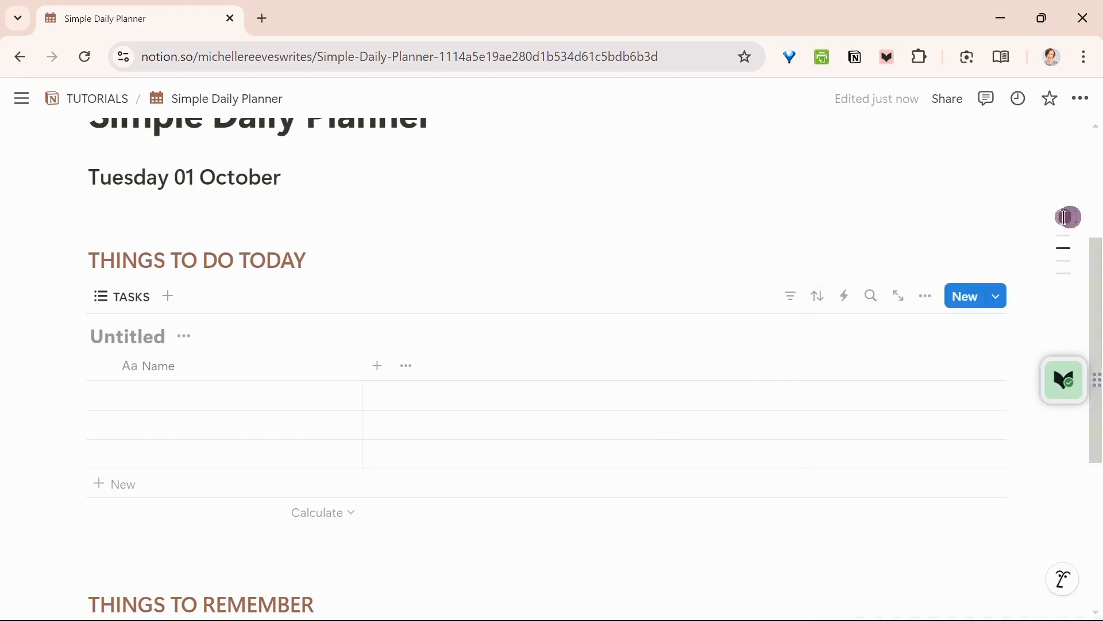
Title the inline database "Tutorial tasks database" and hide the database title from the page
left_click(136, 339)
type("Turoi")
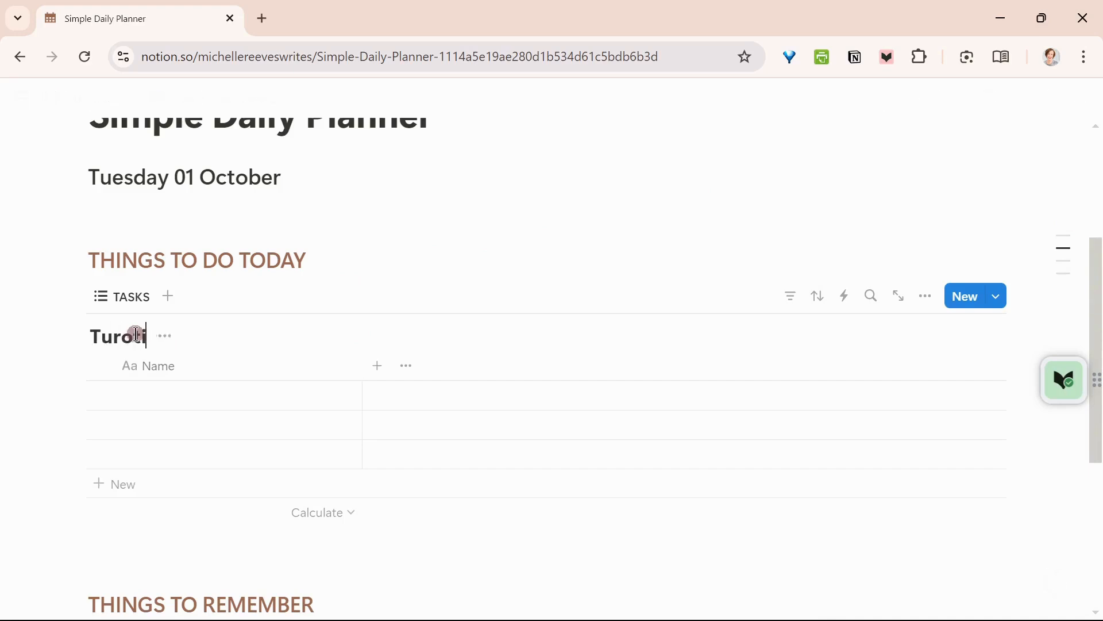
key("BackSpace")
type("toriakl")
key("BackSpace")
key("BackSpace")
type("l taks")
key("BackSpace")
key("BackSpace")
type("sks database")
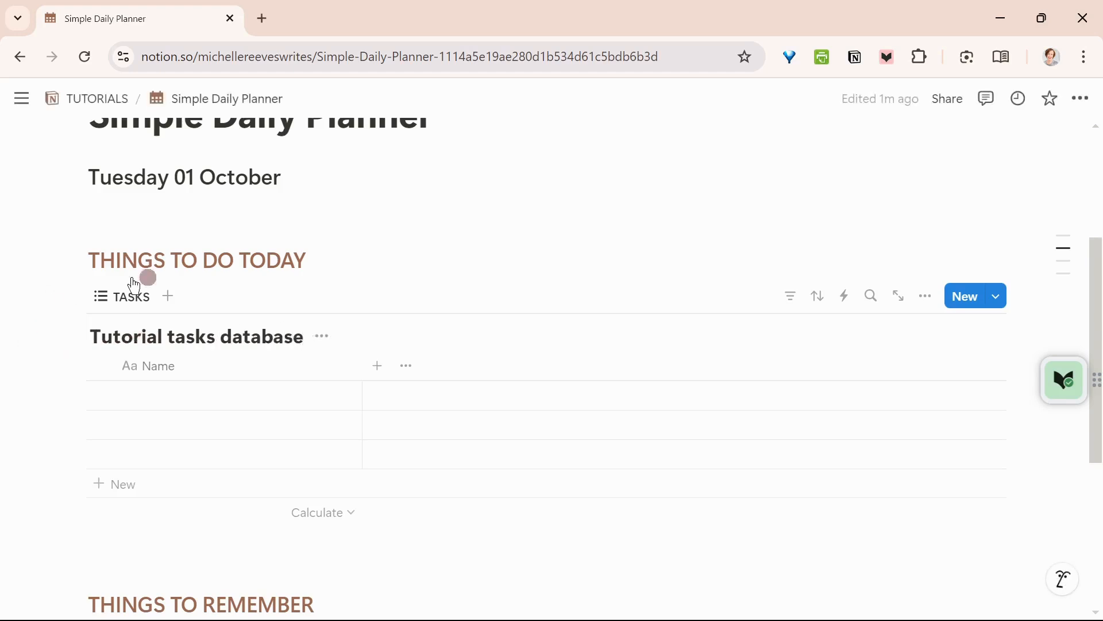
left_click(322, 337)
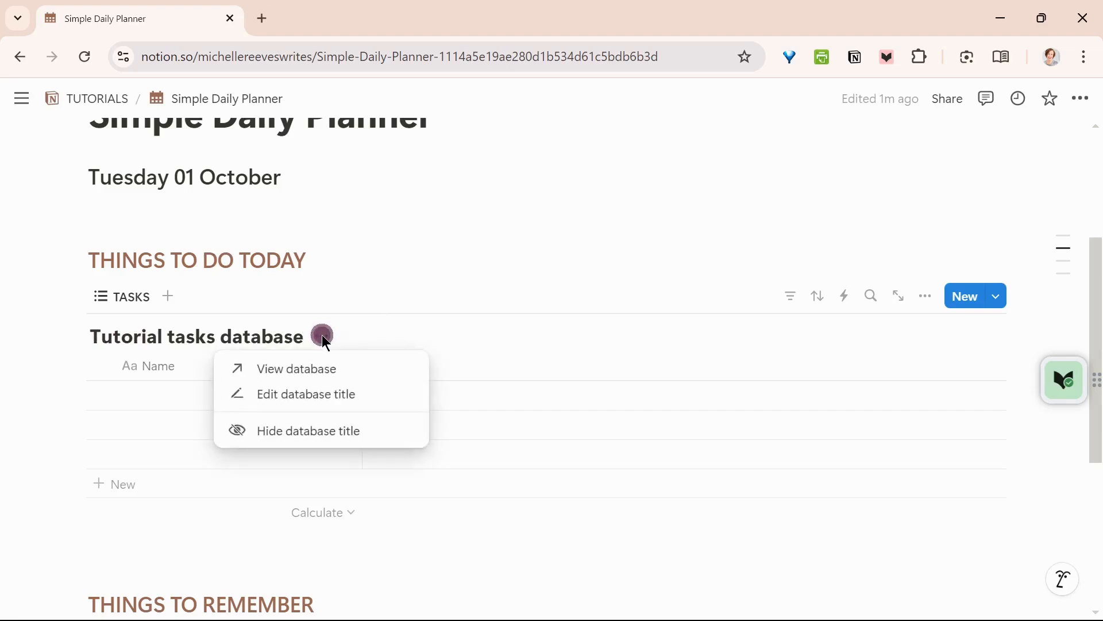
left_click(338, 437)
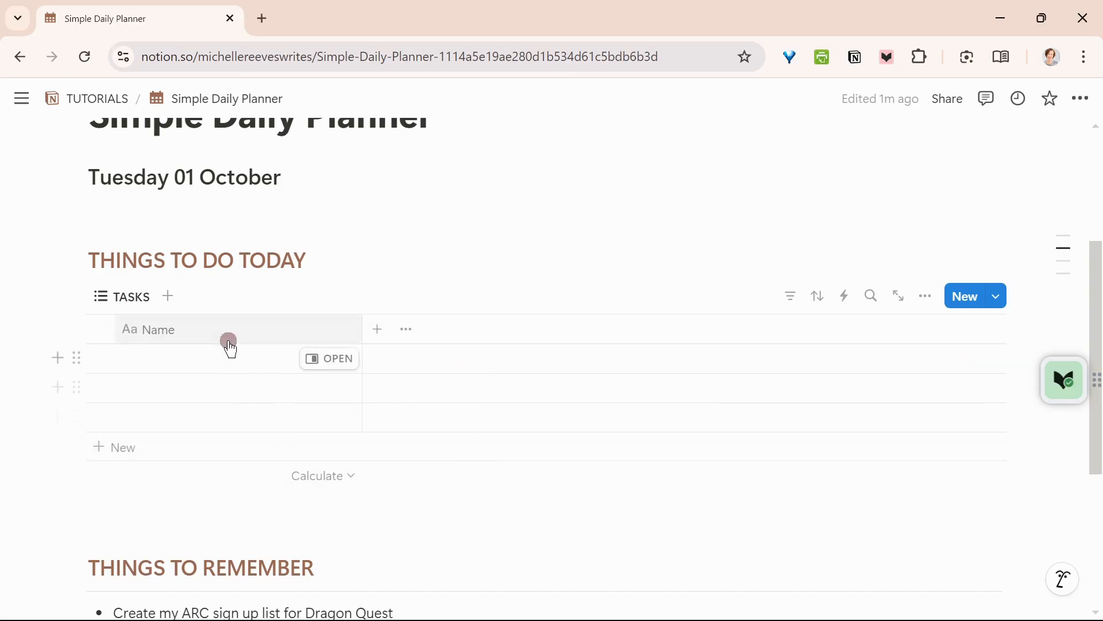
Rename the database's Name property to "Task name"
left_click(166, 333)
key("BackSpace")
key("BackSpace")
key("BackSpace")
key("BackSpace")
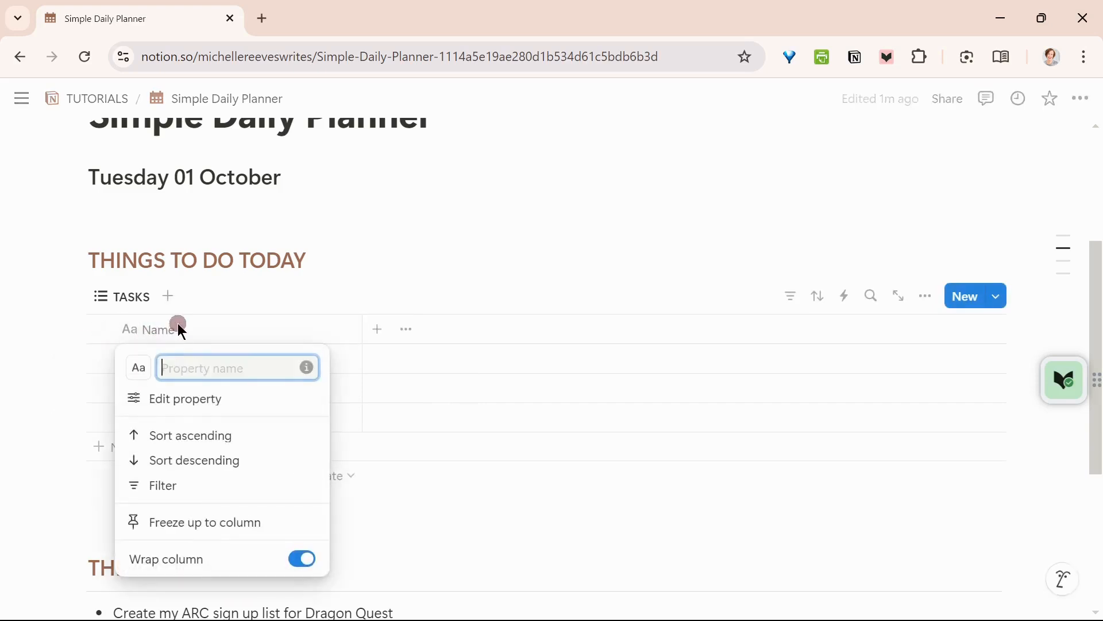
type("Task name")
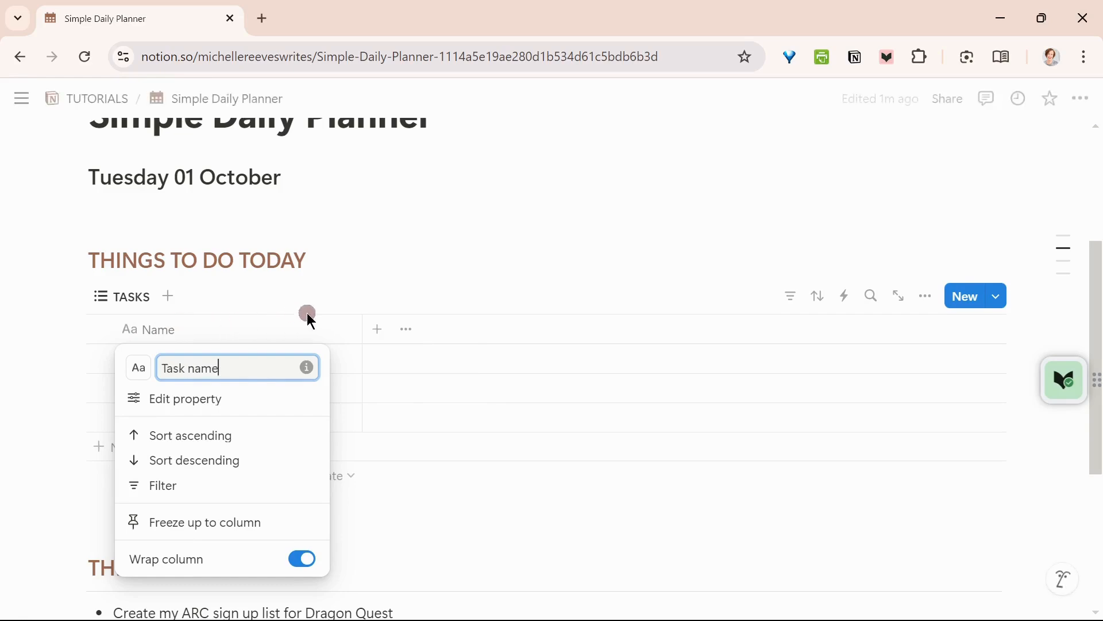
left_click(314, 297)
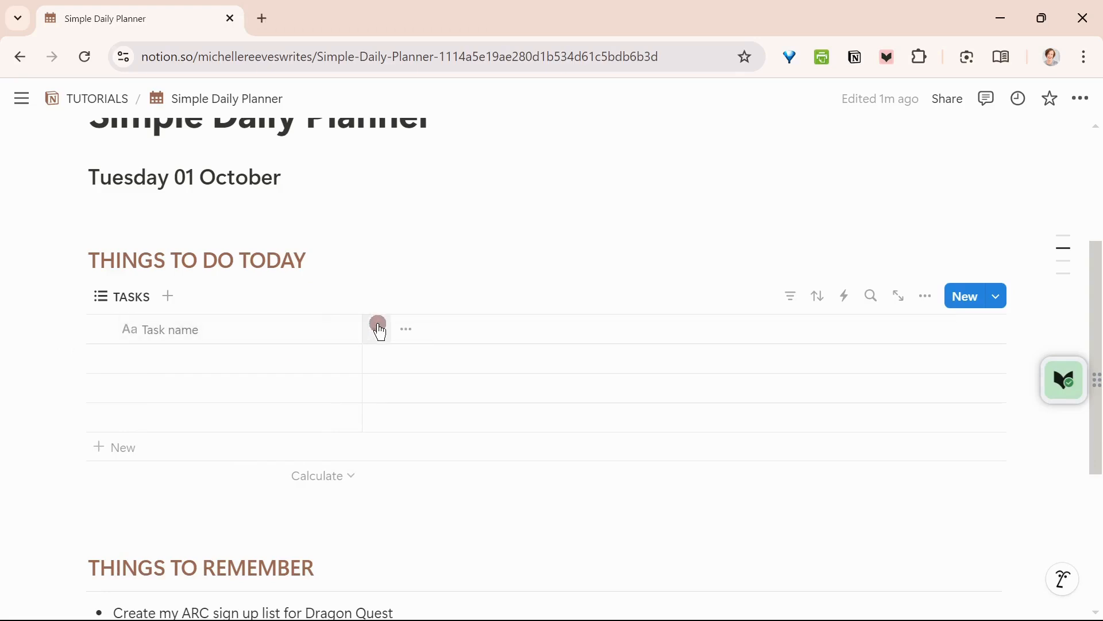
Add a Select property to the TASKS table, keeping its default name
left_click(378, 330)
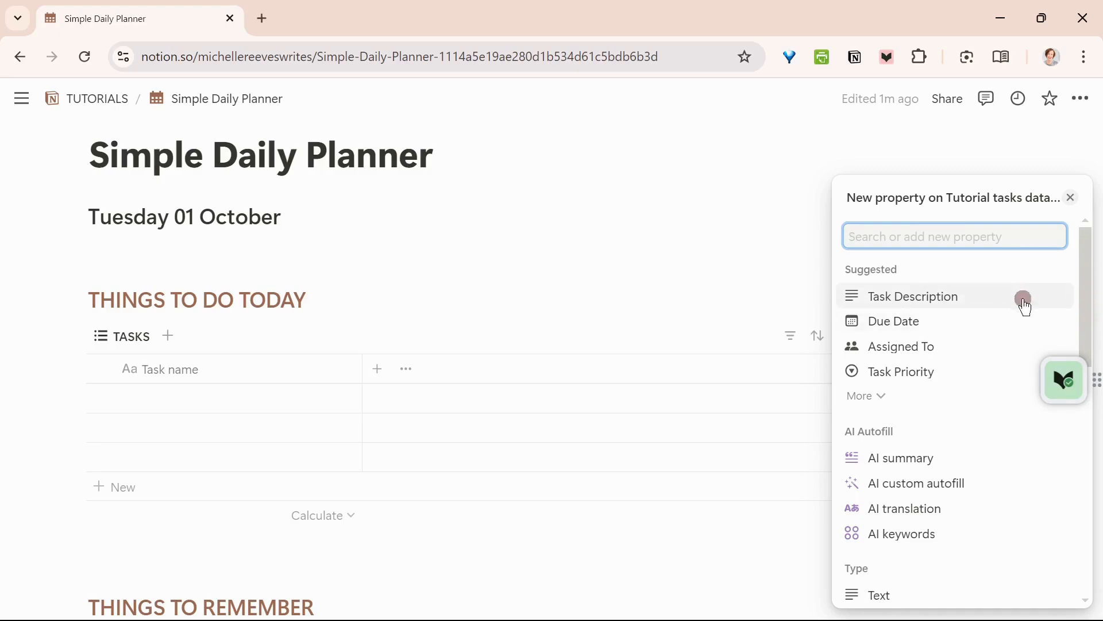
scroll(913, 419, "down", 3)
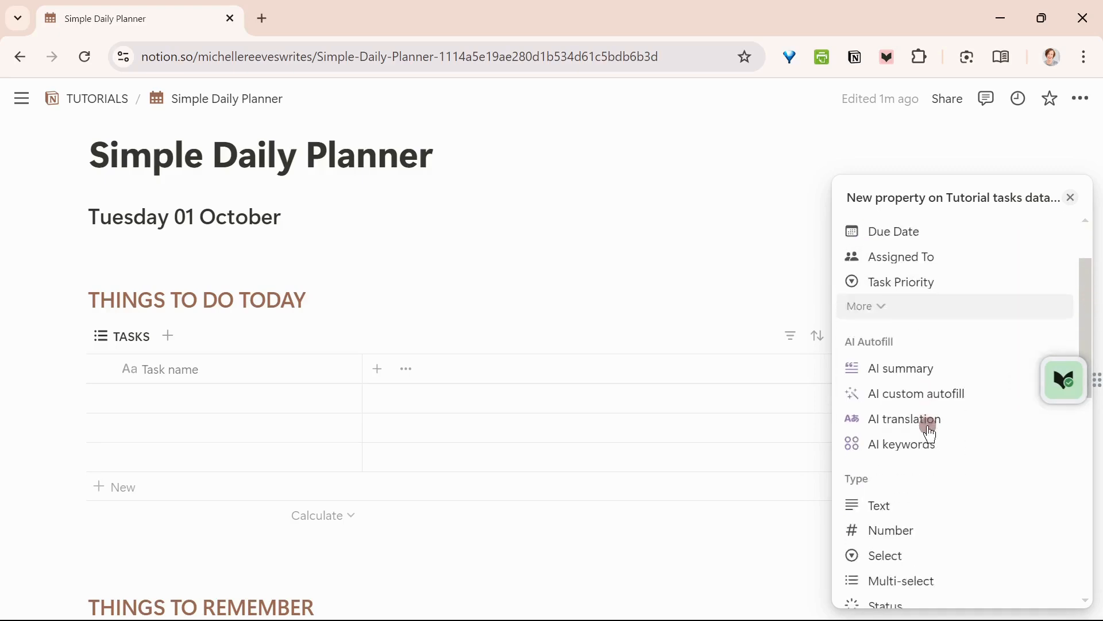
scroll(933, 435, "down", 2)
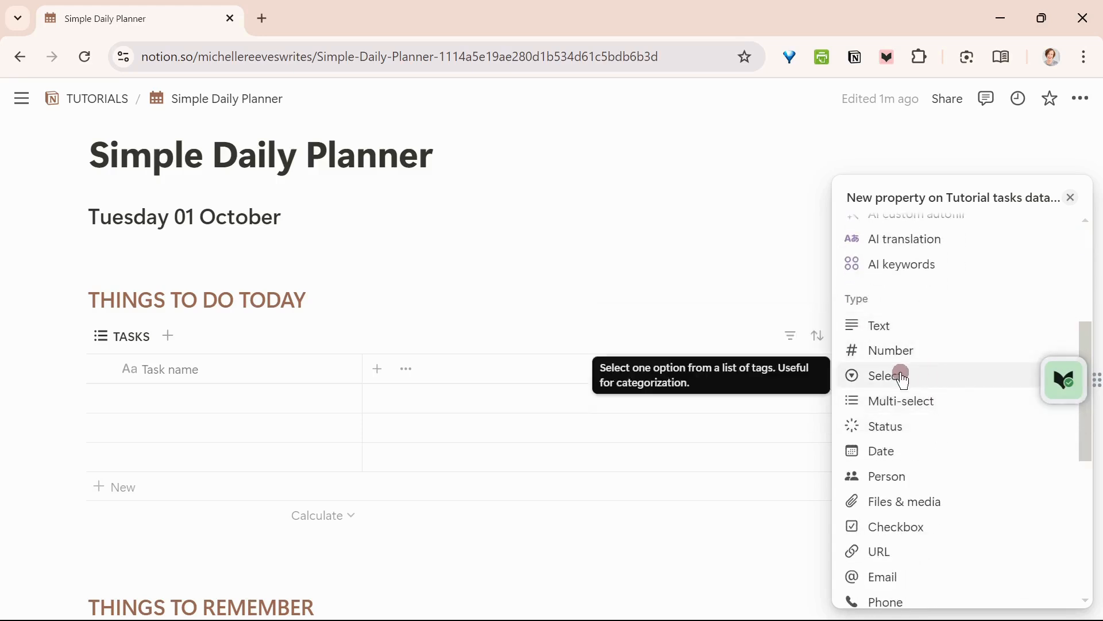
left_click(949, 388)
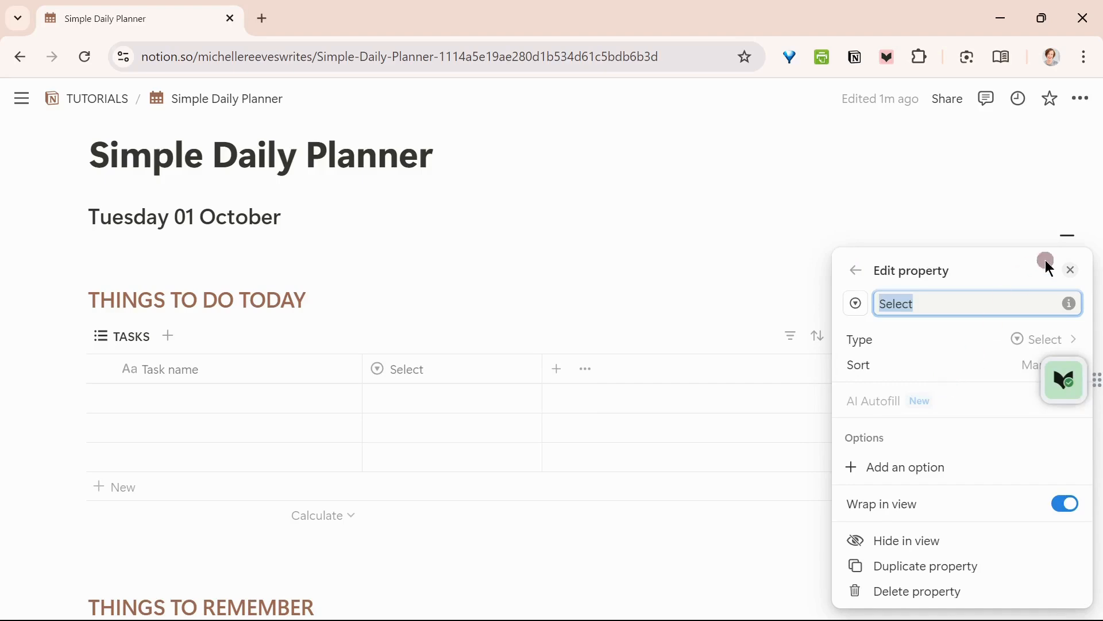
left_click(1071, 270)
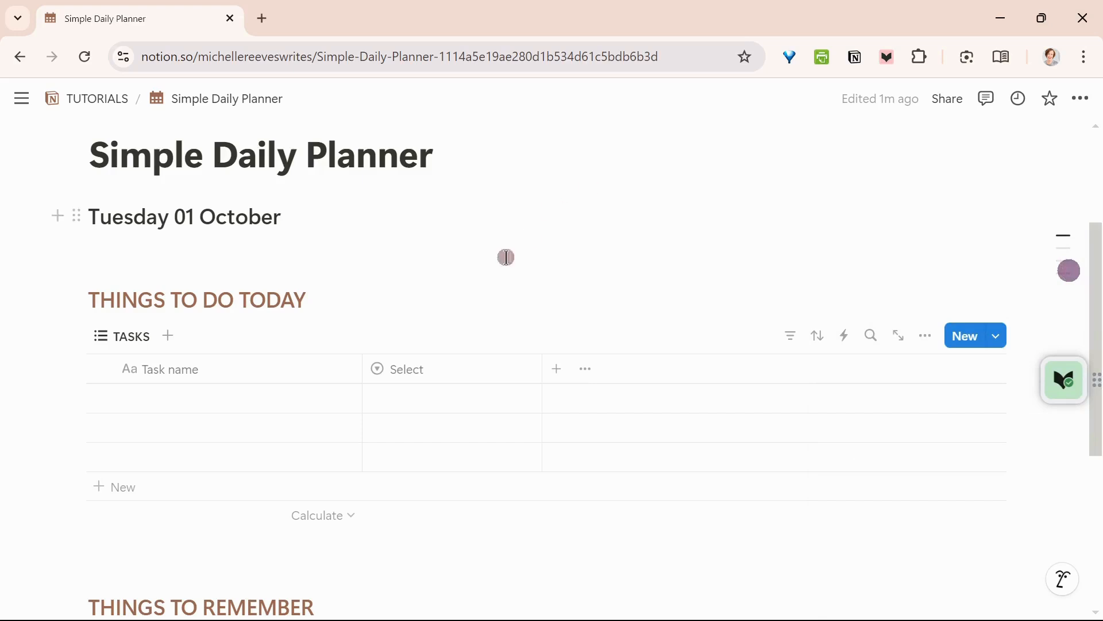
Create the options Writing, Personal and Family in the Select column, one for each of the three rows in that order
left_click(432, 406)
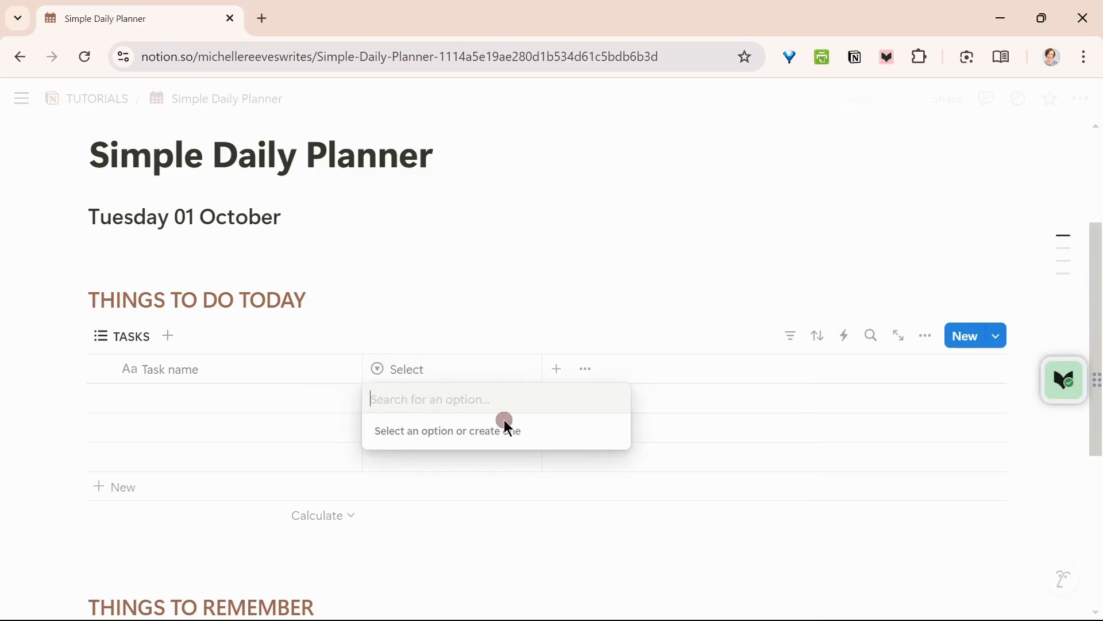
type("Writing")
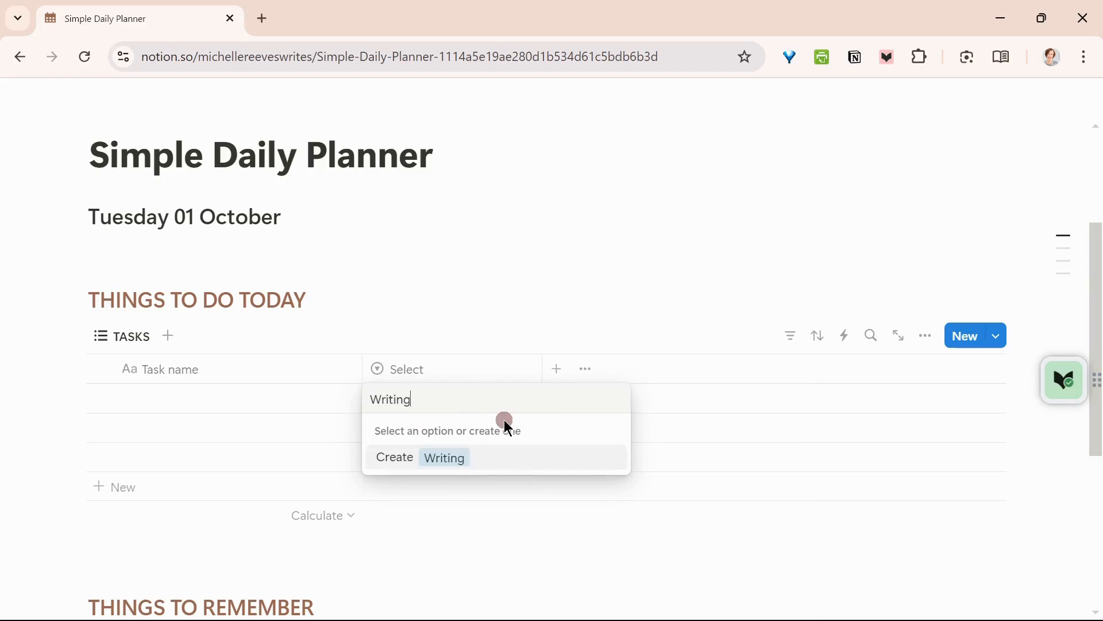
key("Return")
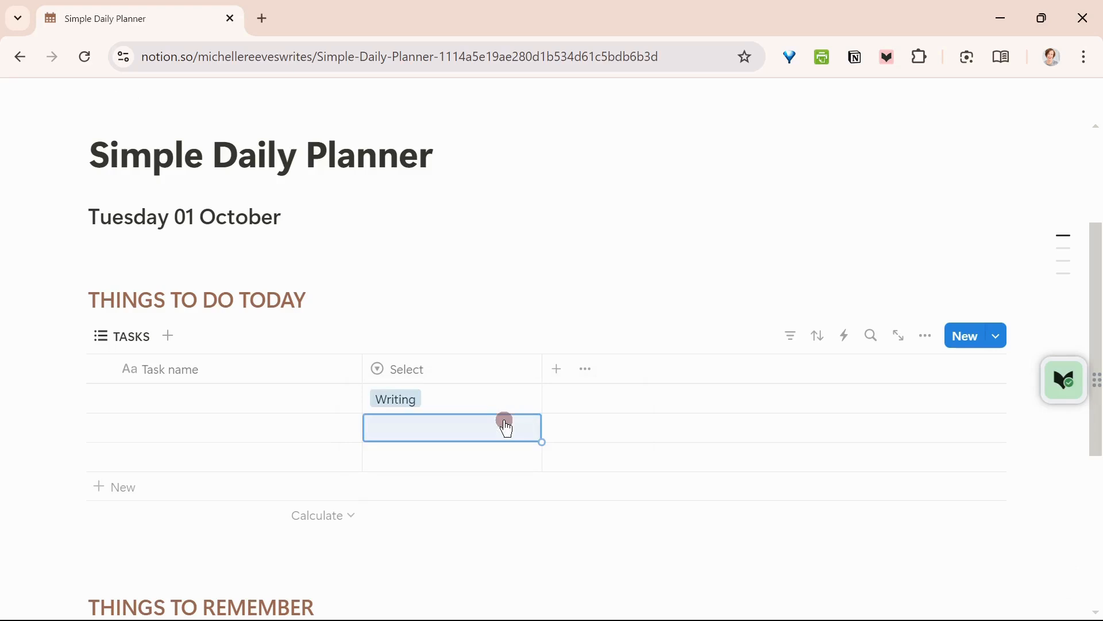
type("Personal")
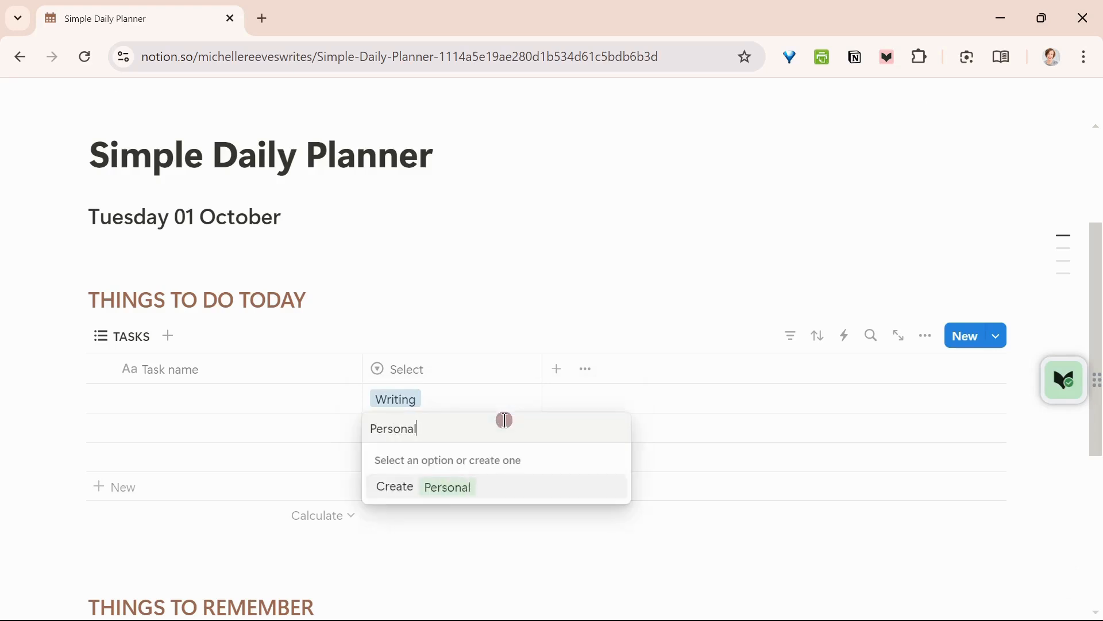
key("Return")
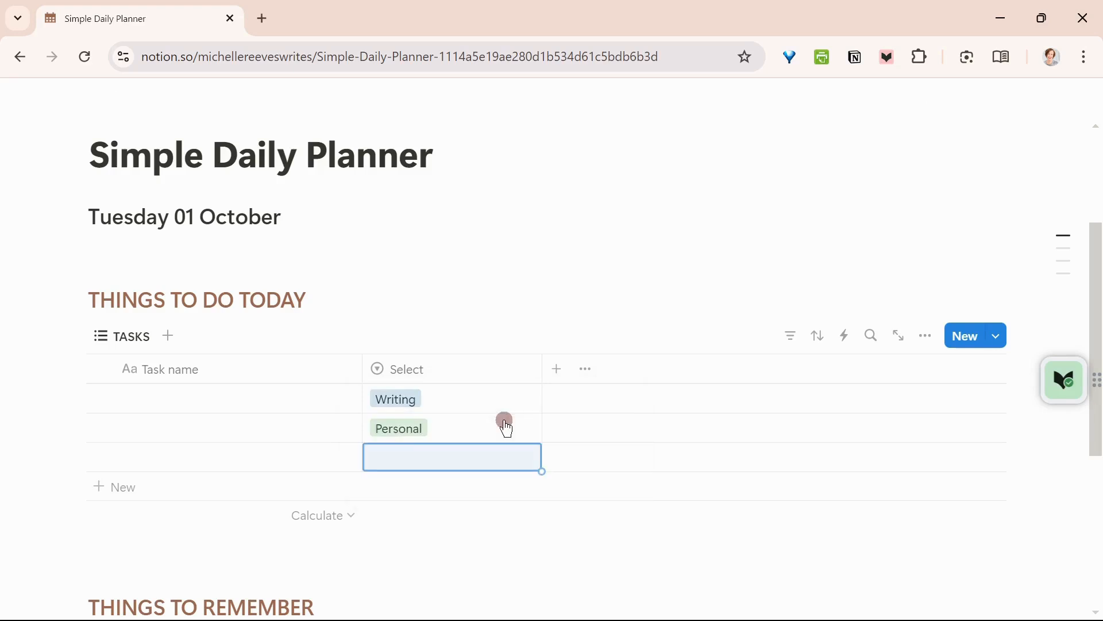
type("Family")
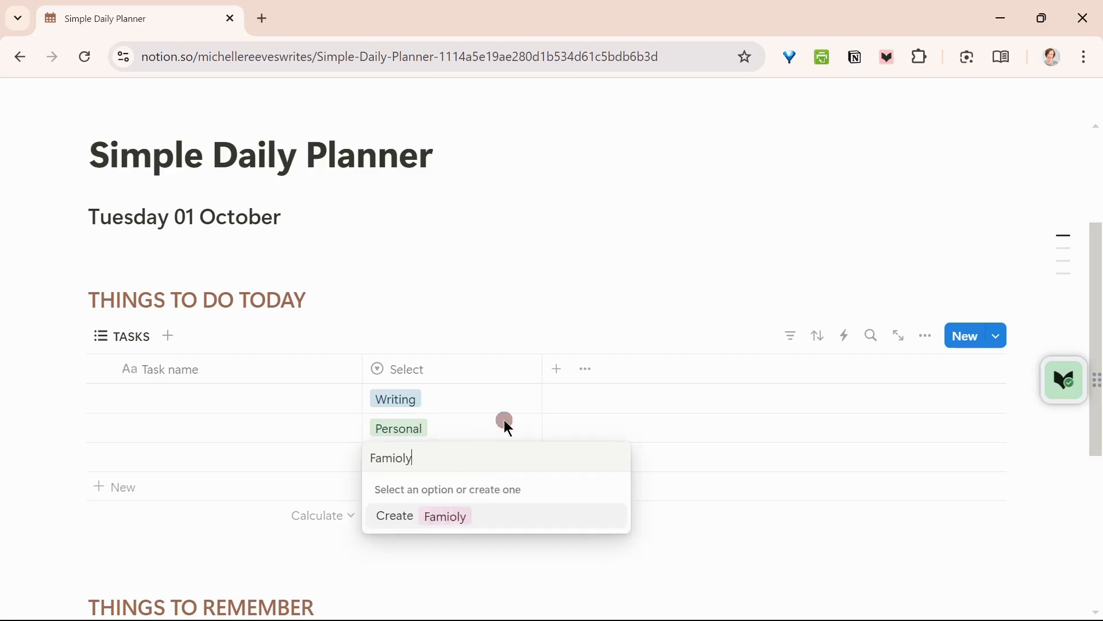
key("BackSpace")
type("y")
key("Return")
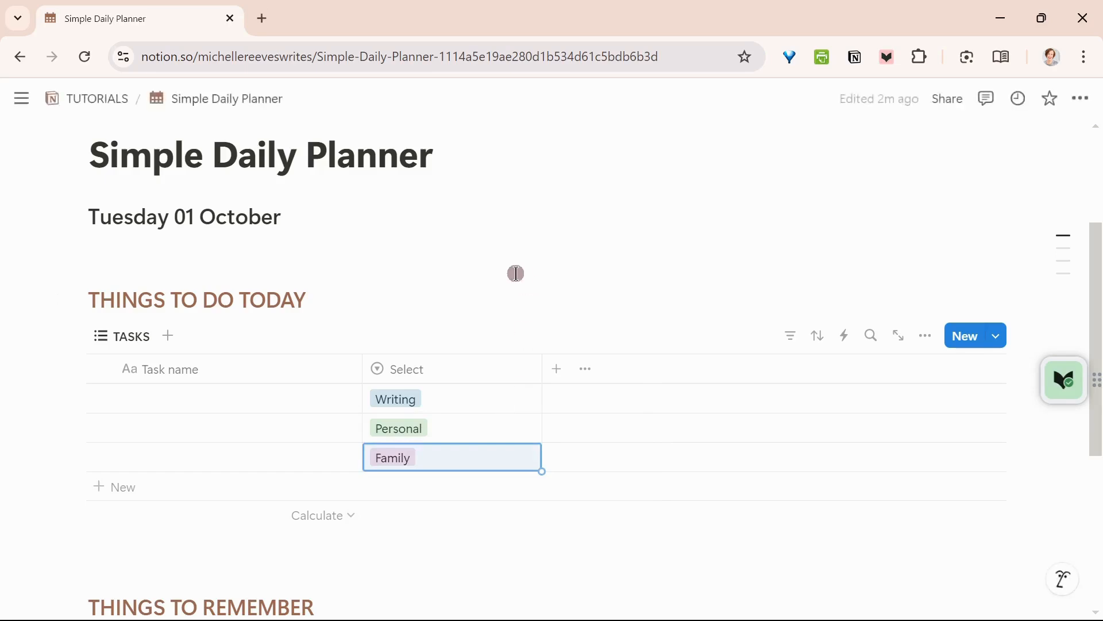
Name the Writing task "Integrate beta reader changes" and the Personal task "Reorder almond milk"
left_click(203, 395)
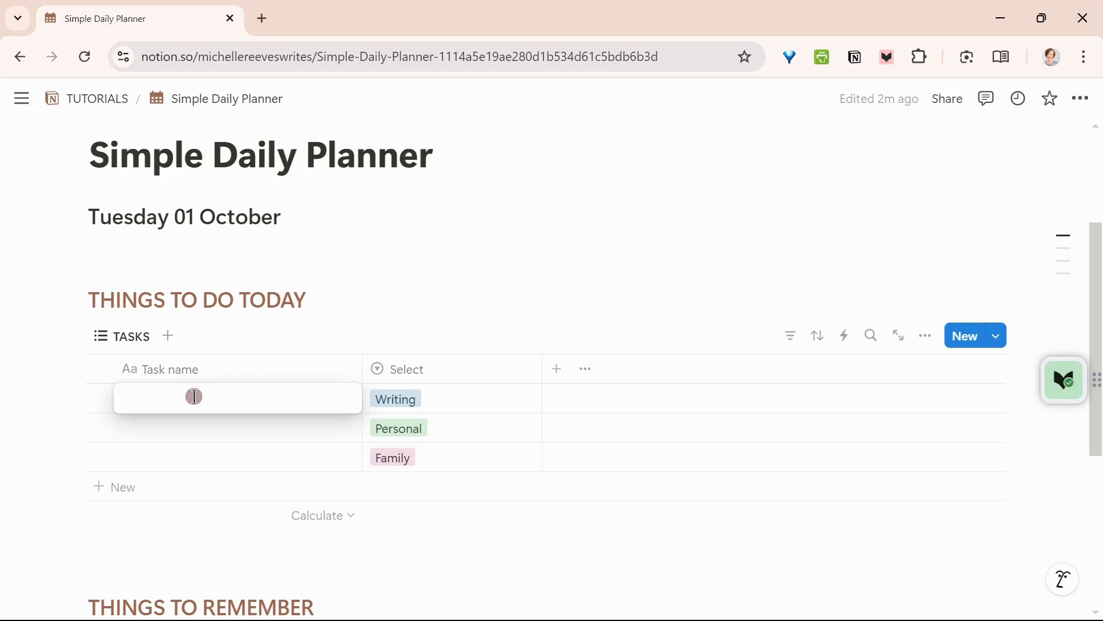
type("Integrate")
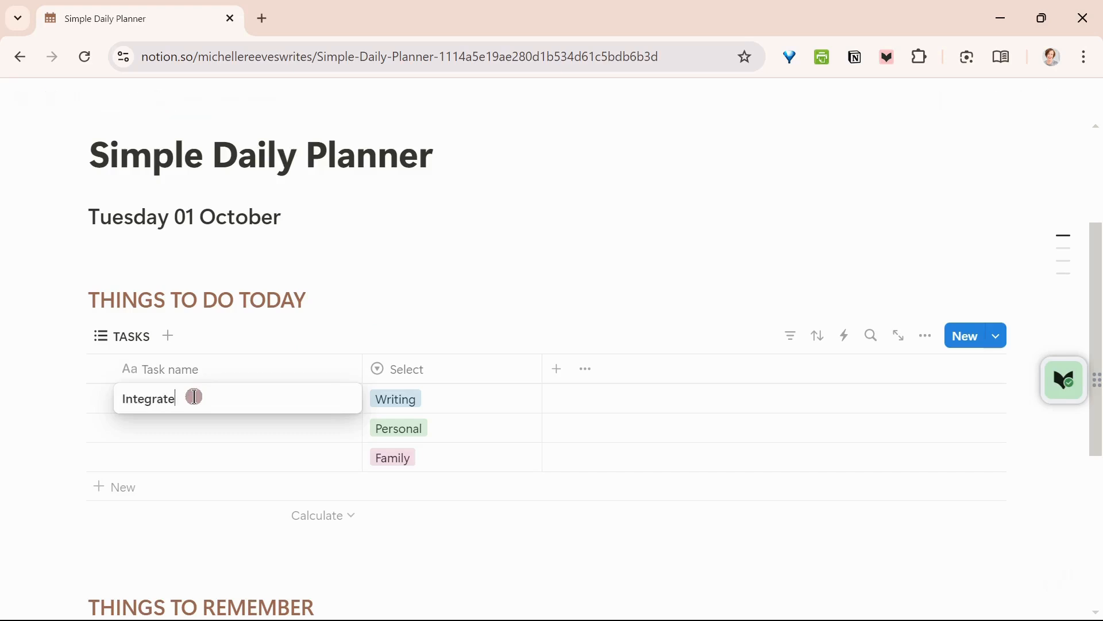
type(" beta reader changes")
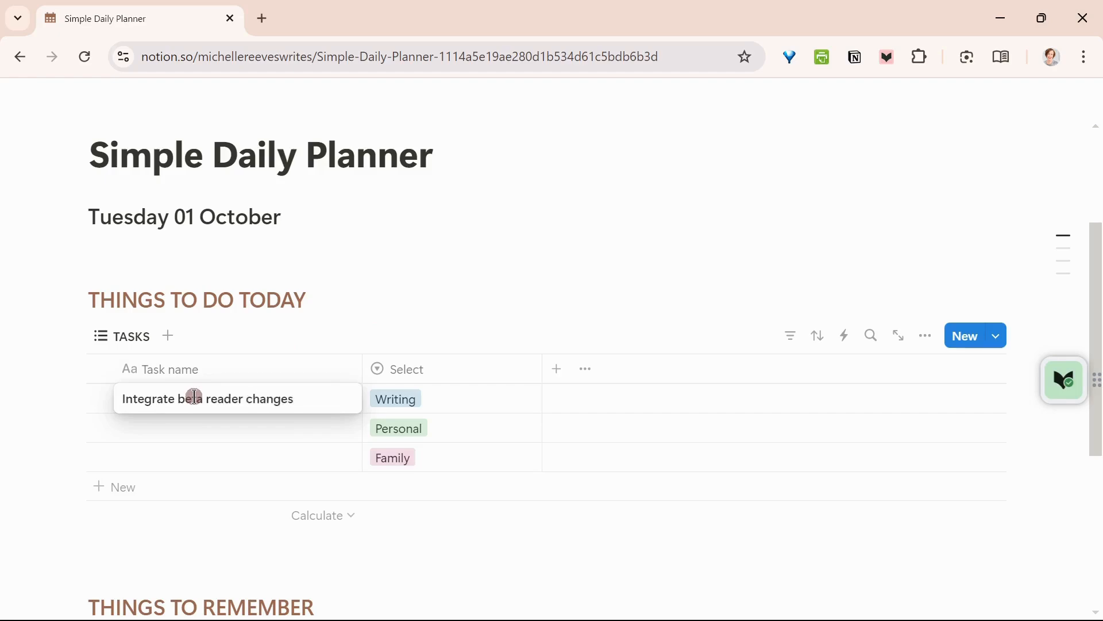
key("Escape")
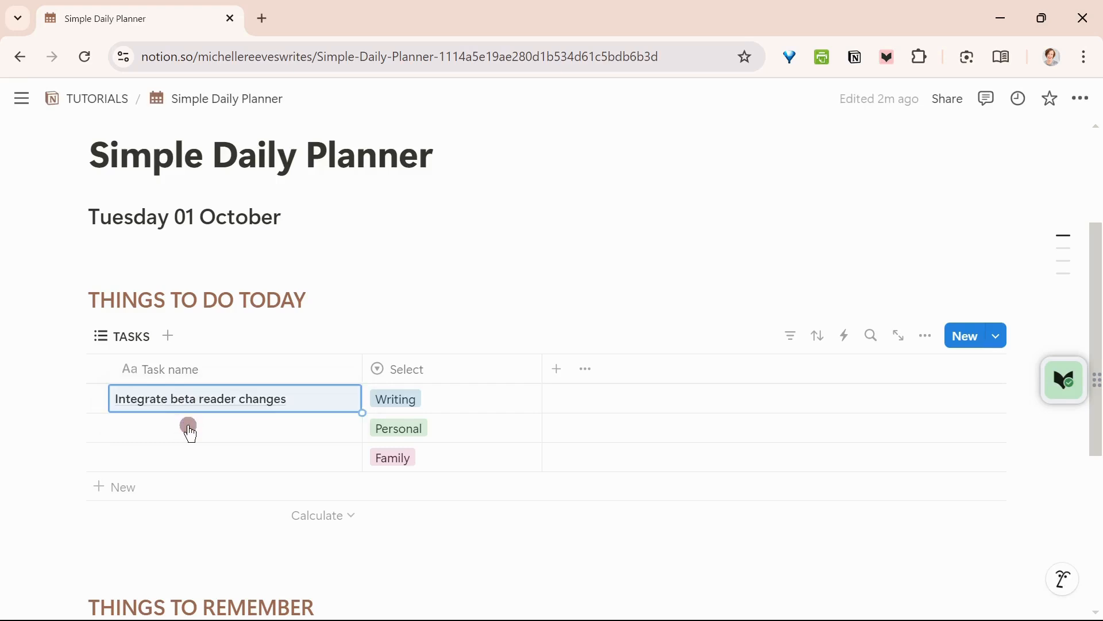
left_click(190, 428)
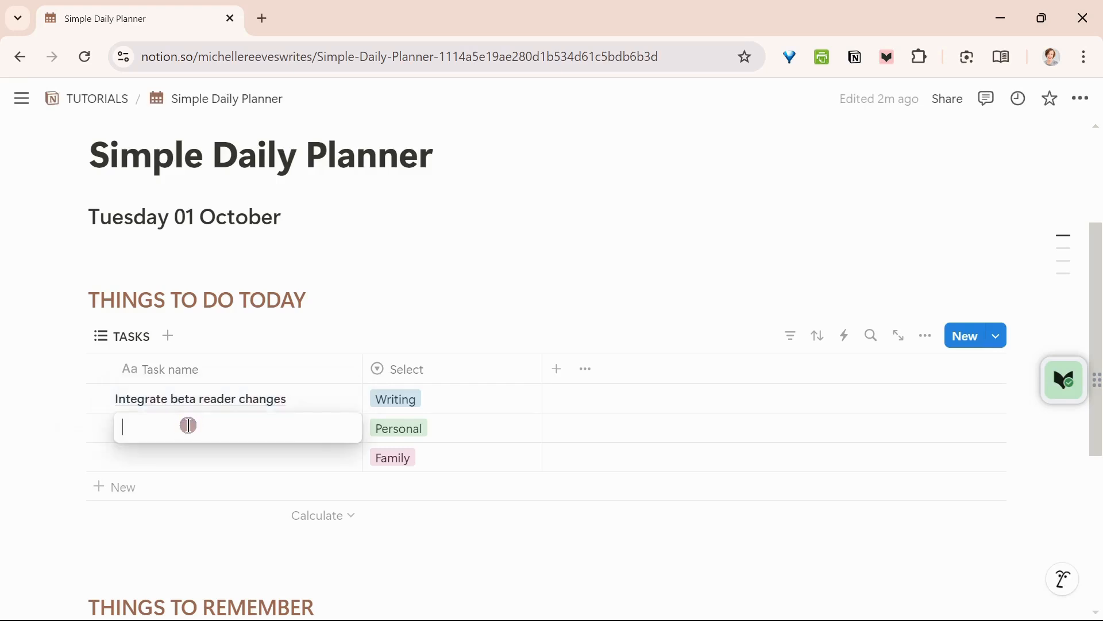
type("Re")
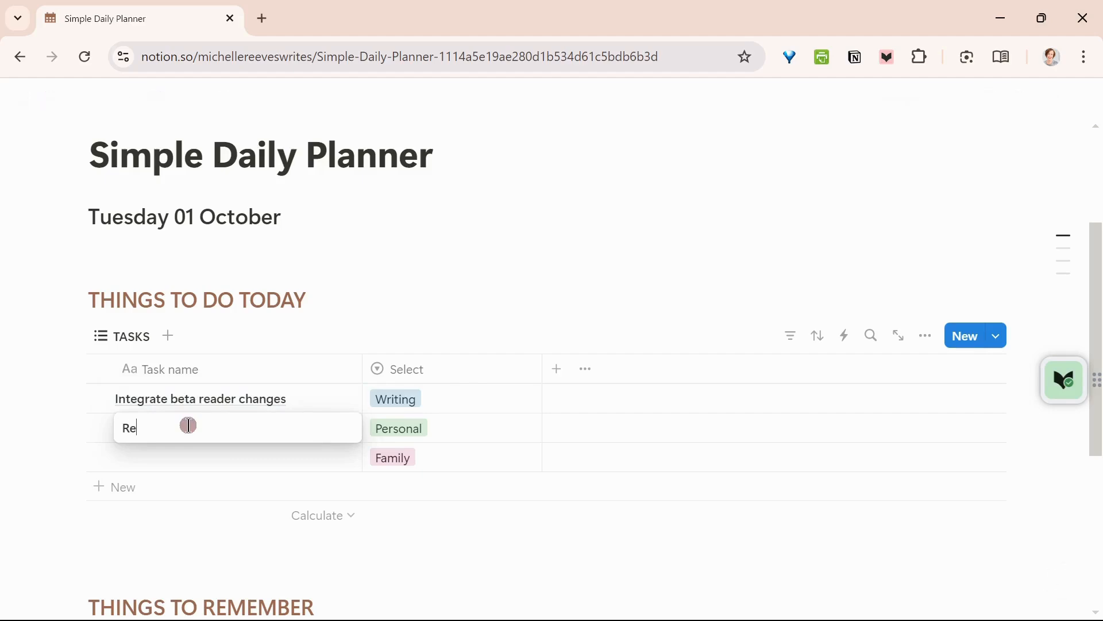
type("order almondsmili")
key("BackSpace")
type("k")
left_click(194, 454)
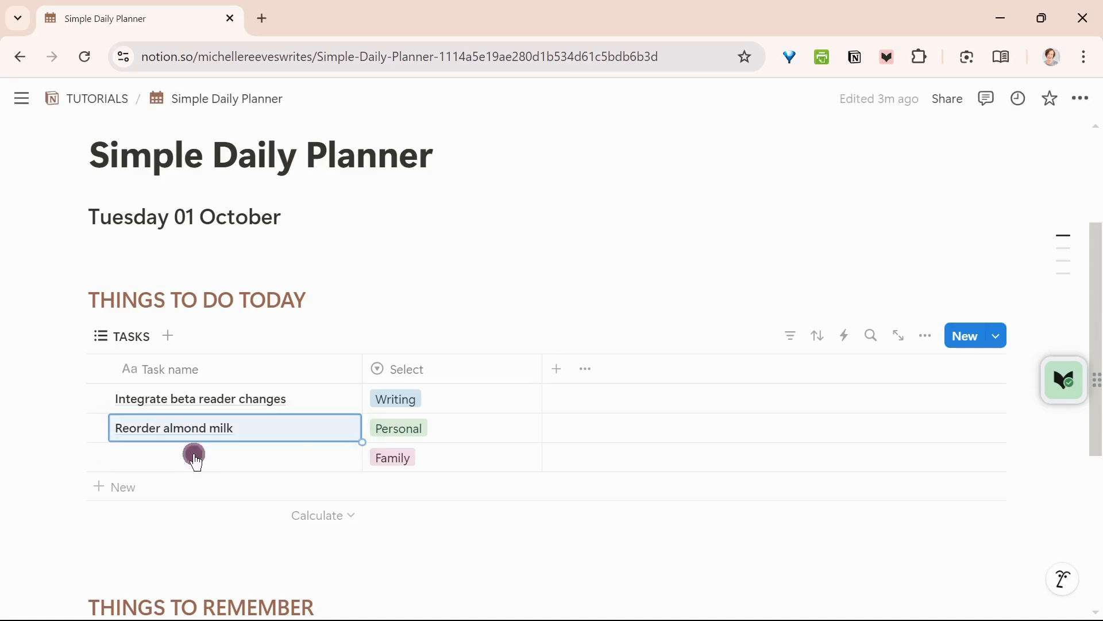
Name the Family task in the third row "Book dentist appointment"
left_click(194, 454)
type("Book ")
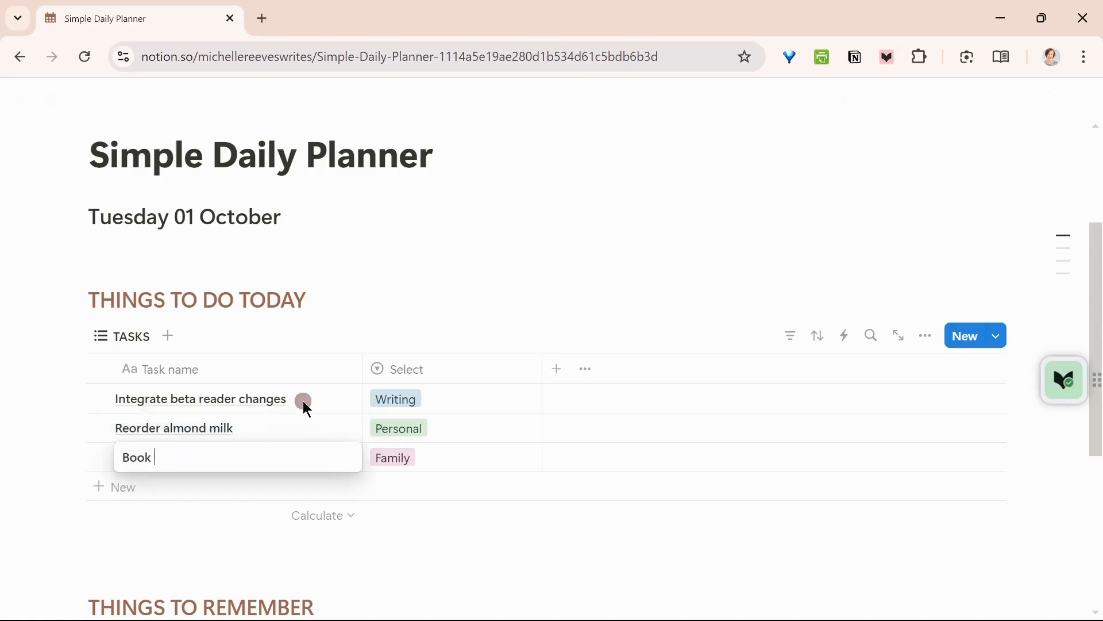
type("dentist appointment")
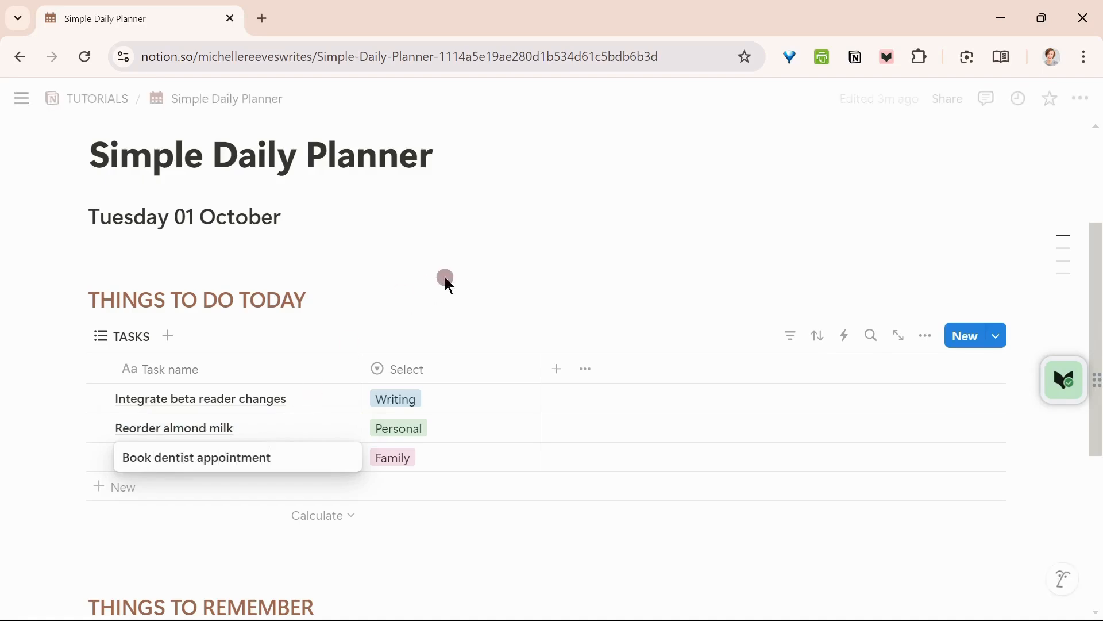
key("Escape")
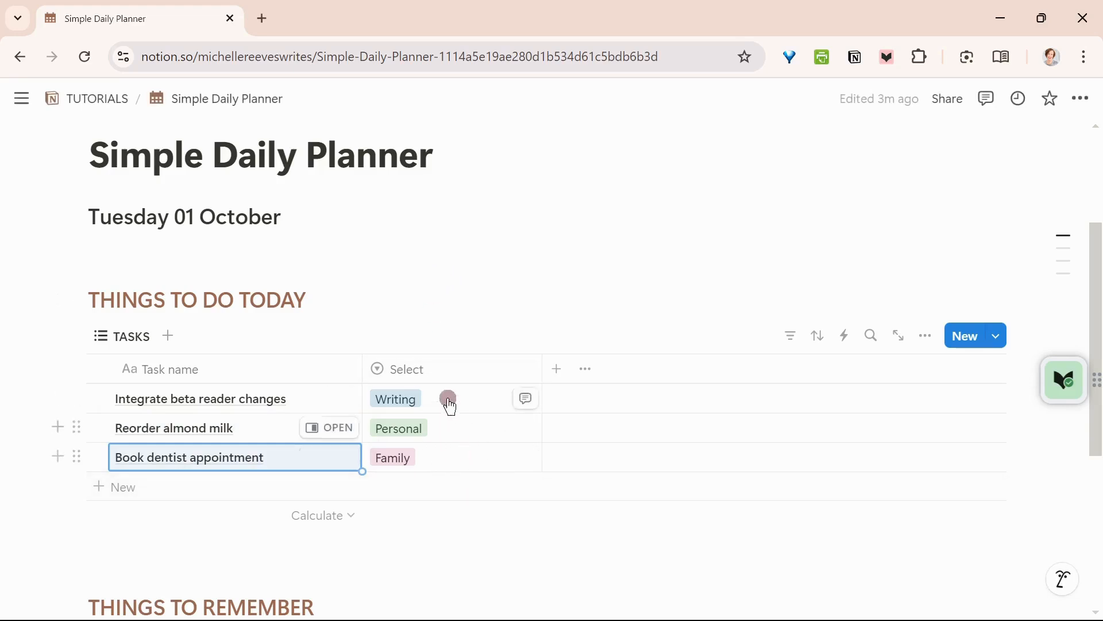
Add the suggested Due Date property to the TASKS table, keeping its default name and date format
left_click(556, 370)
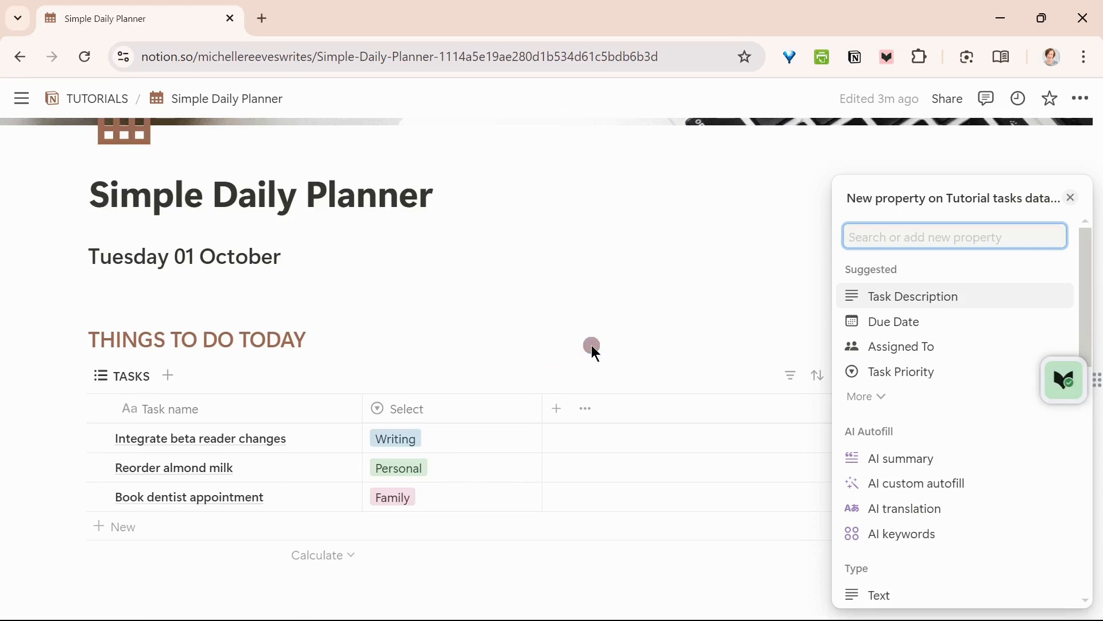
left_click(929, 331)
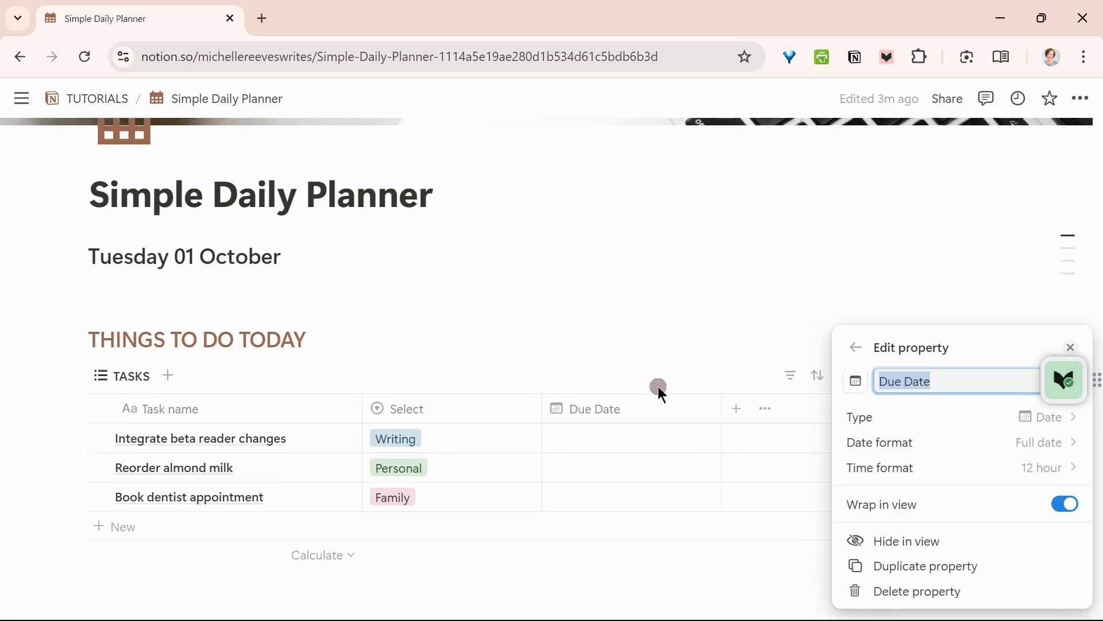
left_click(623, 442)
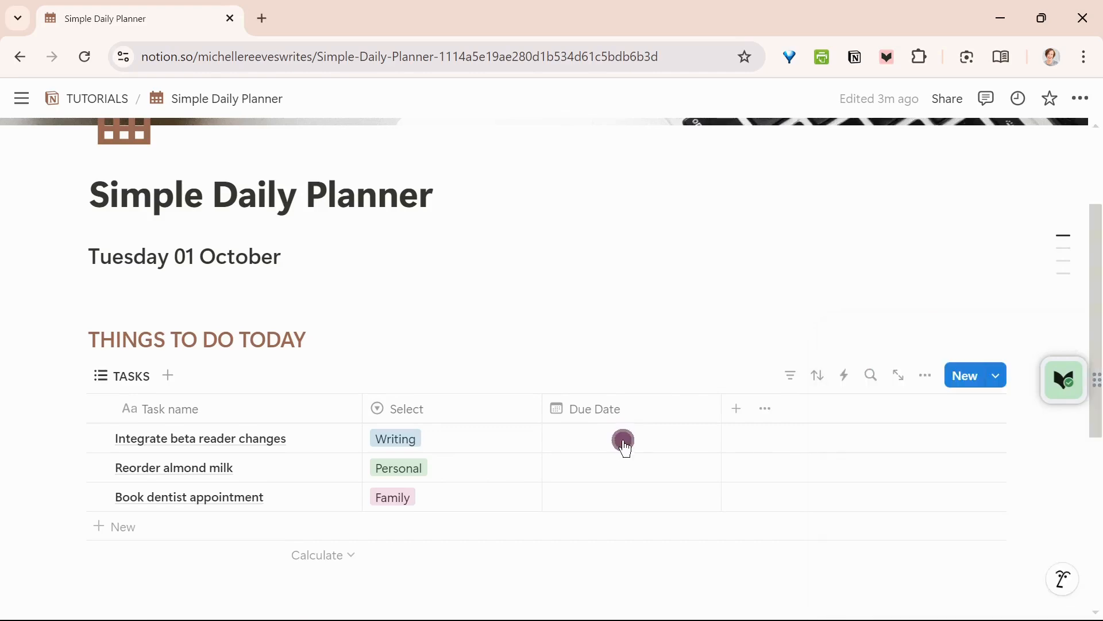
Set the due date of all three existing tasks to October 1, 2024
left_click(665, 440)
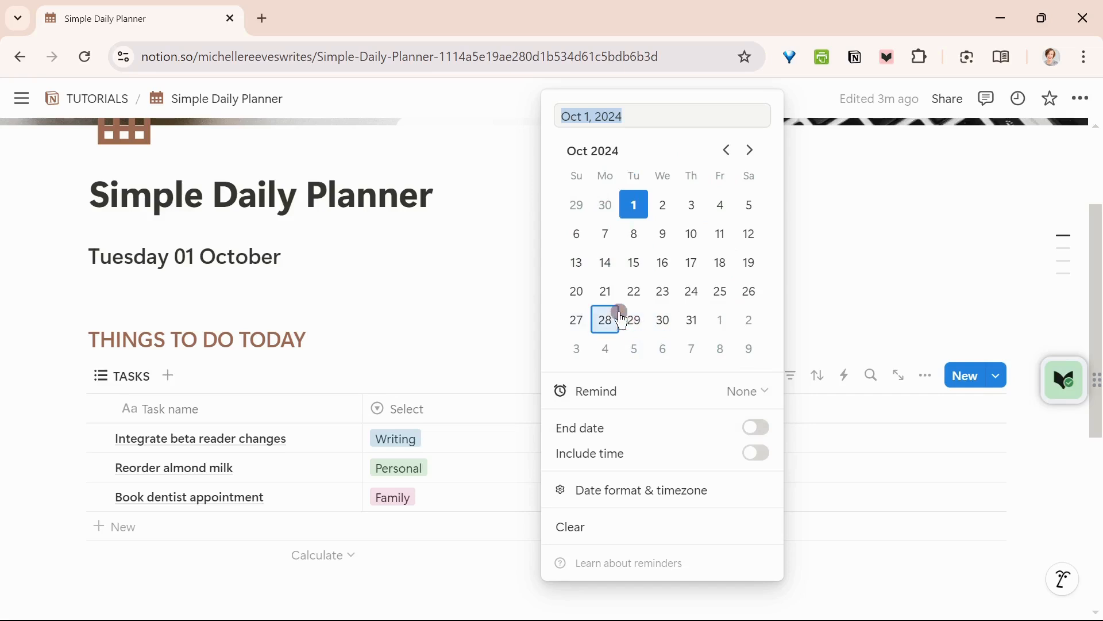
left_click(635, 207)
left_click(505, 363)
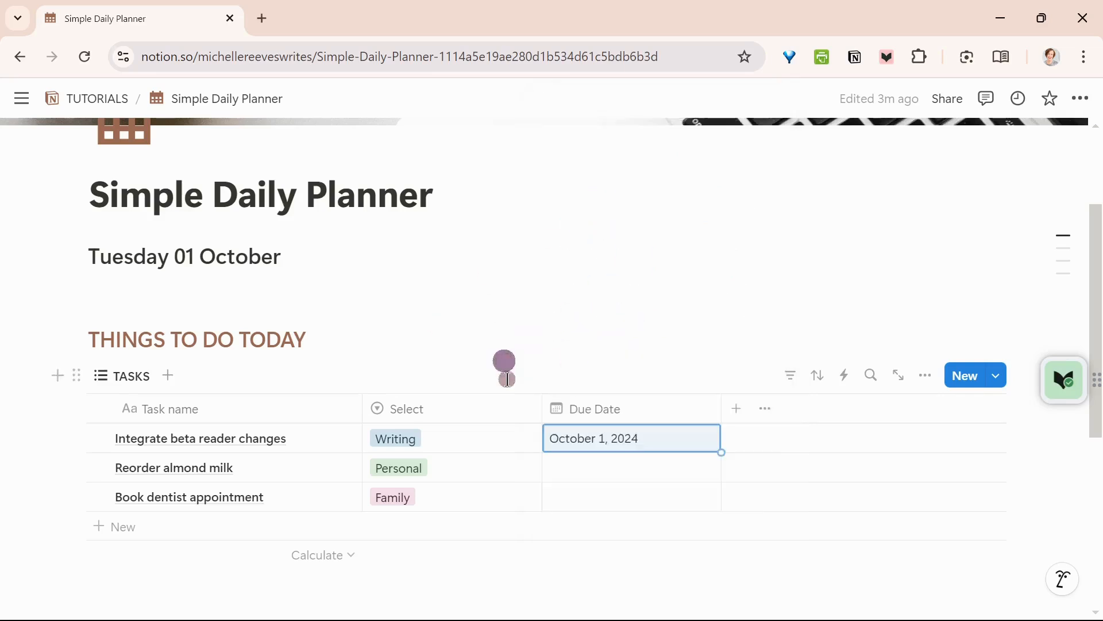
left_click(614, 470)
left_click(634, 234)
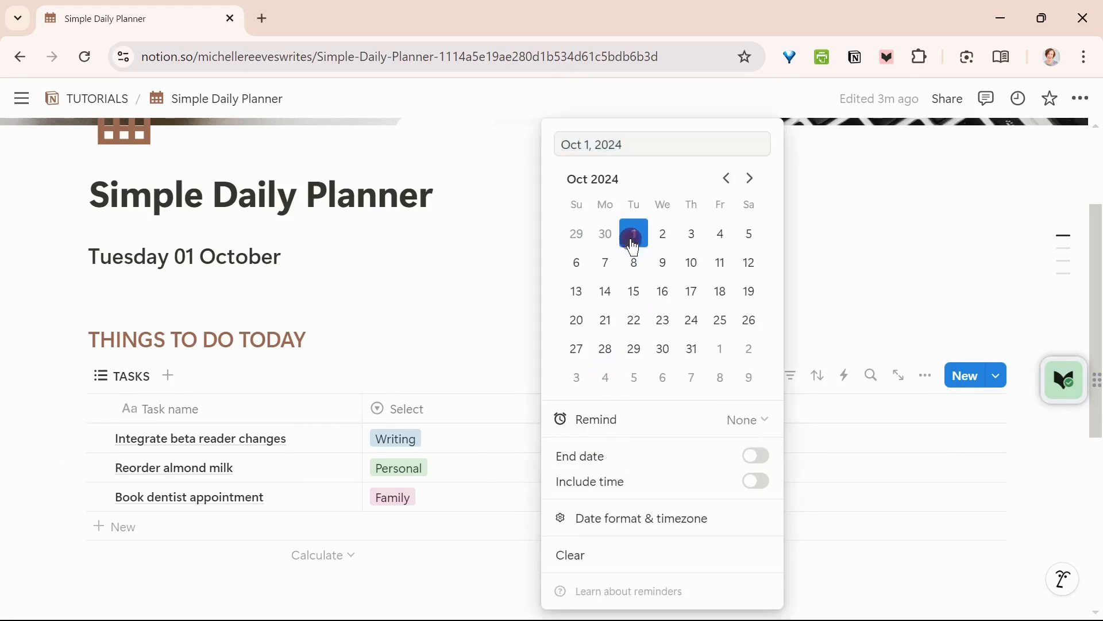
left_click(847, 310)
left_click(649, 497)
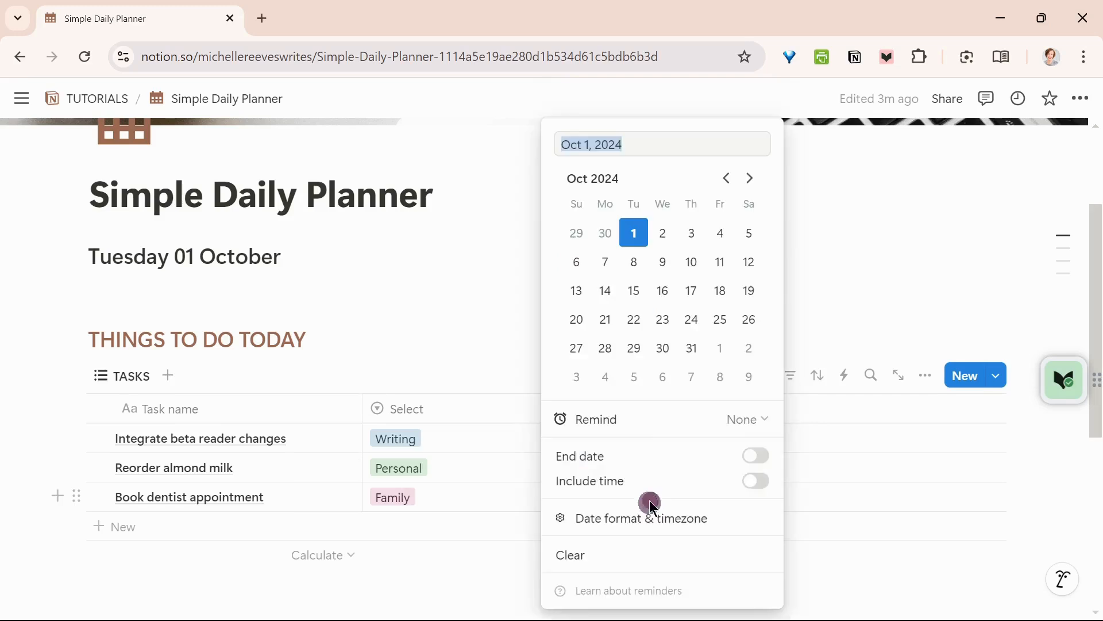
left_click(635, 233)
left_click(859, 263)
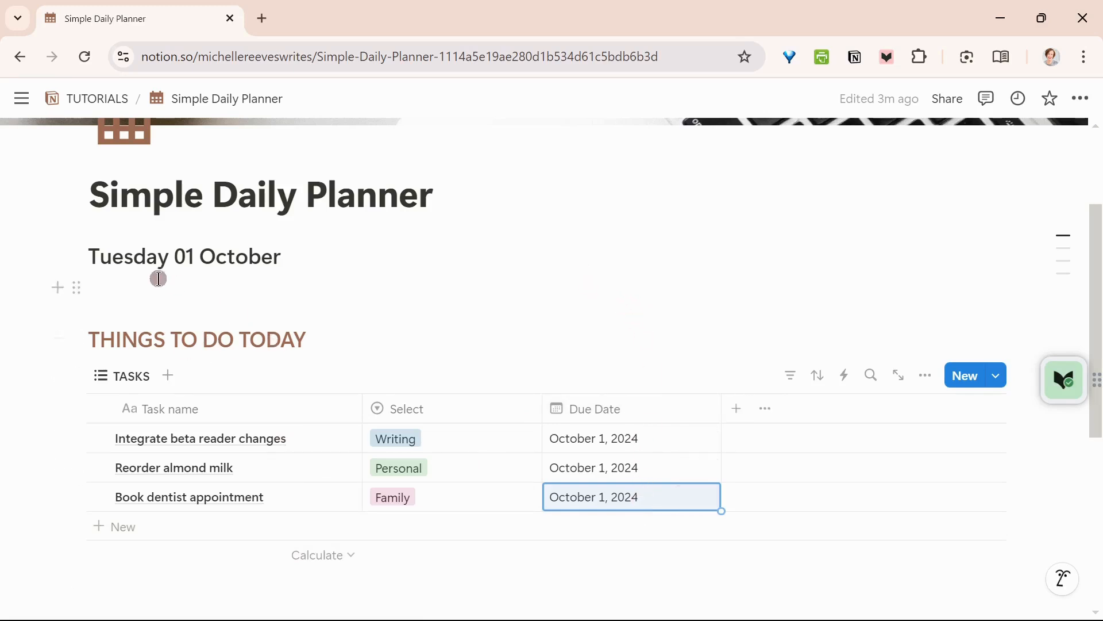
Add a fourth task named "Print out homework", categorized as Family and due October 2, 2024
left_click(108, 527)
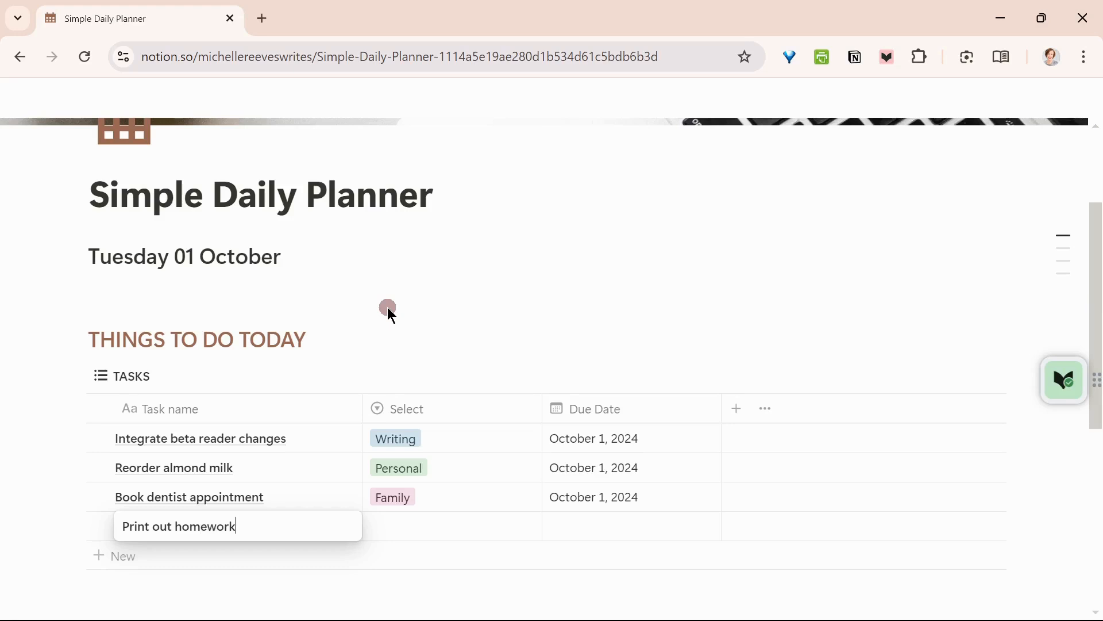
left_click(432, 527)
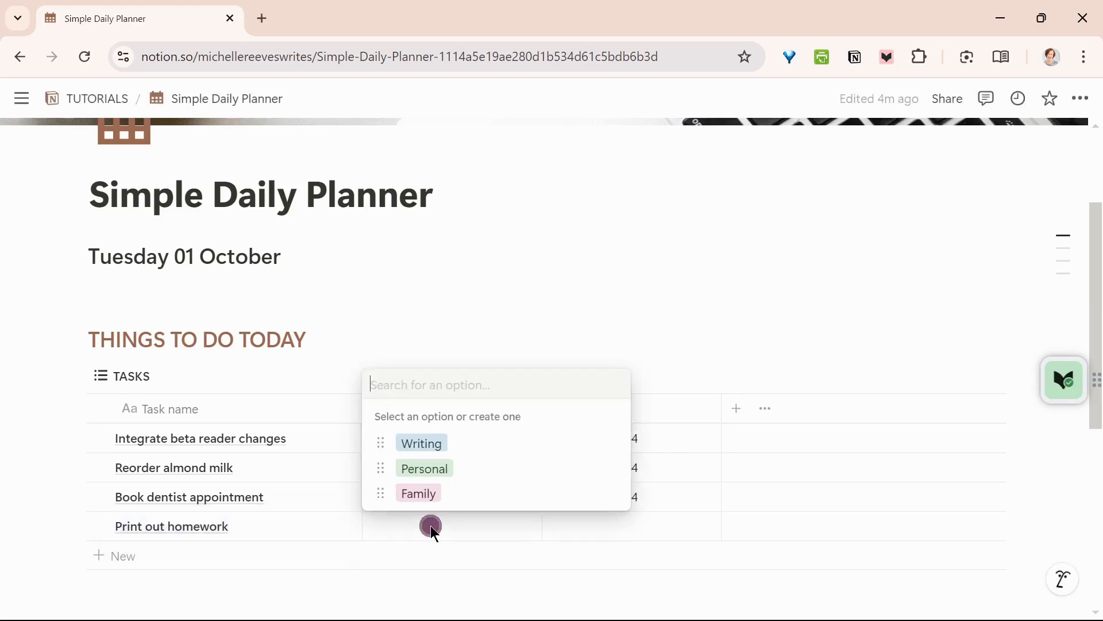
left_click(417, 496)
left_click(609, 531)
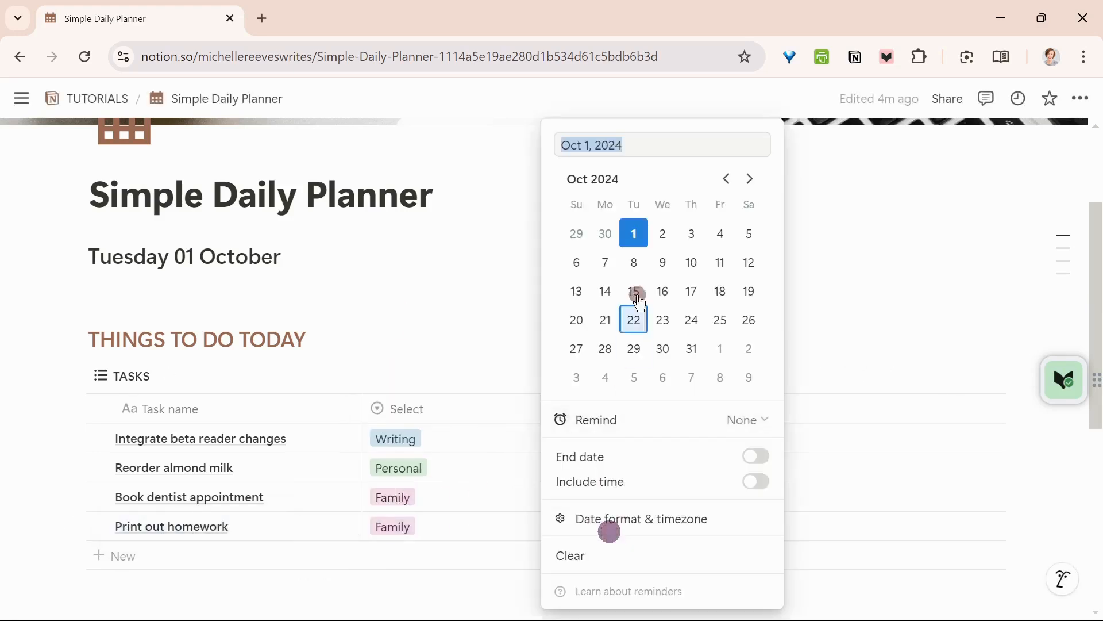
left_click(662, 235)
left_click(840, 274)
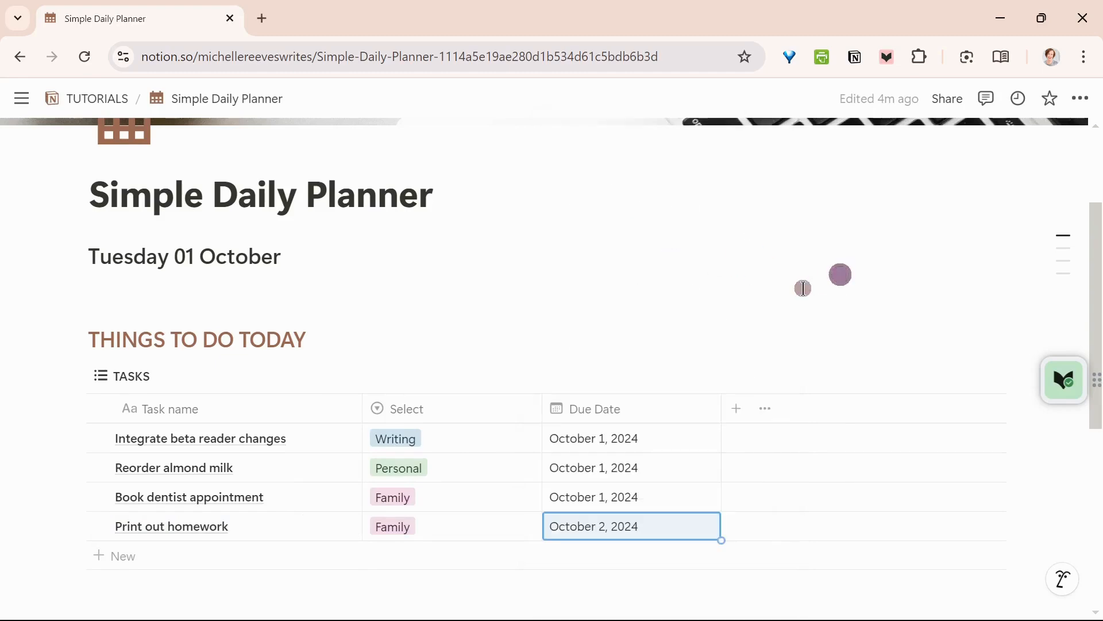
Filter the TASKS table so that the Due Date start date is Today
mouse_move(627, 414)
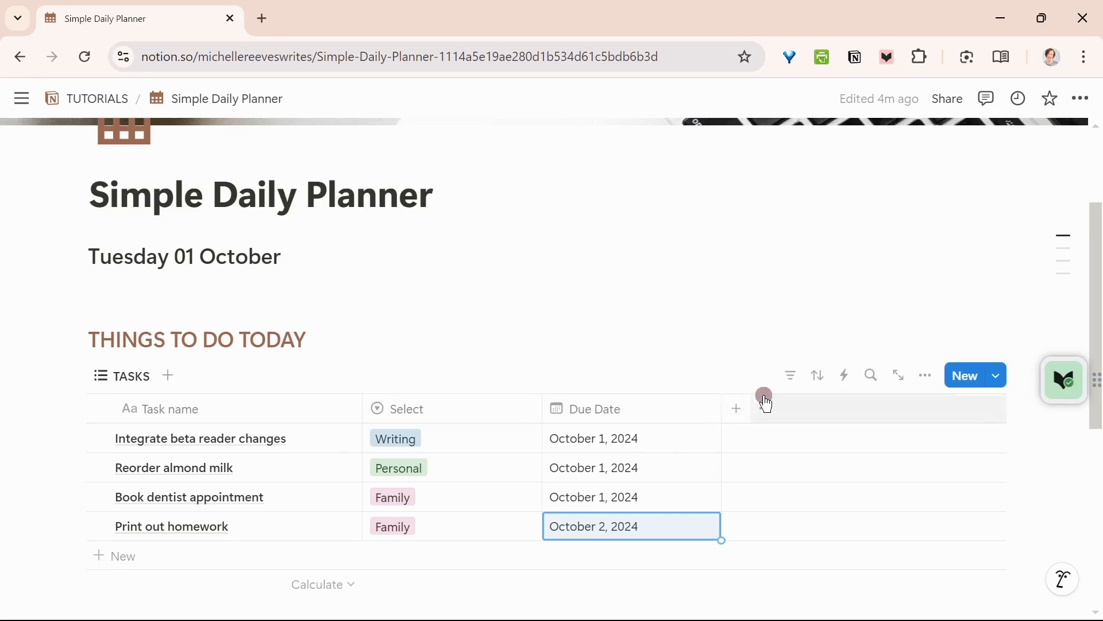
left_click(793, 384)
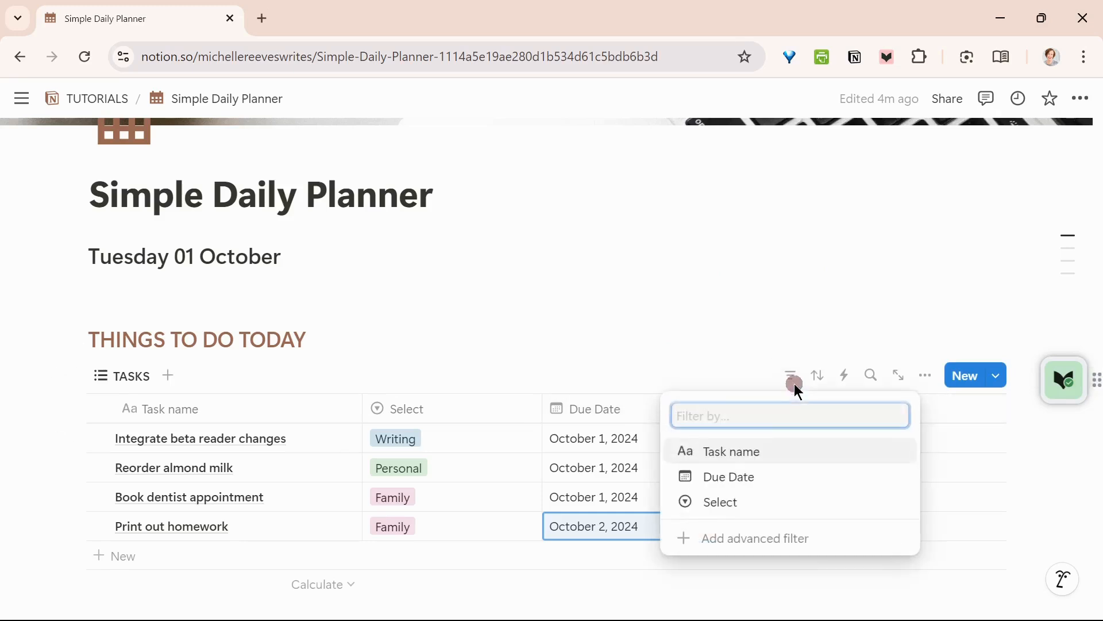
left_click(777, 481)
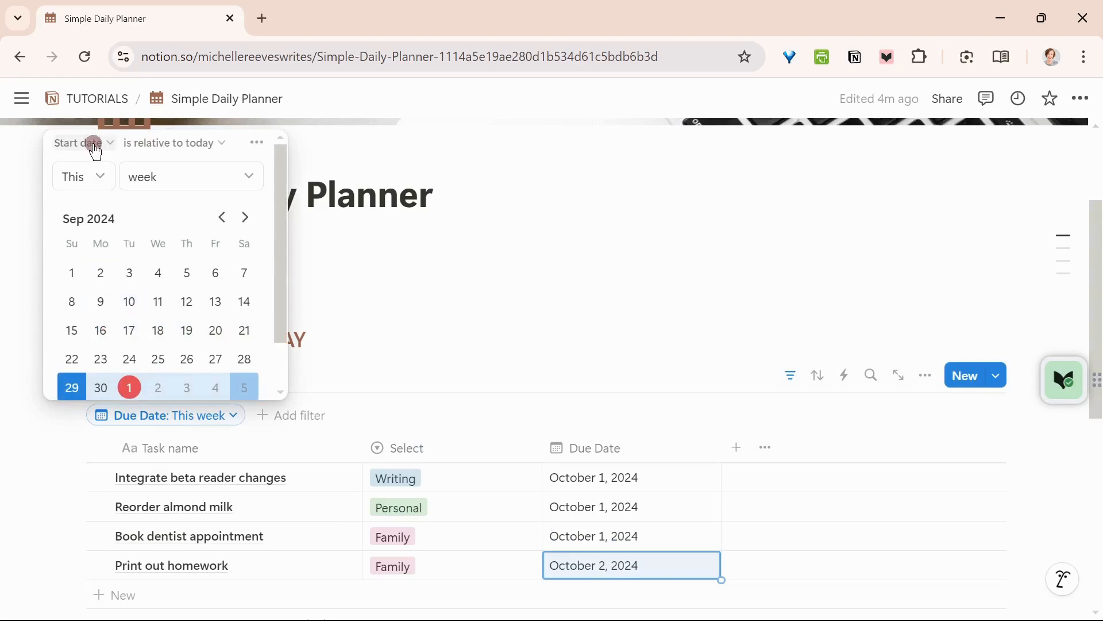
left_click(201, 144)
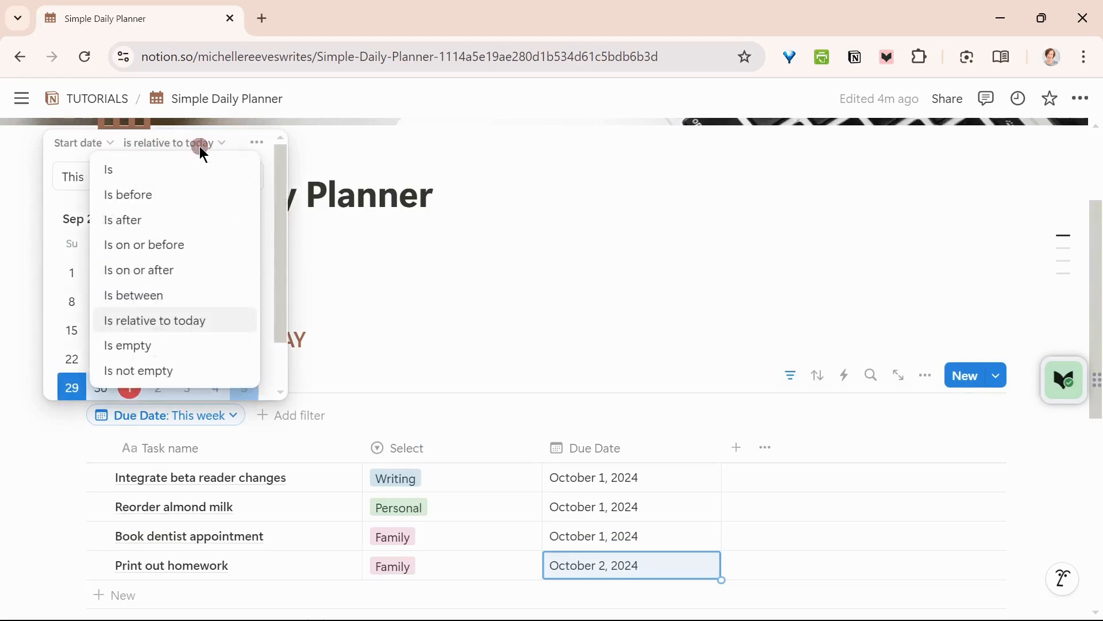
left_click(185, 166)
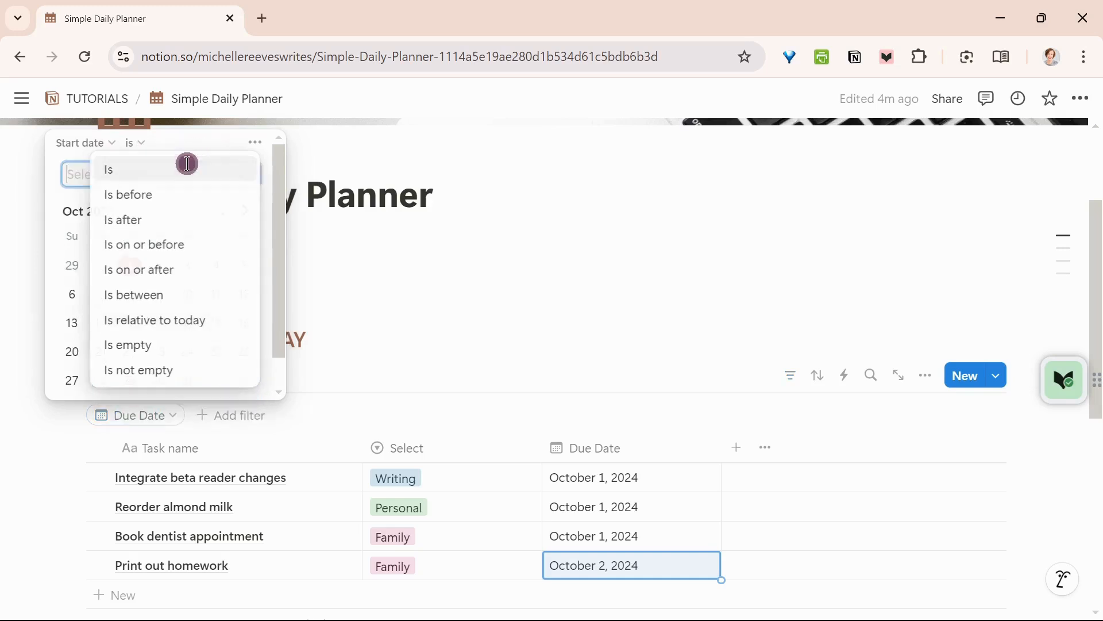
left_click(172, 176)
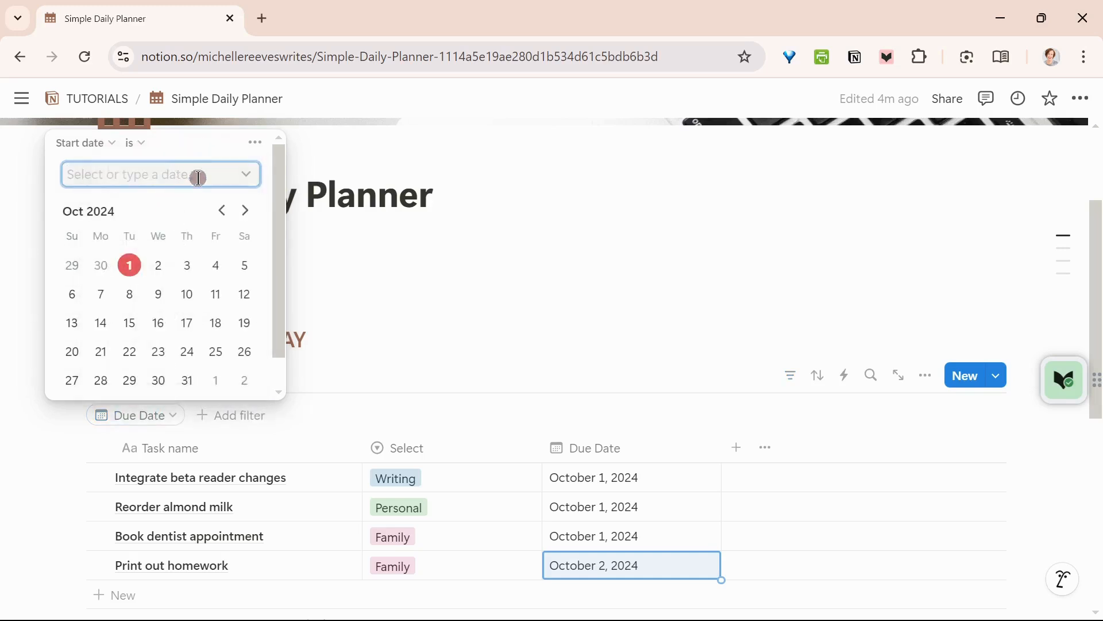
left_click(243, 173)
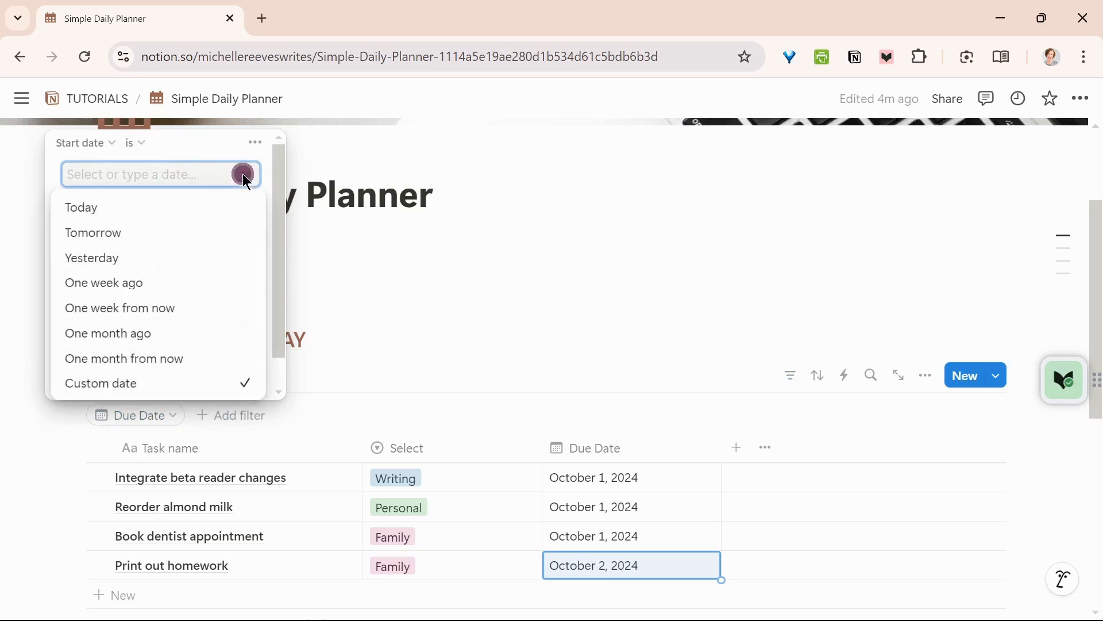
left_click(184, 209)
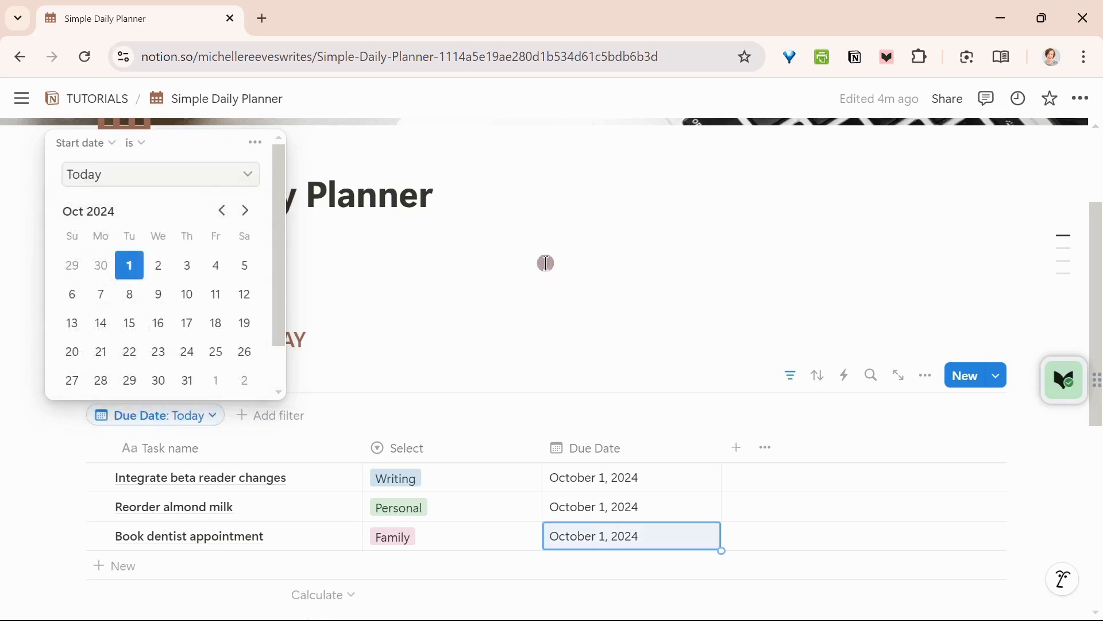
left_click(474, 306)
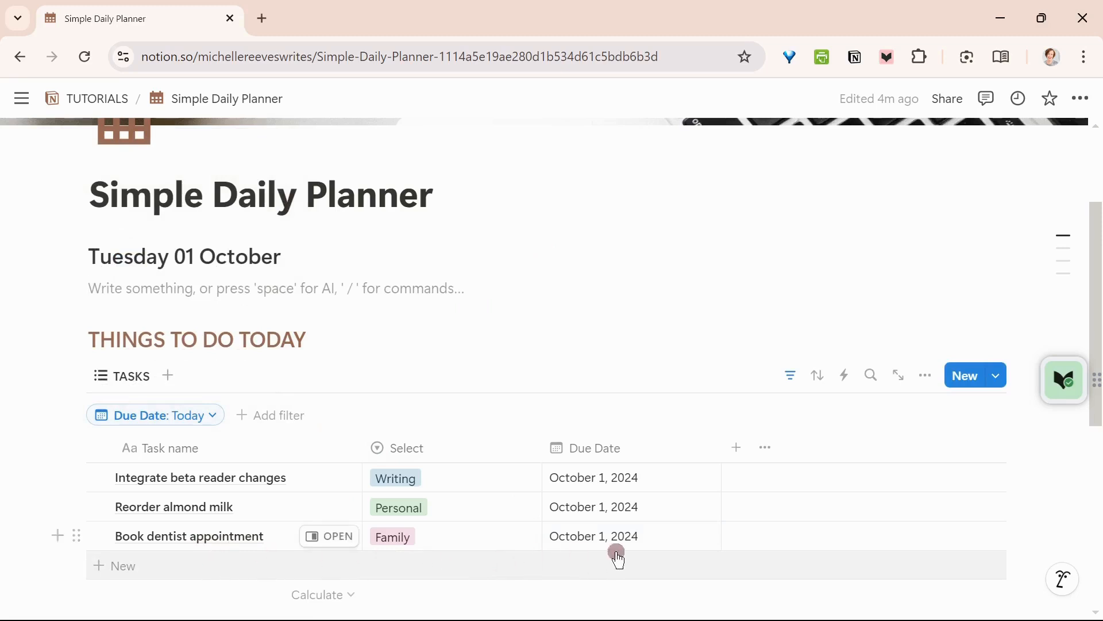
Switch the TASKS view to the List layout and hide the row of filter settings above the tasks
left_click(124, 379)
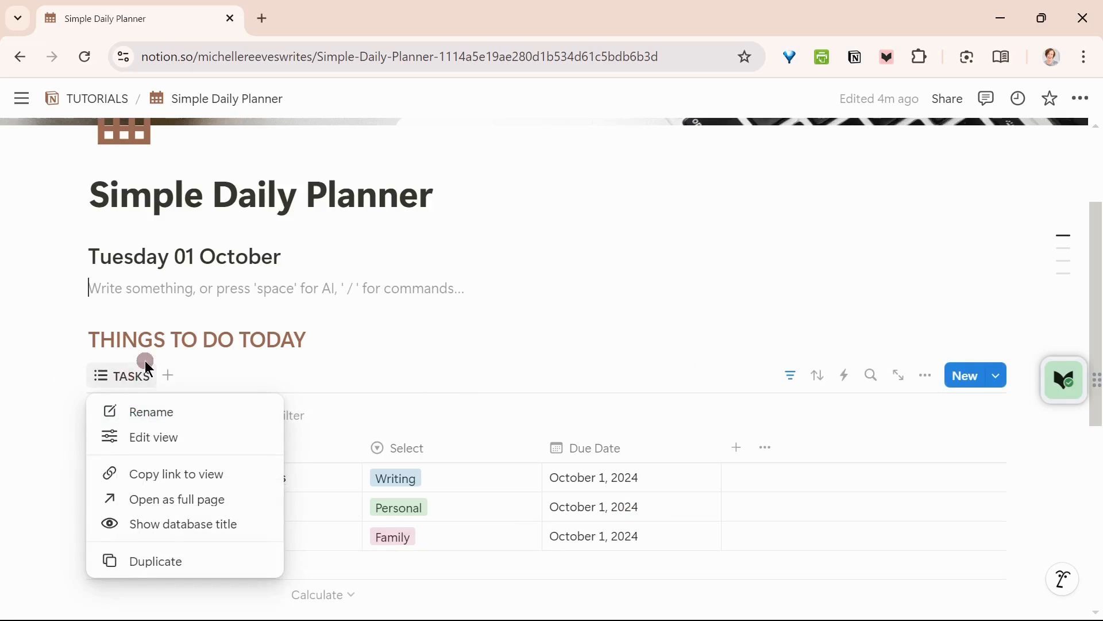
left_click(178, 442)
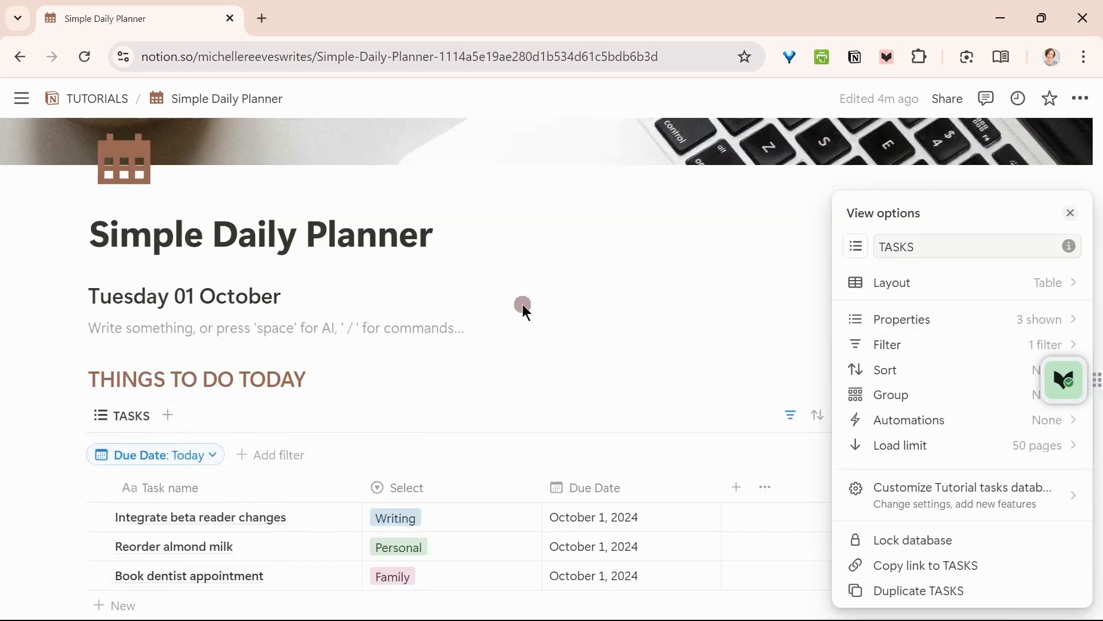
left_click(1049, 296)
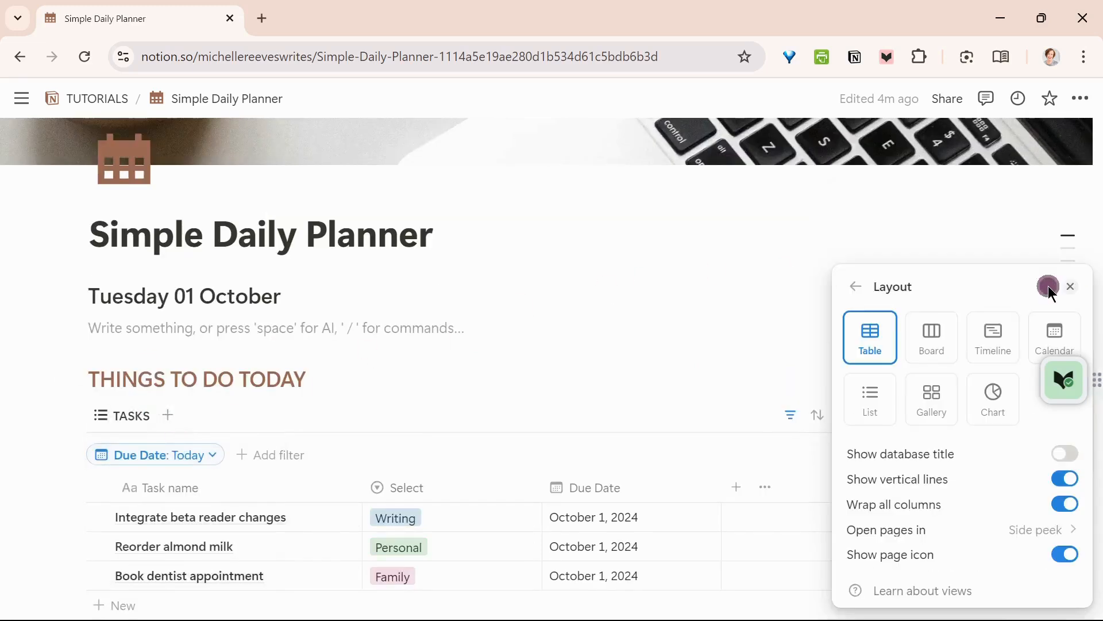
left_click(859, 423)
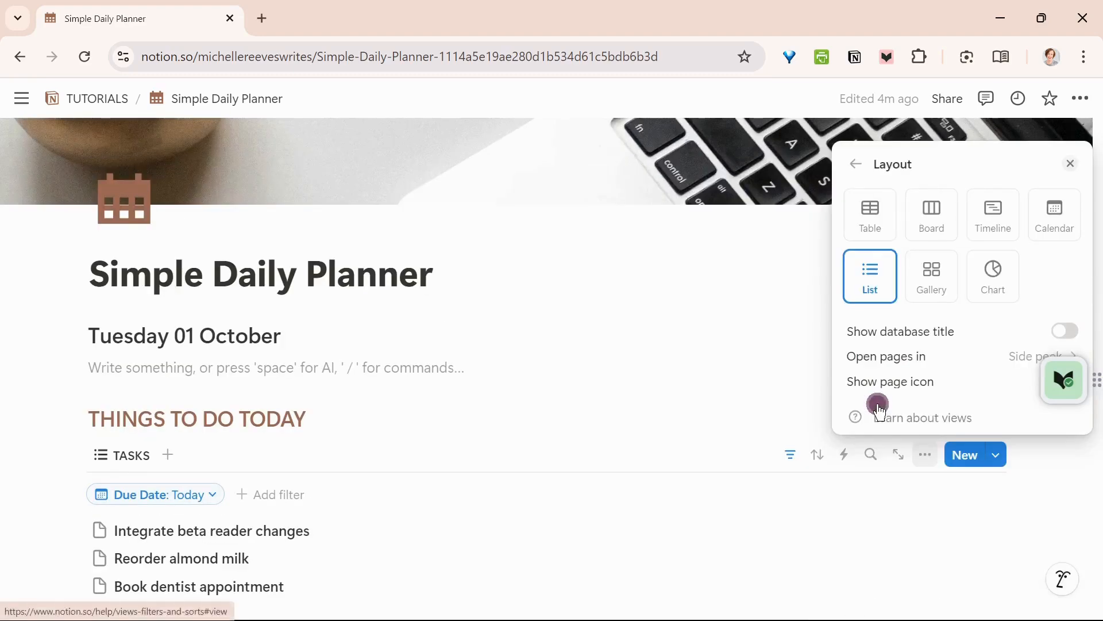
left_click(1081, 165)
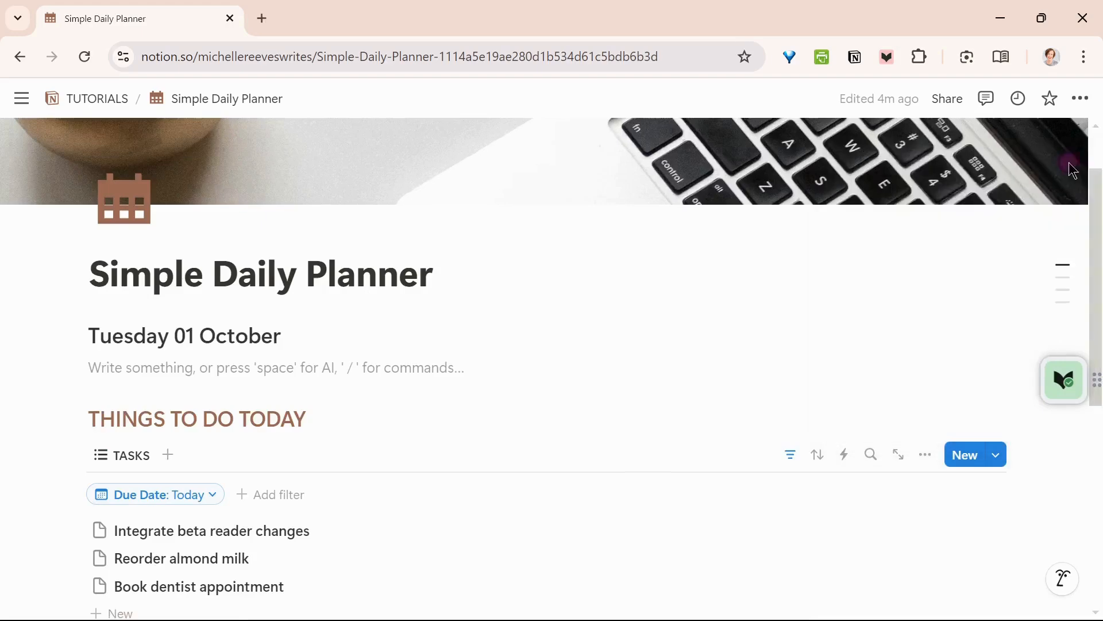
scroll(747, 460, "down", 2)
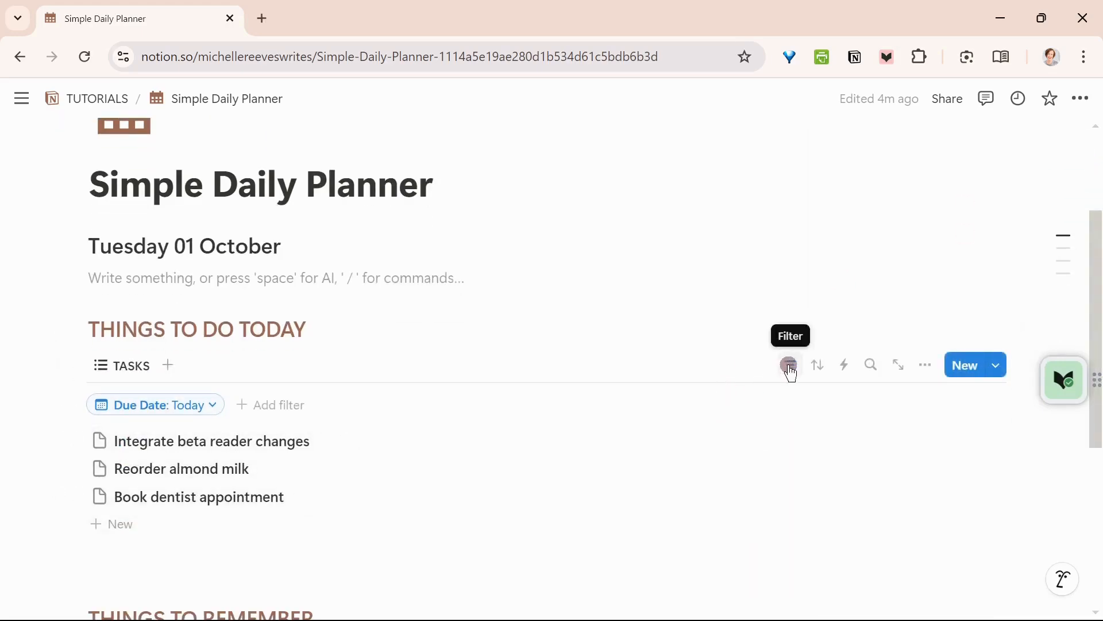
left_click(790, 368)
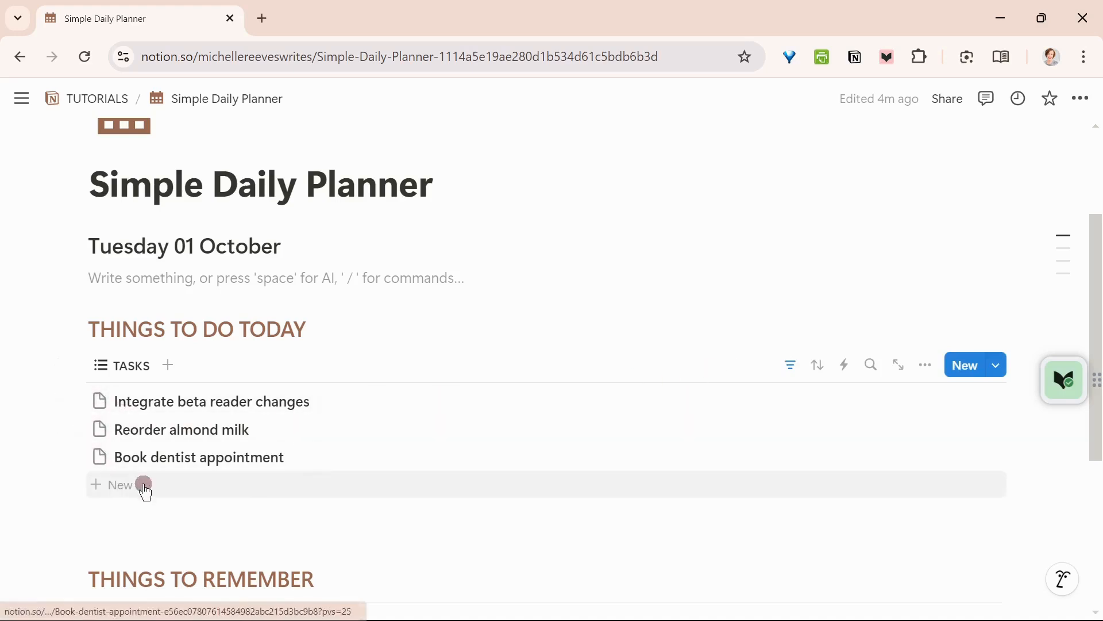
Give the "Integrate beta reader changes" task the brown lines-and-pencil icon and "Reorder almond milk" the brown shopping cart icon
left_click(100, 401)
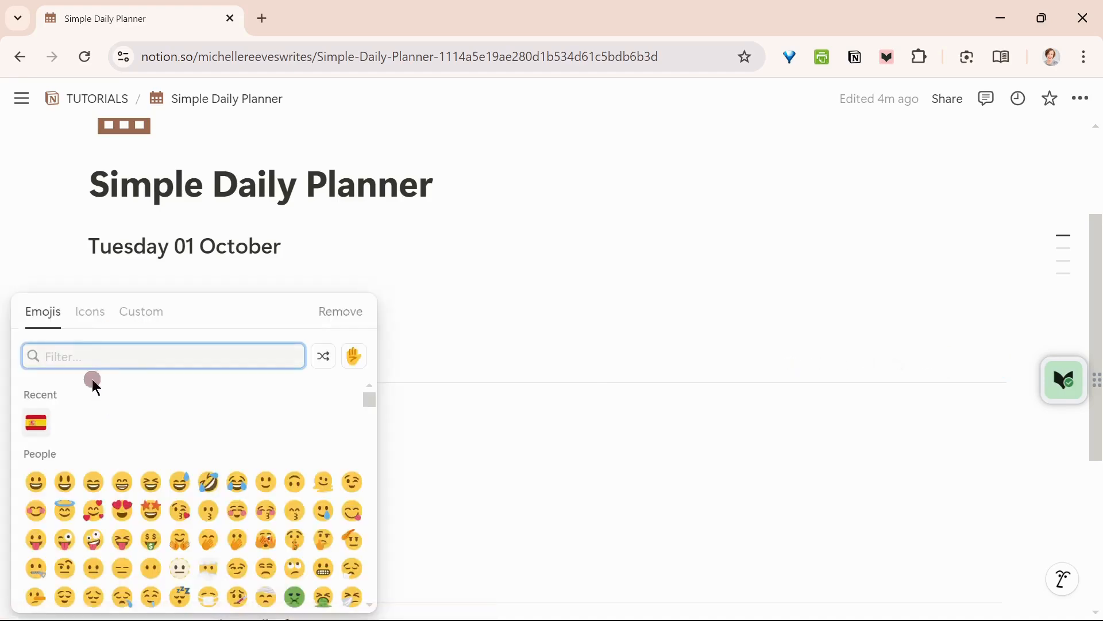
left_click(87, 321)
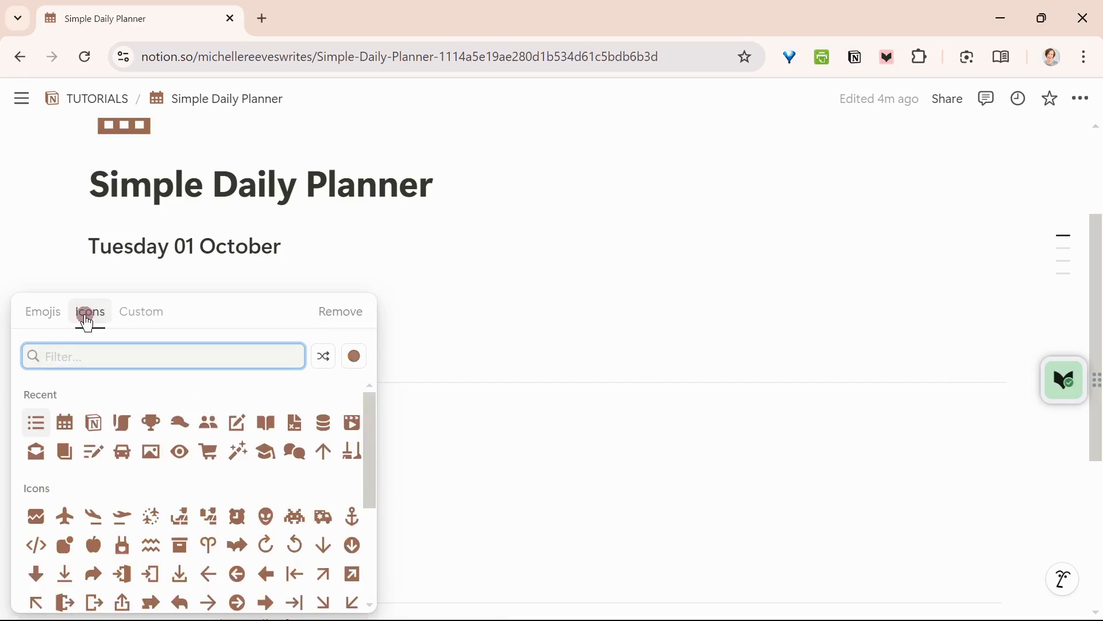
left_click(98, 466)
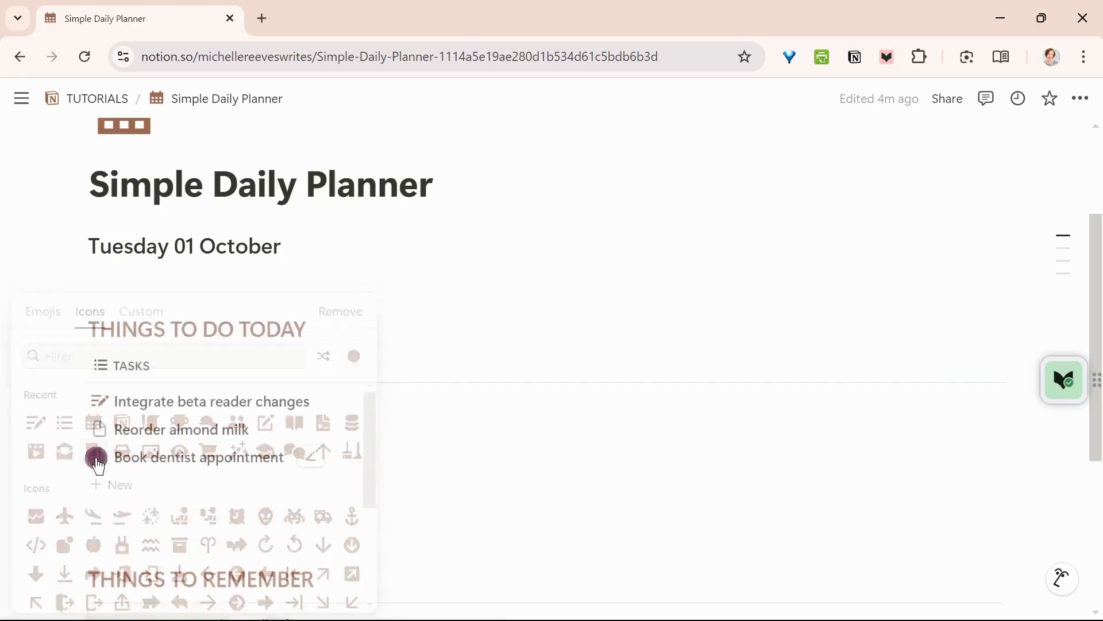
left_click(101, 437)
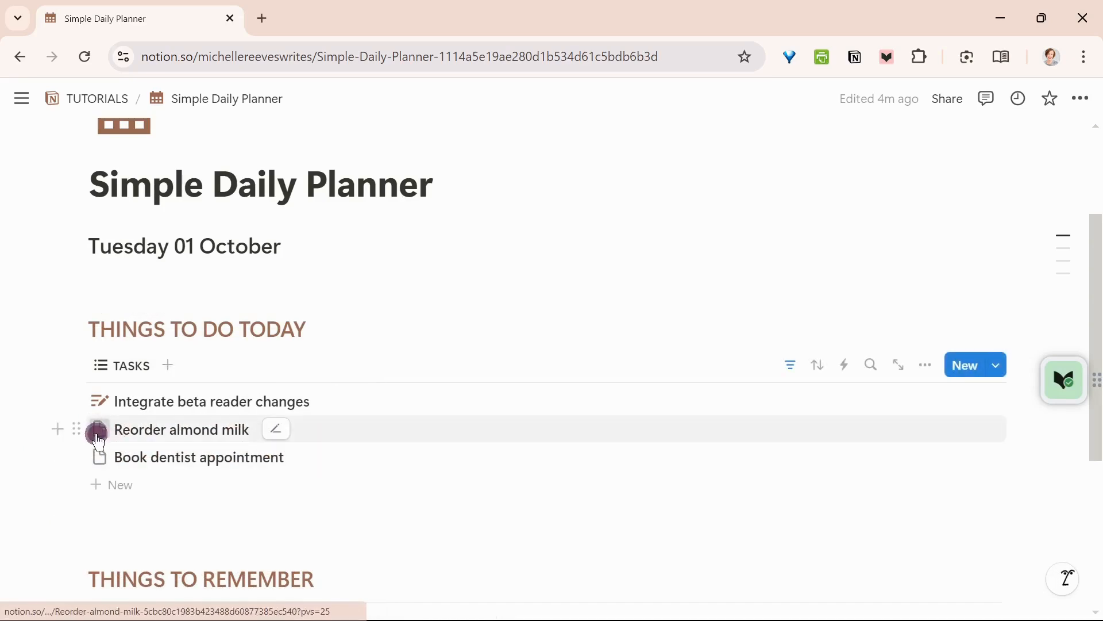
left_click(89, 117)
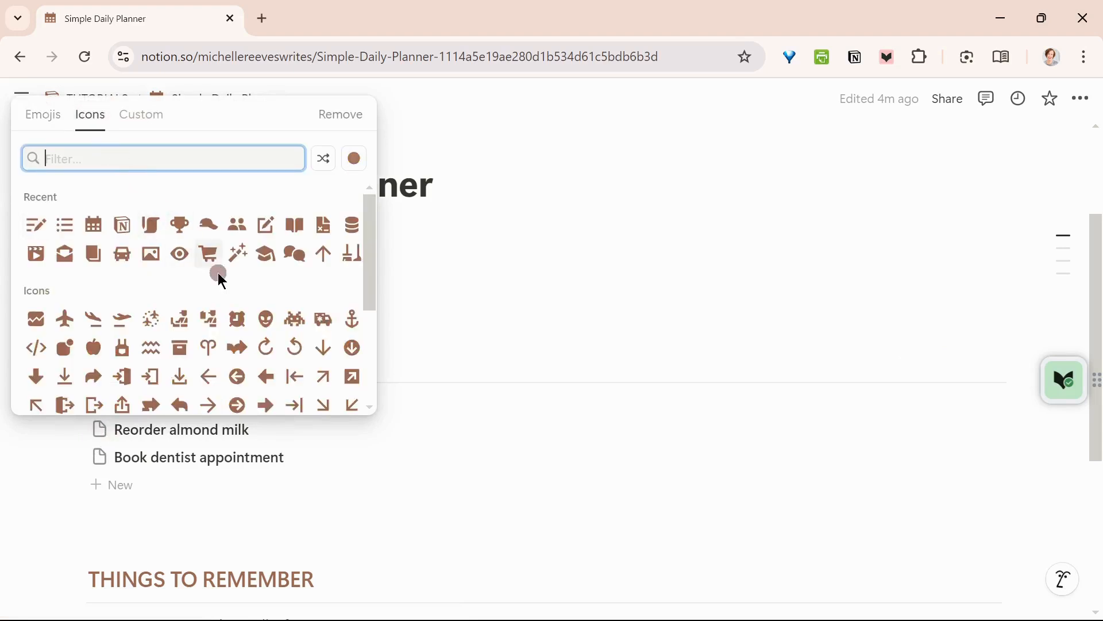
left_click(208, 257)
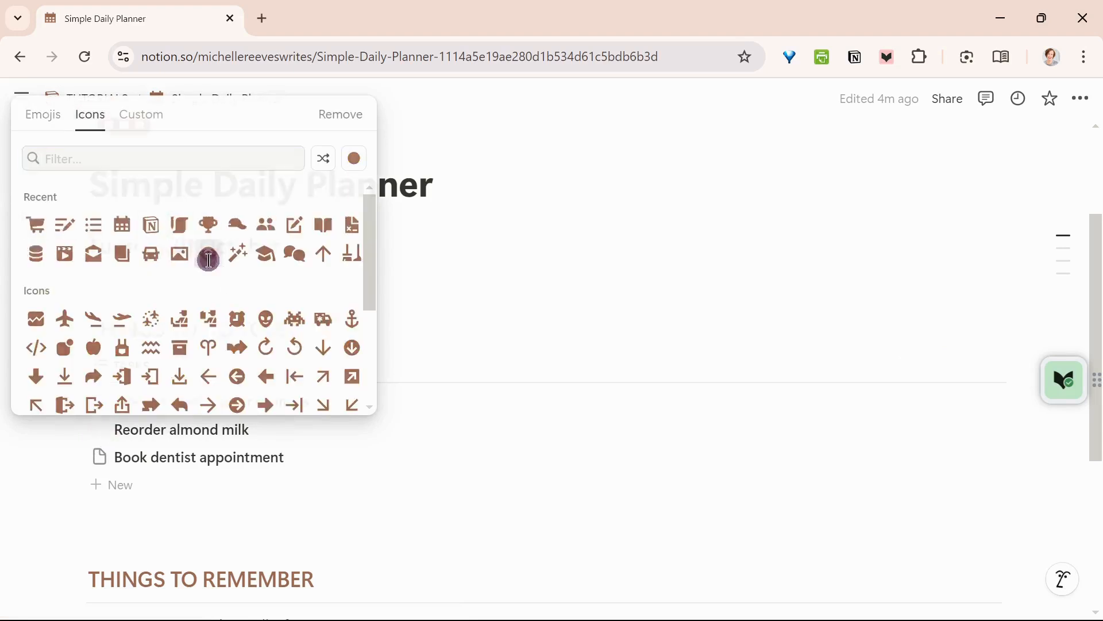
Find a tooth icon and apply it in brown to the "Book dentist appointment" task
left_click(102, 460)
left_click(90, 144)
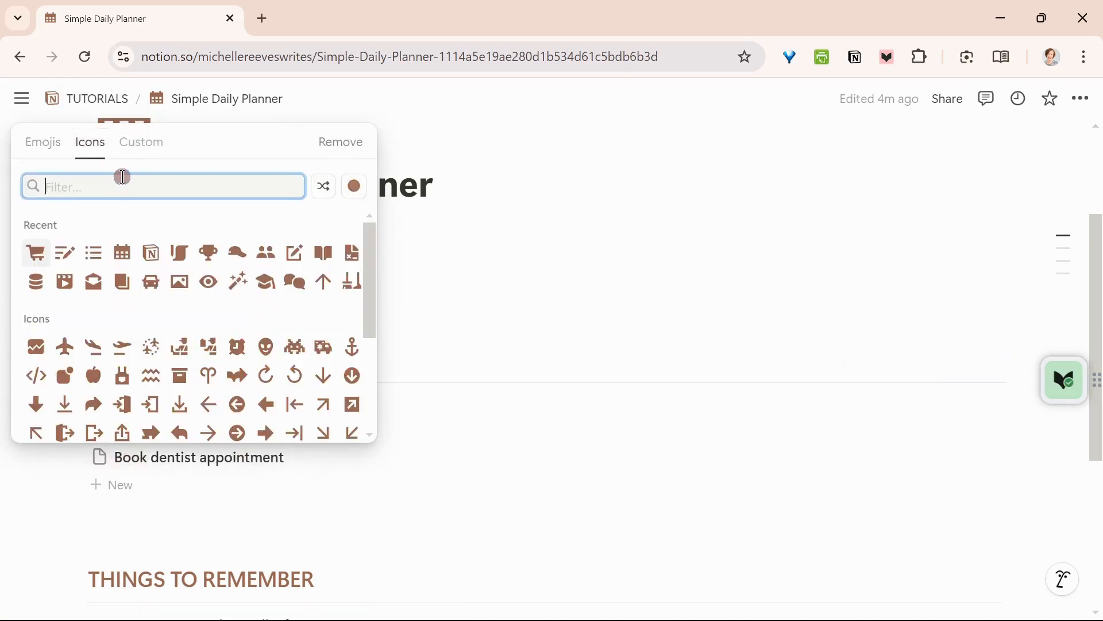
type("tooth")
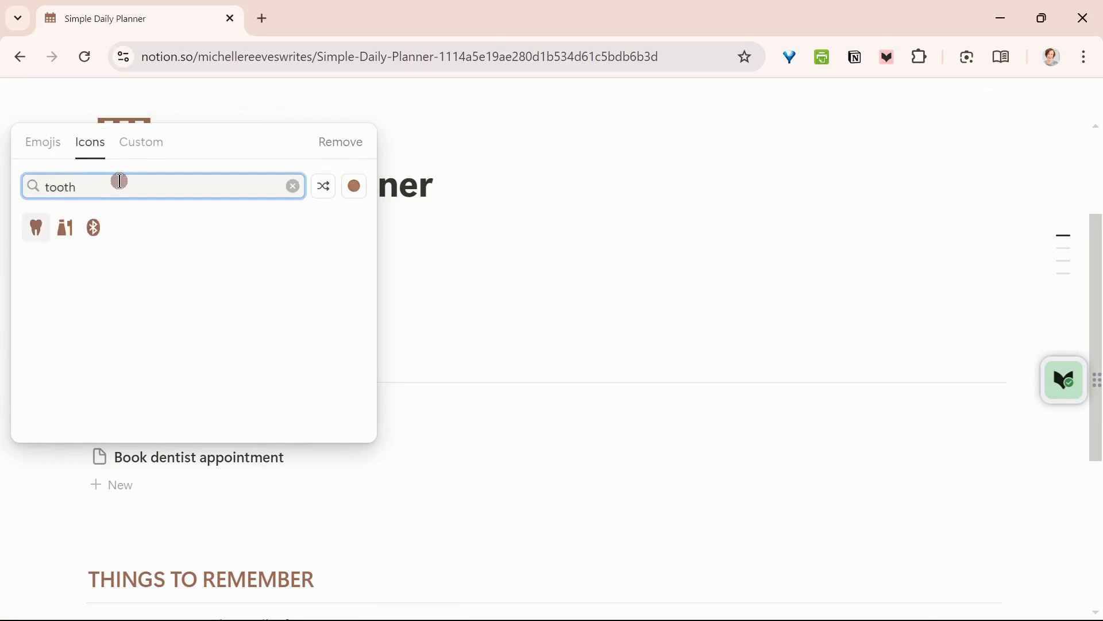
left_click(38, 228)
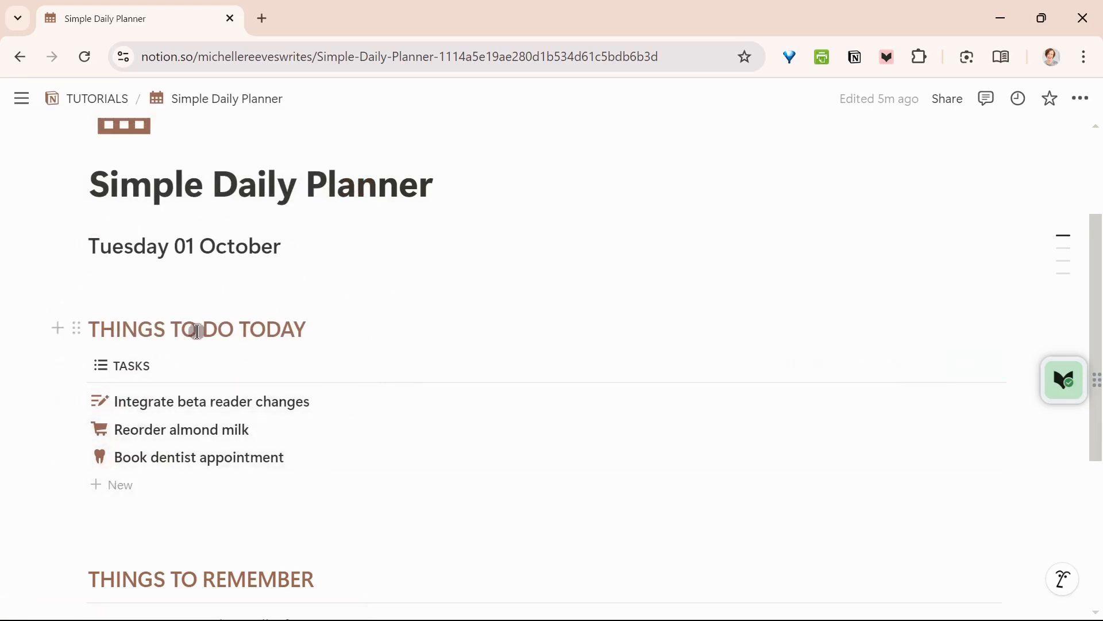
Look over the available icon colours for the "Integrate beta reader changes" task
left_click(97, 400)
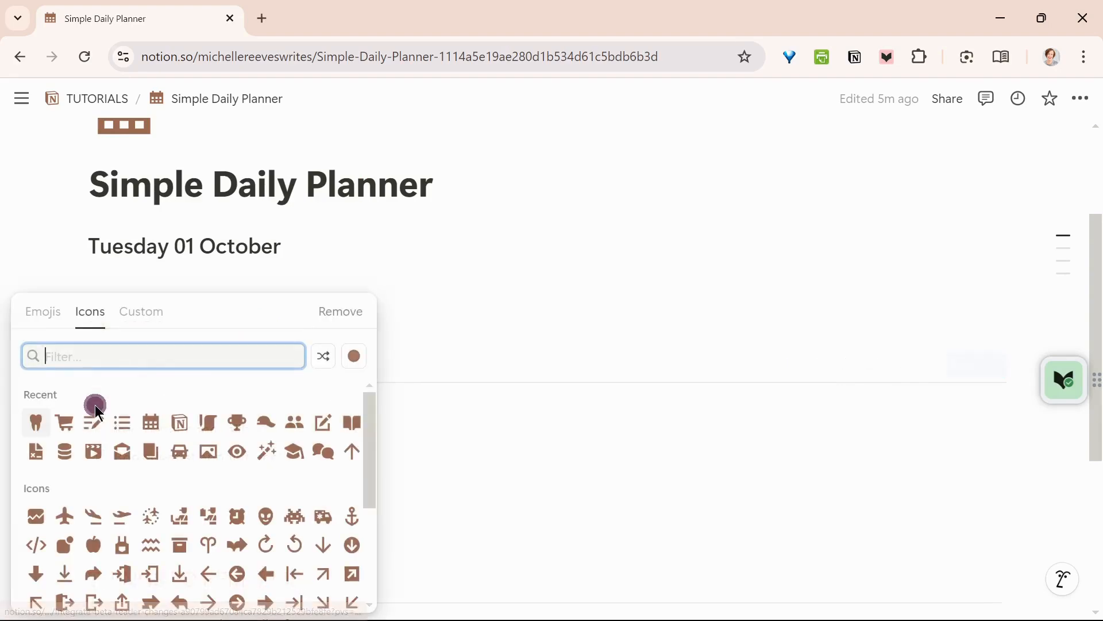
left_click(362, 356)
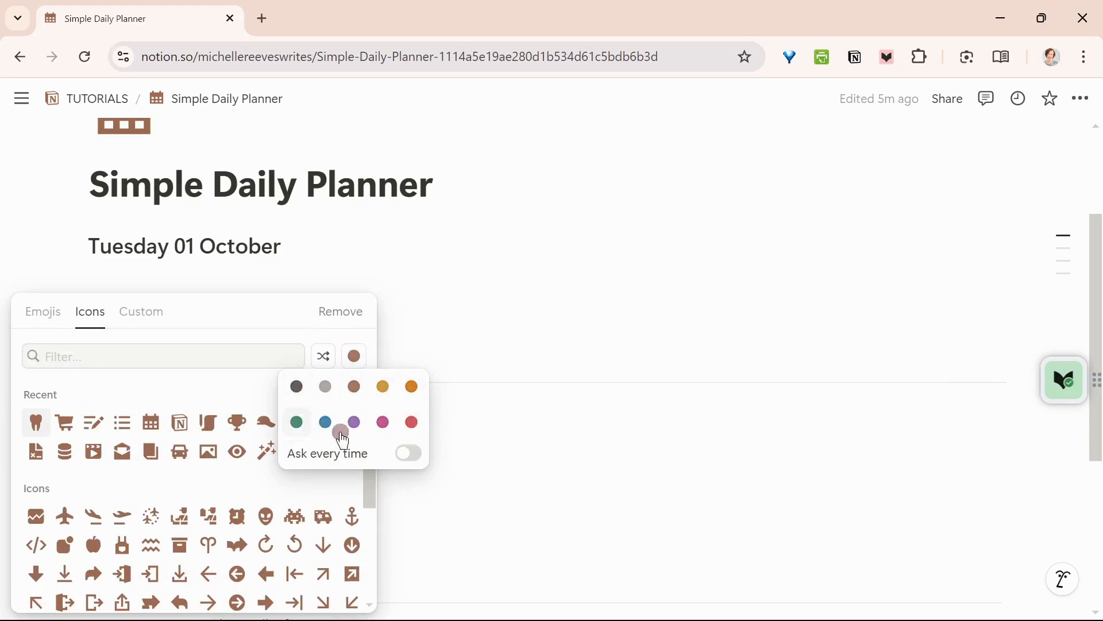
left_click(461, 328)
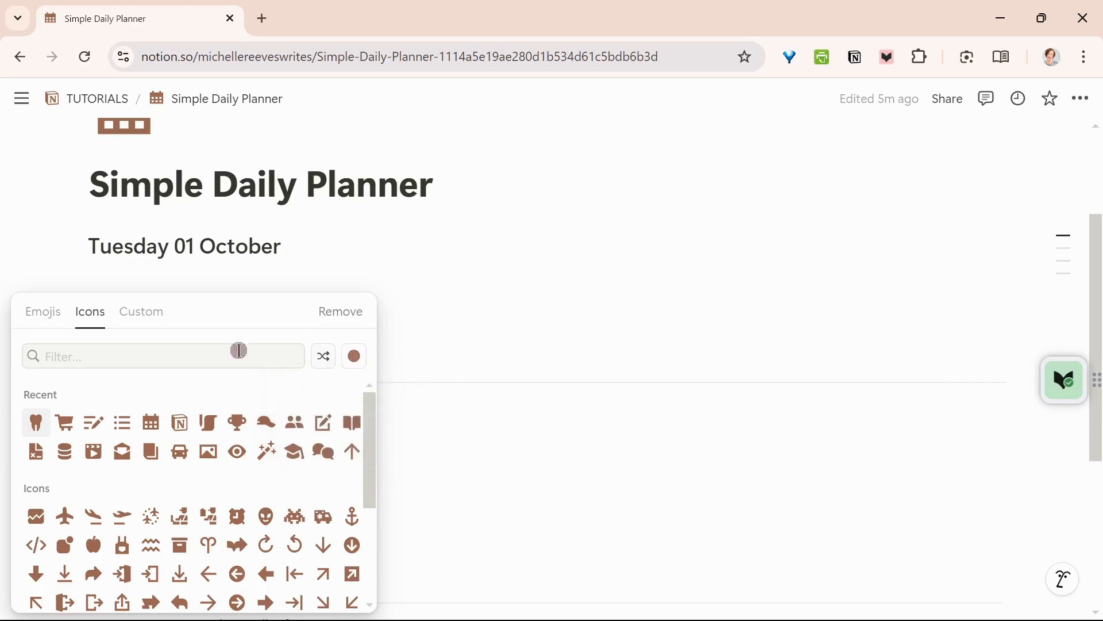
left_click(443, 337)
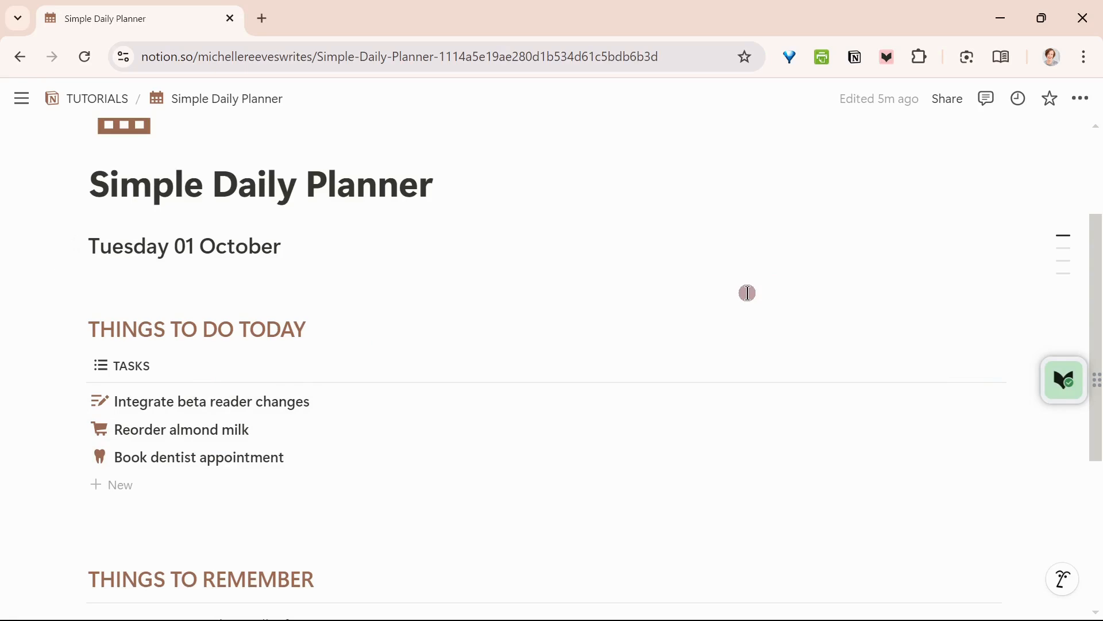
Insert an image block below the THINGS TO REMEMBER bullets and upload the pencil drawing file 18 from the SIMPLE DAILY PLANNER ASSETS folder
scroll(765, 329, "down", 4)
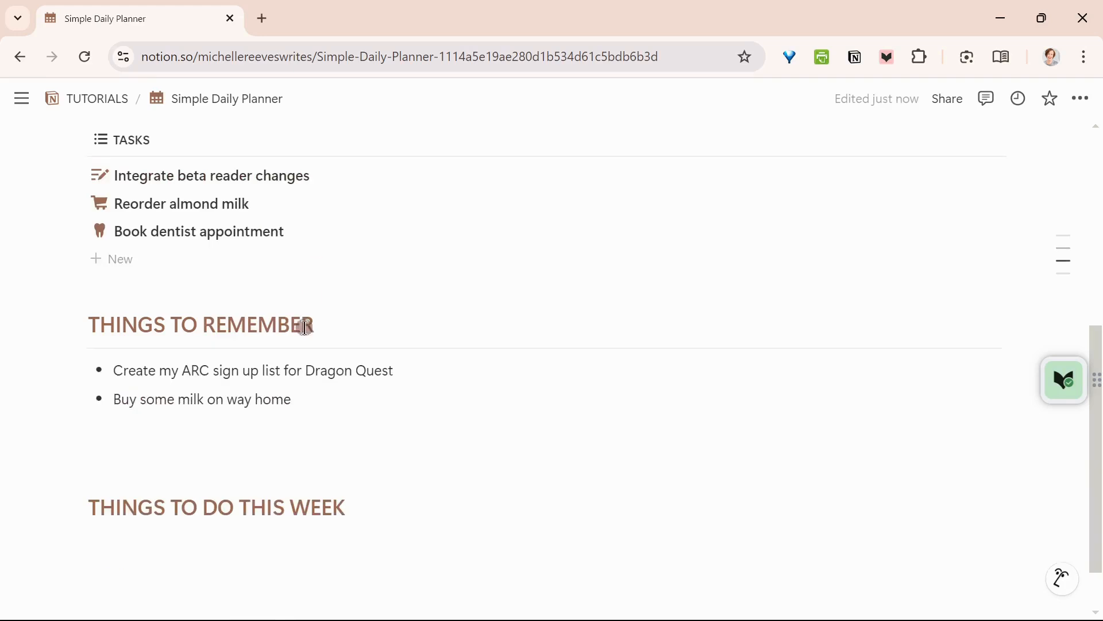
left_click(58, 456)
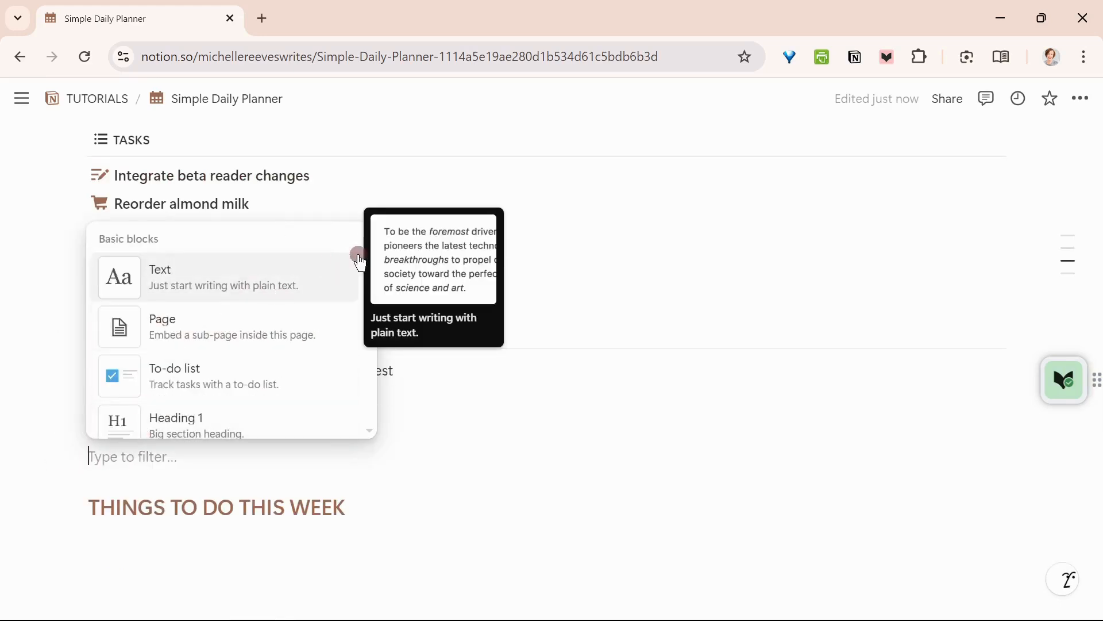
scroll(294, 290, "down", 3)
scroll(293, 291, "down", 5)
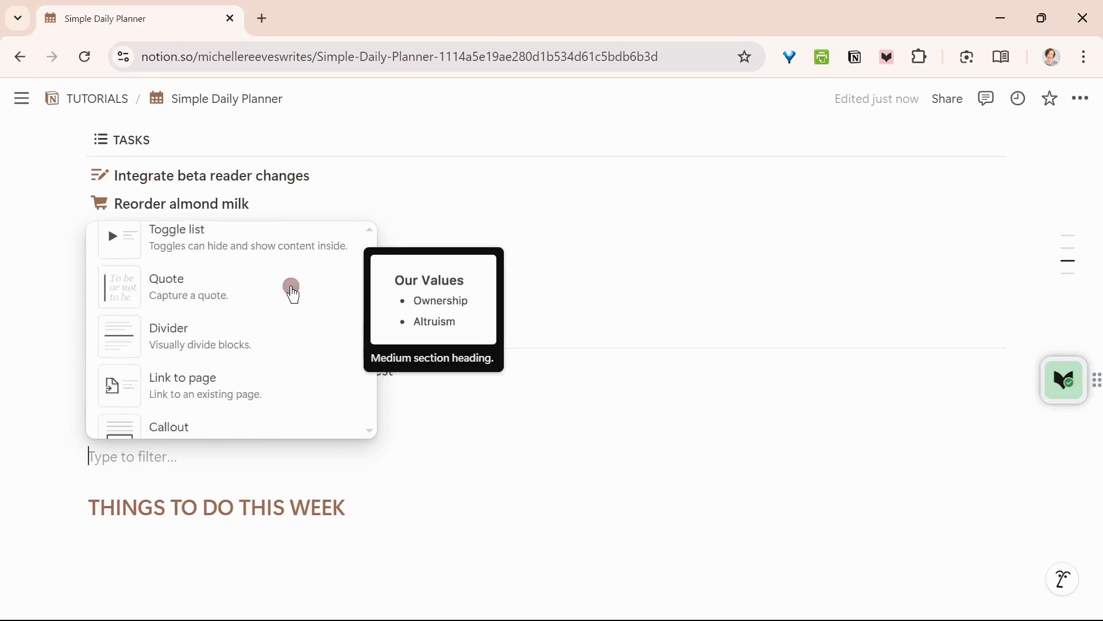
scroll(291, 288, "down", 5)
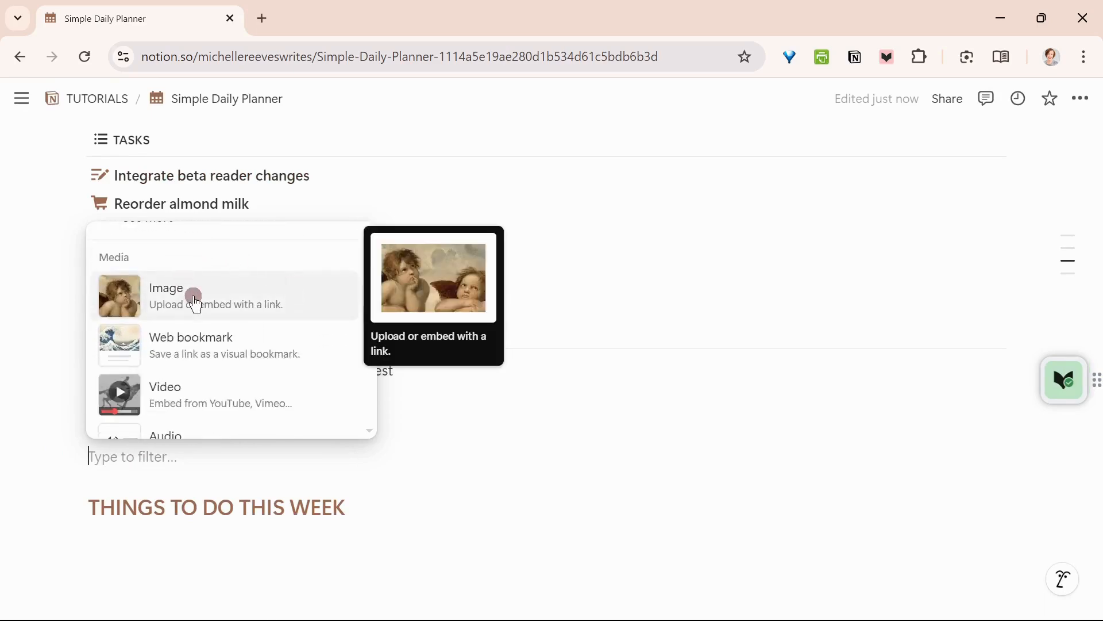
left_click(193, 295)
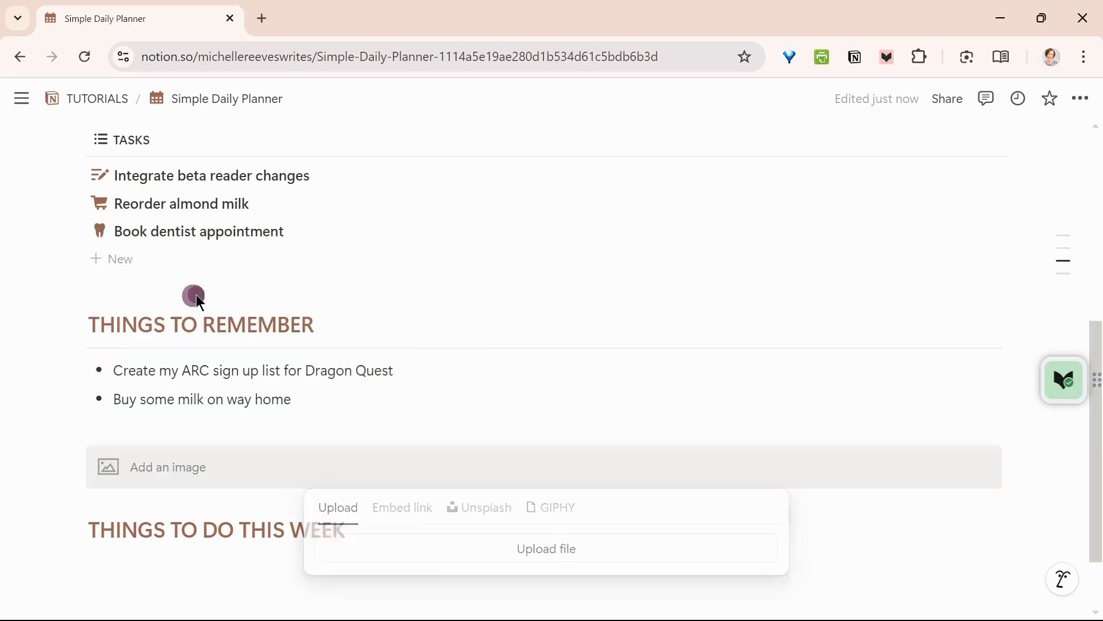
left_click(608, 550)
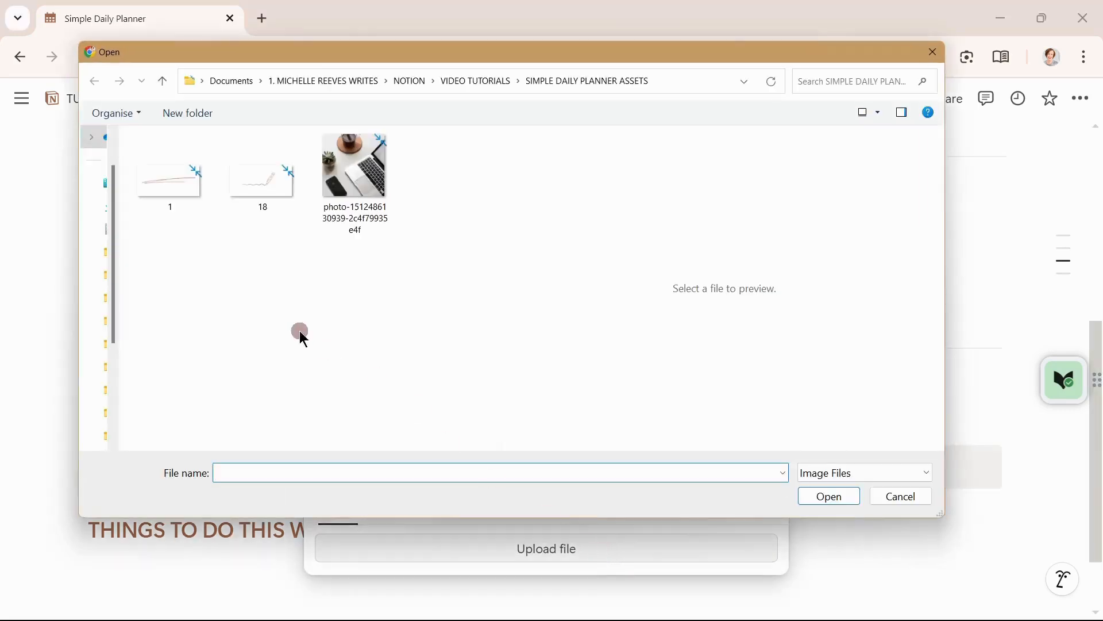
left_click(260, 190)
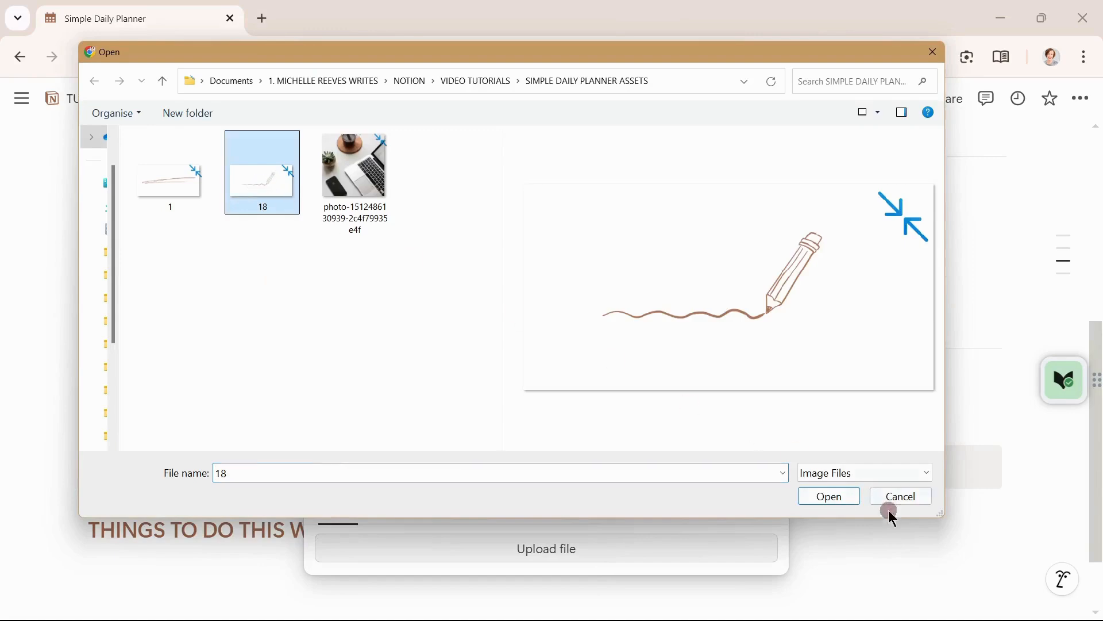
left_click(830, 501)
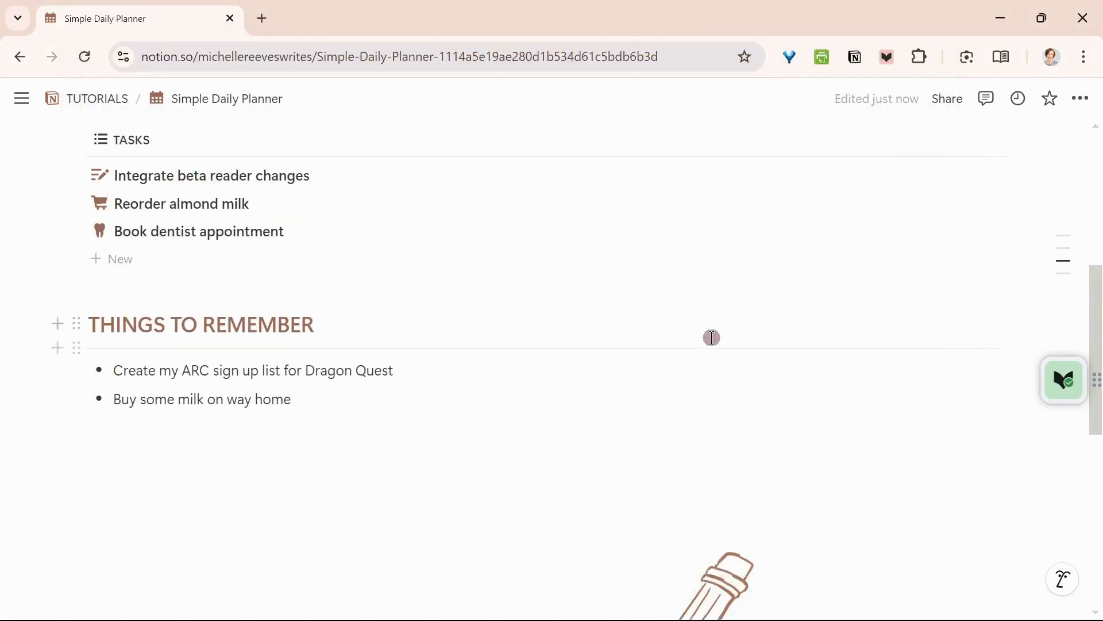
Shrink the pencil image to about a third of the page width and align it left
scroll(705, 345, "down", 5)
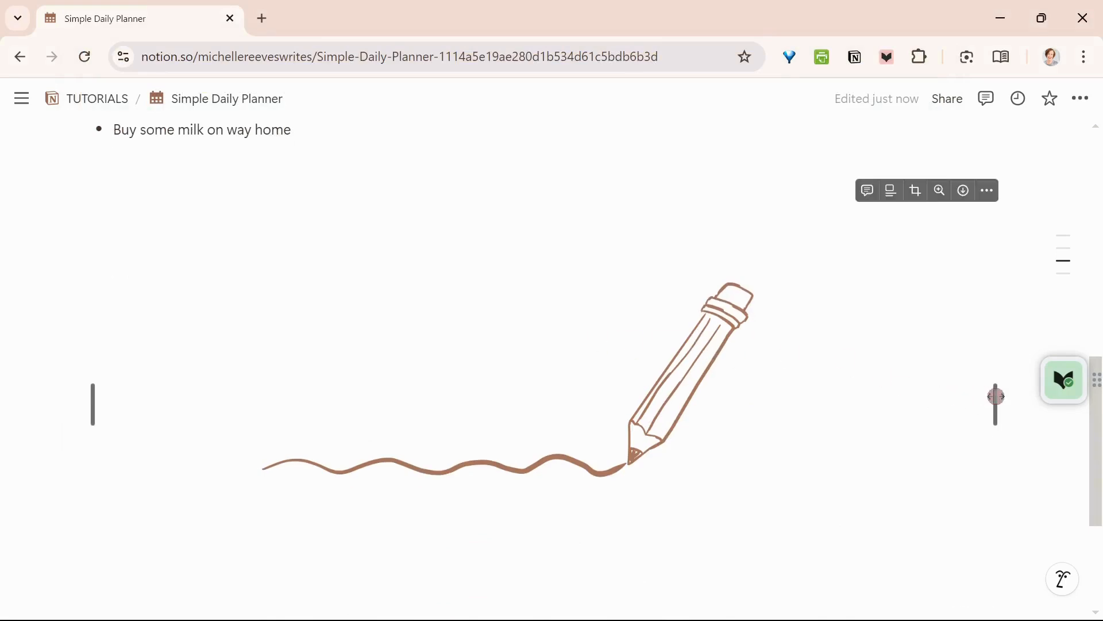
mouse_move(996, 396)
left_mouse_down()
mouse_move(744, 384)
mouse_move(683, 360)
left_mouse_up()
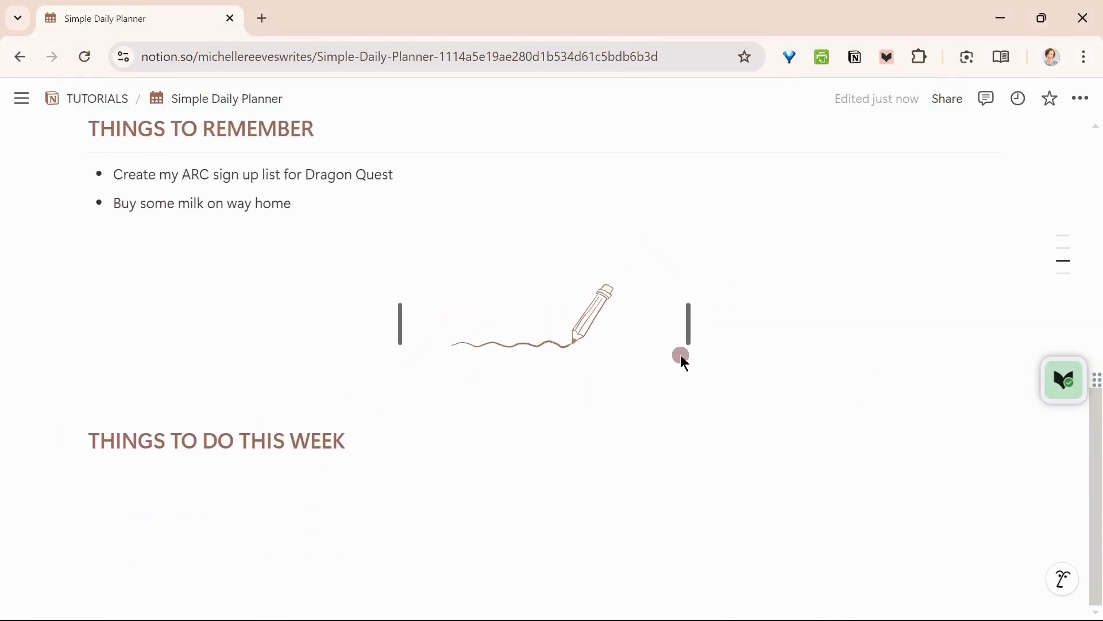
left_click(608, 269)
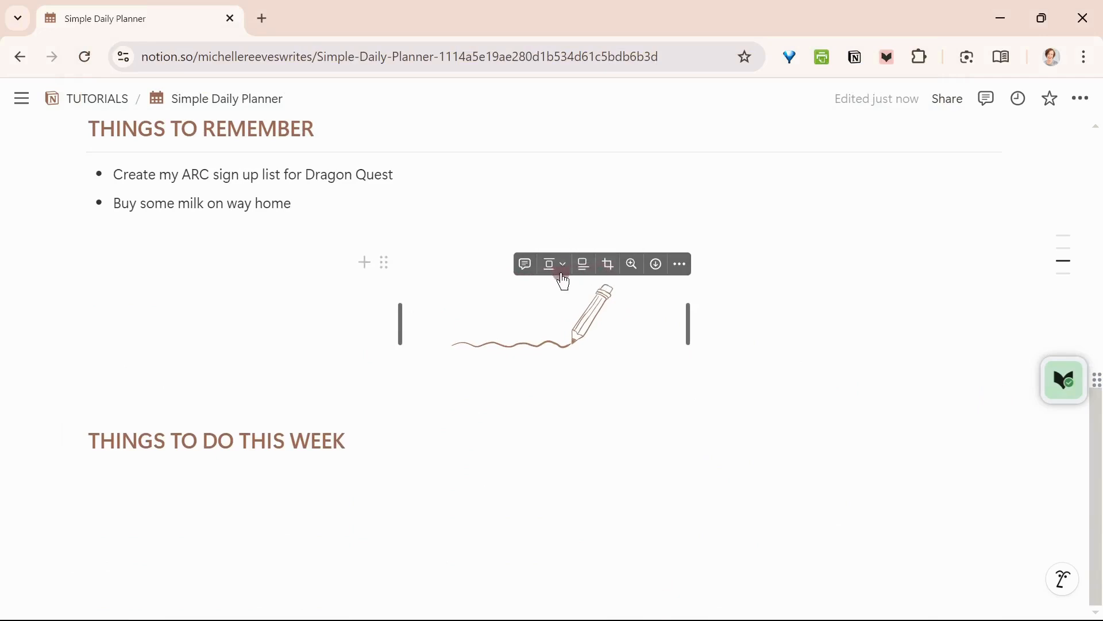
left_click(531, 287)
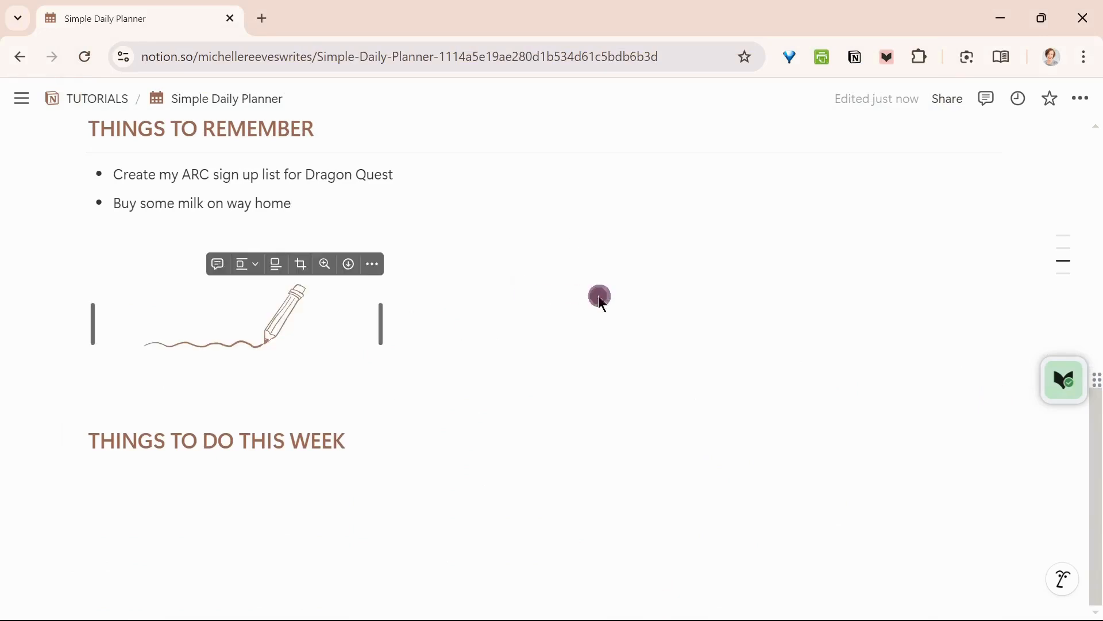
left_click(492, 217)
scroll(503, 261, "up", 5)
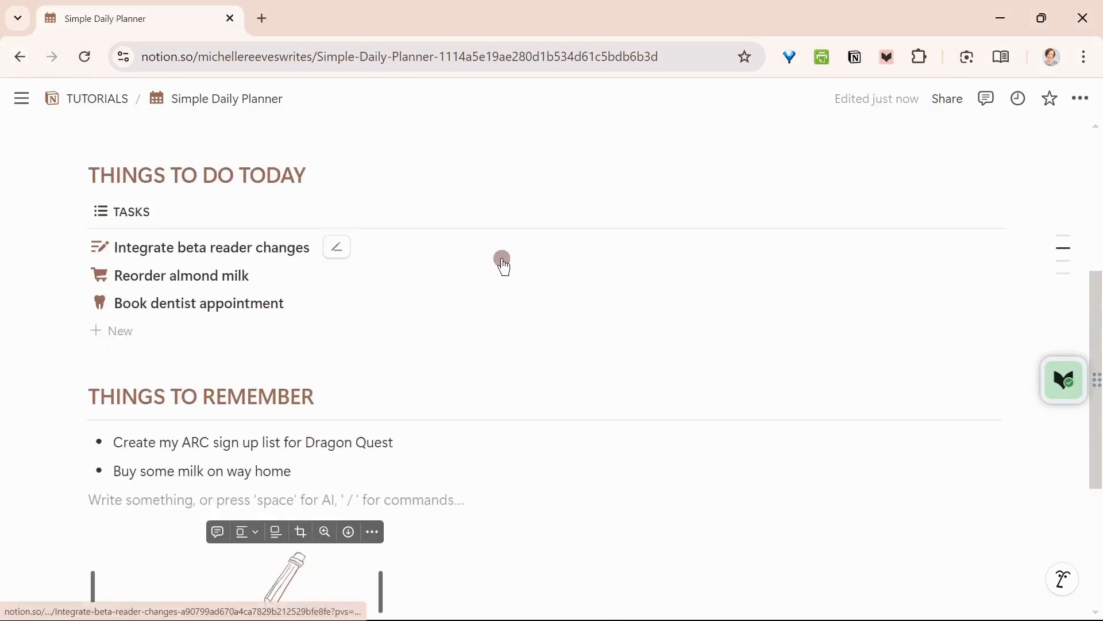
scroll(549, 284, "down", 3)
scroll(628, 375, "down", 2)
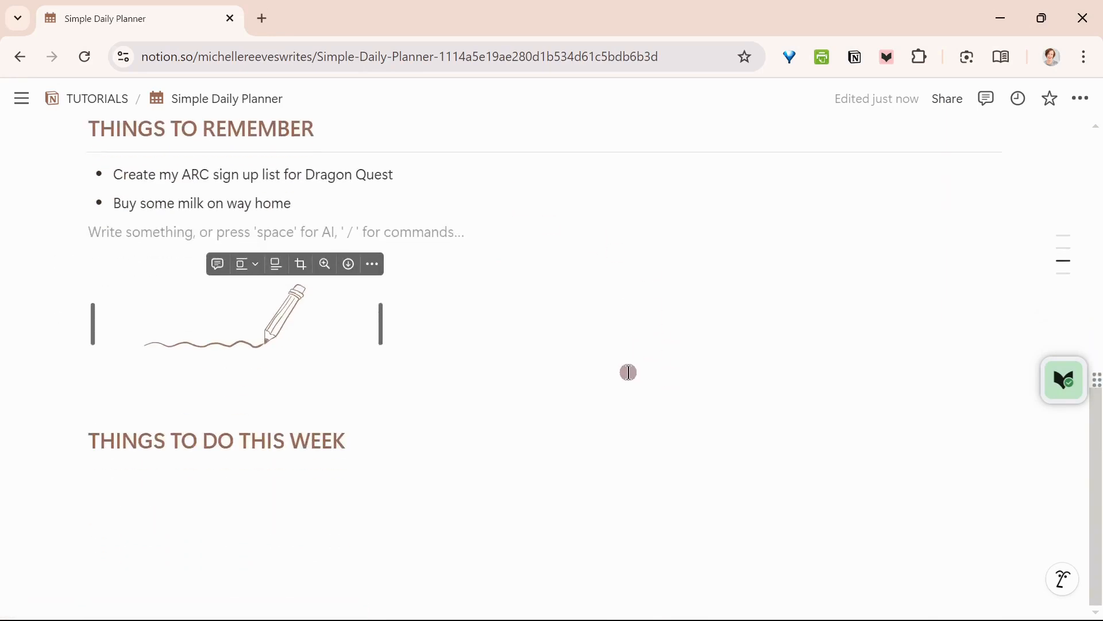
left_click(134, 490)
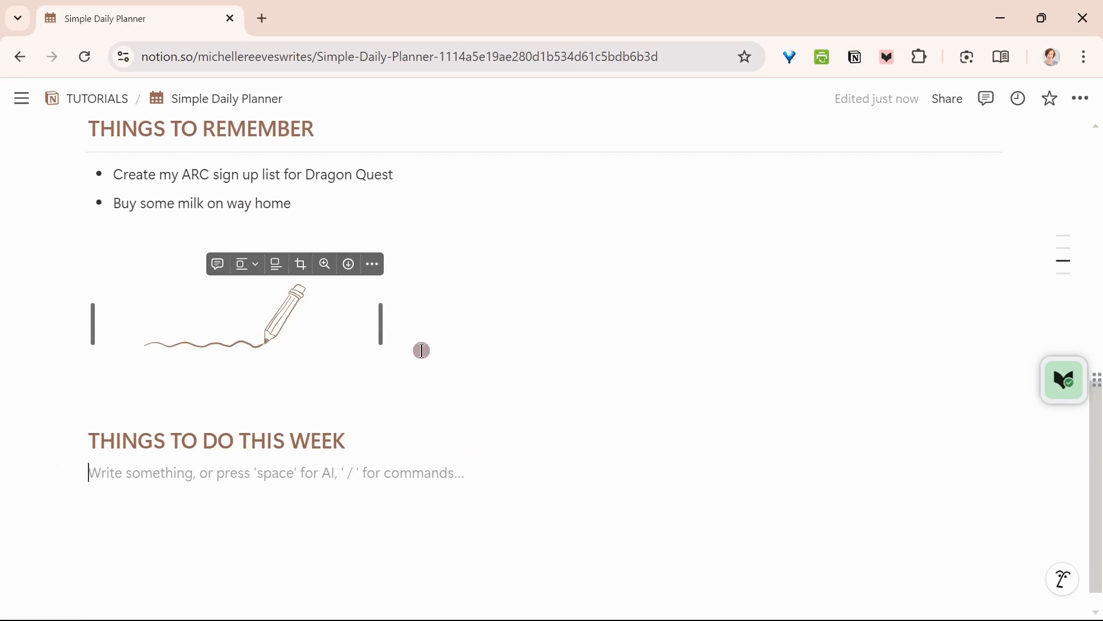
scroll(636, 437, "up", 8)
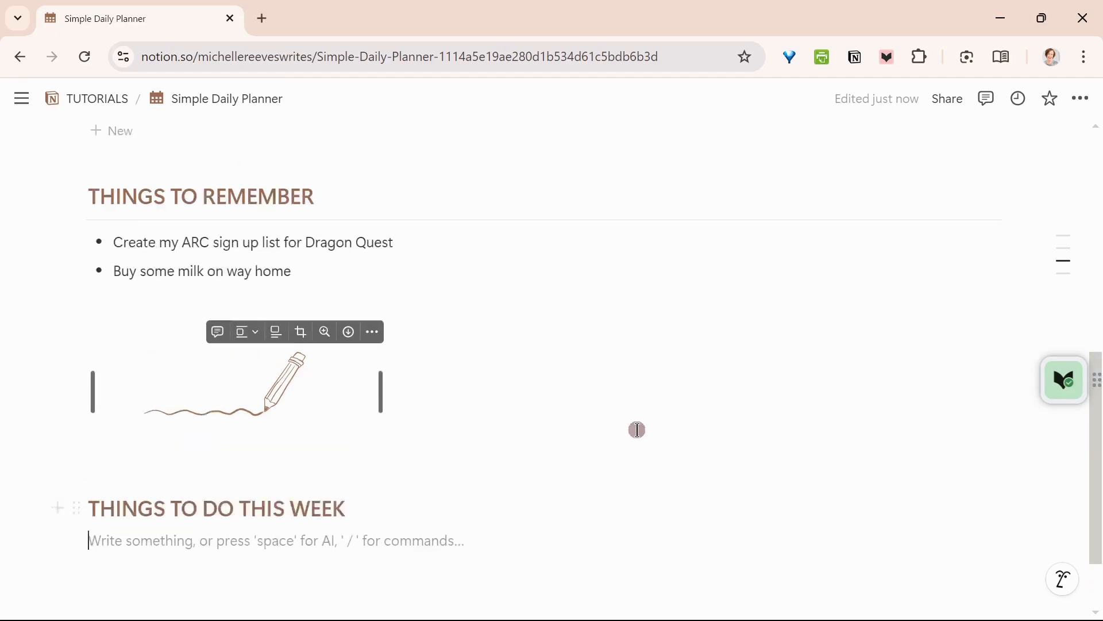
scroll(636, 432, "down", 5)
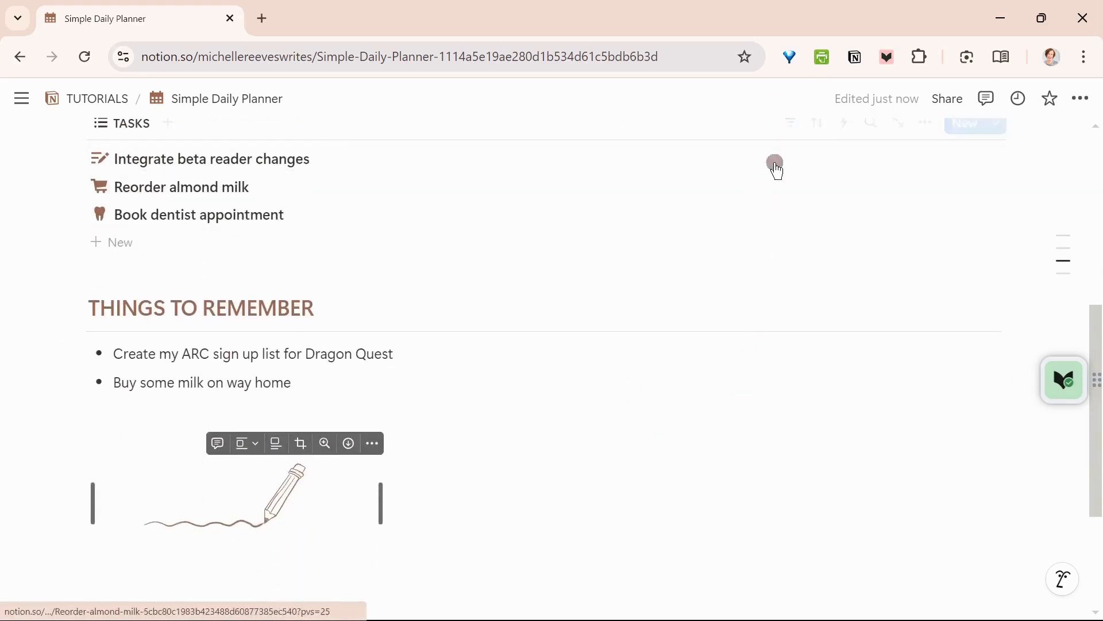
scroll(690, 372, "up", 5)
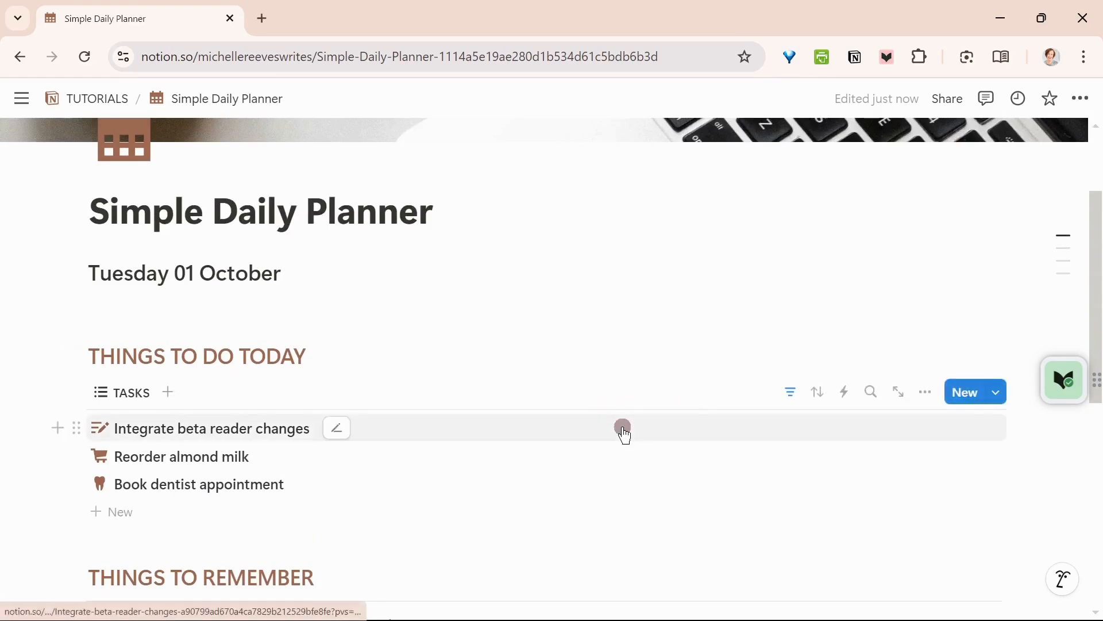
Insert a 2 columns block below the Tuesday 01 October heading and move the THINGS TO DO TODAY heading into its first column
left_click(89, 315)
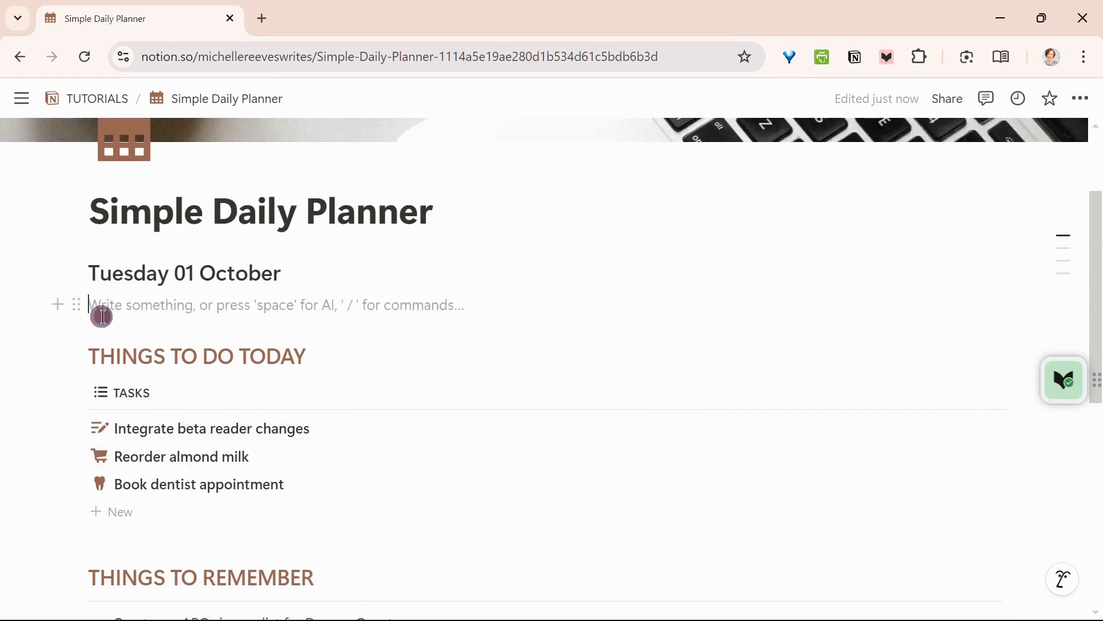
left_click(53, 306)
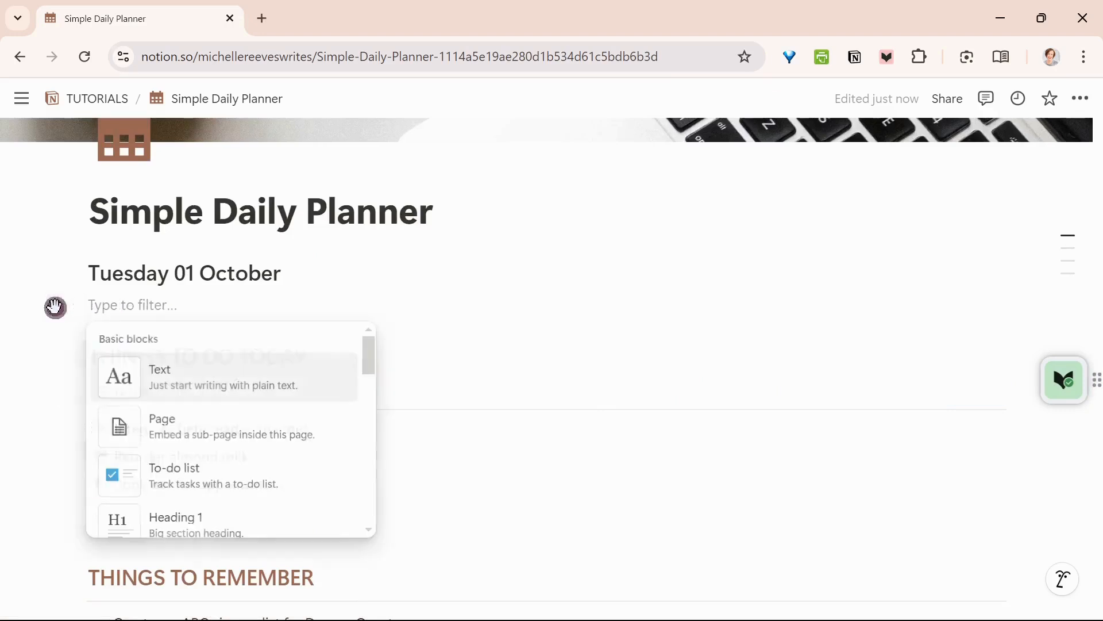
scroll(229, 414, "down", 4)
scroll(243, 407, "down", 7)
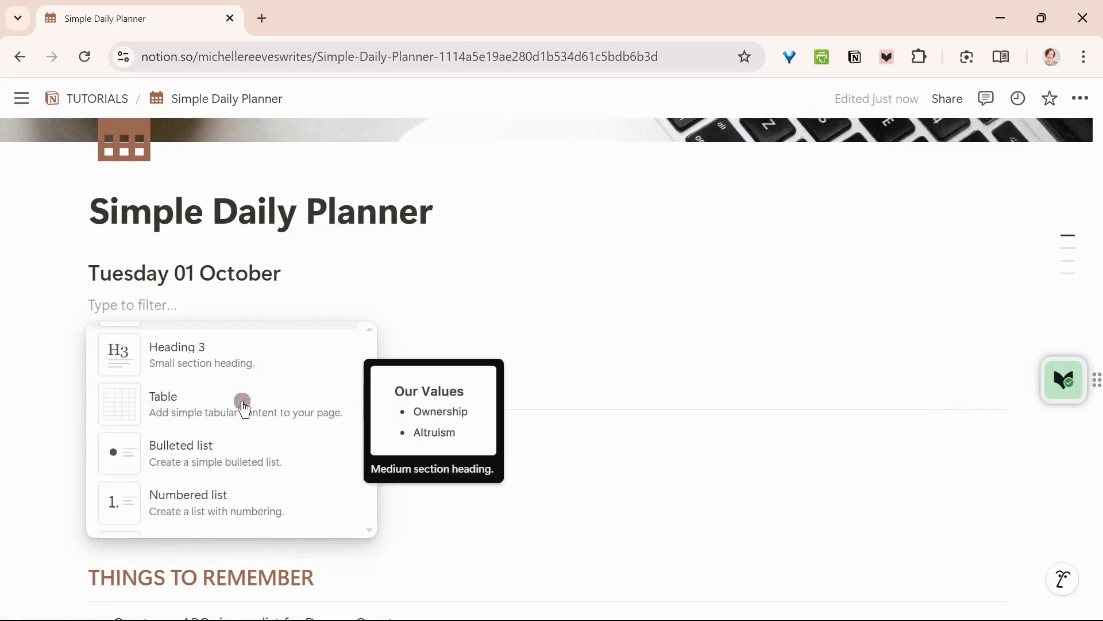
scroll(244, 409, "down", 8)
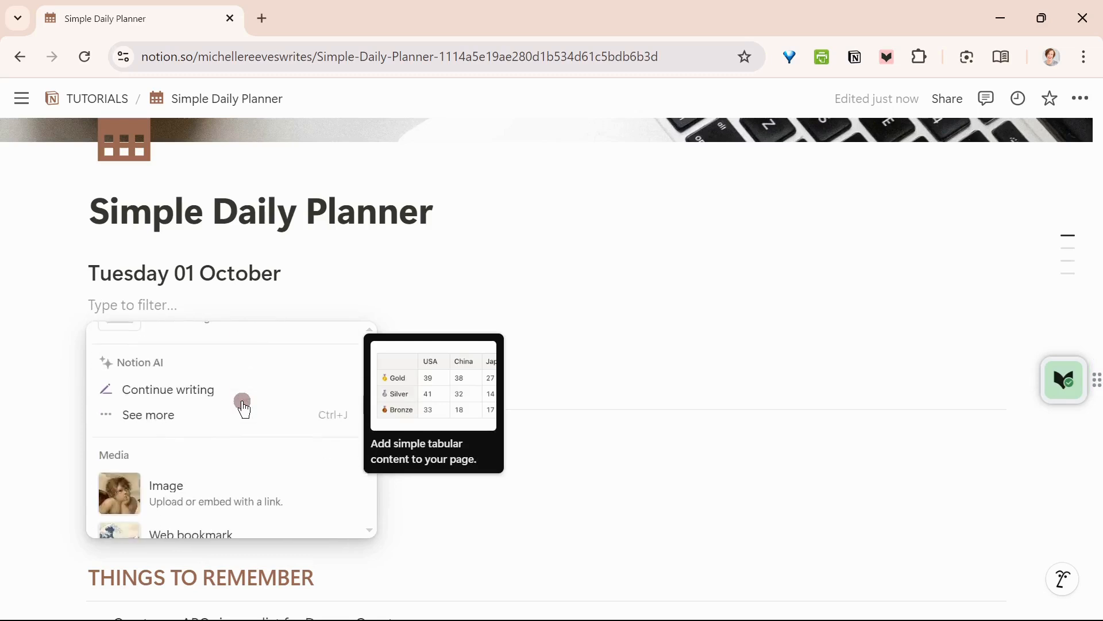
scroll(249, 398, "down", 8)
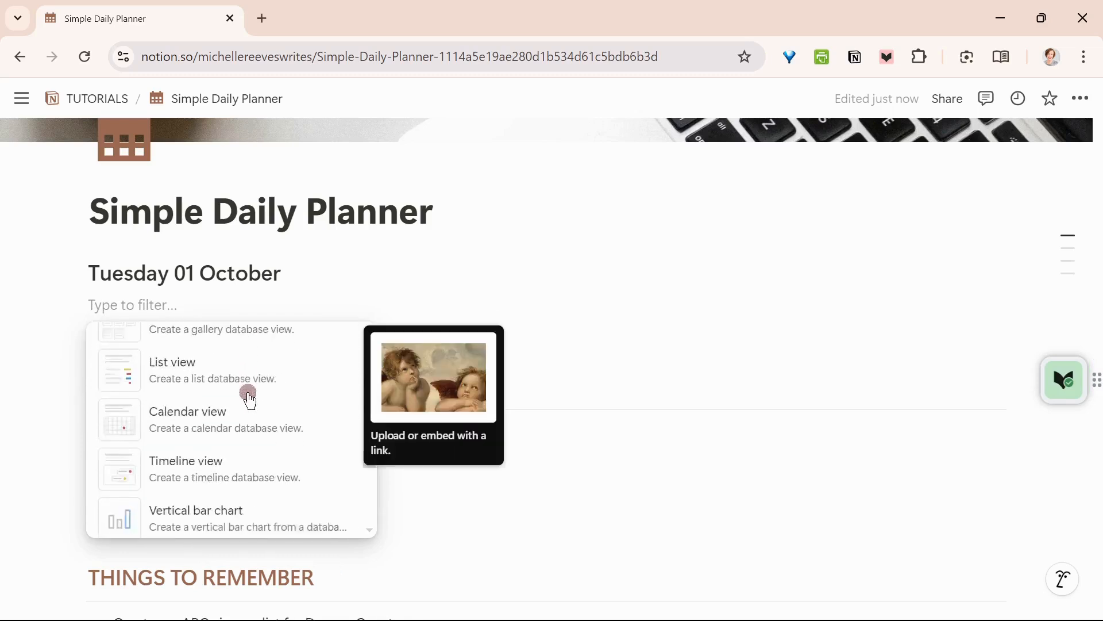
scroll(249, 394, "down", 8)
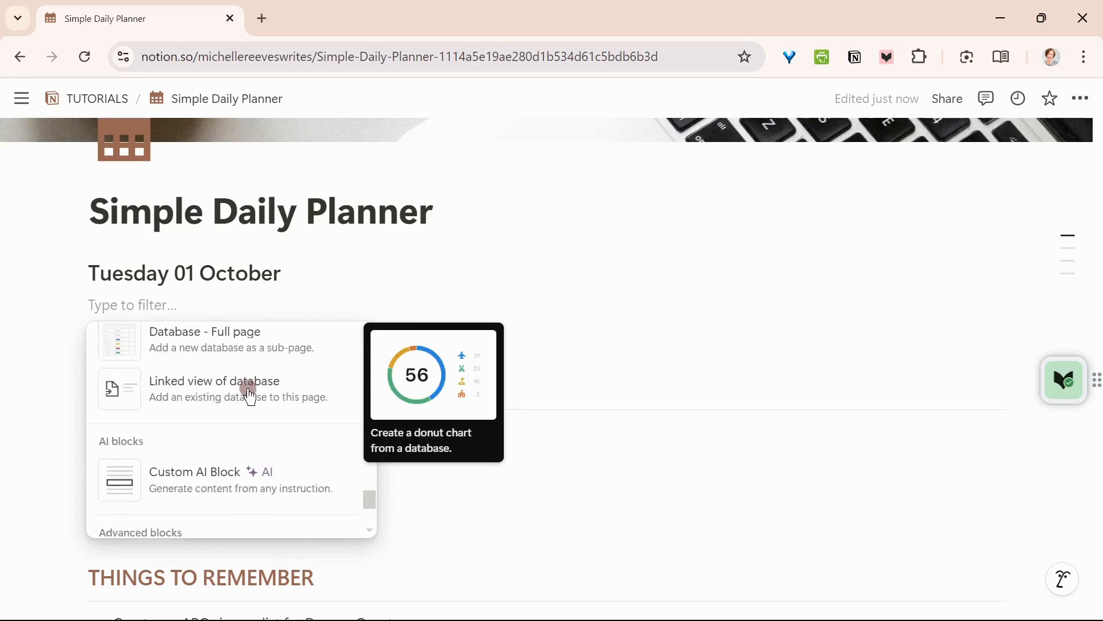
scroll(249, 394, "down", 4)
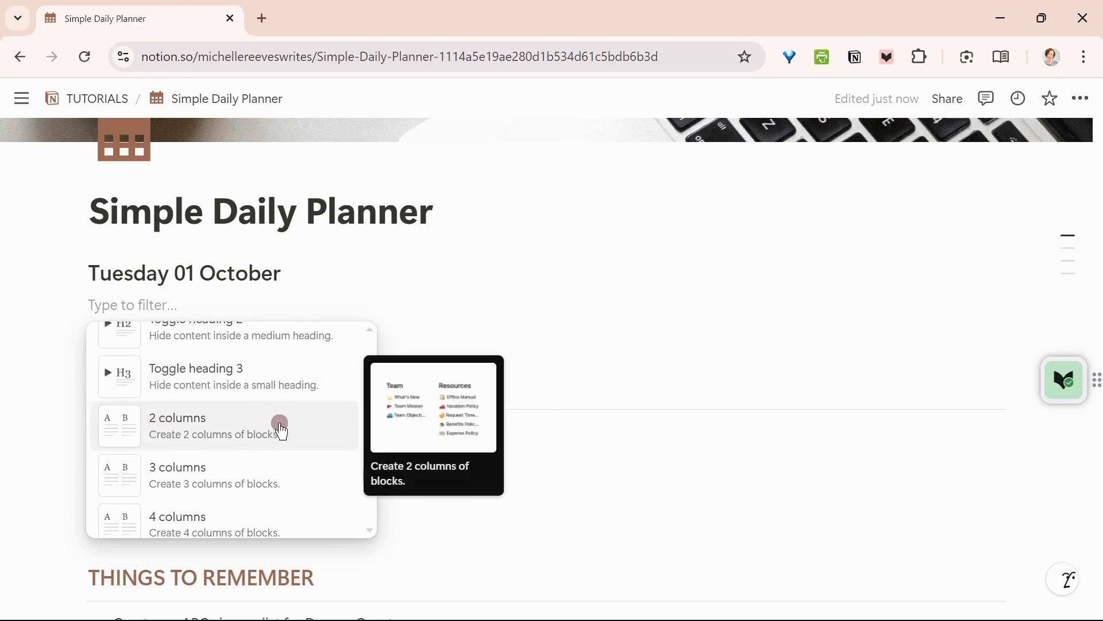
key("Escape")
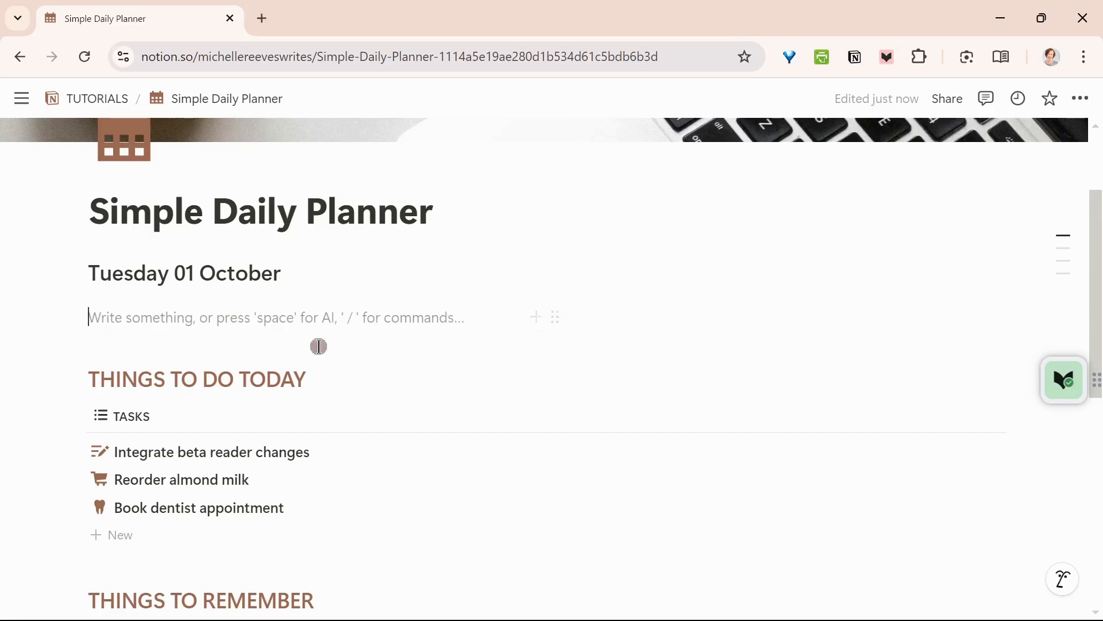
left_click(74, 378)
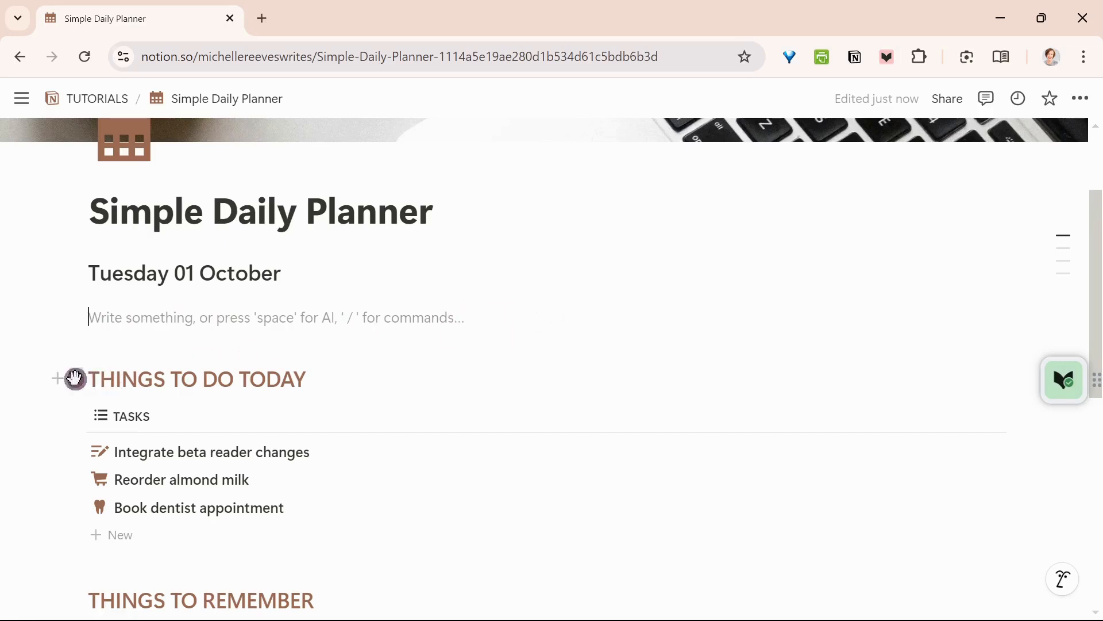
left_click_drag(75, 378, 90, 317)
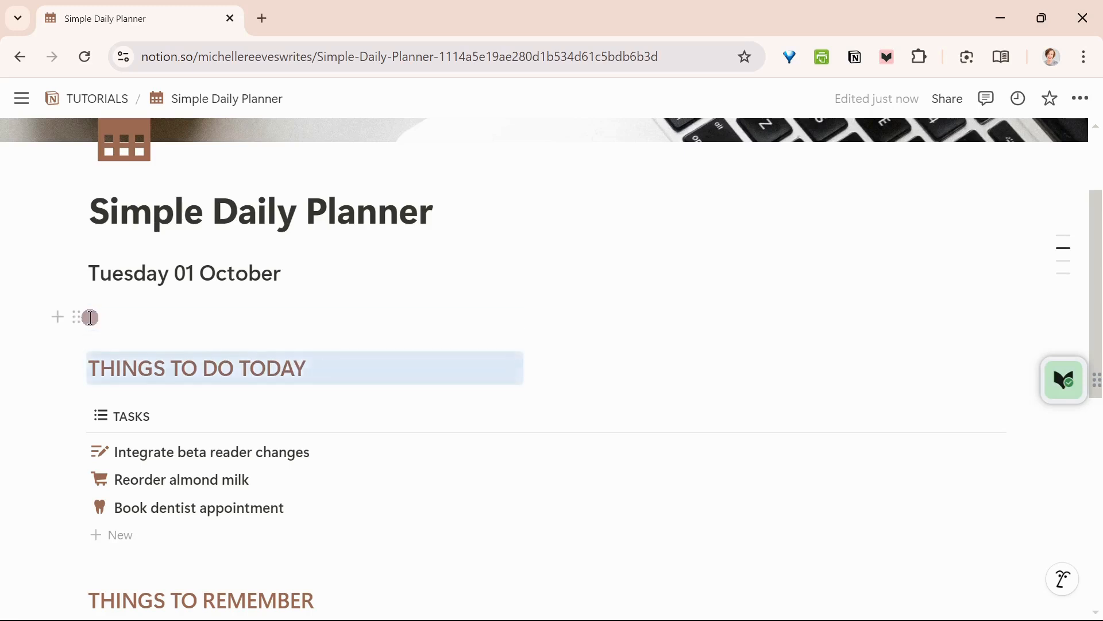
Move the THINGS TO DO TODAY heading to the top of the first column and place the TASKS list directly beneath it
left_click_drag(77, 367, 84, 312)
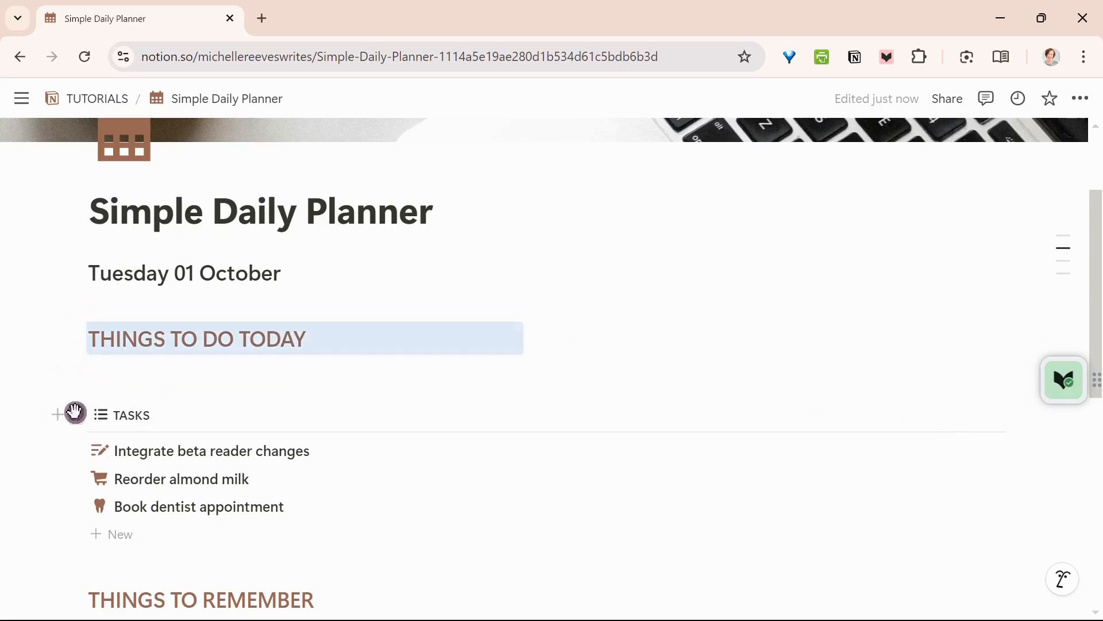
left_click_drag(74, 412, 74, 364)
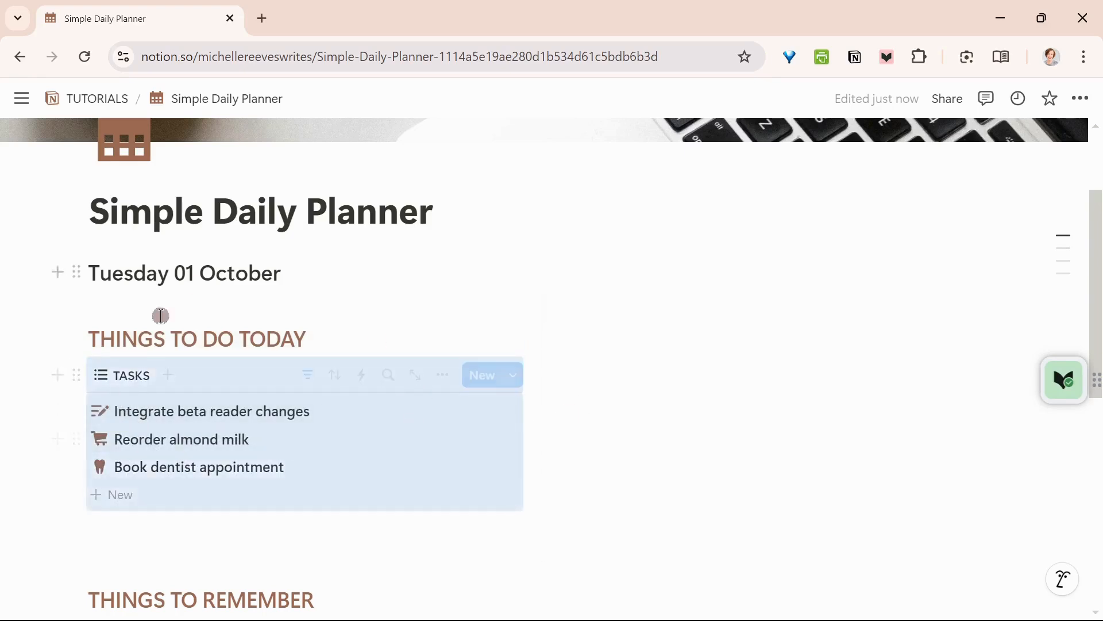
left_click(589, 469)
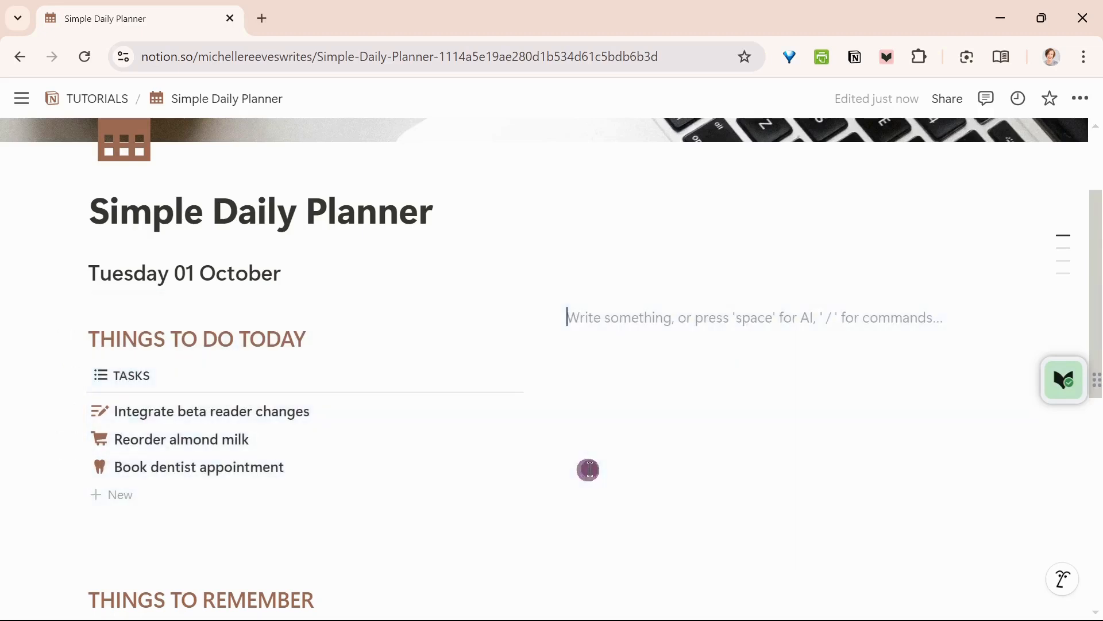
Move the THINGS TO REMEMBER heading, its divider and both bullets into the first column below the TASKS list
scroll(588, 406, "down", 2)
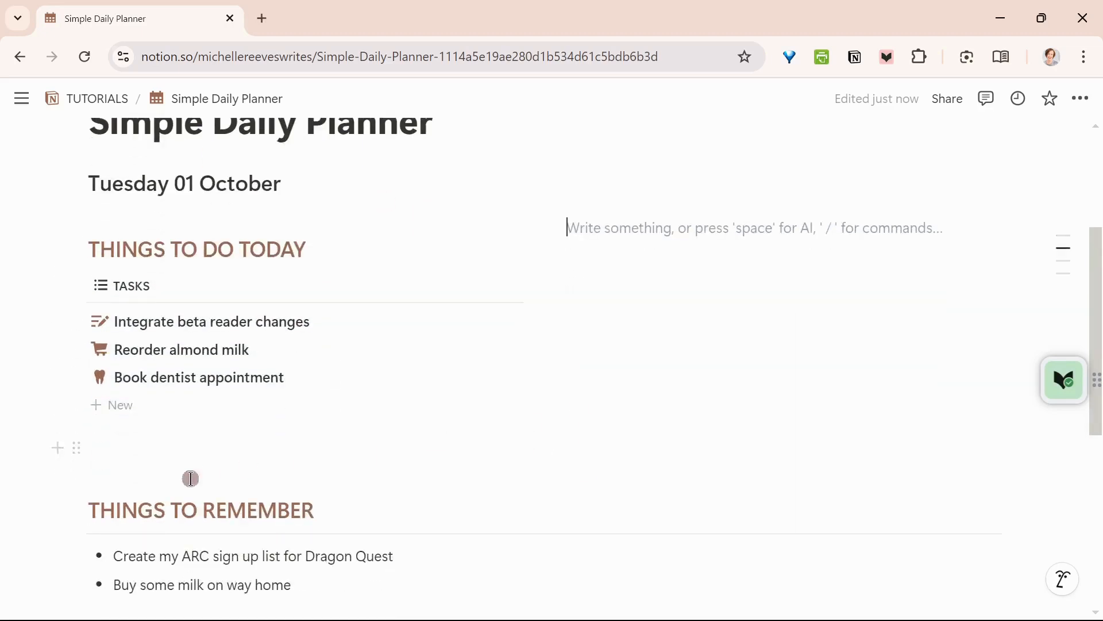
left_click_drag(77, 508, 83, 434)
left_click_drag(73, 529, 448, 506)
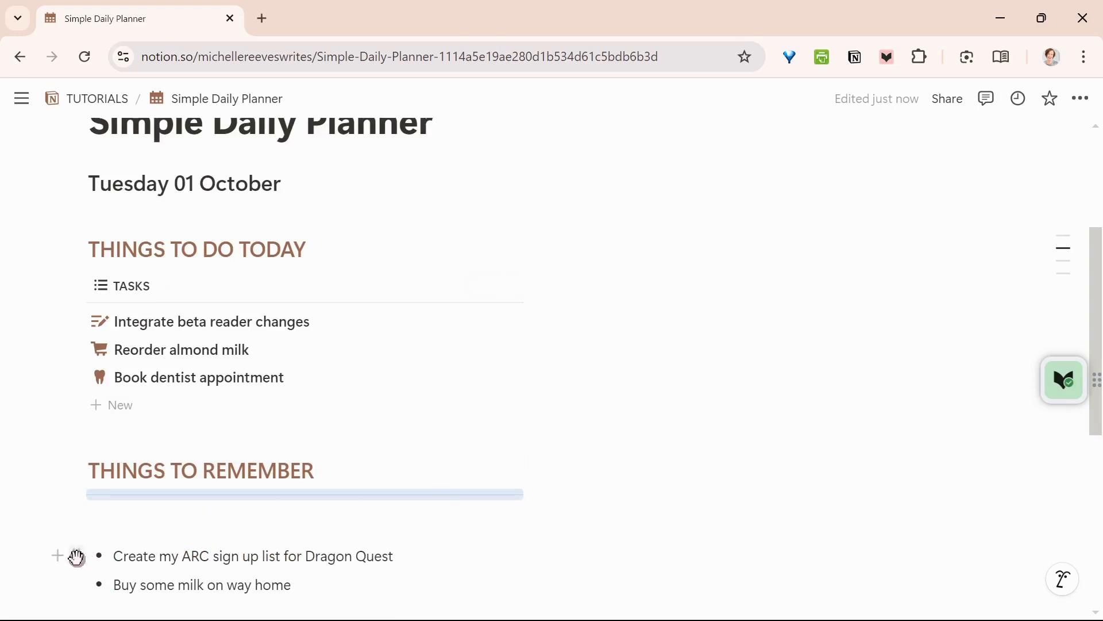
left_click_drag(78, 557, 75, 503)
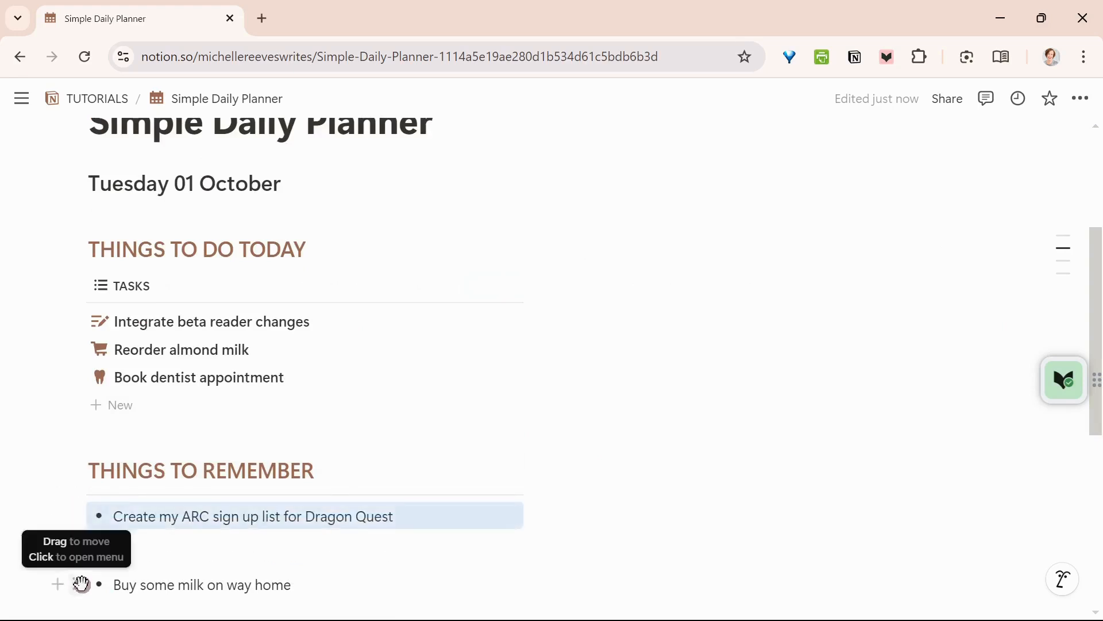
left_click_drag(81, 584, 74, 533)
Move the pencil image into the first column below the reminder bullets and enlarge it to the column's full width
scroll(594, 433, "down", 3)
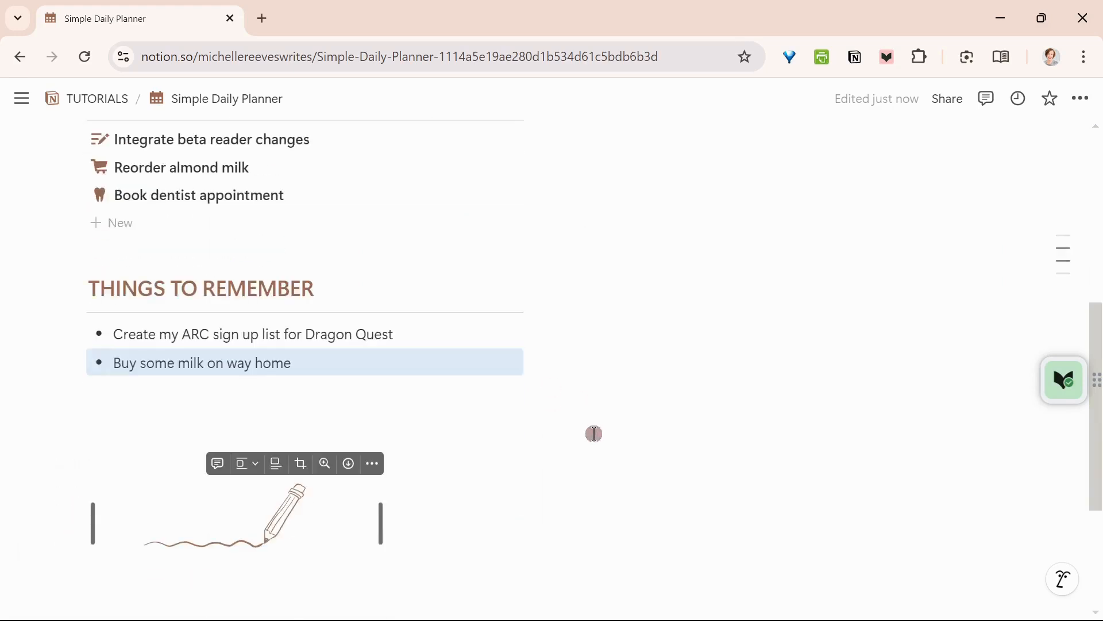
left_click_drag(78, 461, 84, 399)
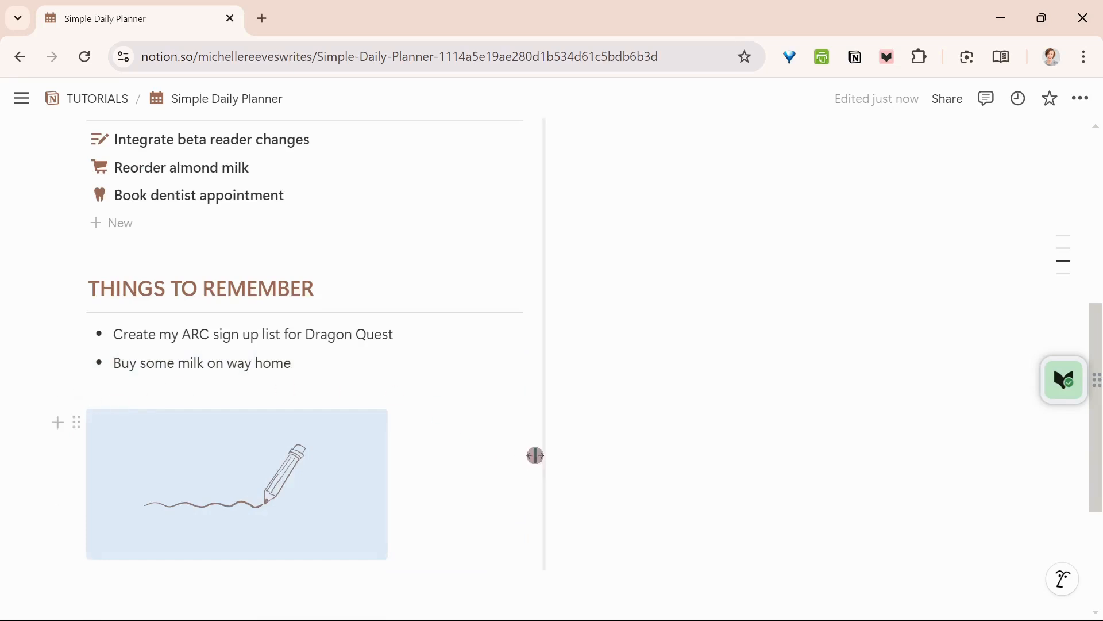
left_click_drag(383, 483, 517, 475)
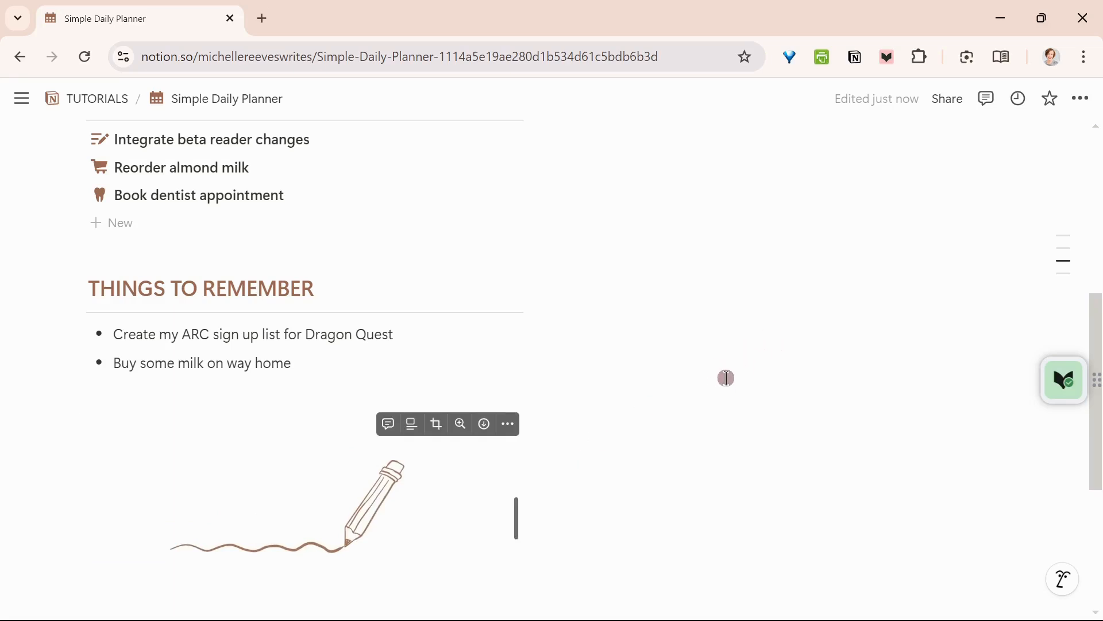
scroll(727, 378, "up", 3)
scroll(727, 377, "down", 7)
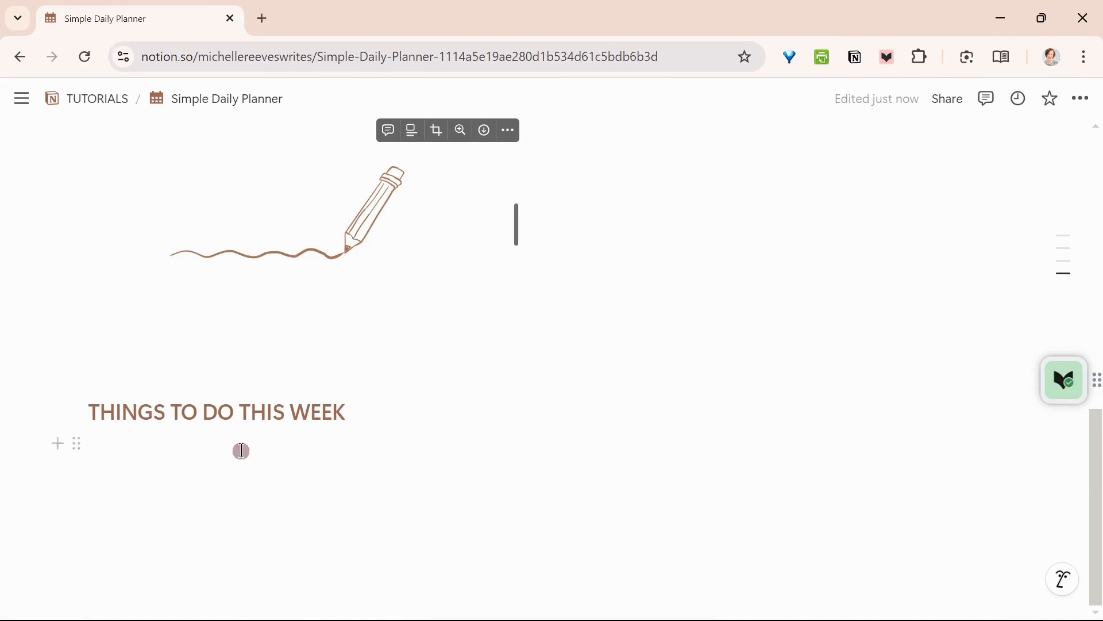
scroll(753, 435, "up", 8)
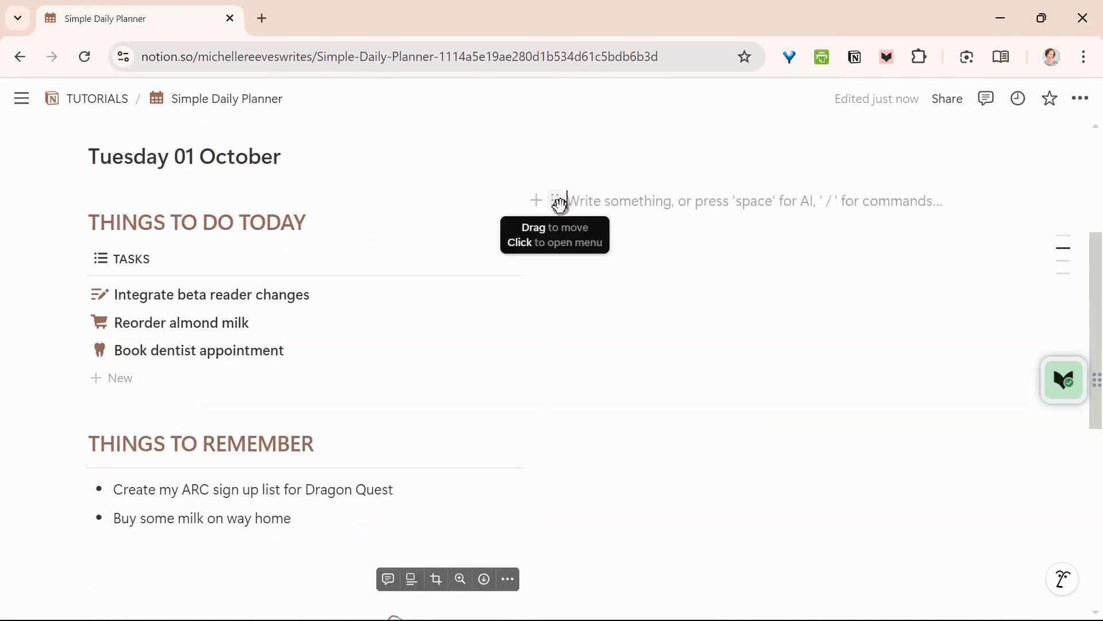
left_click(557, 201)
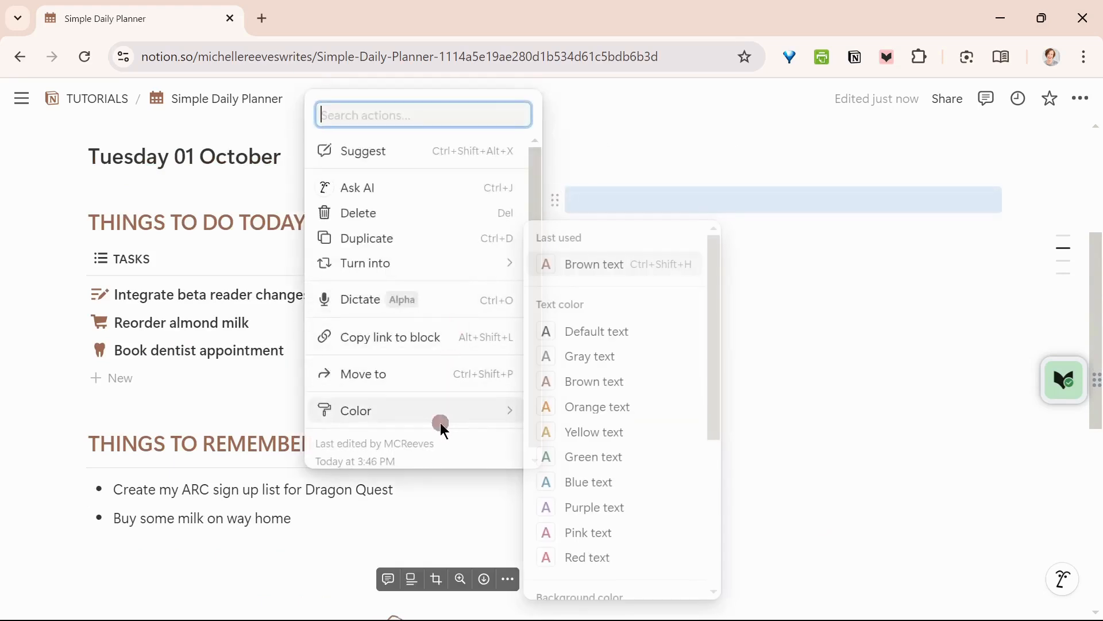
mouse_move(475, 274)
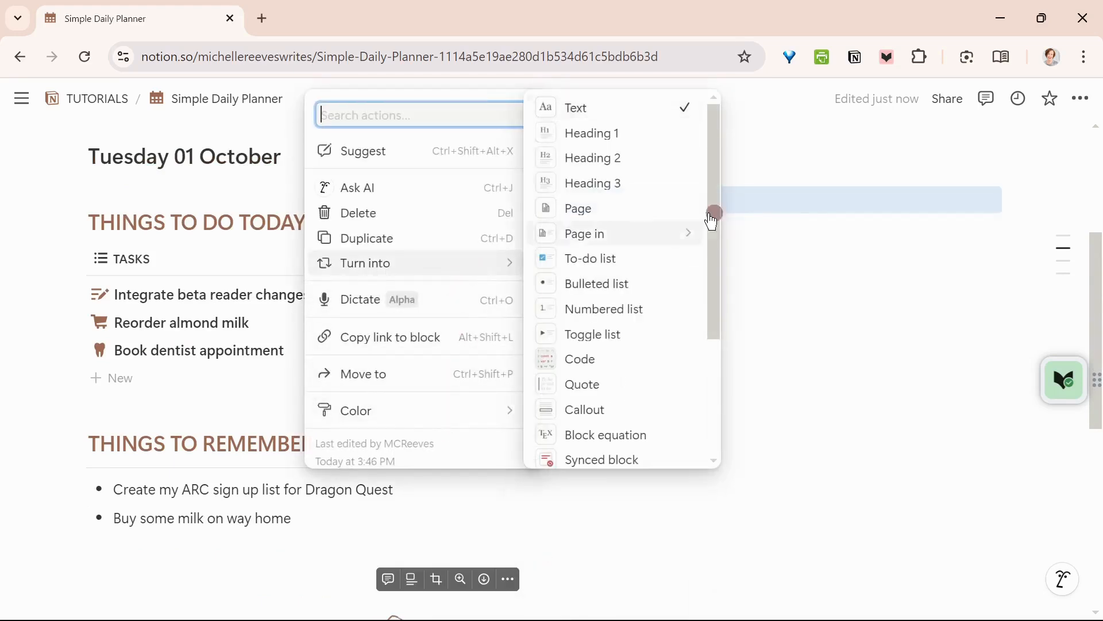
left_click(763, 246)
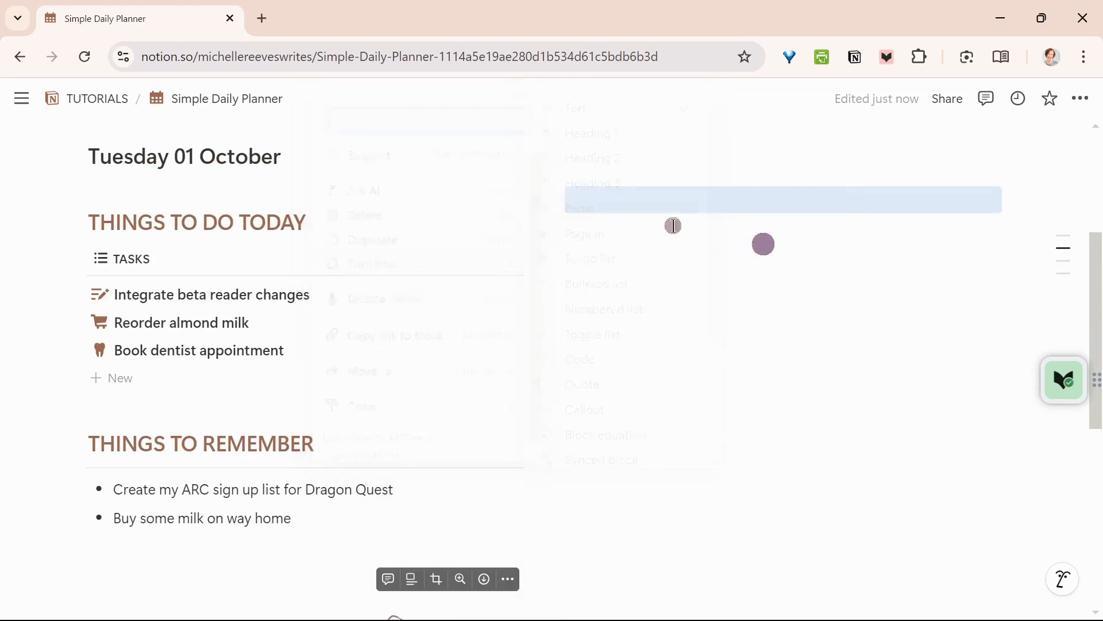
left_click(531, 200)
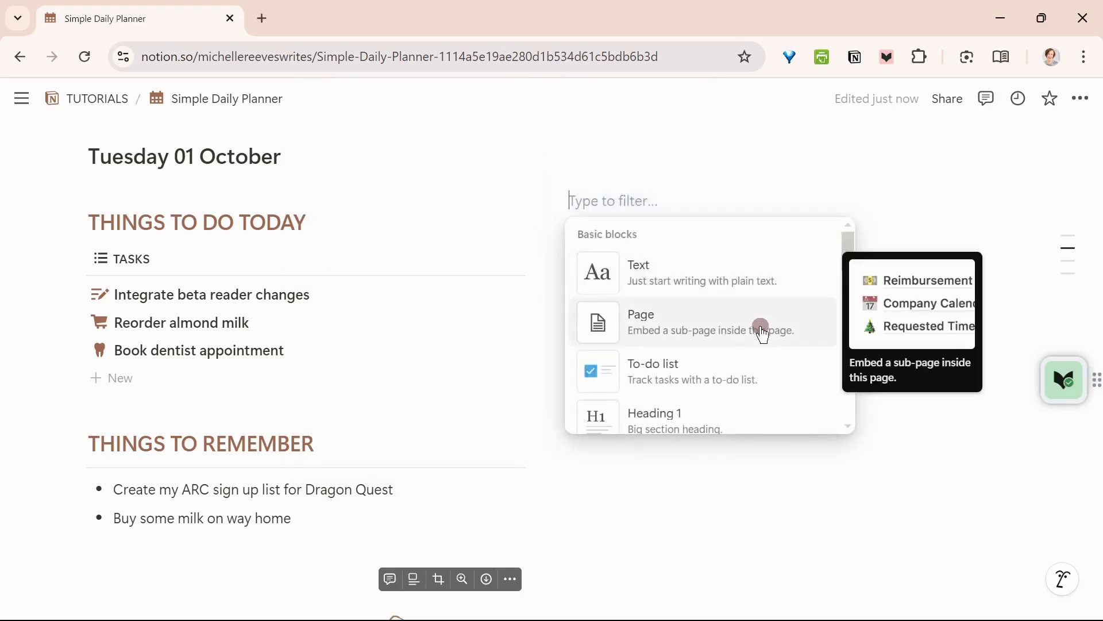
scroll(761, 333, "down", 10)
left_click(691, 285)
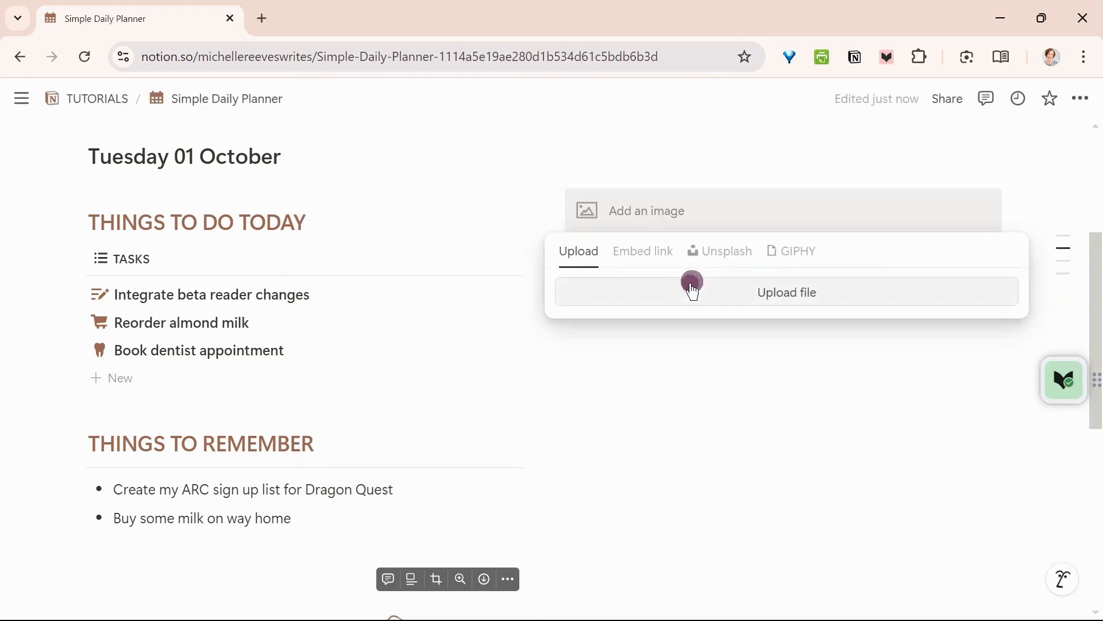
left_click(756, 295)
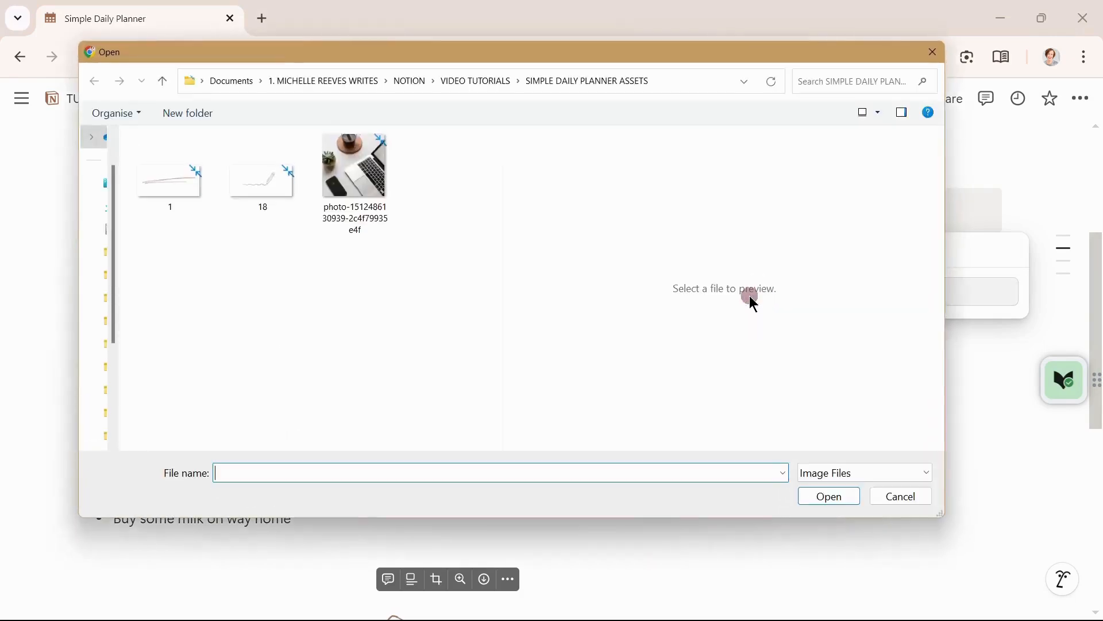
left_click(350, 187)
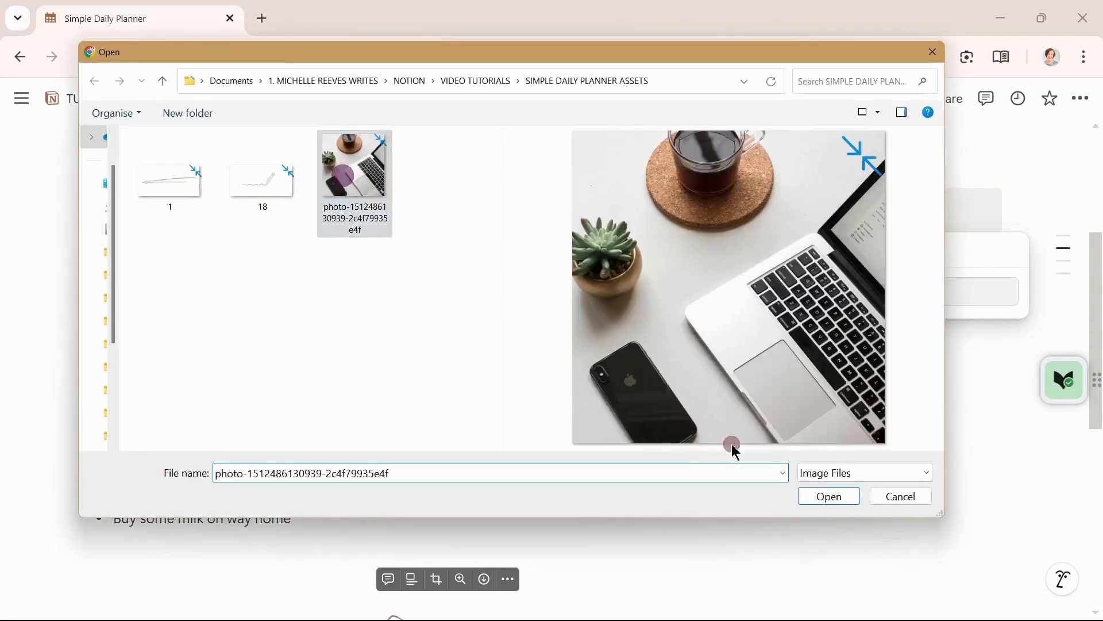
left_click(827, 496)
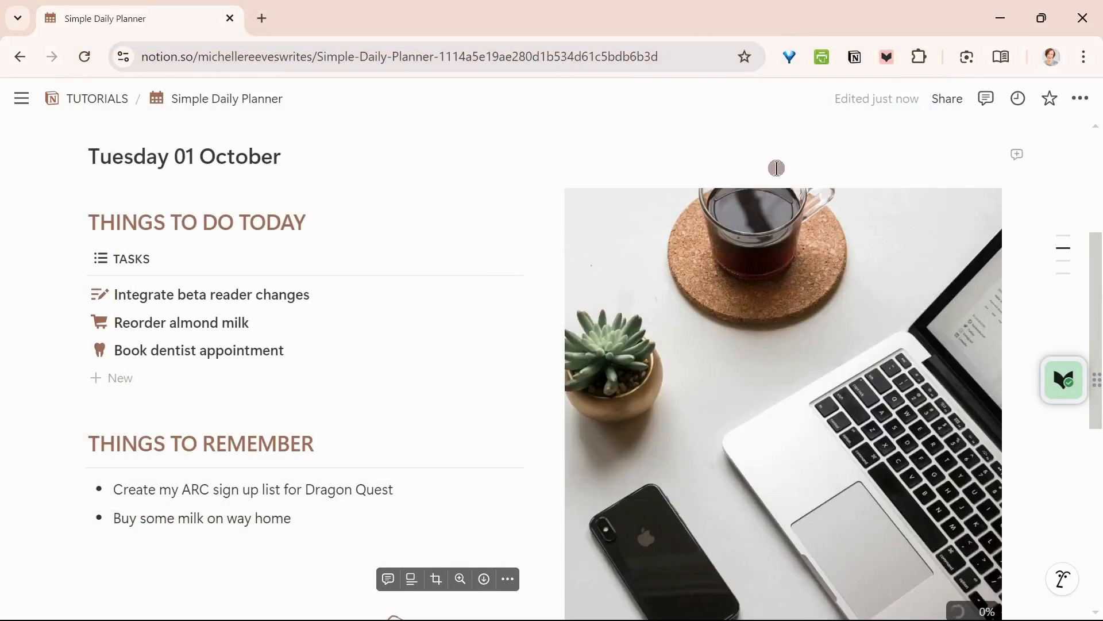
Compare the height of the desk photo in the second column with the content of the first column
left_click_drag(1098, 298, 1087, 360)
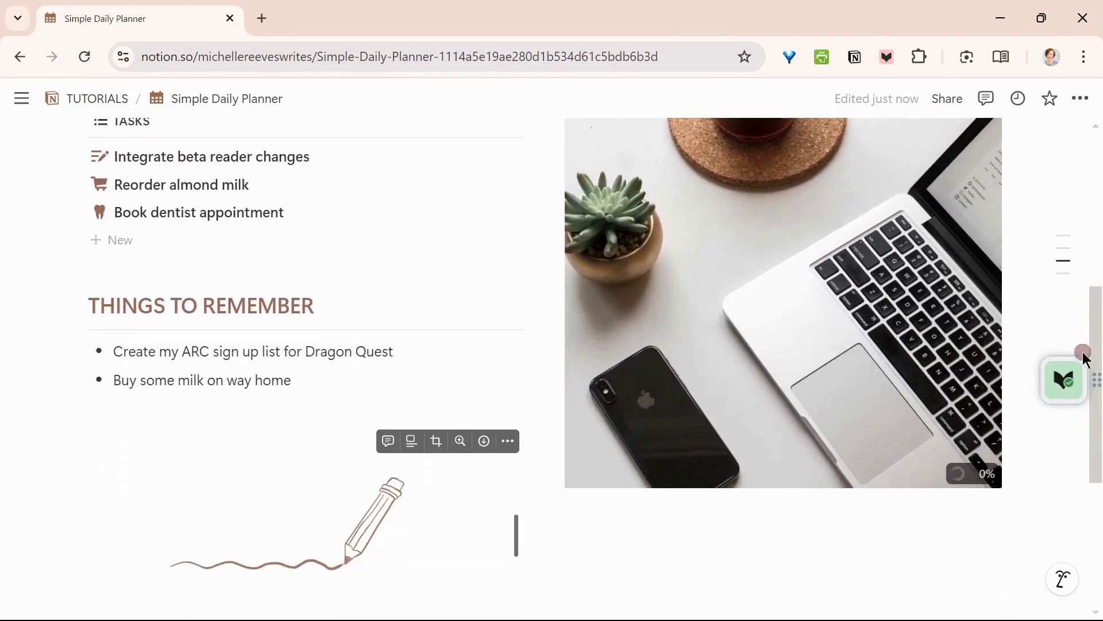
scroll(873, 300, "up", 3)
scroll(874, 301, "down", 2)
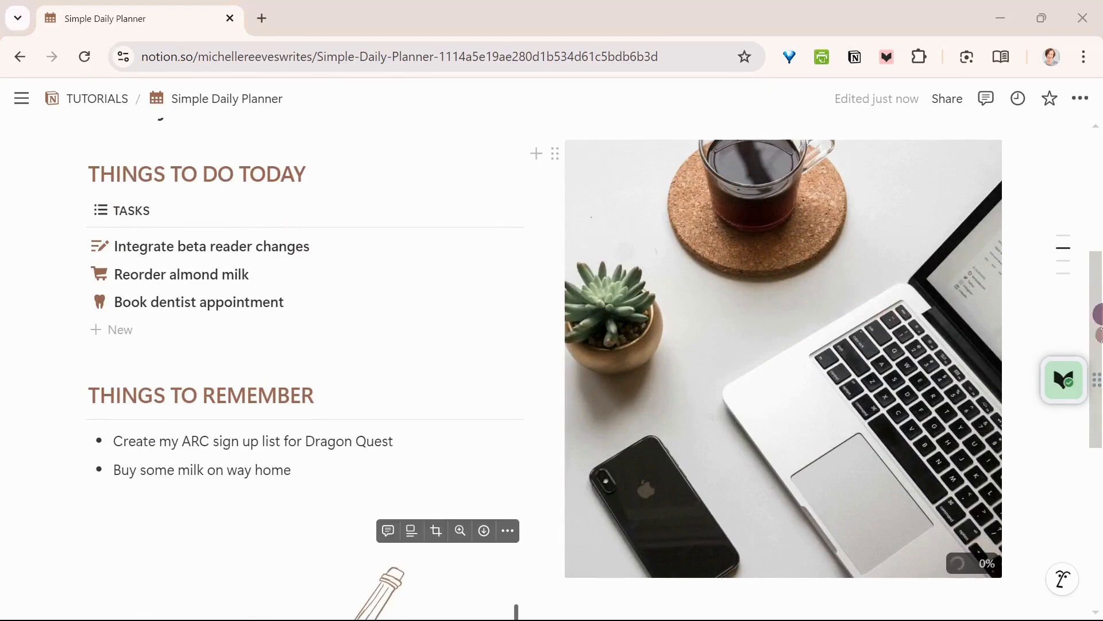
scroll(971, 334, "down", 5)
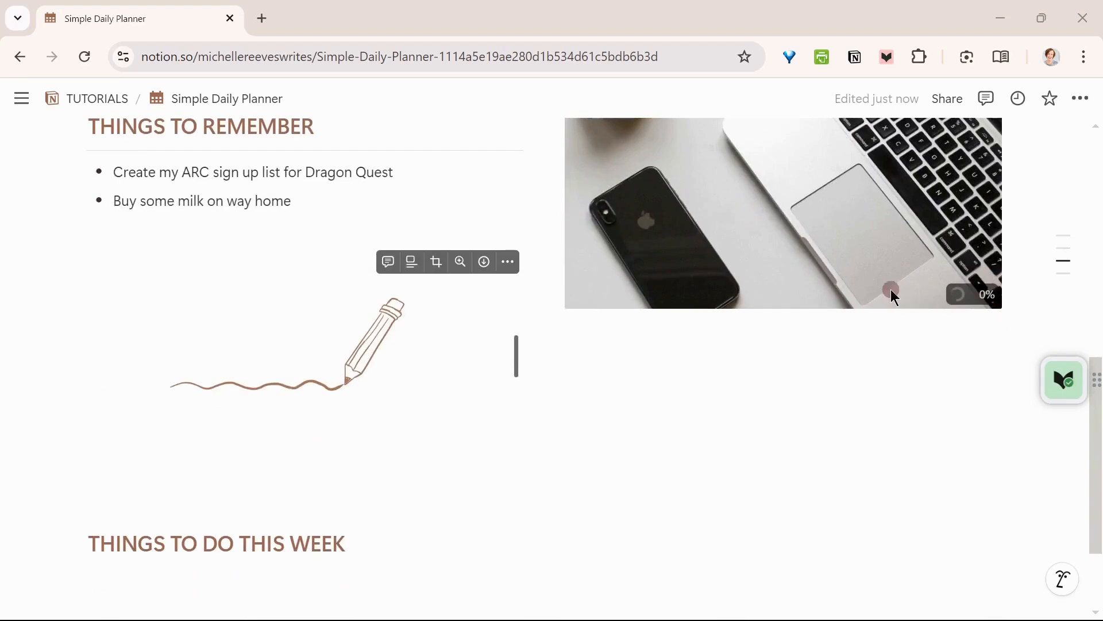
scroll(775, 350, "up", 2)
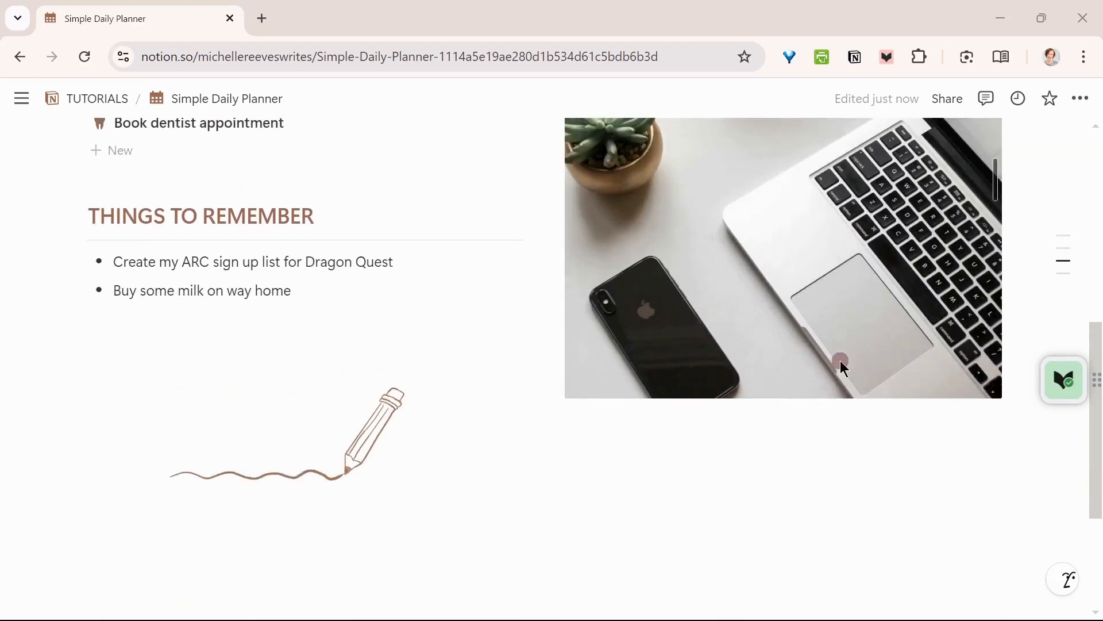
scroll(841, 363, "up", 5)
scroll(841, 364, "down", 6)
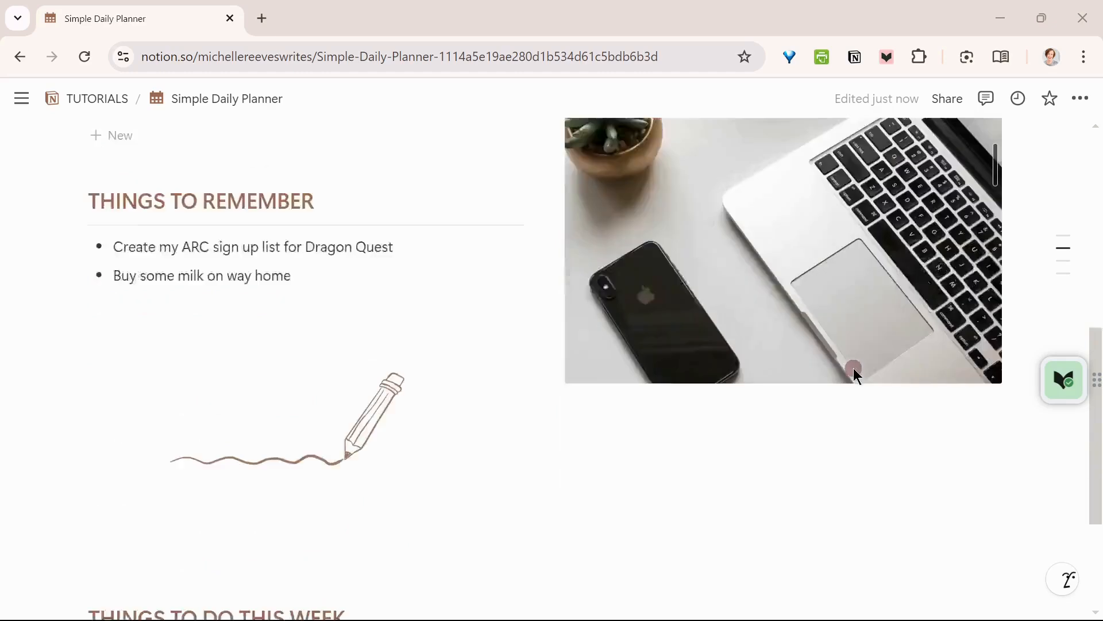
scroll(812, 304, "up", 5)
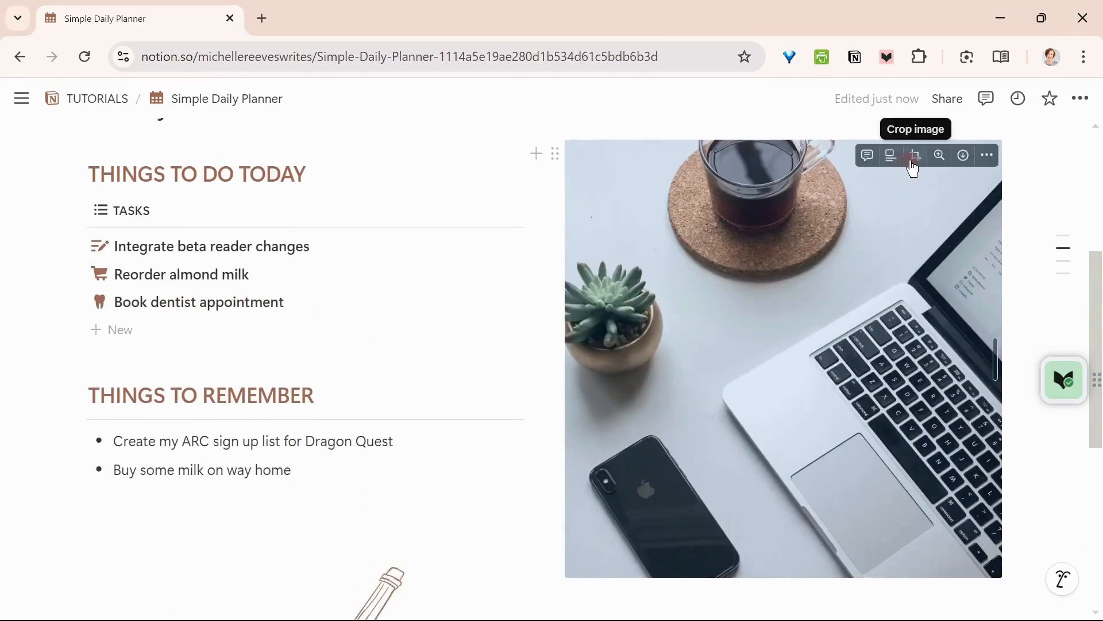
Crop the desk photo to a 9:16 portrait ratio, keeping its left part with the plant and the phone, and save the crop
left_click(917, 161)
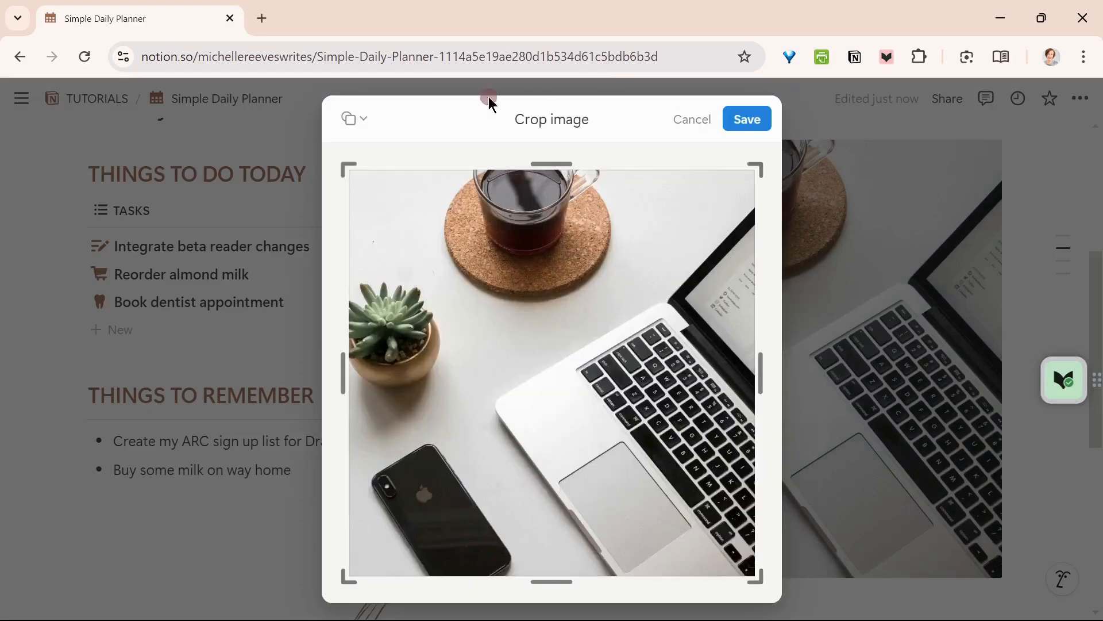
left_click(355, 119)
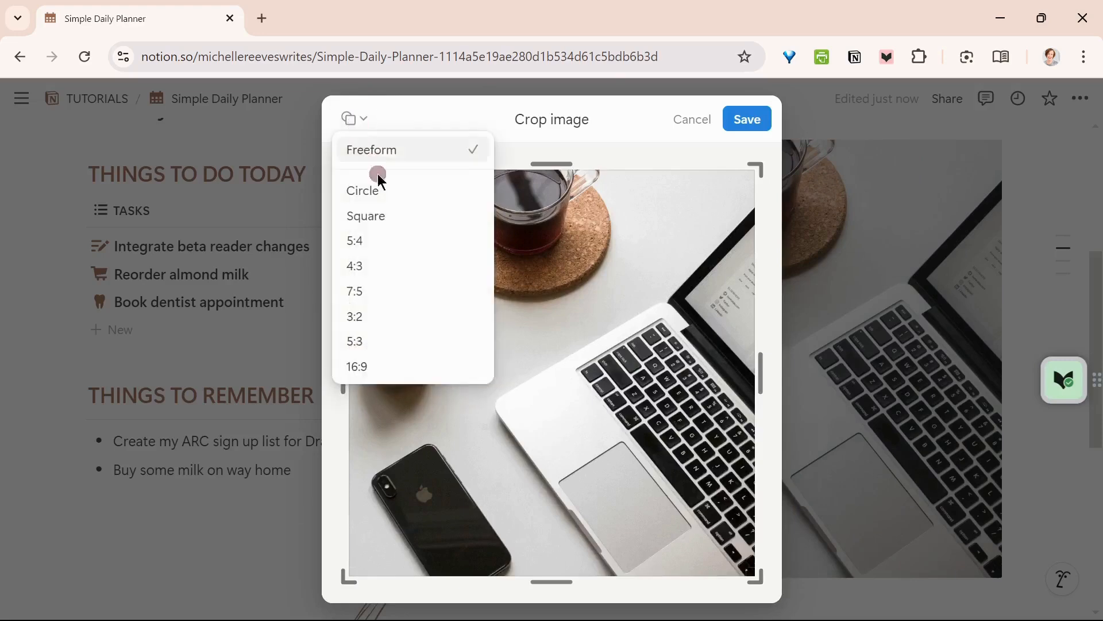
left_click(396, 377)
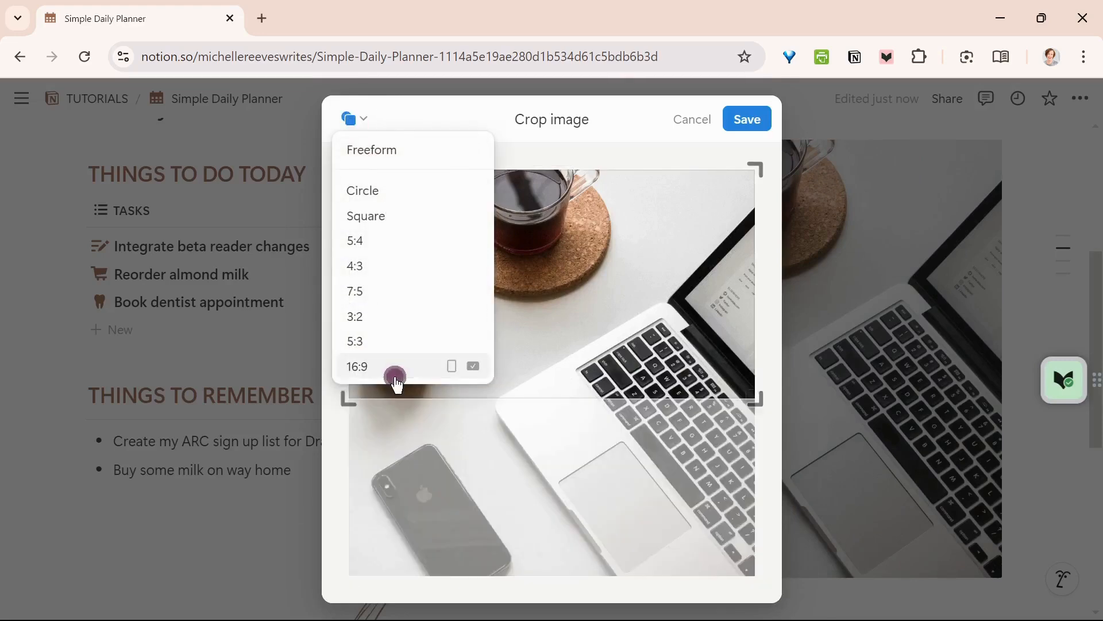
left_click(452, 368)
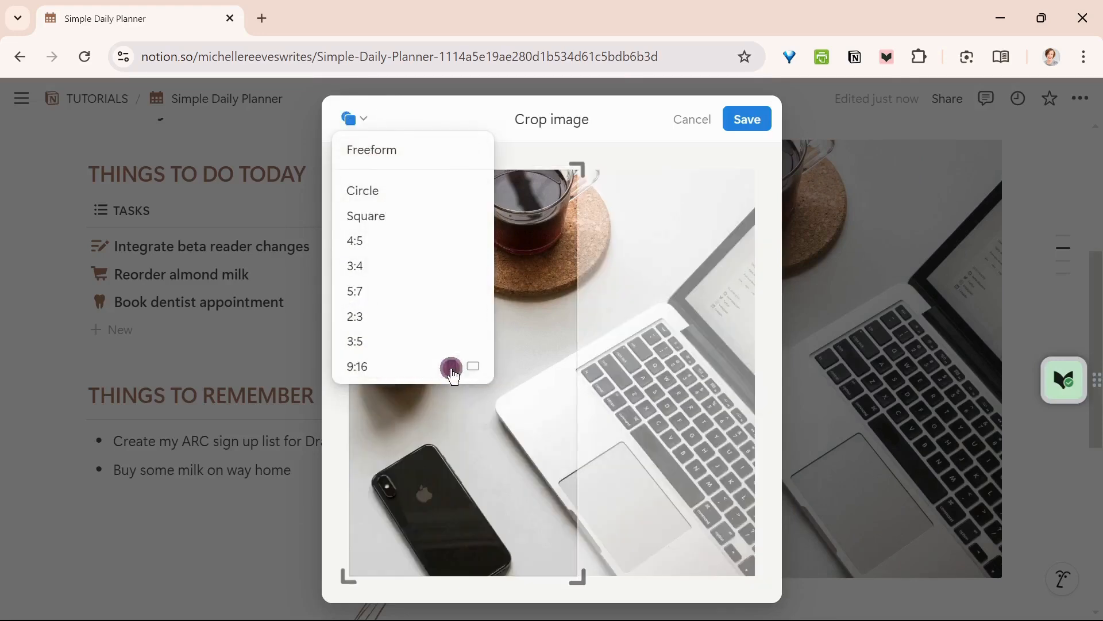
left_click(539, 420)
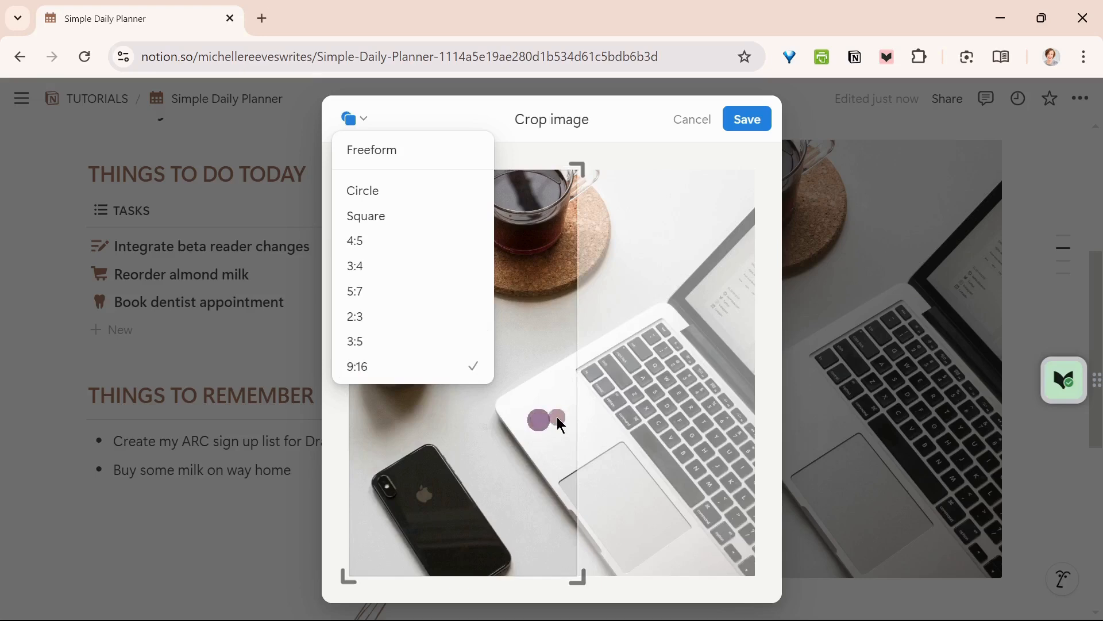
left_click_drag(530, 342, 573, 345)
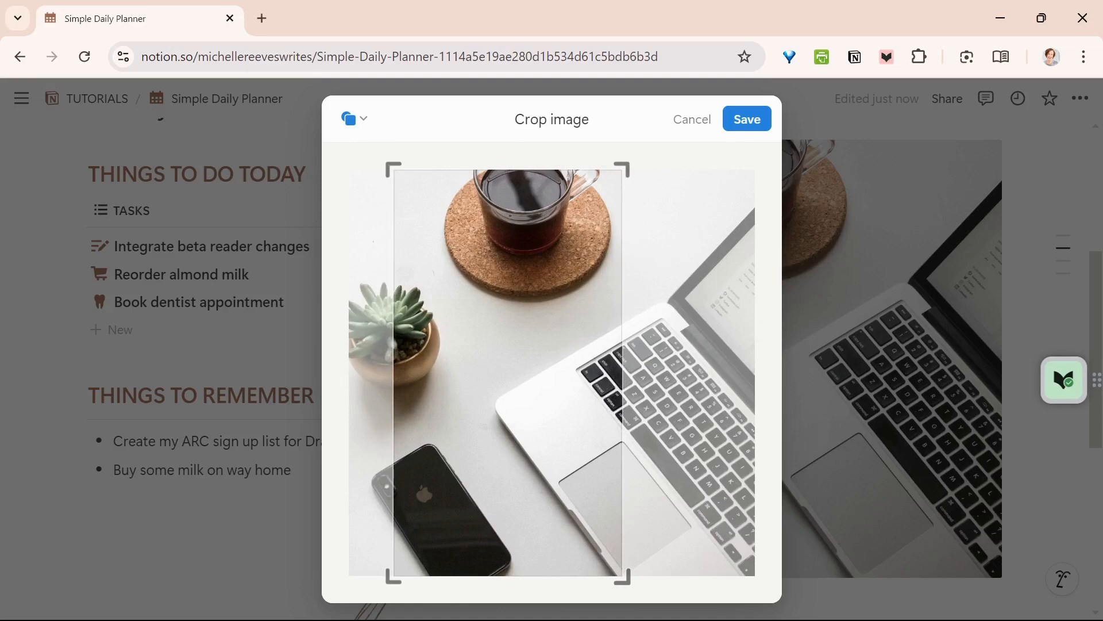
left_click_drag(565, 376, 517, 382)
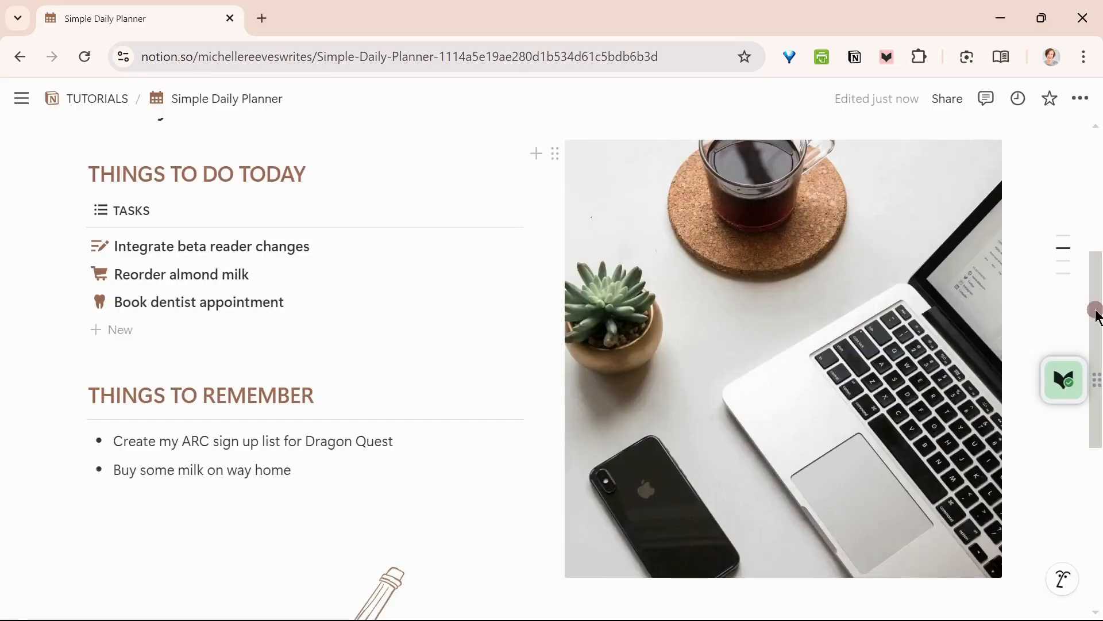
Try enlarging the cropped desk photo to the second column's full width and undo the resize
left_click_drag(1096, 310, 1089, 407)
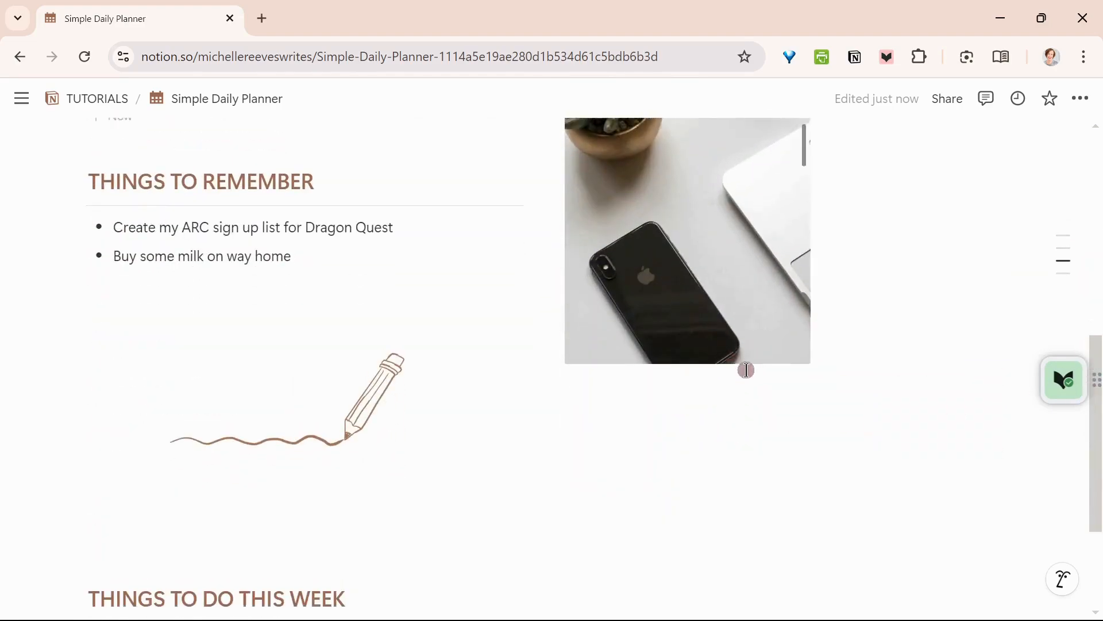
scroll(747, 379, "up", 4)
scroll(747, 381, "down", 2)
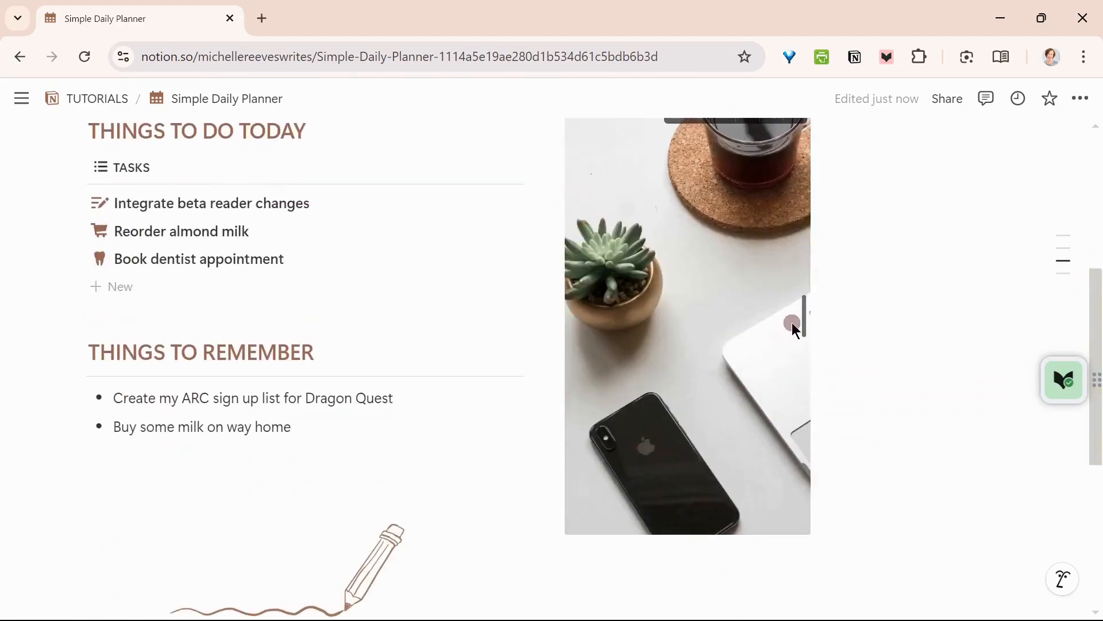
left_click_drag(795, 327, 983, 384)
key("ctrl+z")
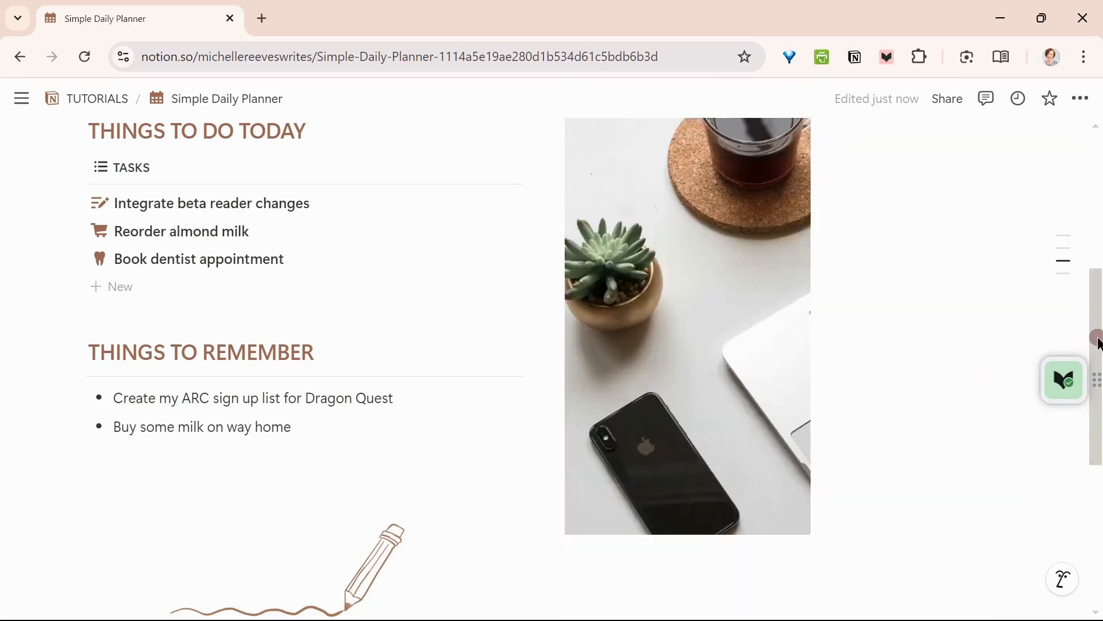
Enlarge the cropped desk photo until it fills the full width of the second column
left_click(733, 368)
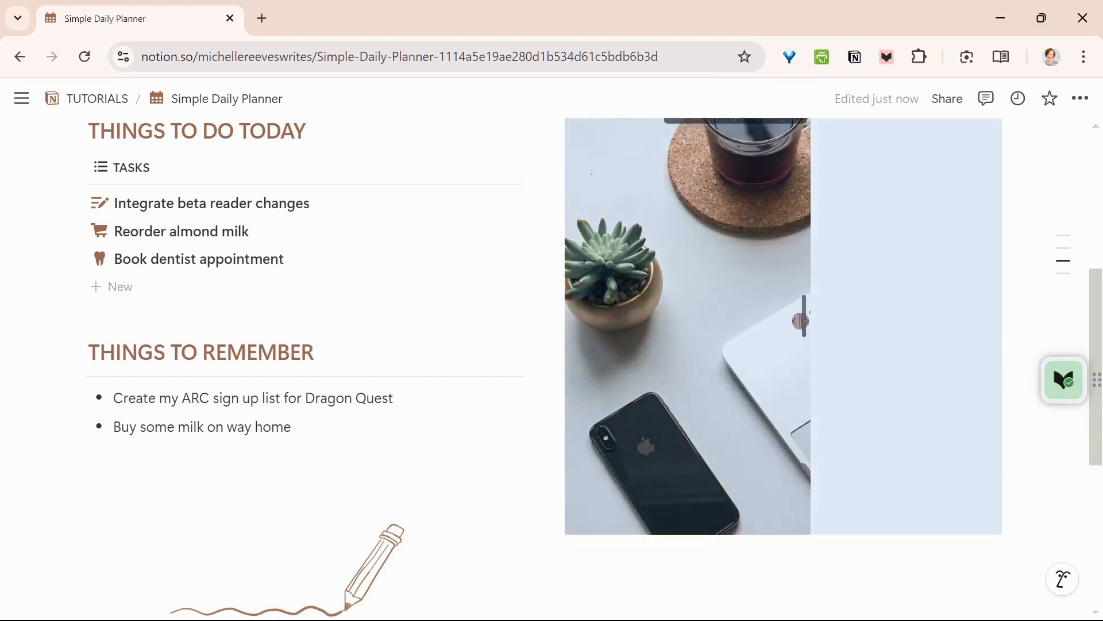
double_click(804, 321)
left_click_drag(806, 323, 1015, 351)
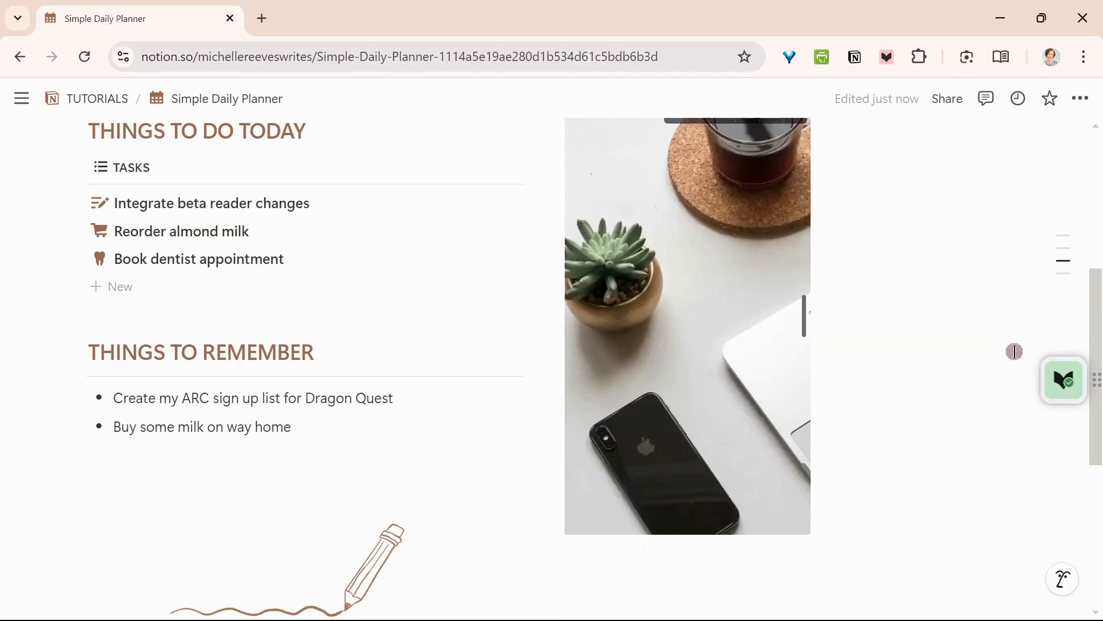
left_click_drag(806, 325, 818, 330)
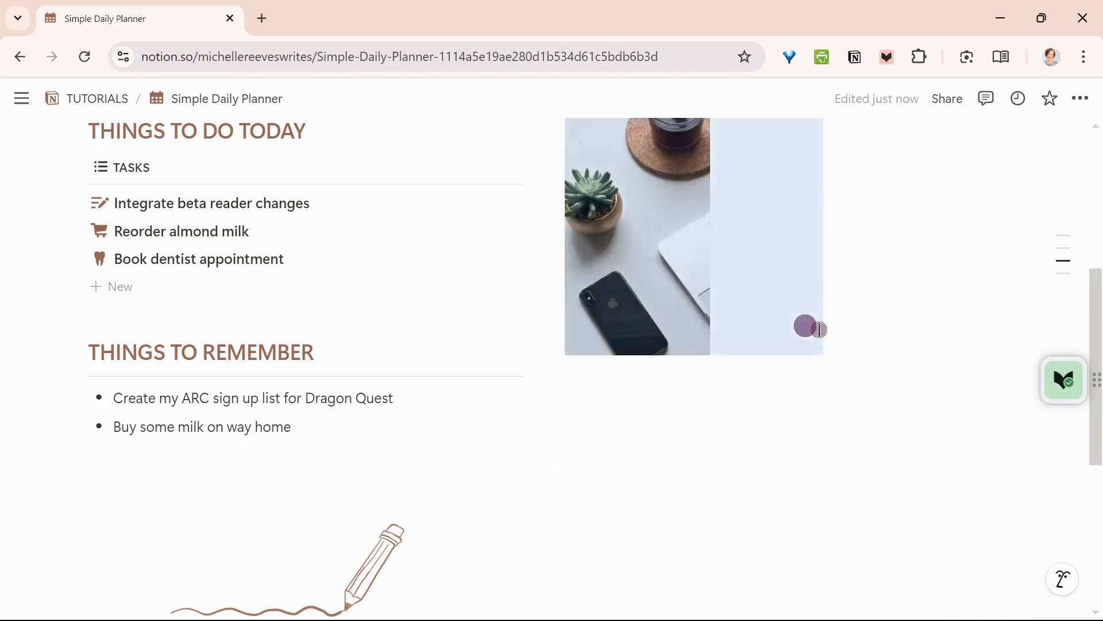
scroll(981, 365, "down", 3)
left_click(981, 365)
left_click(675, 154)
scroll(747, 287, "up", 6)
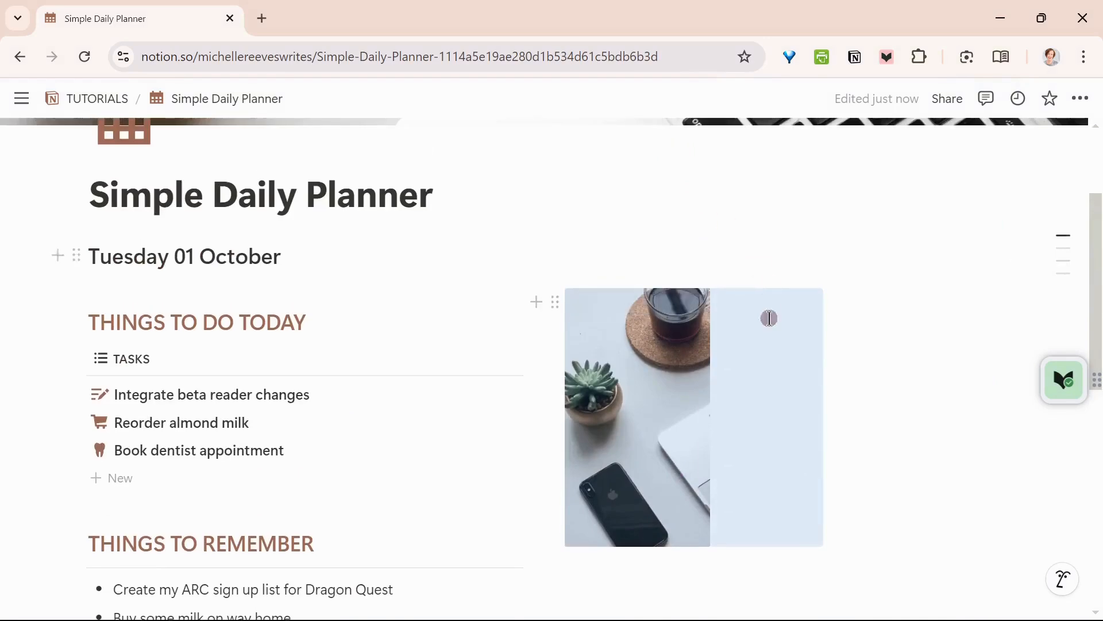
left_click_drag(697, 423, 1006, 456)
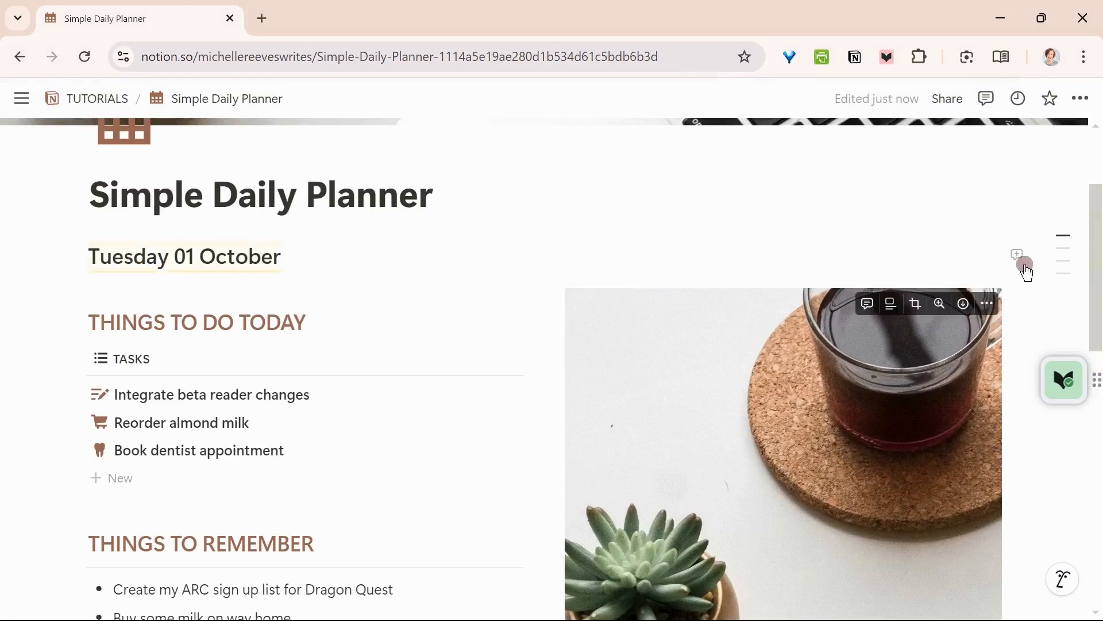
Compare the height of the enlarged desk photo with the tasks, reminders and pencil drawing in the first column
scroll(1025, 264, "down", 2)
scroll(1026, 264, "down", 10)
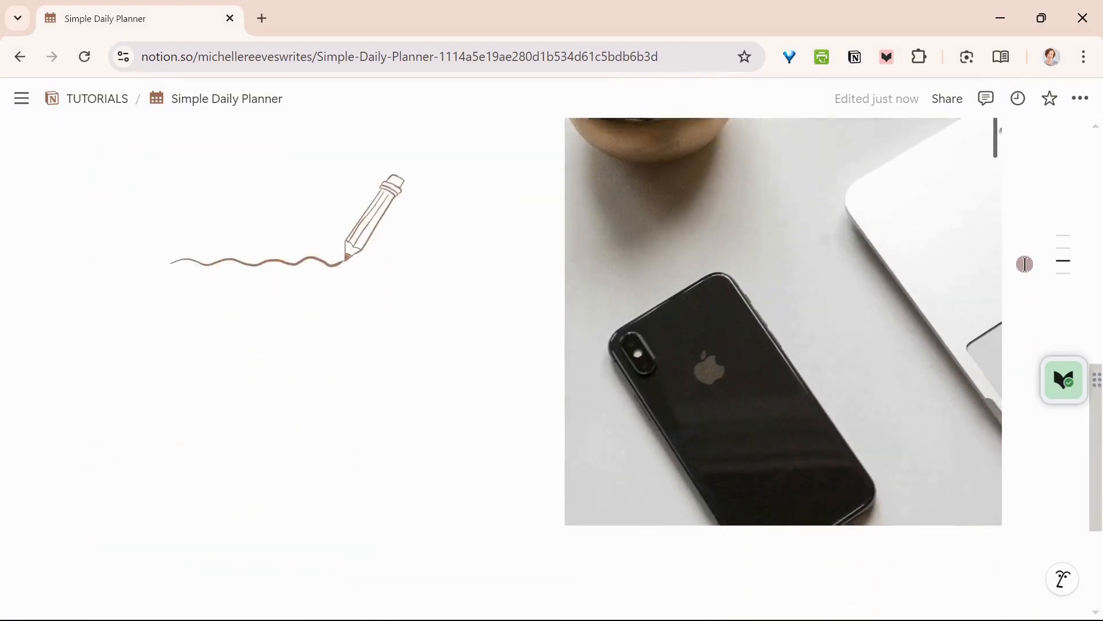
scroll(1026, 264, "up", 2)
scroll(1026, 265, "up", 4)
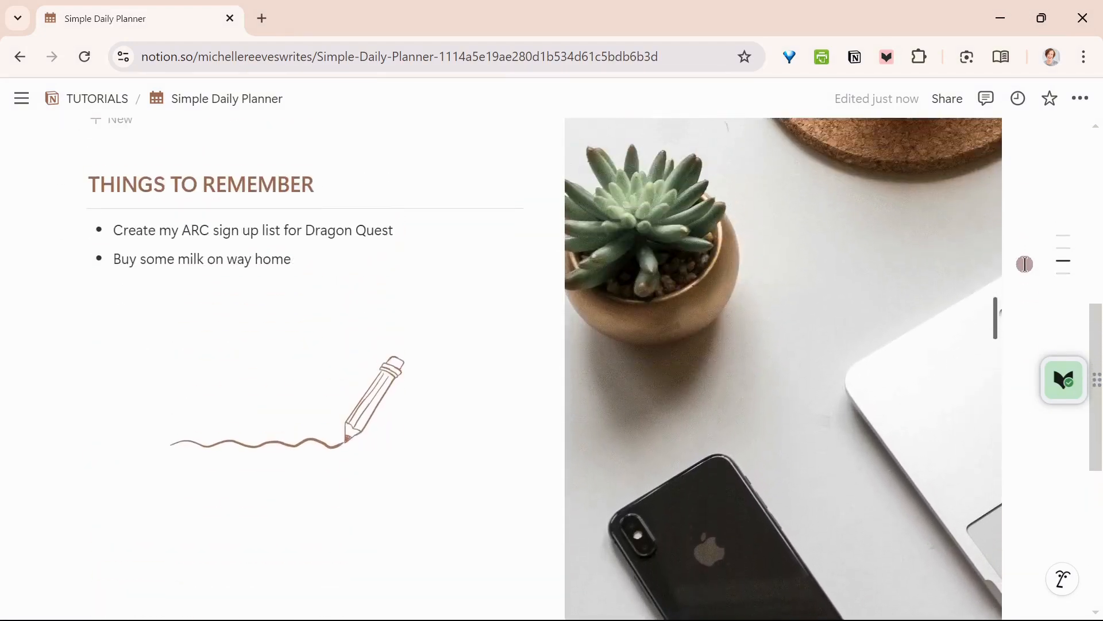
scroll(1026, 264, "down", 4)
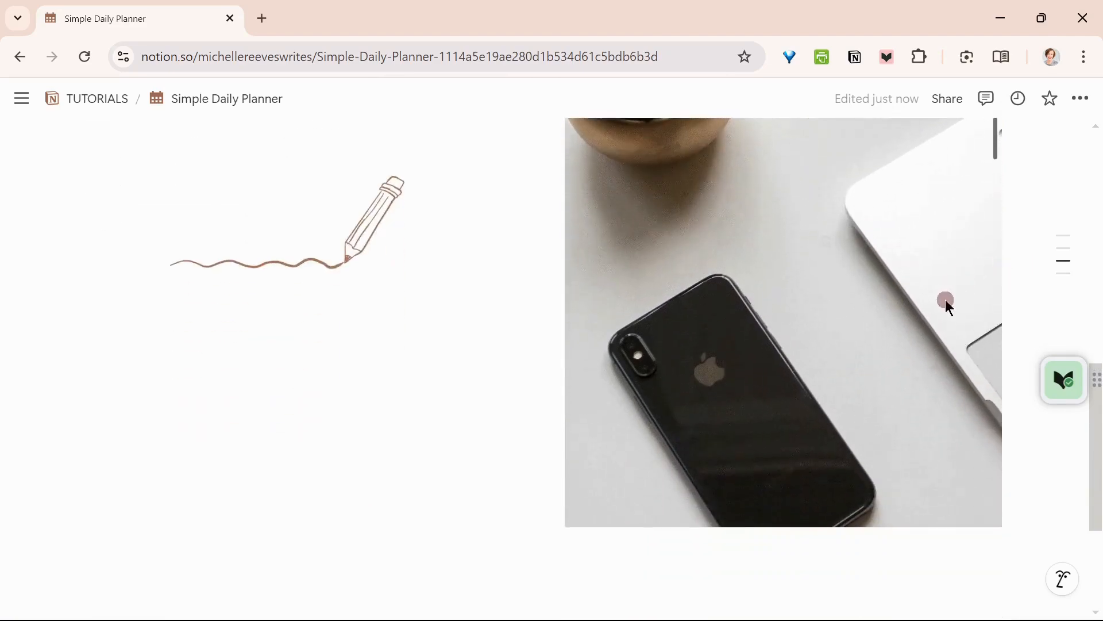
scroll(502, 419, "up", 8)
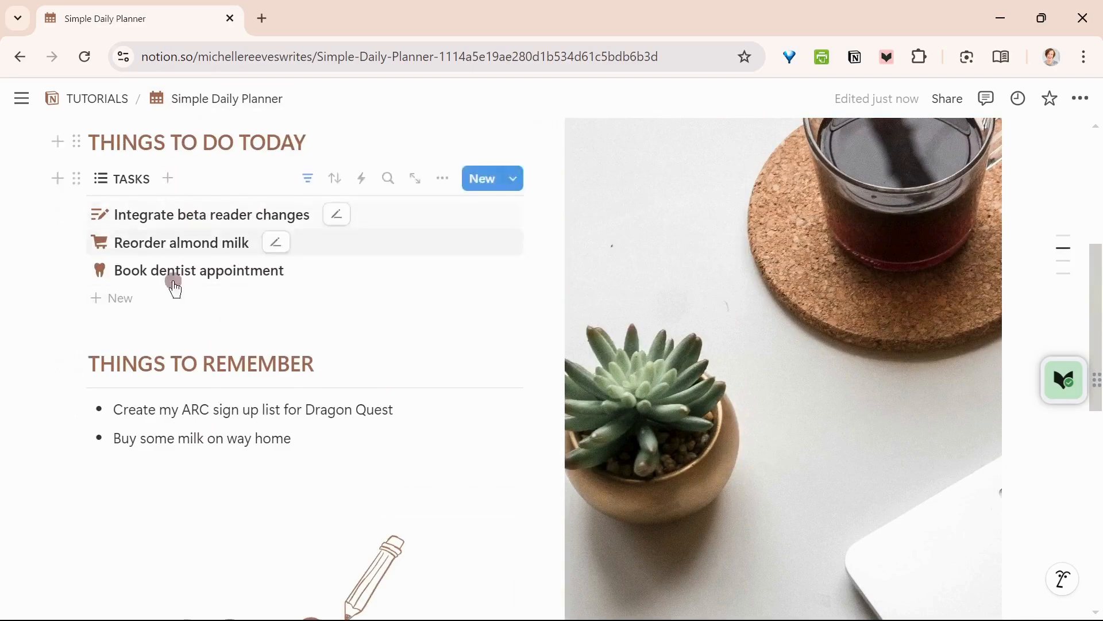
scroll(746, 403, "down", 8)
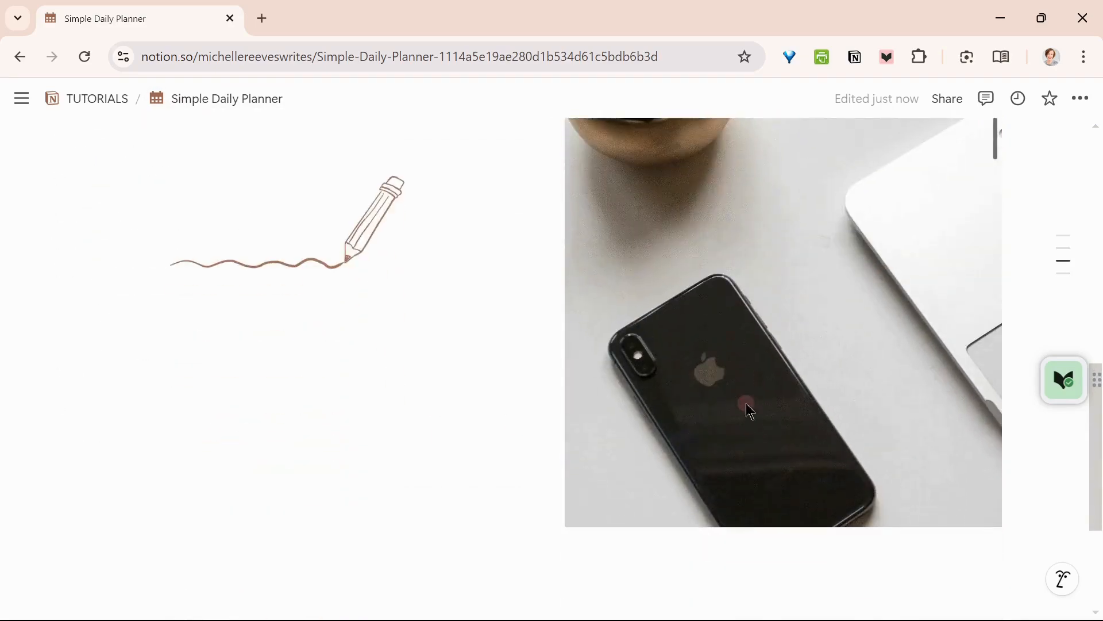
scroll(746, 402, "up", 4)
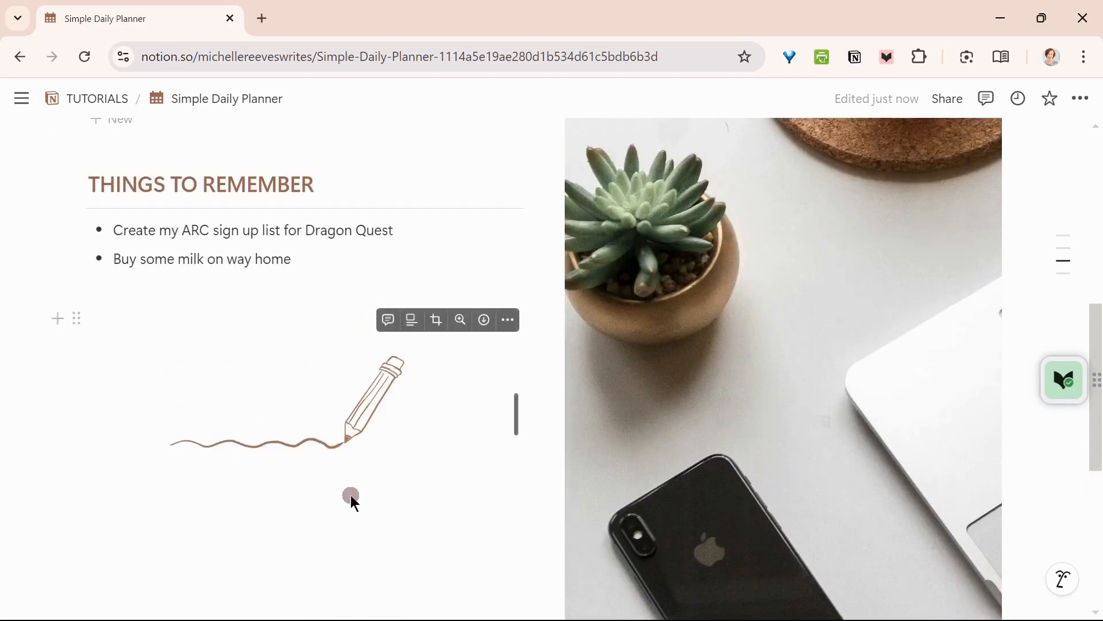
Delete the empty line above the THINGS TO DO THIS WEEK heading
scroll(846, 398, "down", 9)
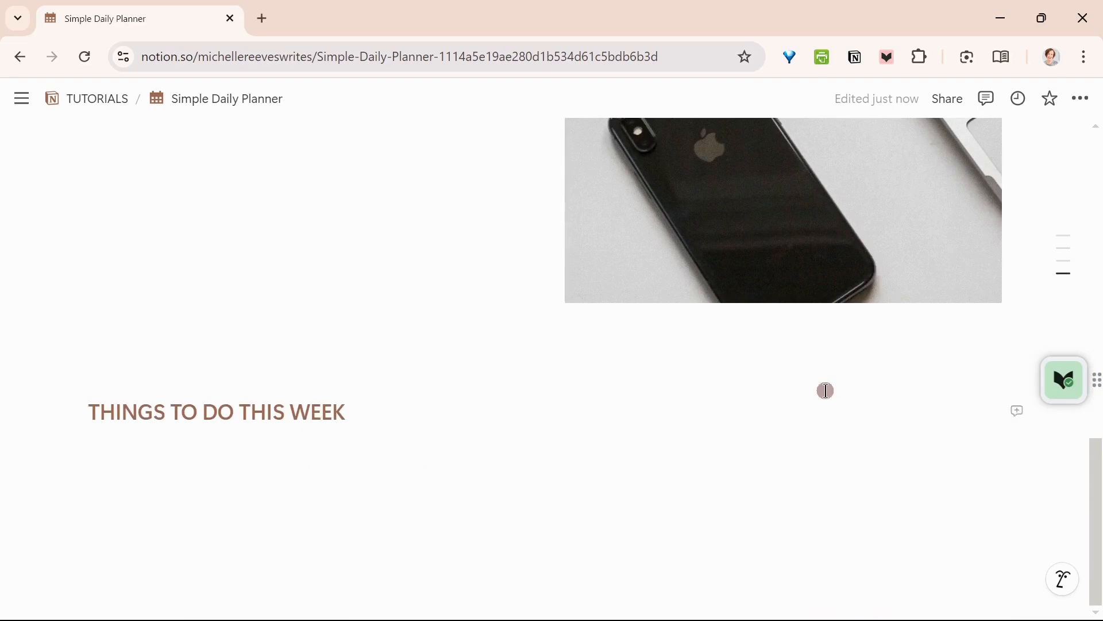
left_click(341, 374)
key("BackSpace")
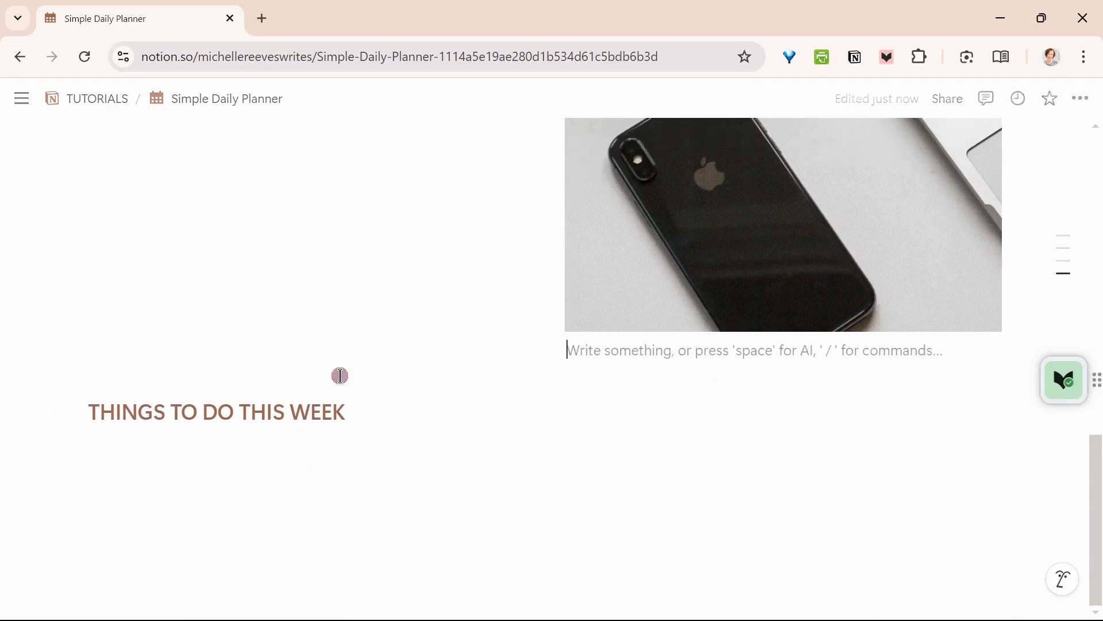
Insert a calendar view under the THINGS TO DO THIS WEEK heading and link it to the Tutorial tasks database
left_click(217, 468)
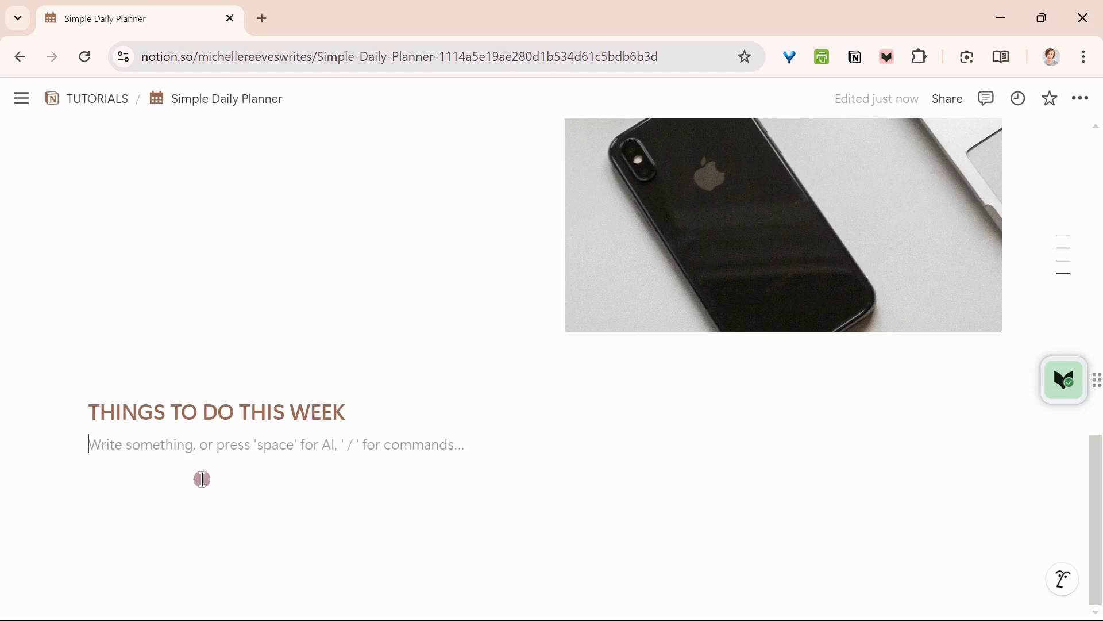
scroll(349, 422, "up", 15)
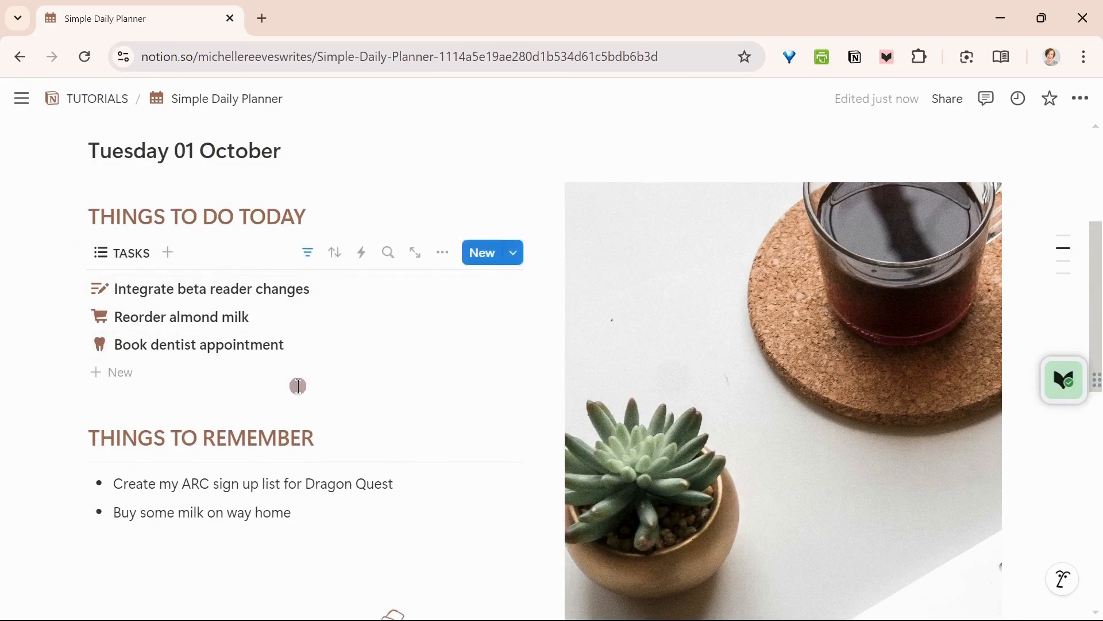
scroll(443, 352, "down", 15)
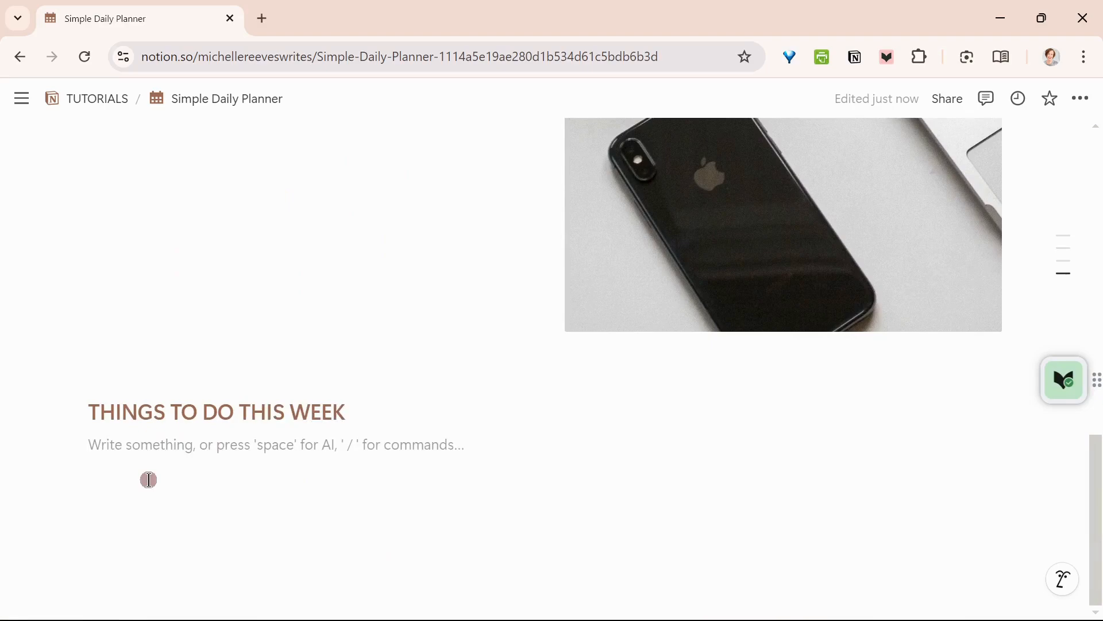
type("/")
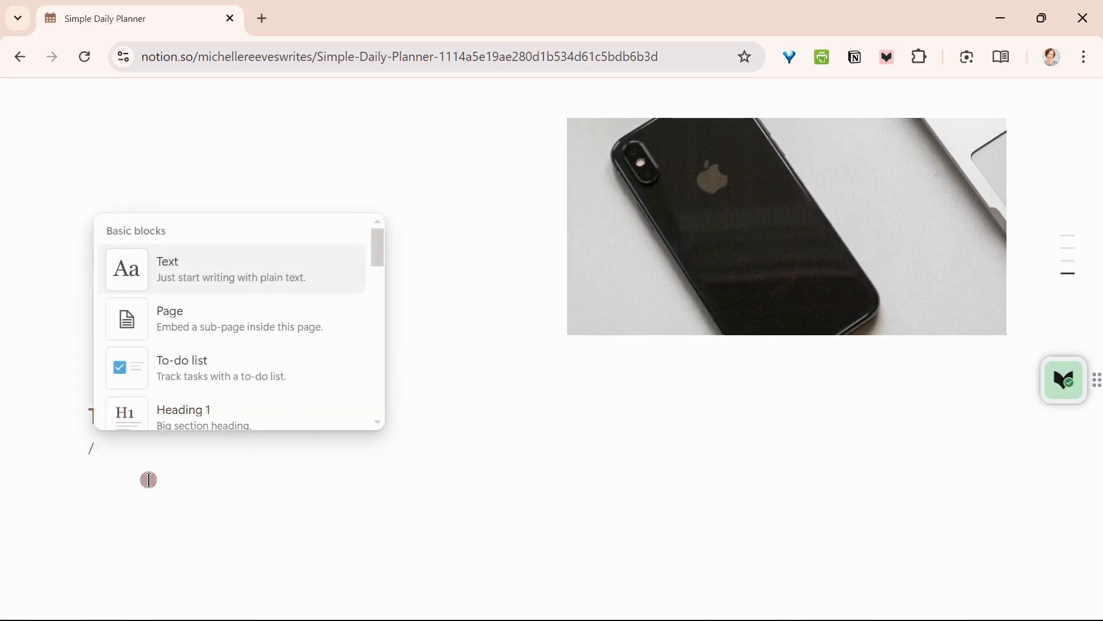
type("v")
scroll(212, 349, "down", 3)
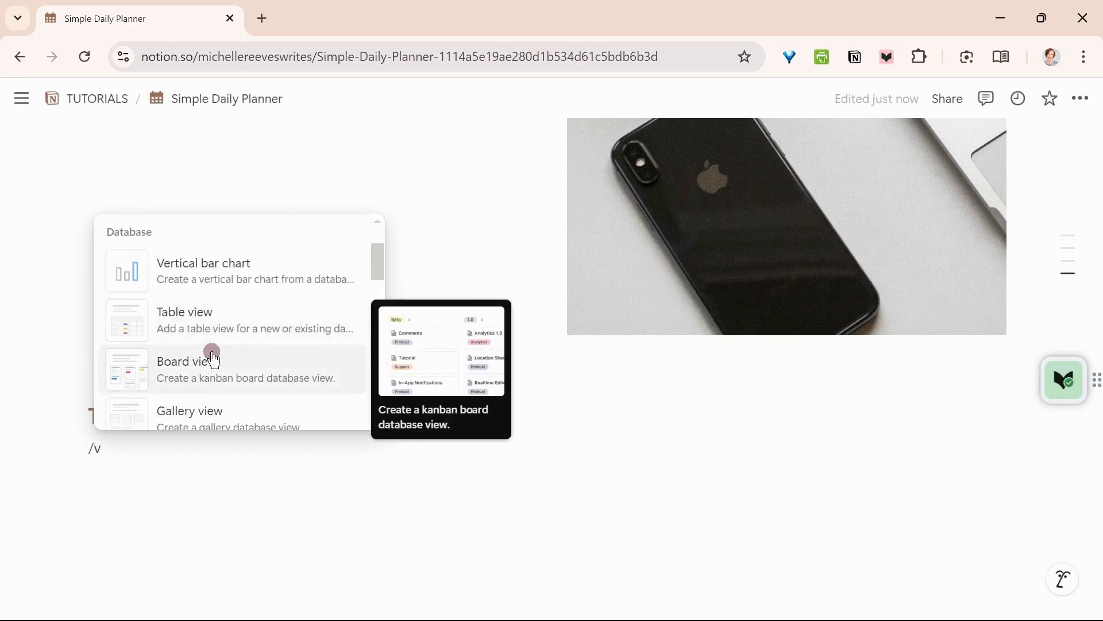
scroll(280, 339, "down", 2)
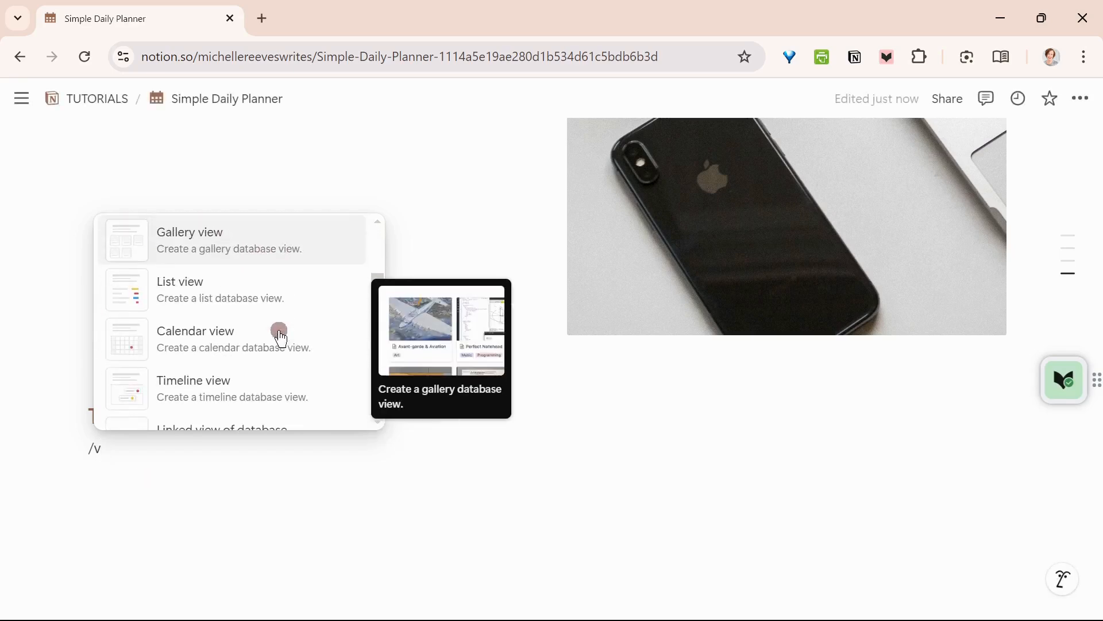
left_click(306, 348)
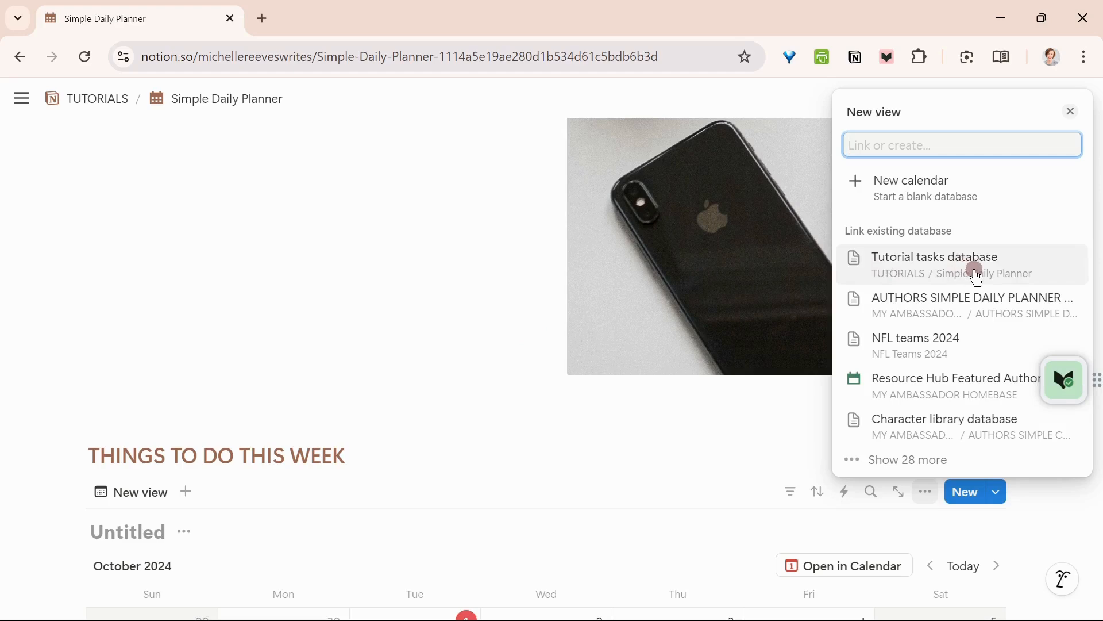
left_click(978, 273)
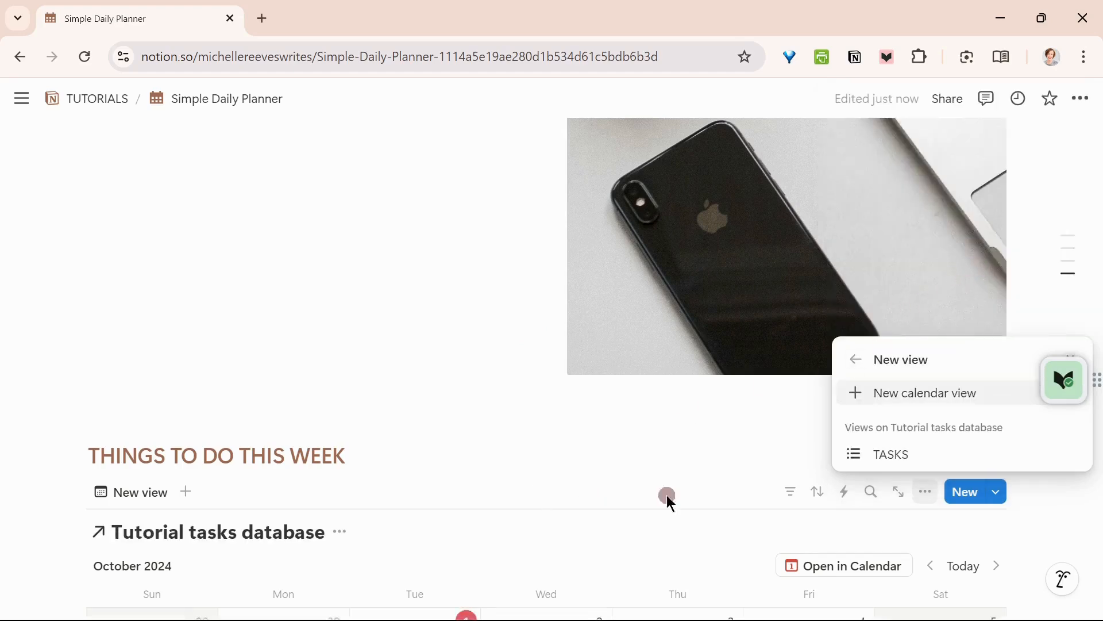
left_click(1032, 506)
Hide the database title of the calendar under THINGS TO DO THIS WEEK
scroll(440, 362, "down", 5)
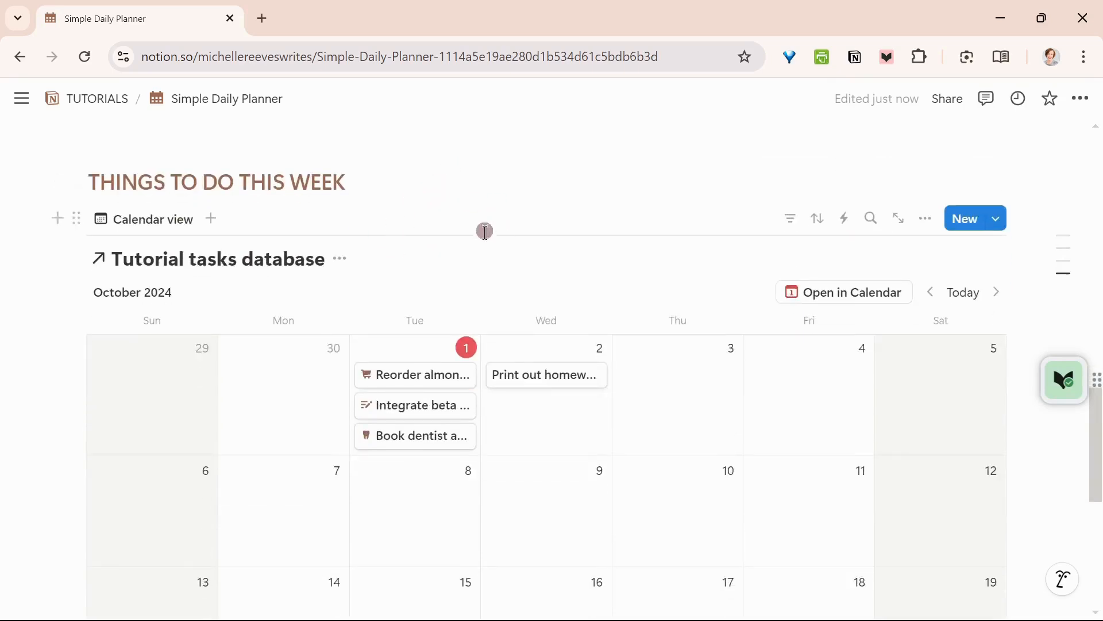
scroll(495, 228, "down", 8)
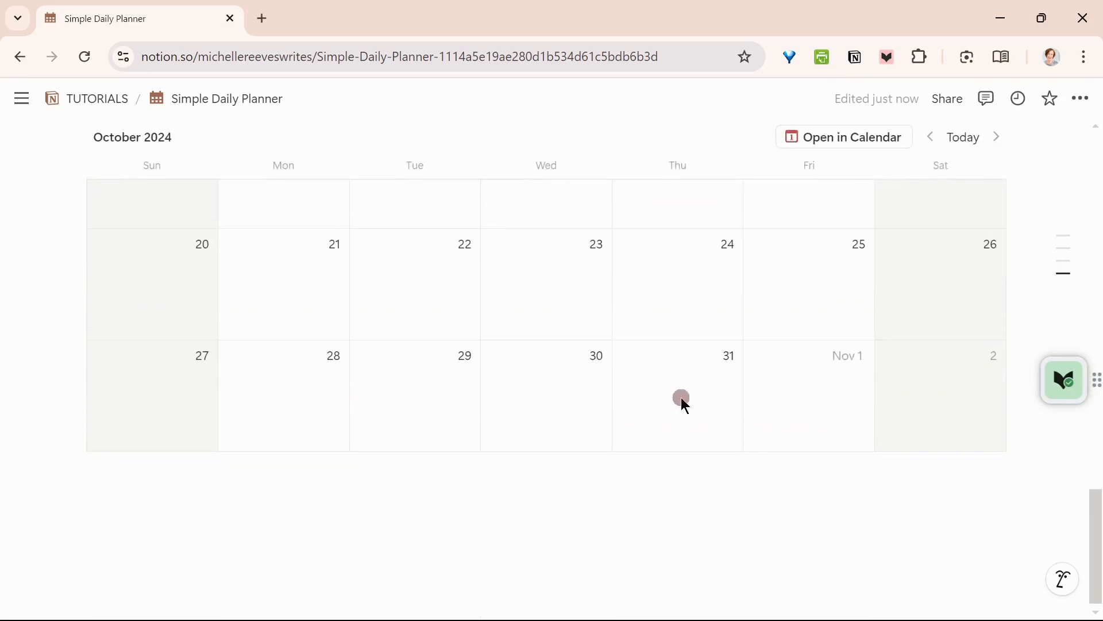
scroll(645, 413, "up", 6)
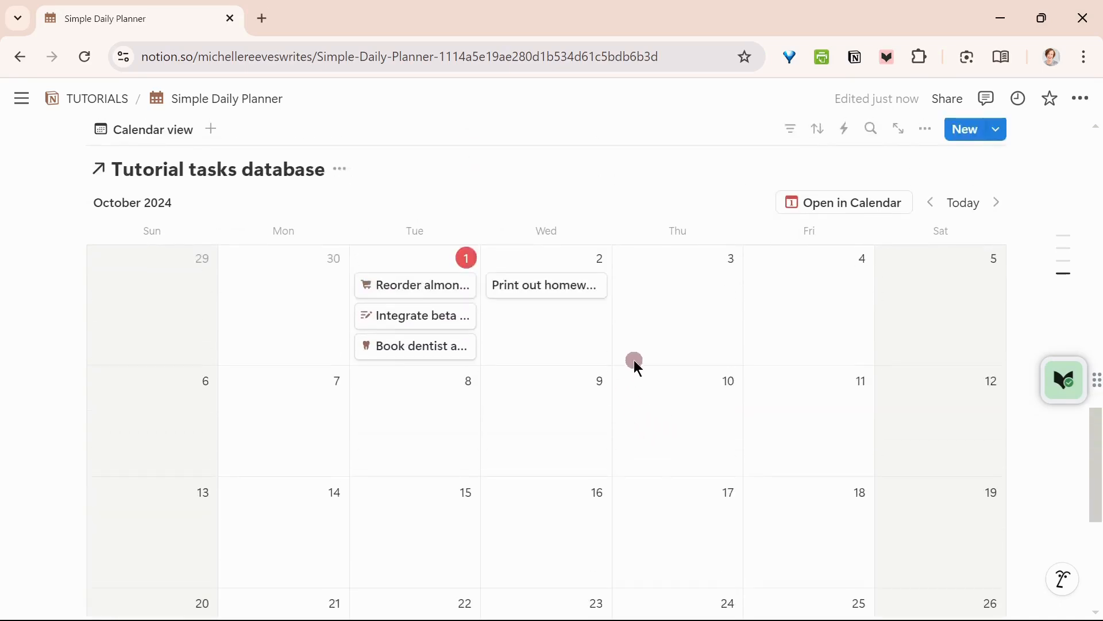
left_click(341, 258)
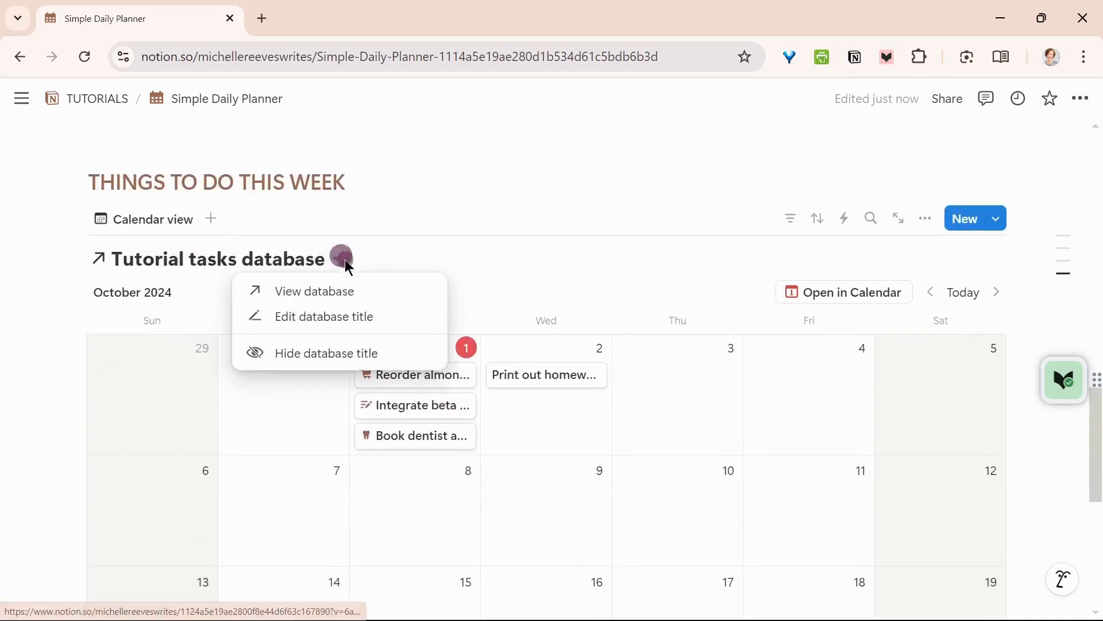
left_click(338, 353)
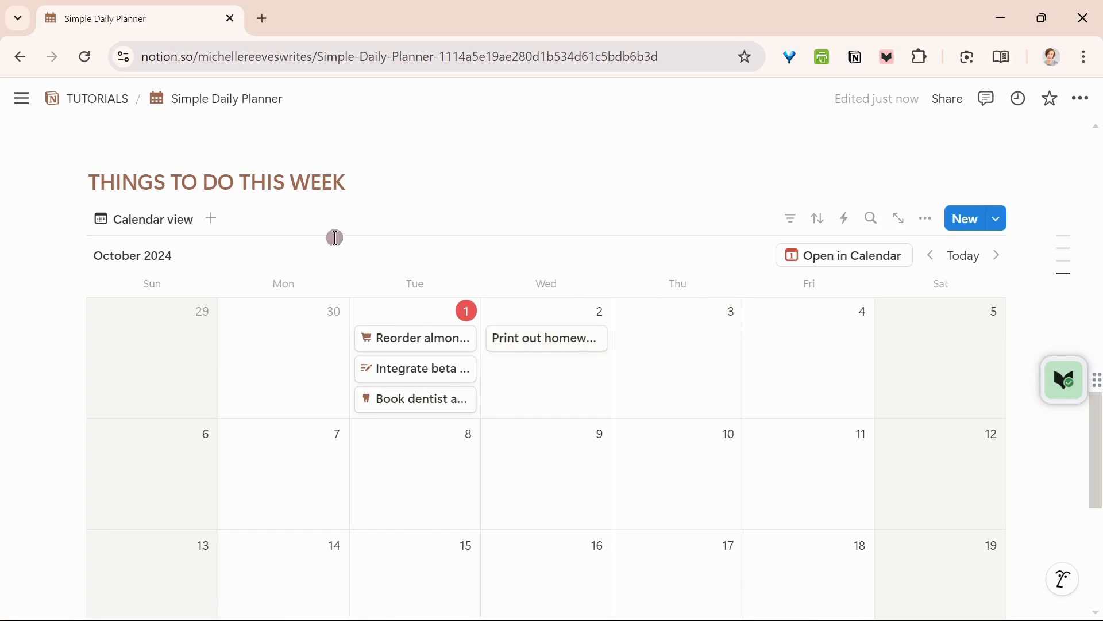
Try showing the calendar as Week in its layout options and set it back to Month
left_click(150, 223)
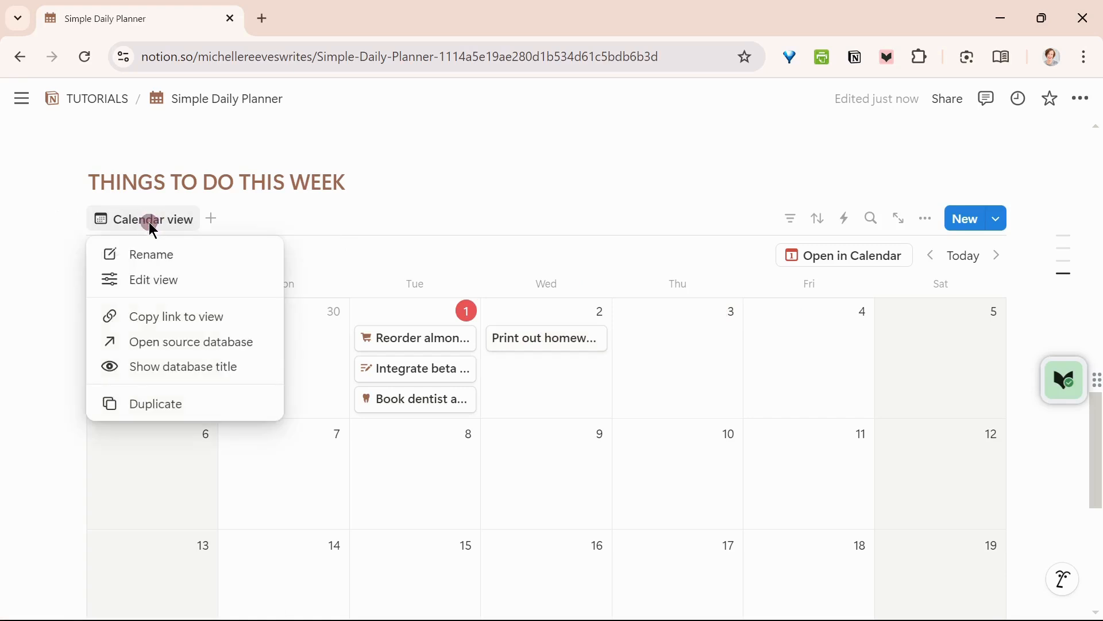
left_click(154, 280)
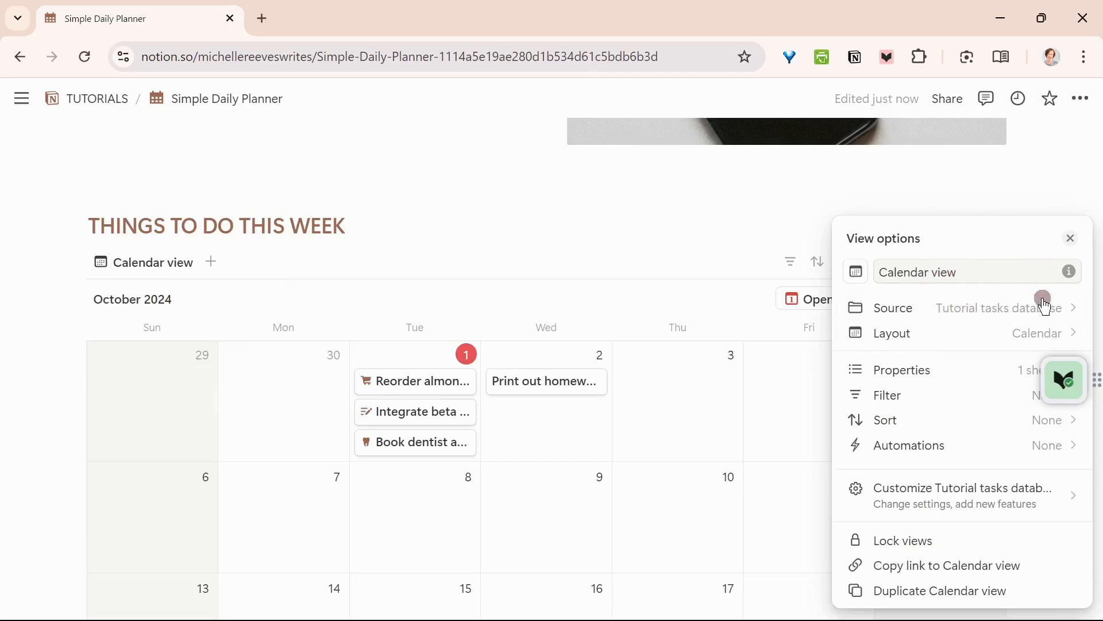
left_click(1036, 331)
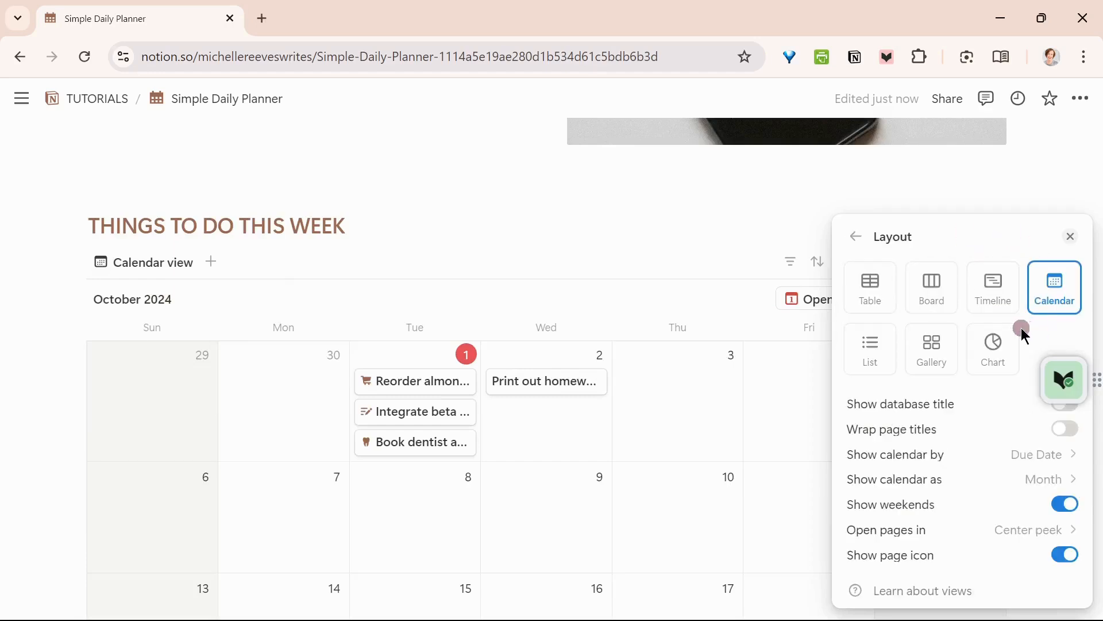
left_click(1053, 483)
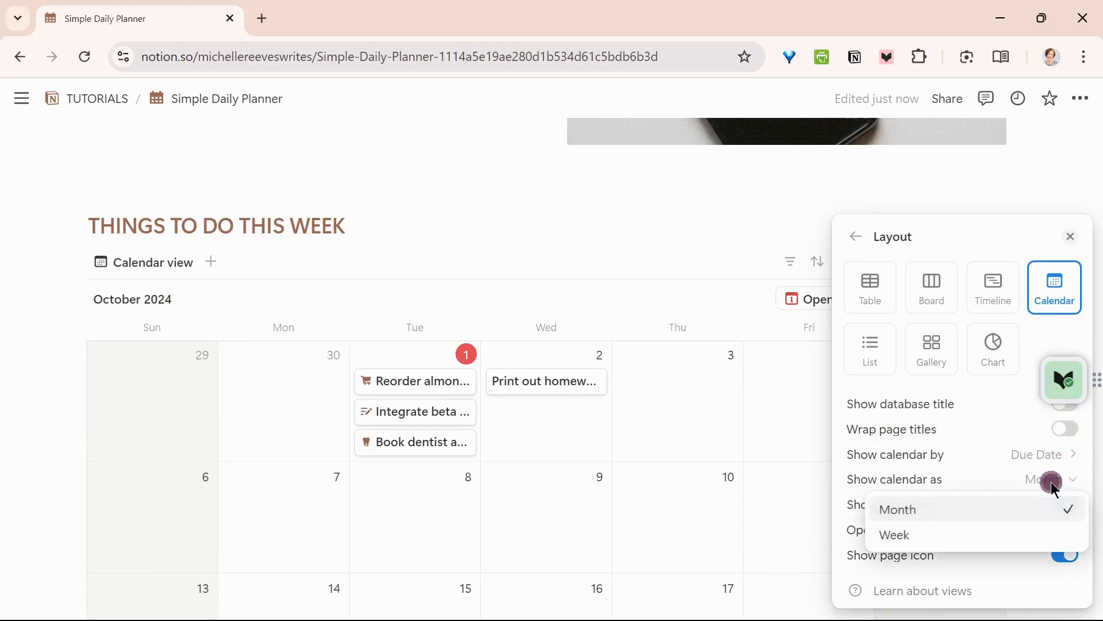
left_click(1015, 532)
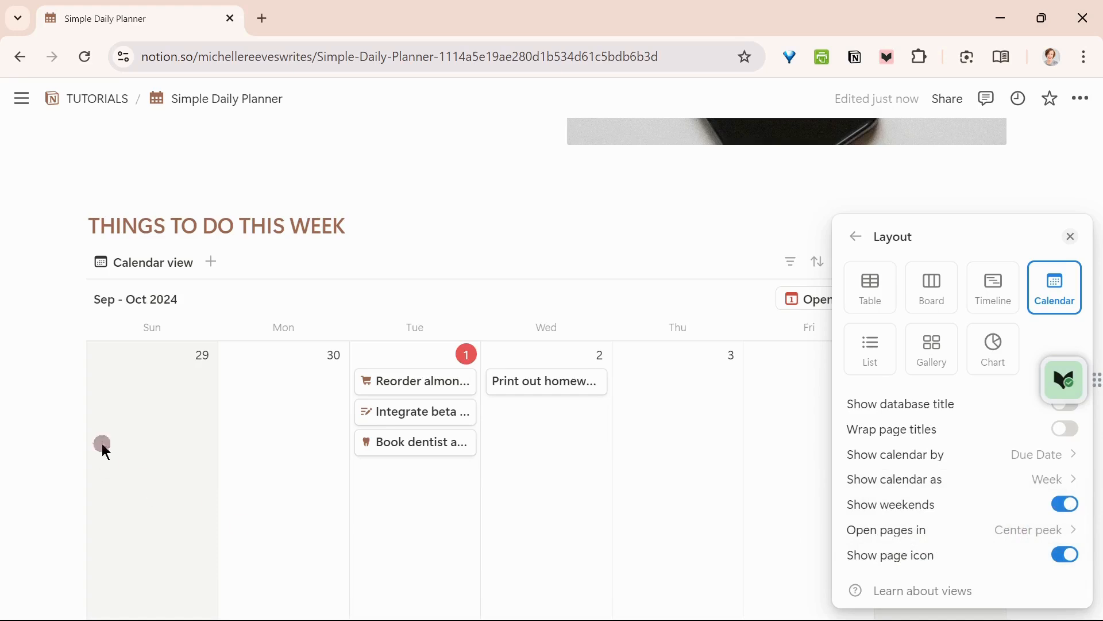
left_click(1049, 483)
left_click(1047, 520)
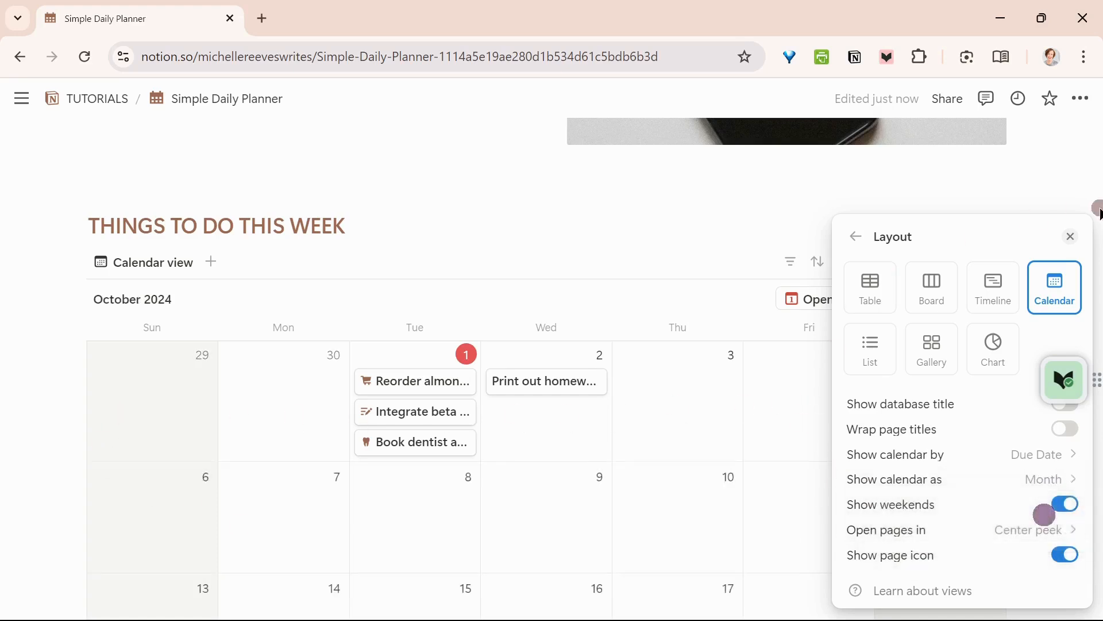
left_click(1075, 244)
scroll(780, 349, "down", 8)
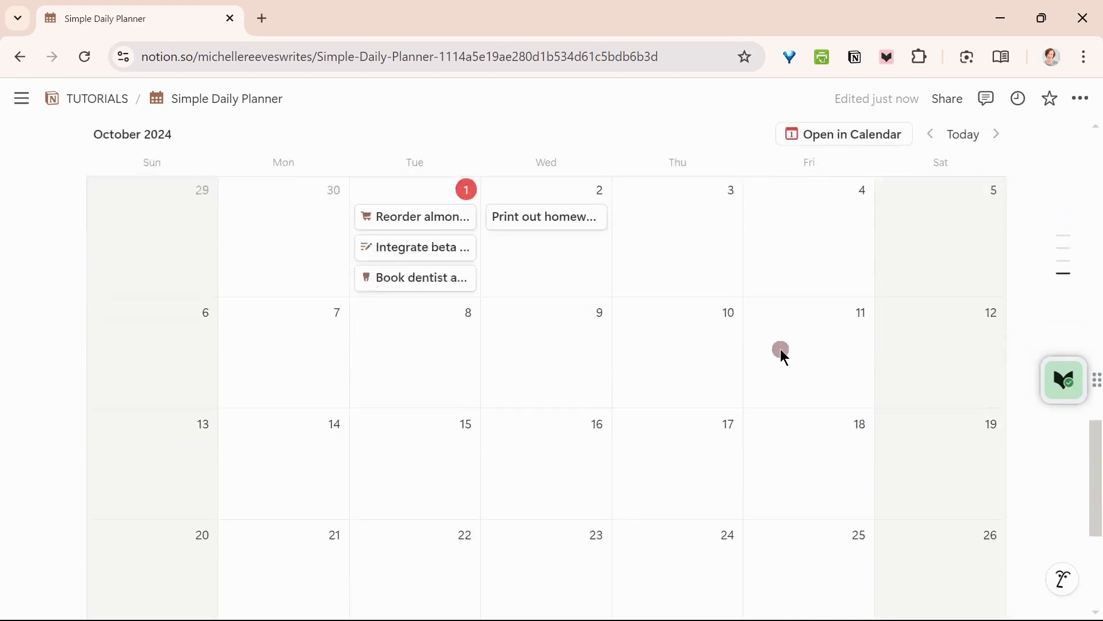
scroll(781, 350, "up", 8)
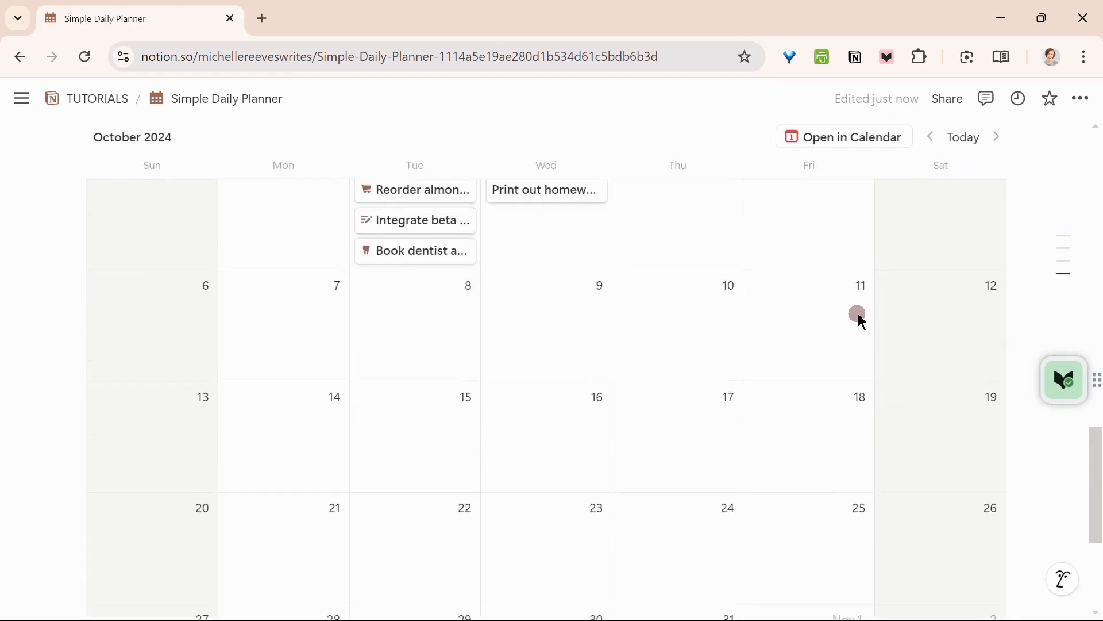
scroll(780, 352, "up", 10)
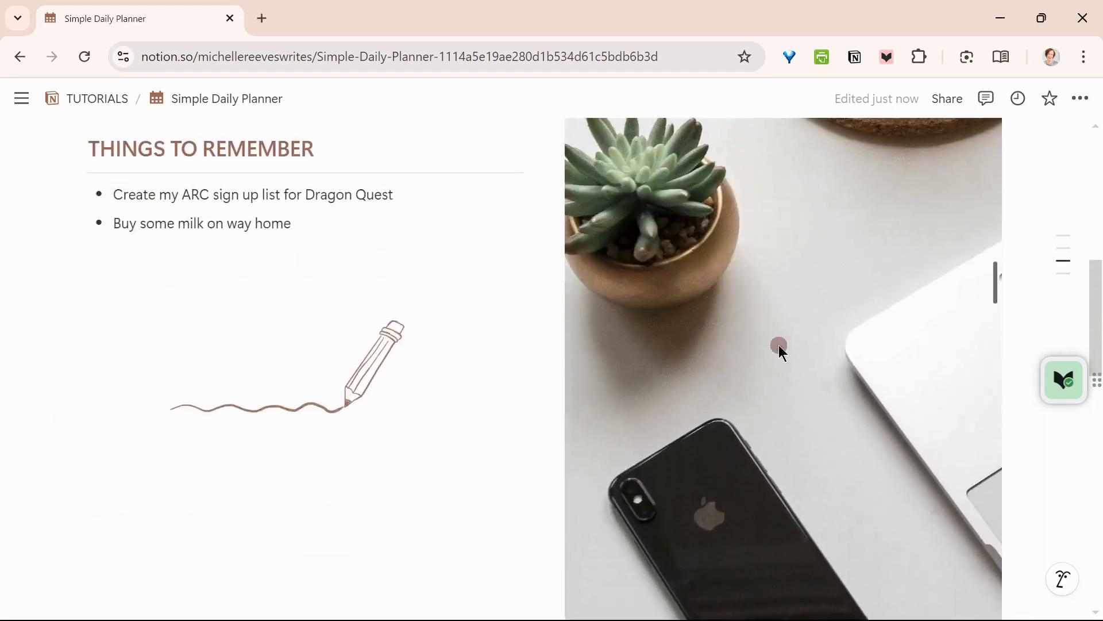
Insert an image block below the calendar and upload the image file 1 into it
scroll(778, 346, "up", 5)
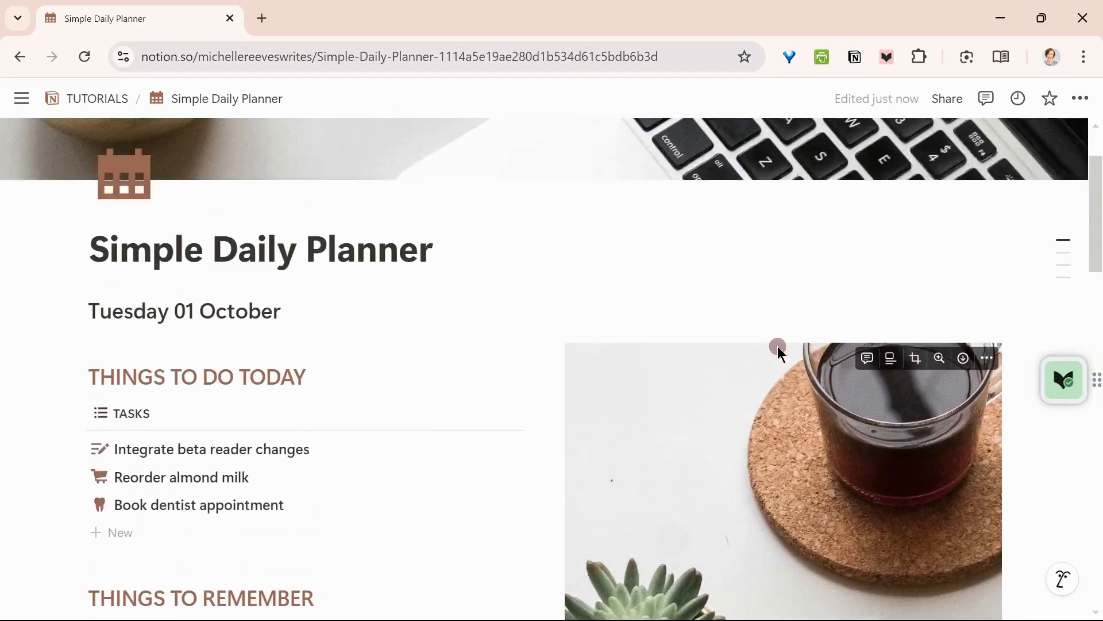
scroll(749, 330, "down", 5)
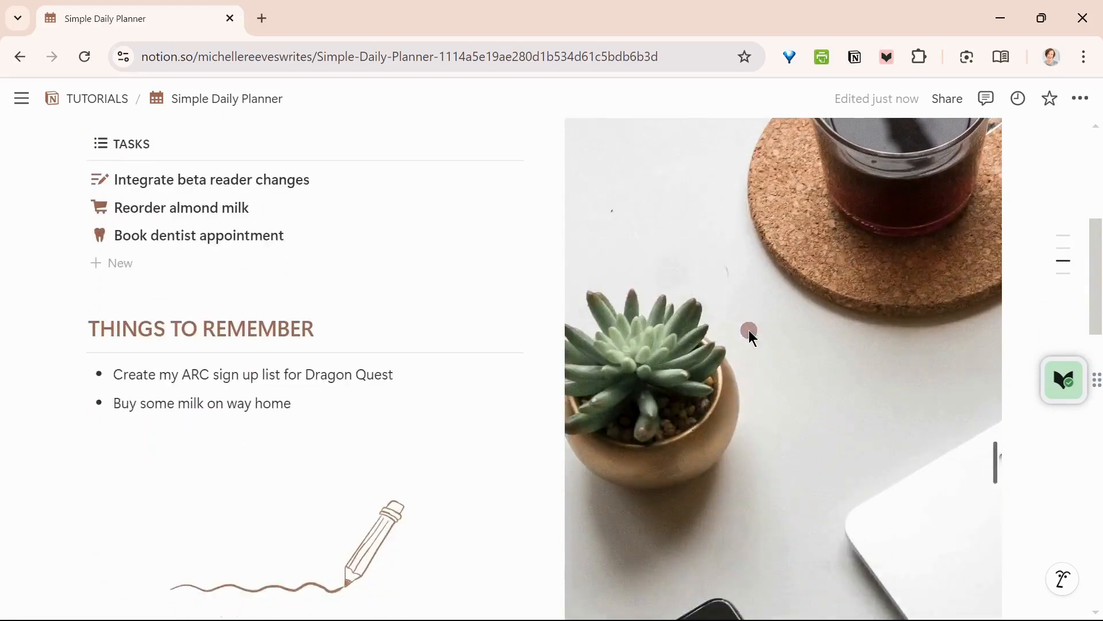
scroll(749, 330, "down", 10)
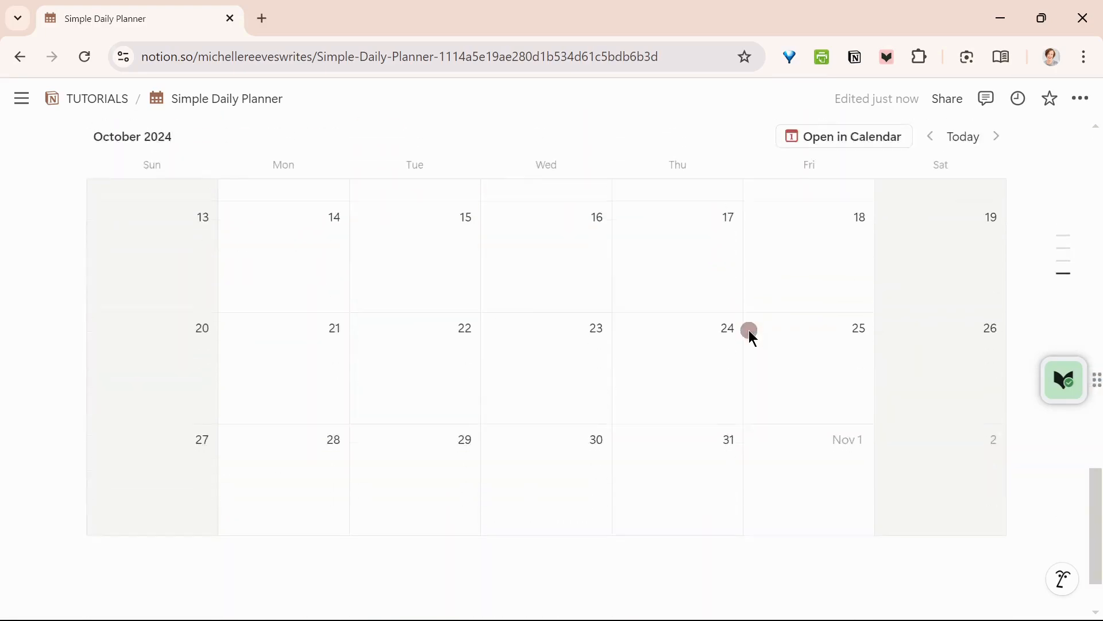
left_click(586, 500)
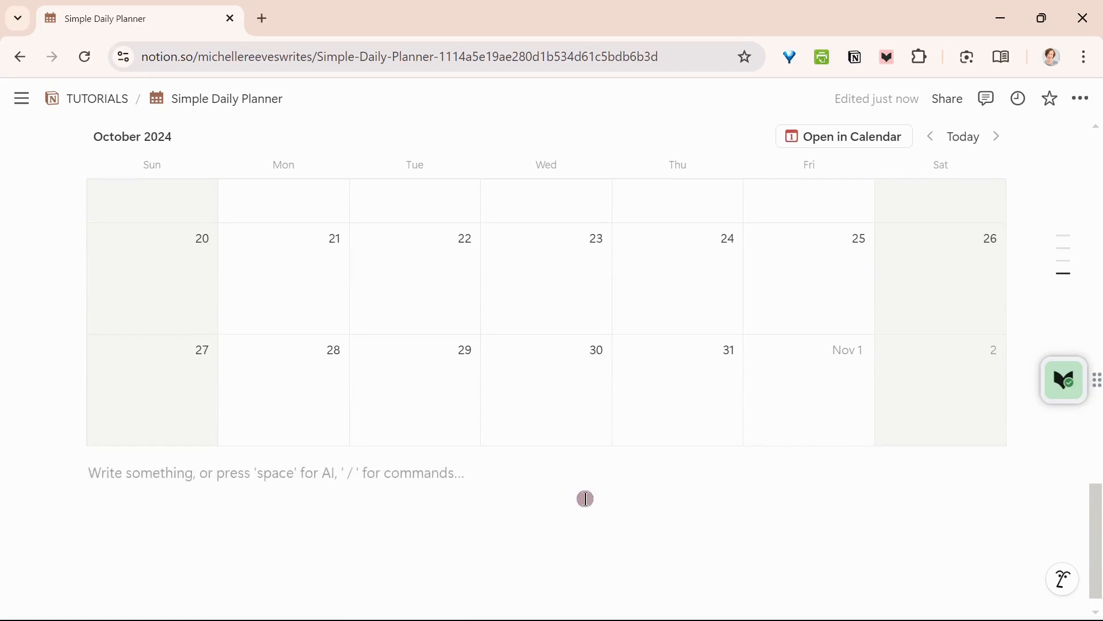
type("/im")
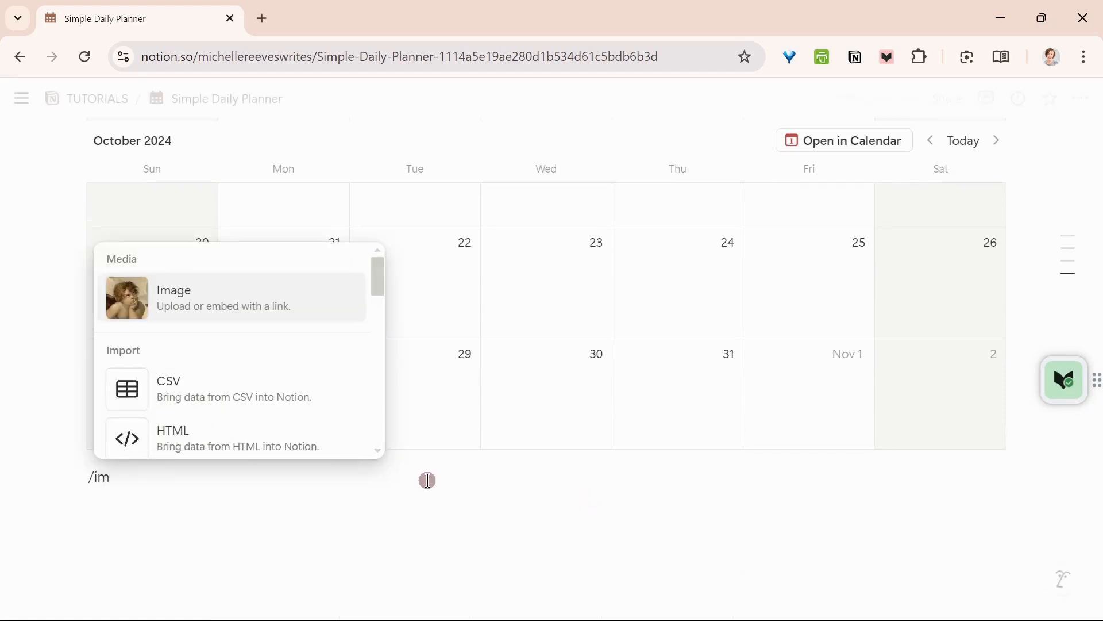
left_click(246, 309)
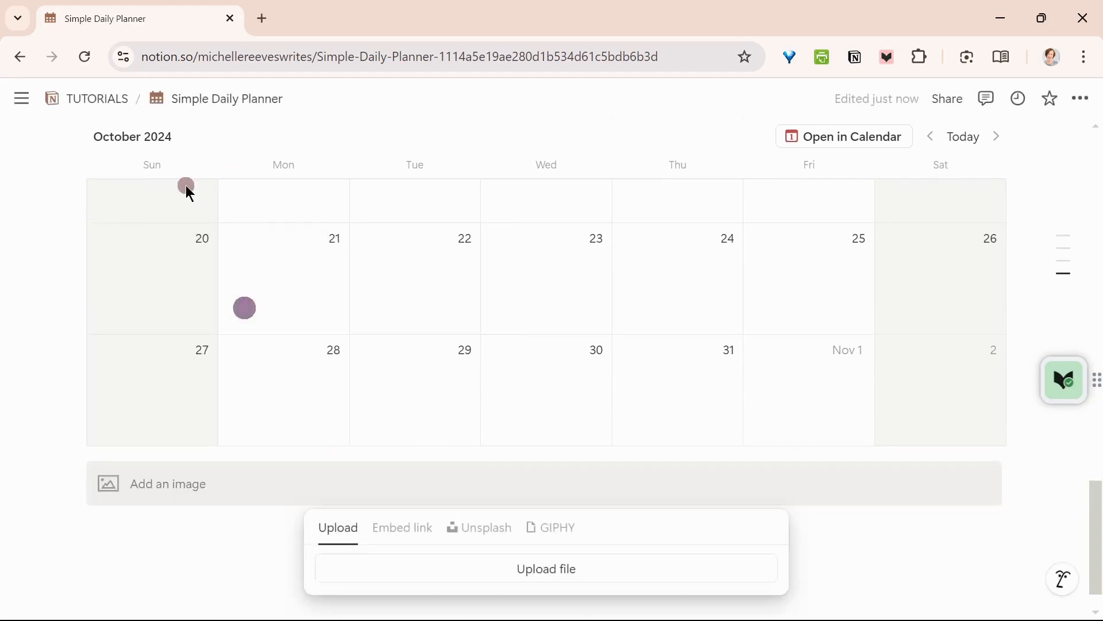
left_click(601, 581)
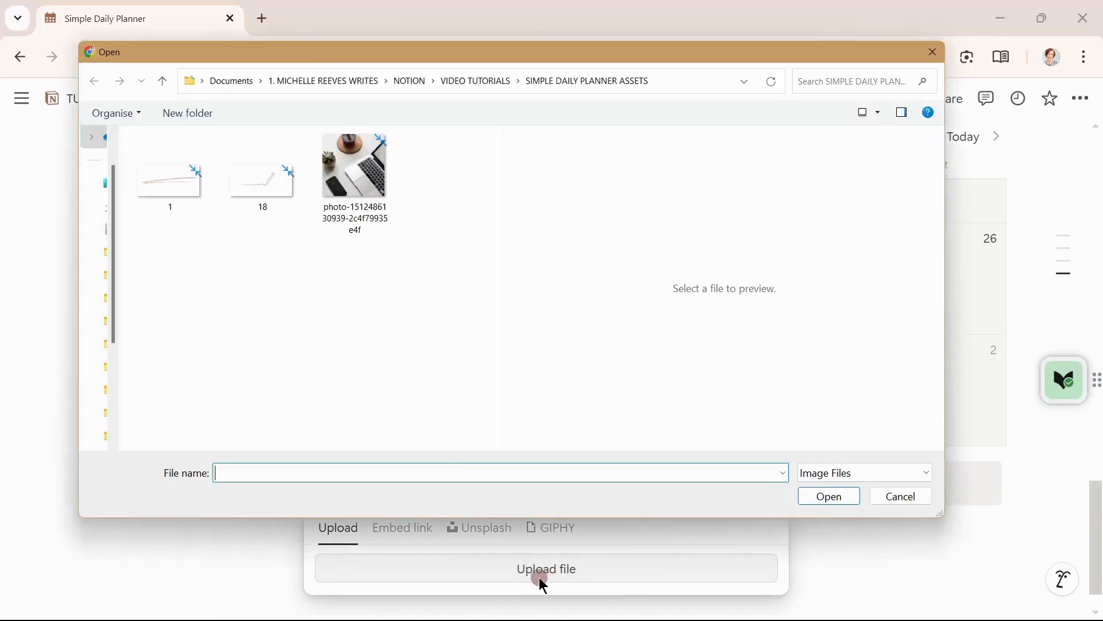
left_click(154, 183)
left_click(837, 498)
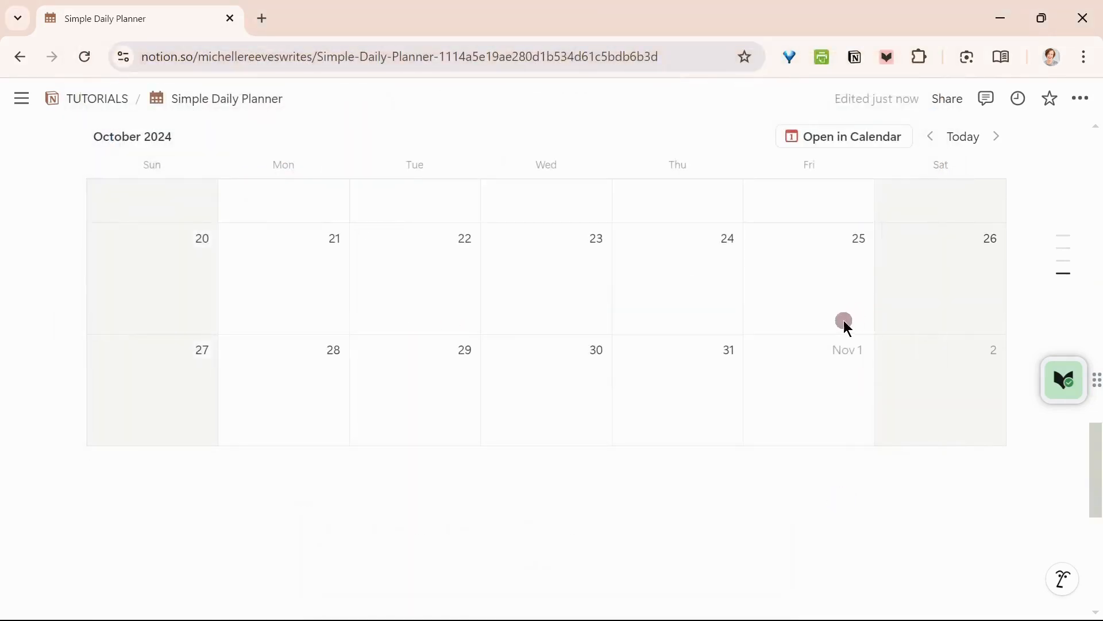
Crop the scribble image below the calendar to remove the empty space above and below the strokes
scroll(843, 321, "down", 3)
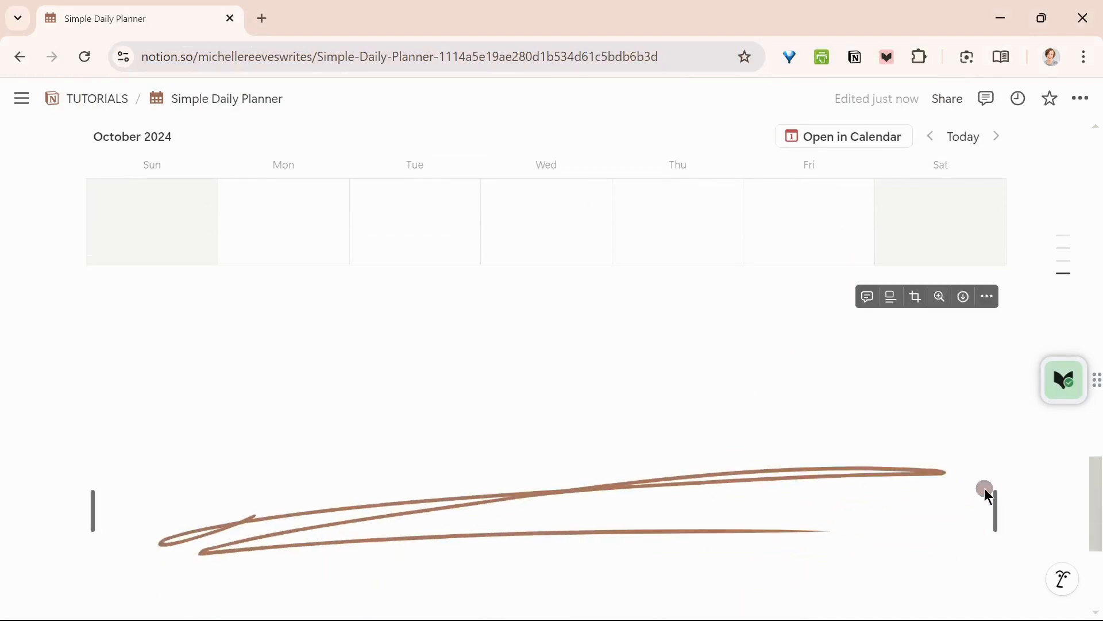
left_click(915, 297)
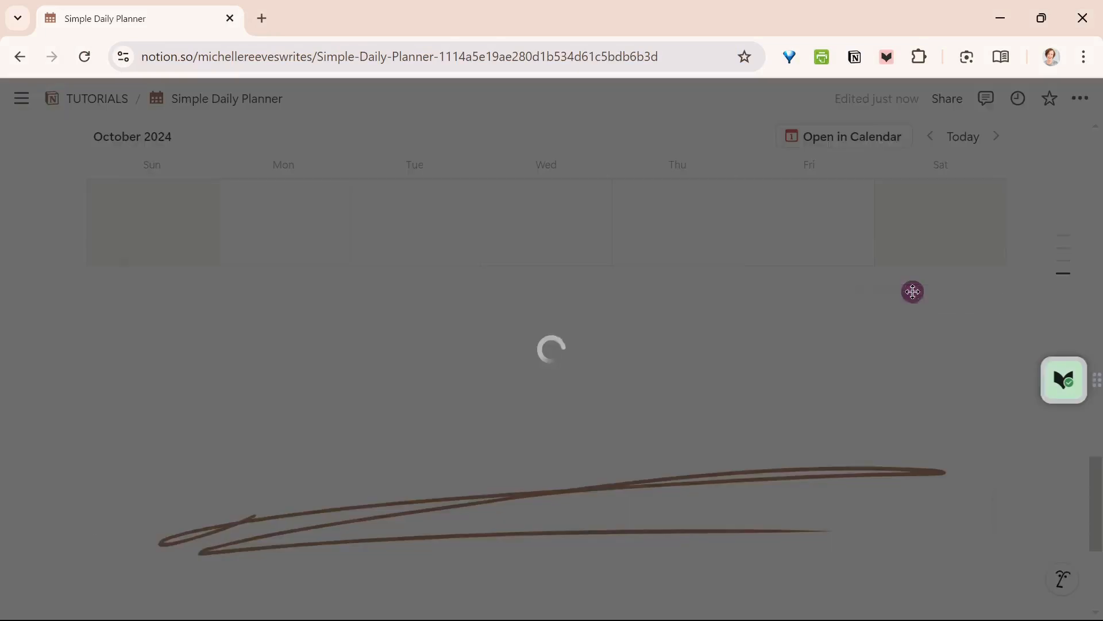
left_click_drag(553, 174, 549, 311)
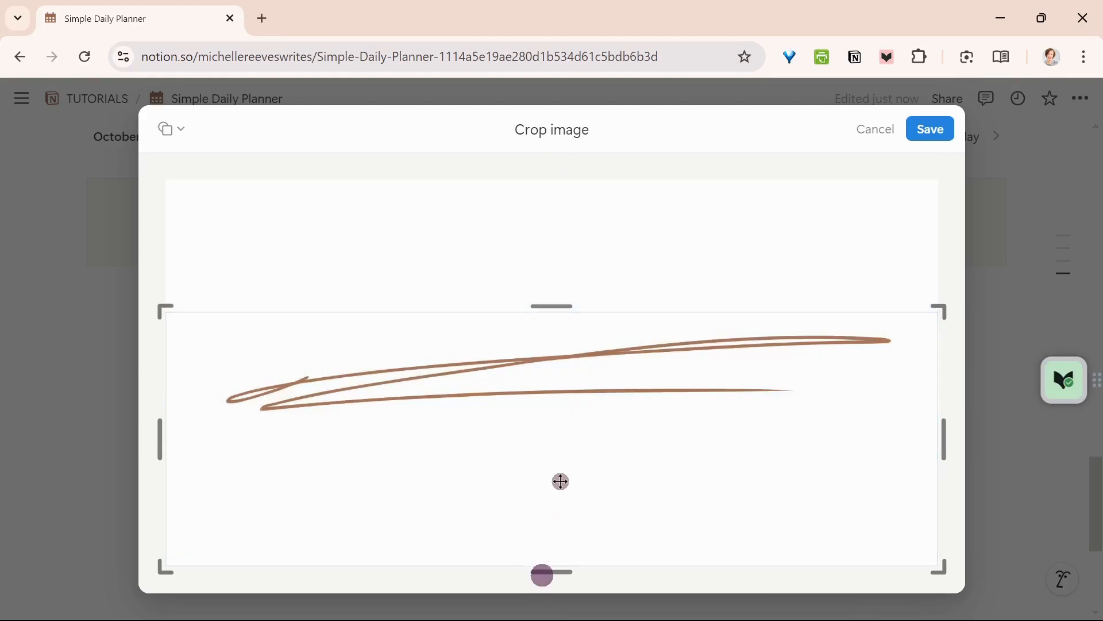
left_click_drag(556, 570, 557, 440)
left_click(895, 129)
left_click(928, 132)
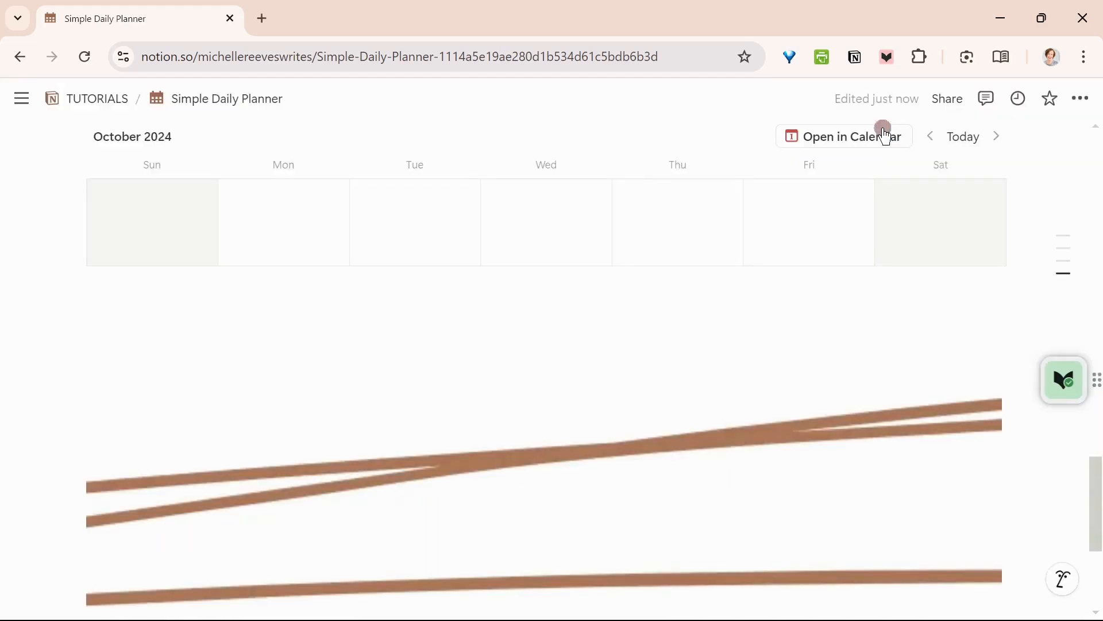
left_click(759, 396)
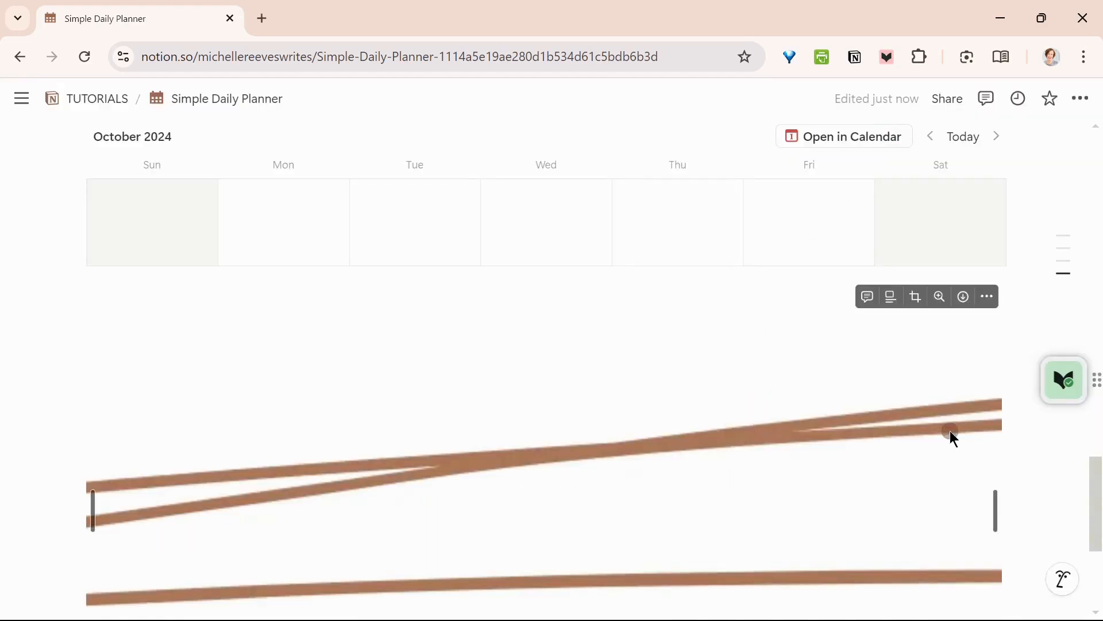
left_click(923, 461)
left_click(998, 517)
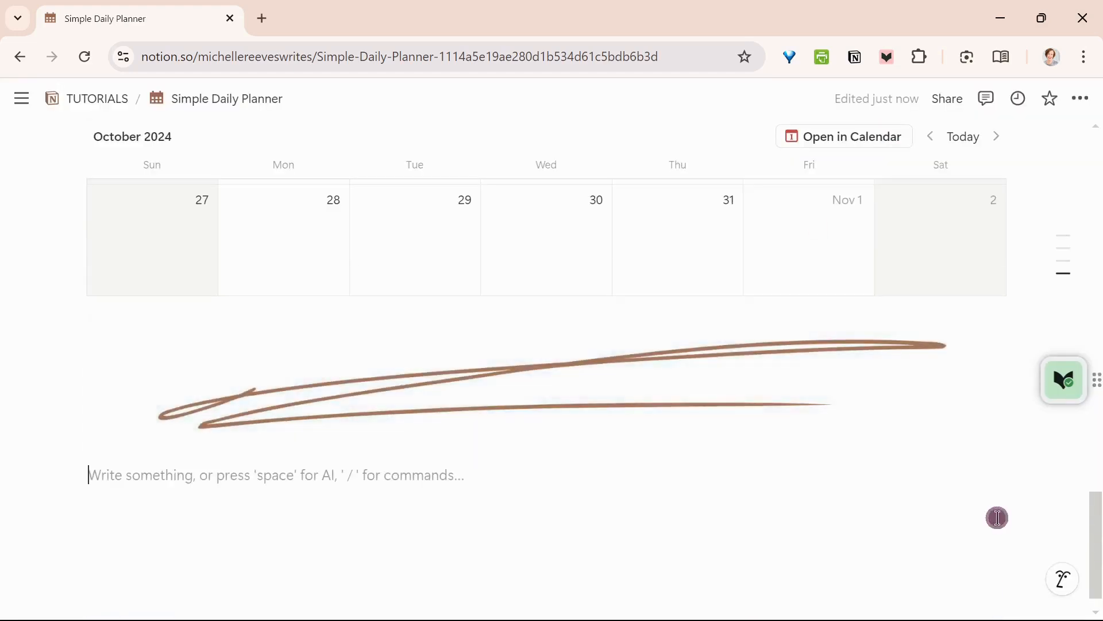
Move the Print out homework task to October 1 in the calendar and check the THINGS TO DO TODAY list
scroll(954, 503, "up", 2)
scroll(954, 503, "up", 10)
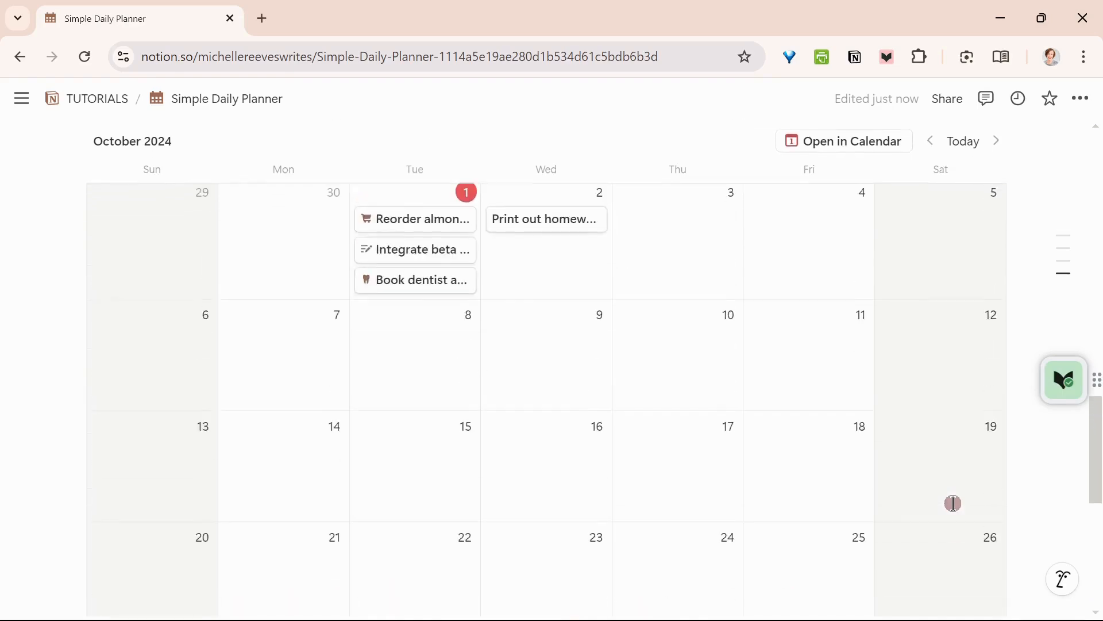
scroll(954, 501, "up", 12)
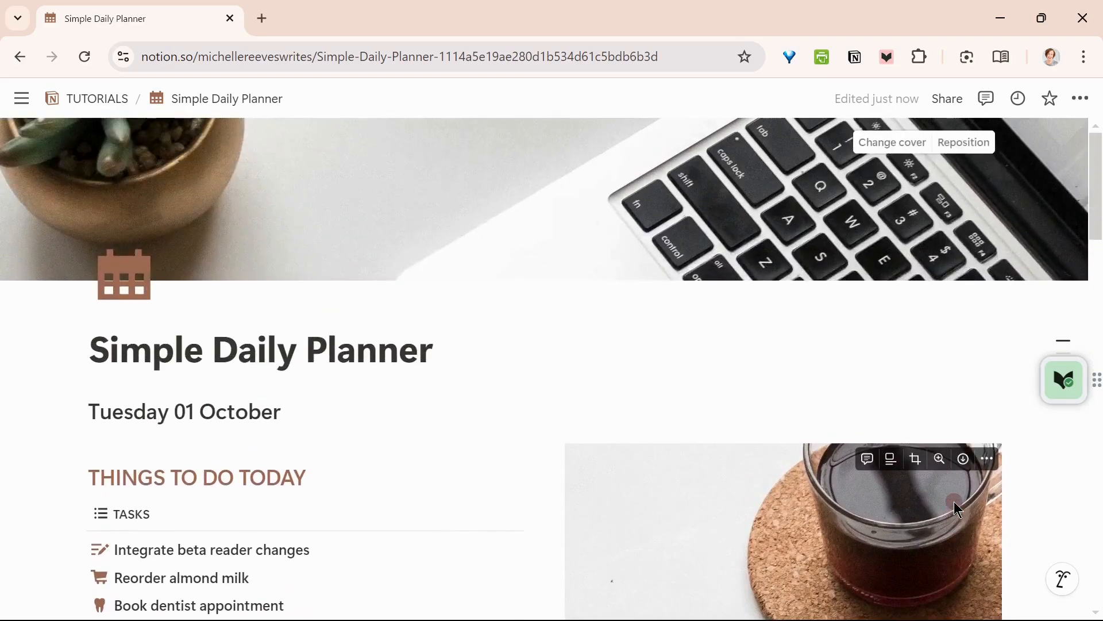
scroll(839, 523, "down", 5)
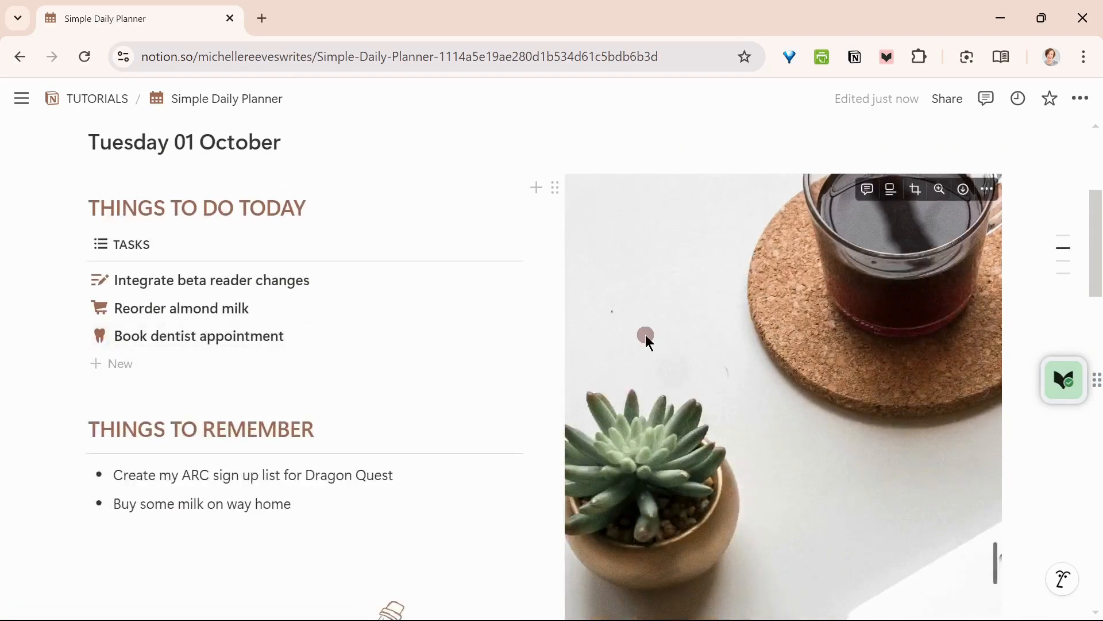
scroll(646, 335, "down", 3)
scroll(502, 339, "down", 8)
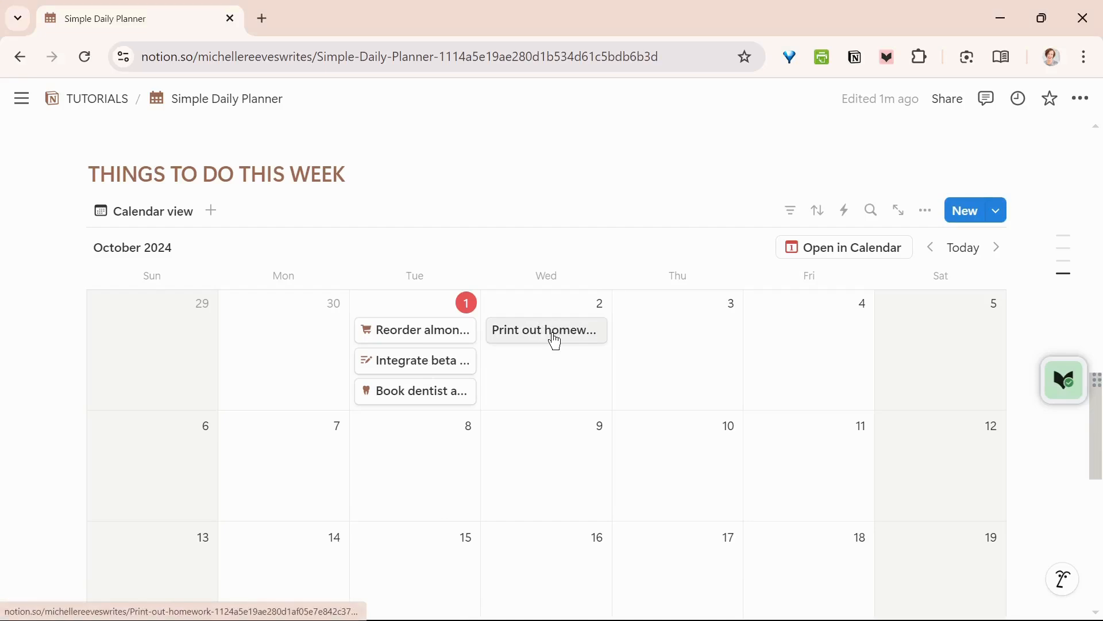
left_click_drag(555, 341, 431, 392)
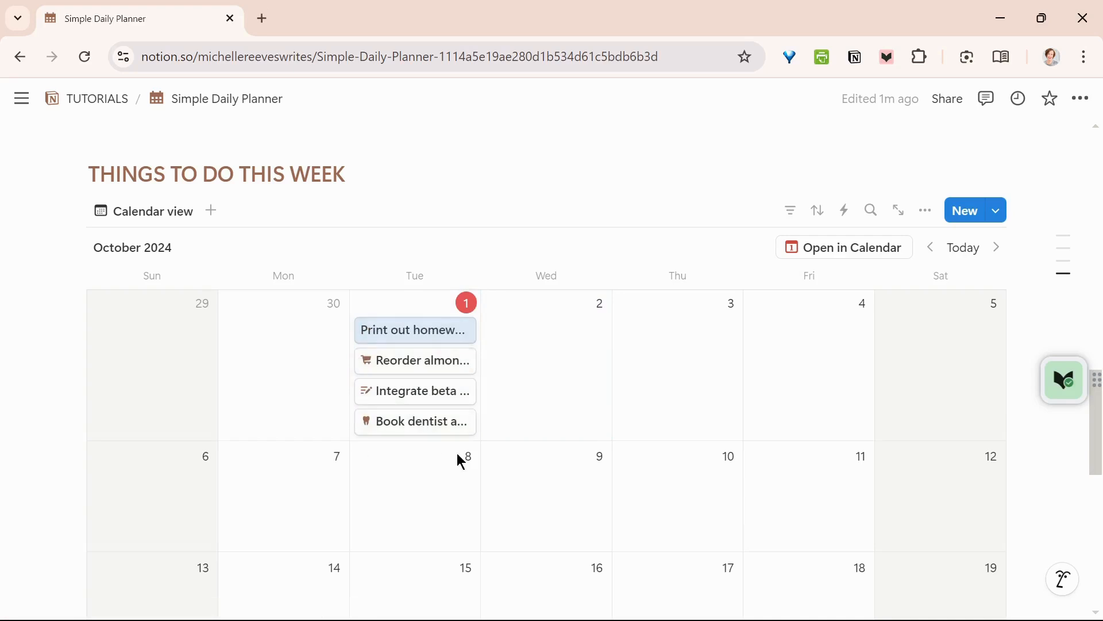
scroll(538, 436, "up", 12)
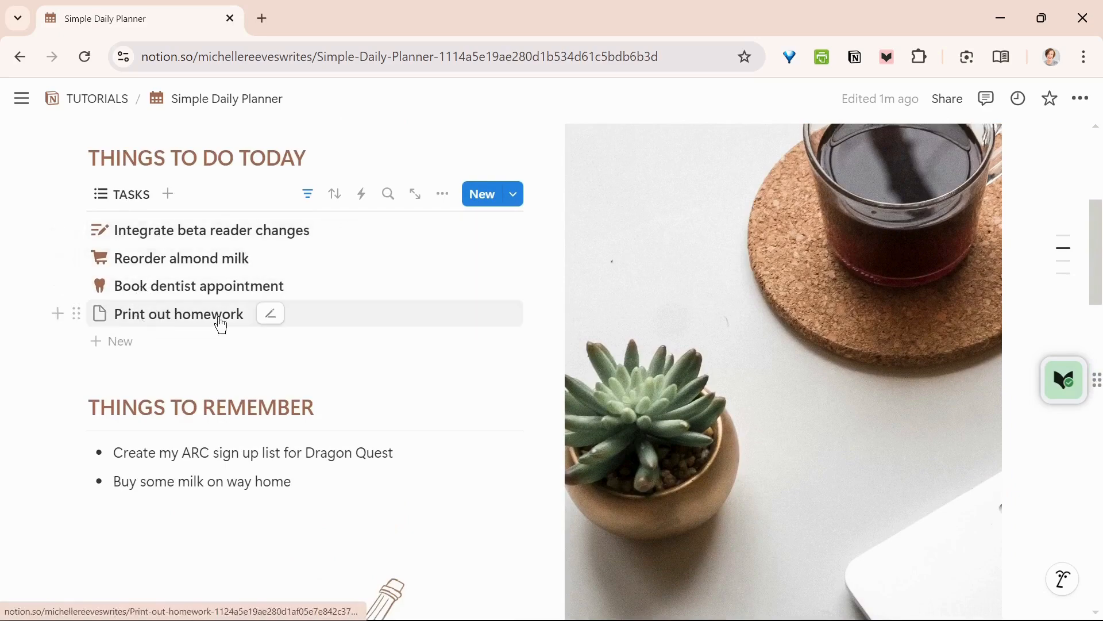
Move Reorder almond milk to October 2 and Integrate beta reader changes to October 3 in the calendar
scroll(478, 350, "down", 15)
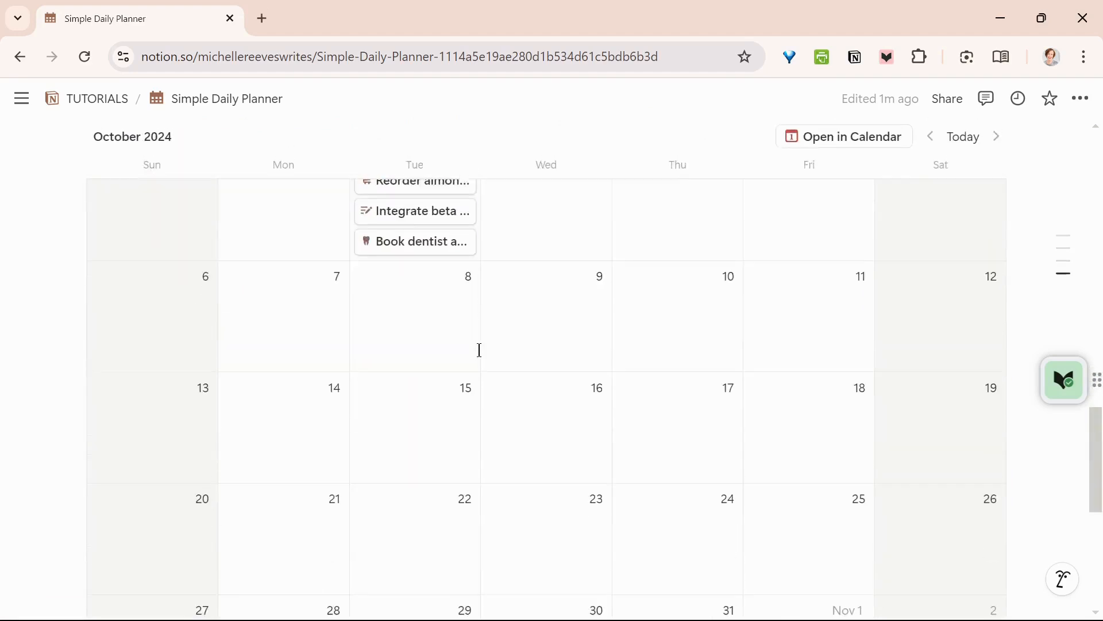
scroll(460, 281, "up", 2)
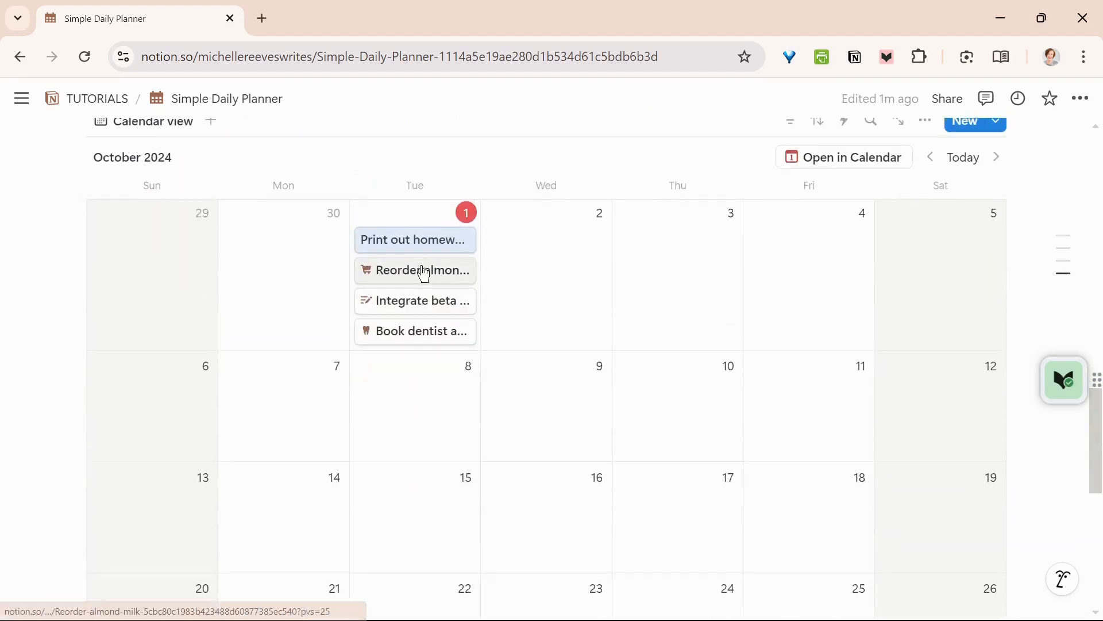
left_click_drag(428, 273, 548, 255)
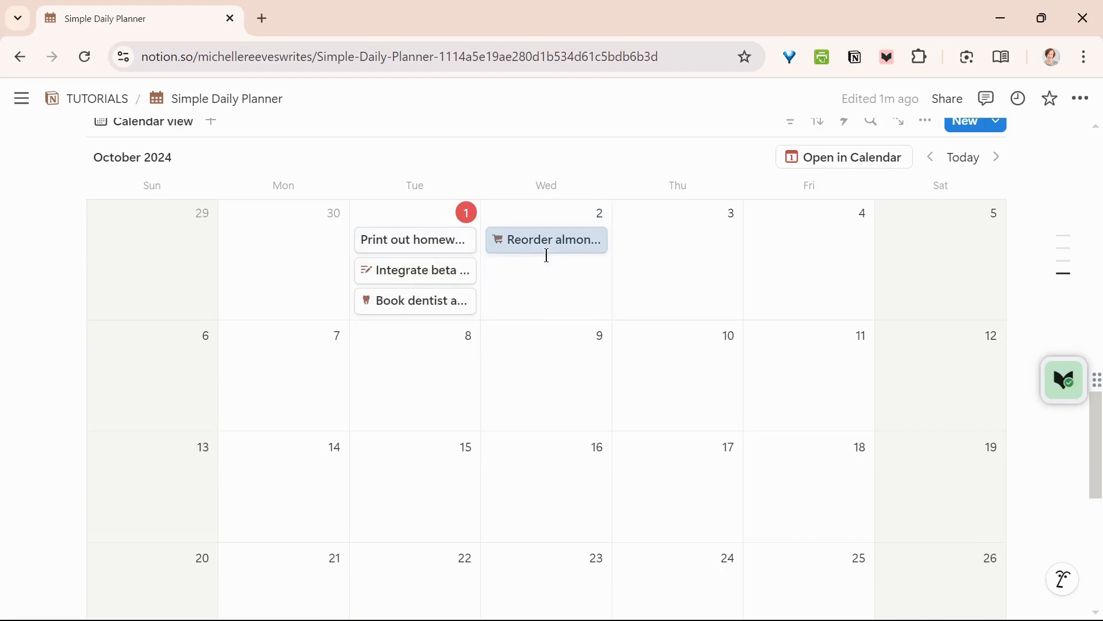
left_click_drag(461, 280, 678, 257)
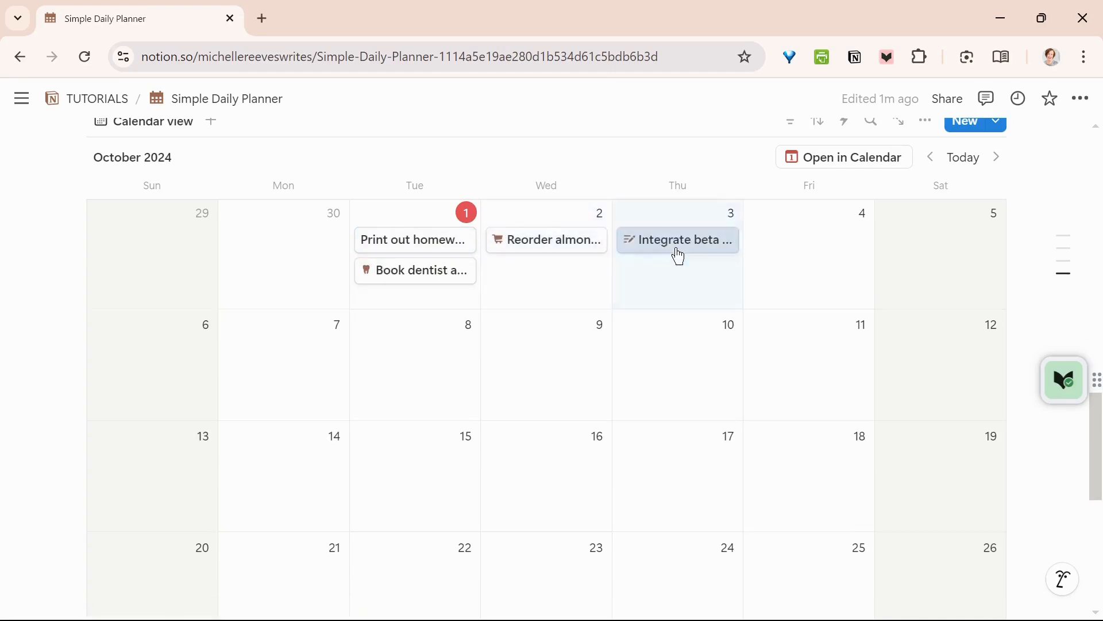
scroll(747, 412, "up", 9)
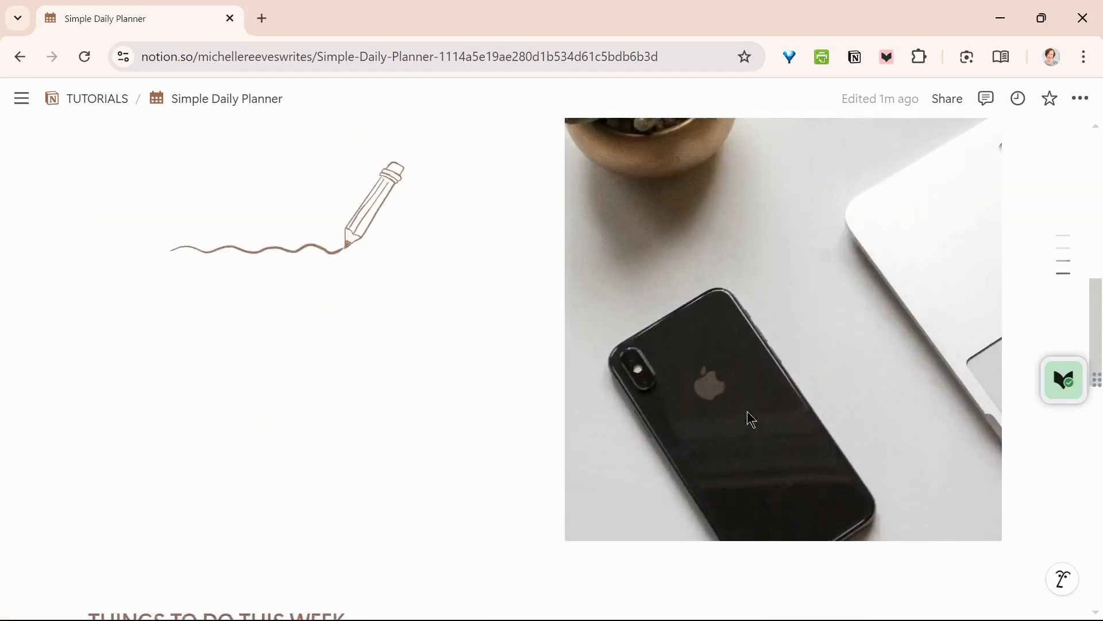
scroll(747, 411, "up", 8)
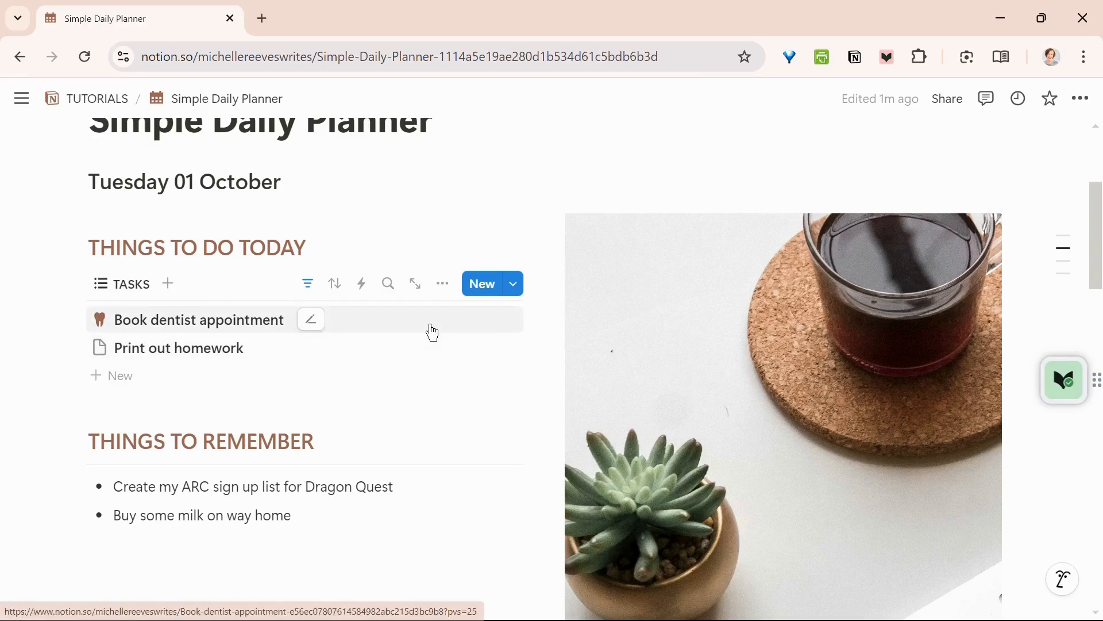
Return Reorder almond milk and Integrate beta reader changes to October 1 and Print out homework to October 2
scroll(603, 356, "down", 15)
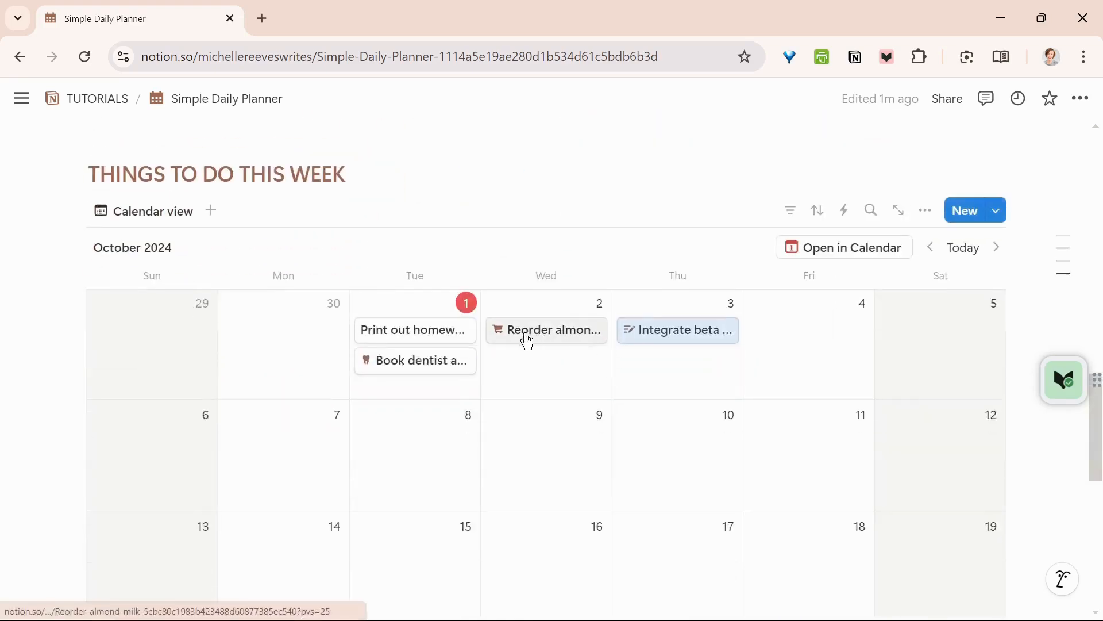
left_click_drag(528, 340, 415, 348)
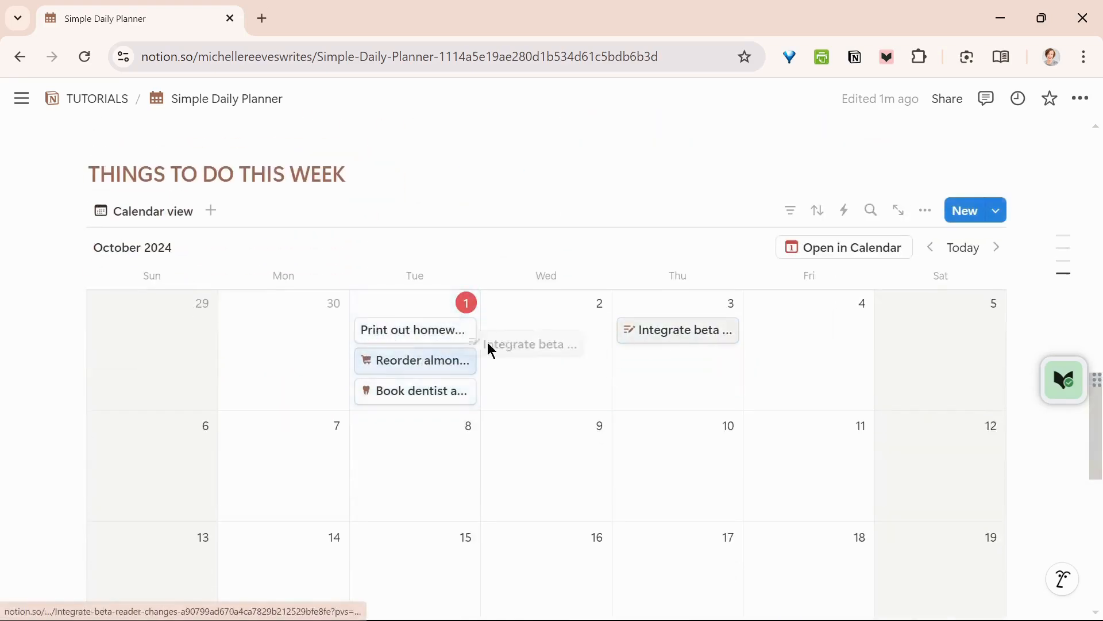
left_click_drag(491, 348, 543, 332)
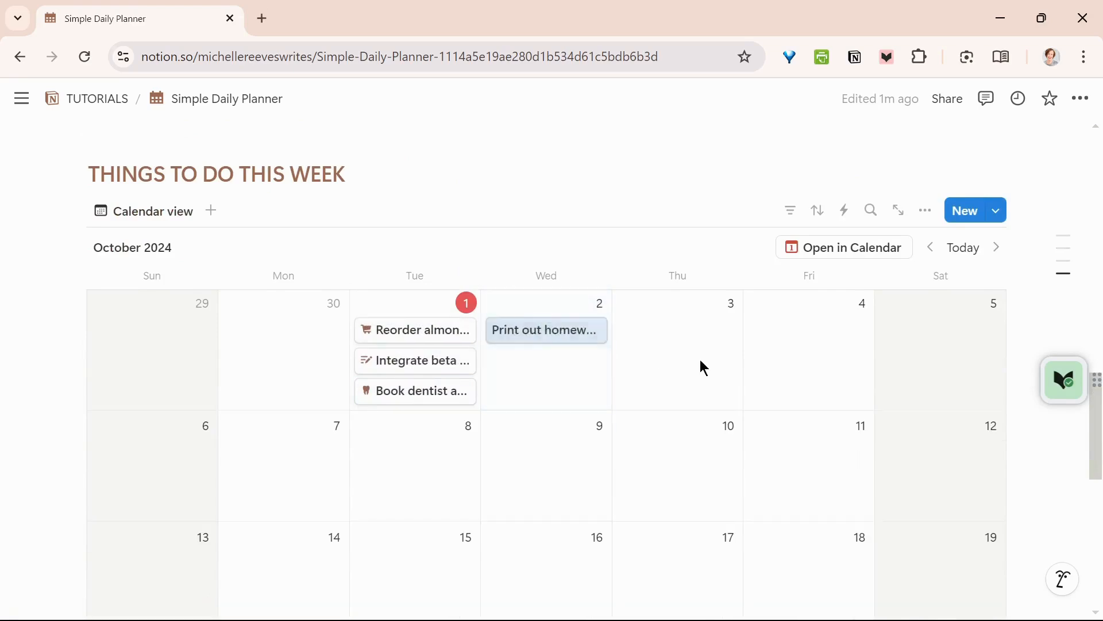
Show the Select property in the TASKS list view under THINGS TO DO TODAY
scroll(704, 368, "up", 15)
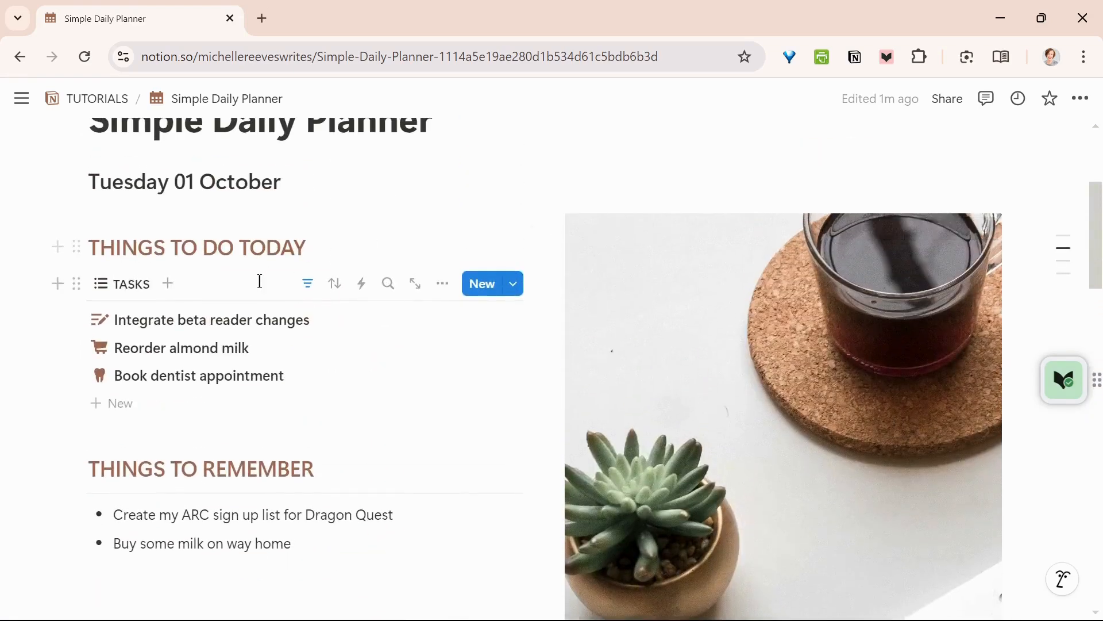
left_click(120, 287)
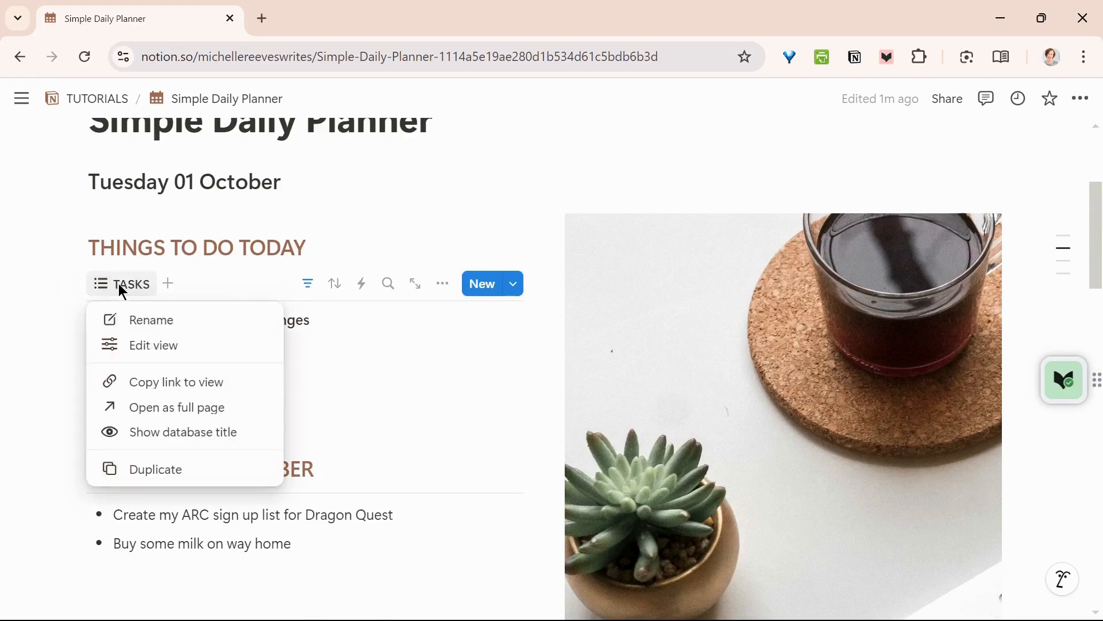
left_click(144, 344)
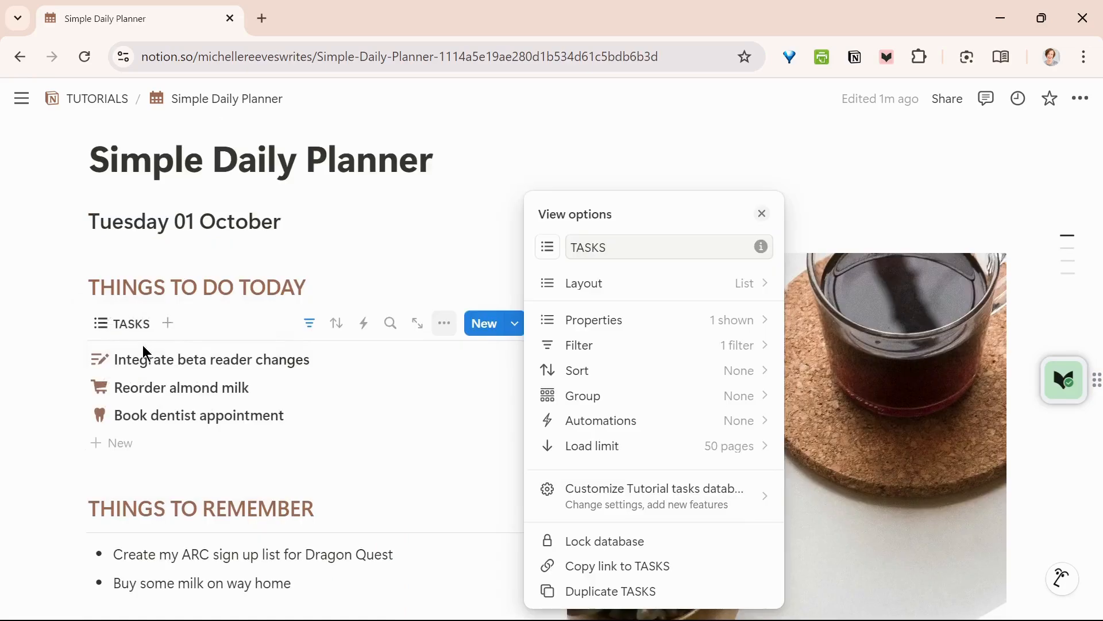
left_click(630, 328)
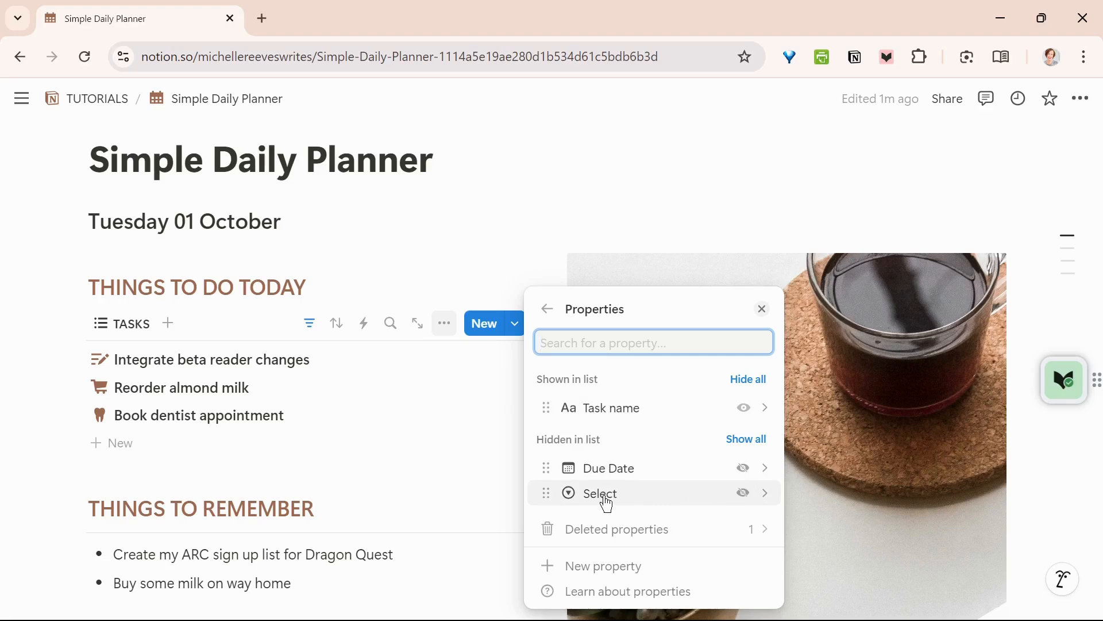
left_click(744, 494)
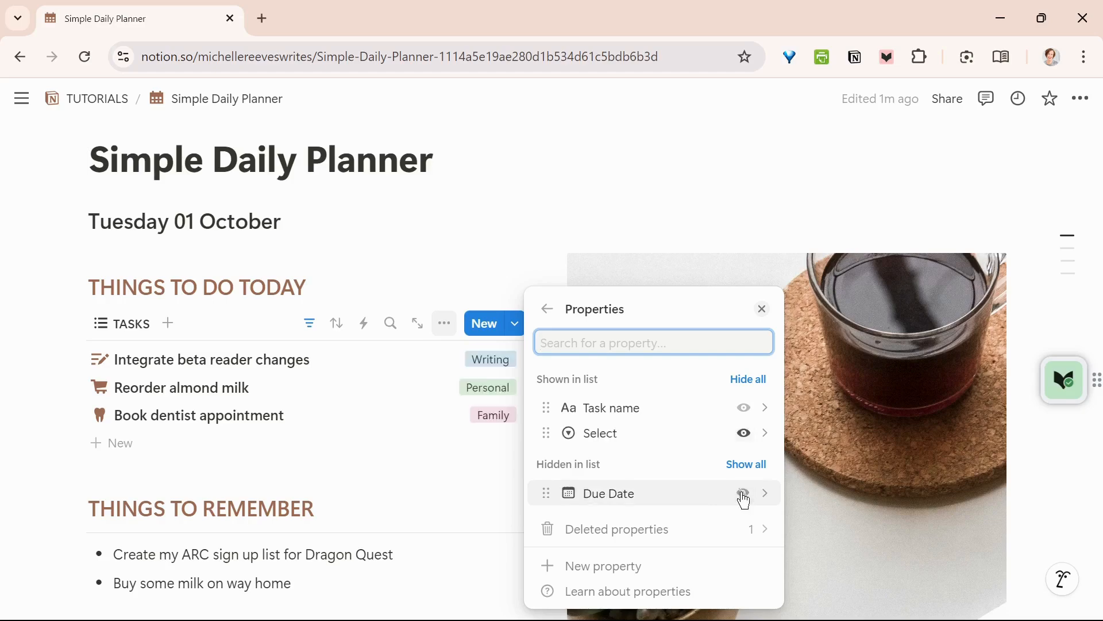
left_click(763, 310)
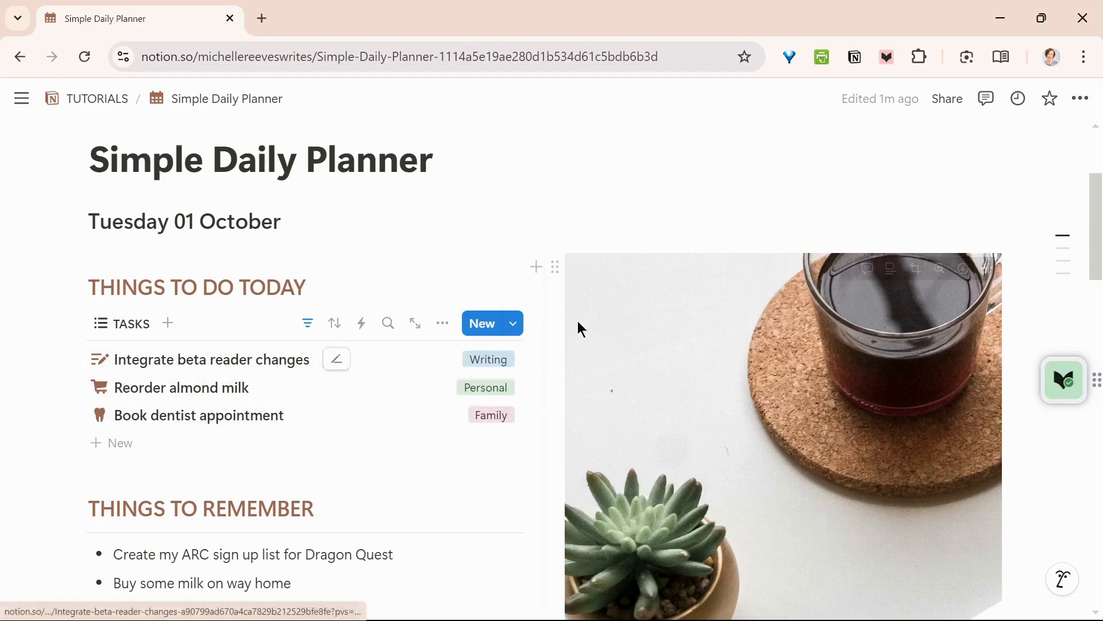
Show the Select property on the THINGS TO DO THIS WEEK calendar cards, trying Due Date as well and hiding it again
scroll(795, 321, "down", 12)
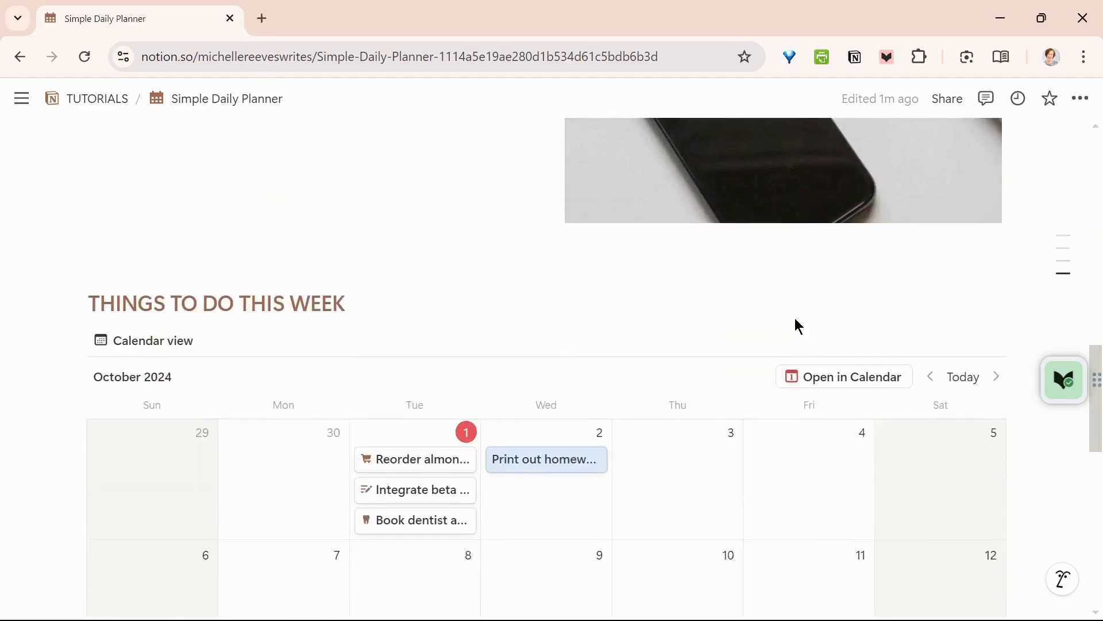
scroll(793, 316, "down", 2)
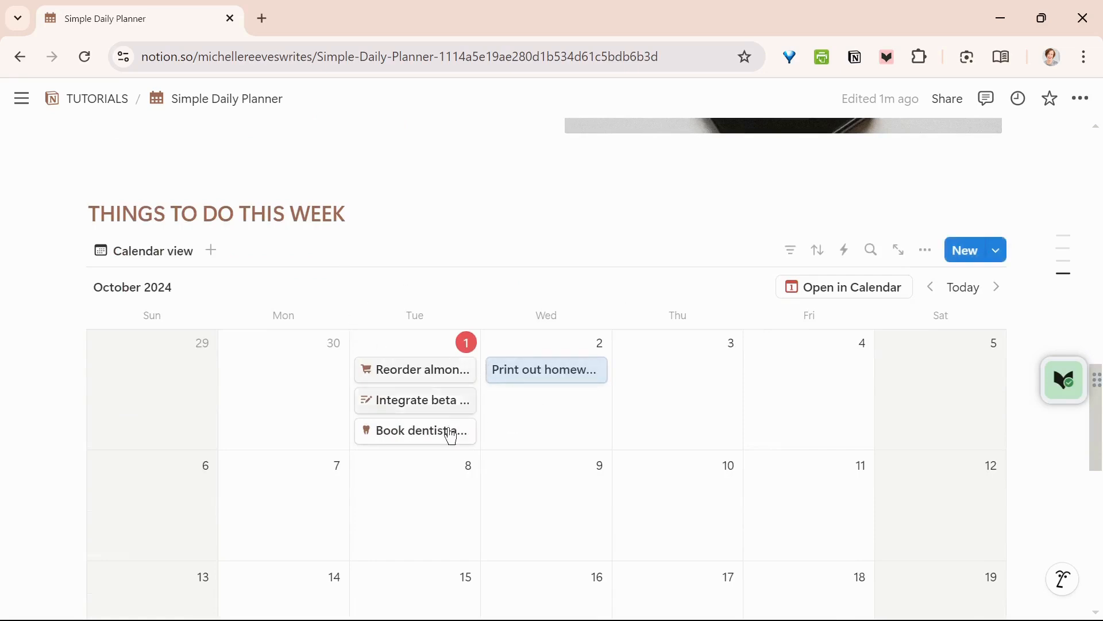
left_click(155, 258)
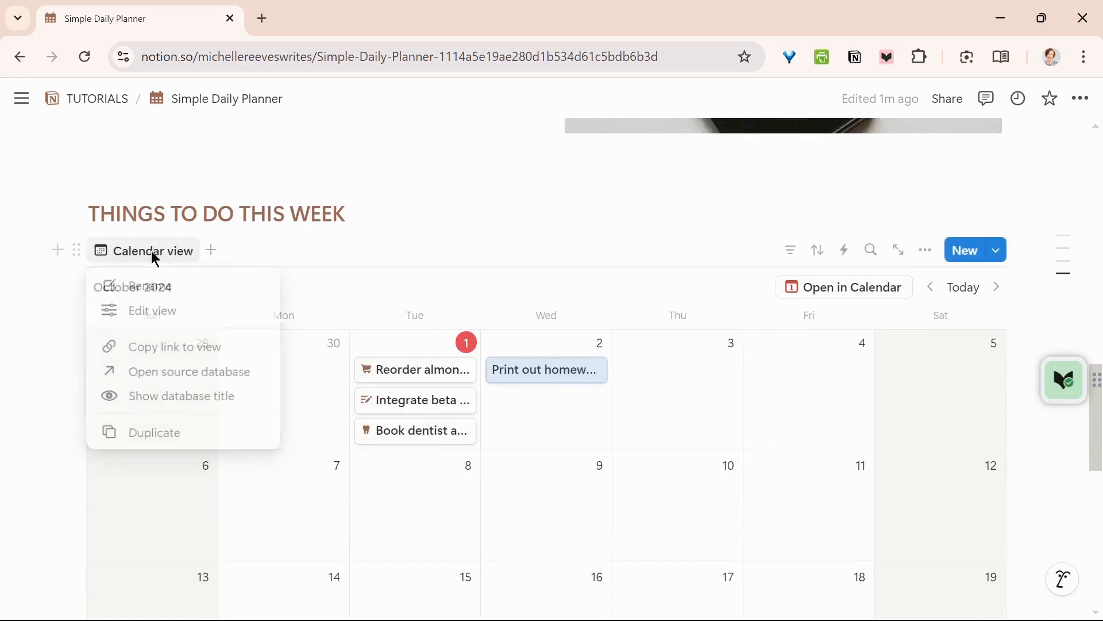
left_click(178, 310)
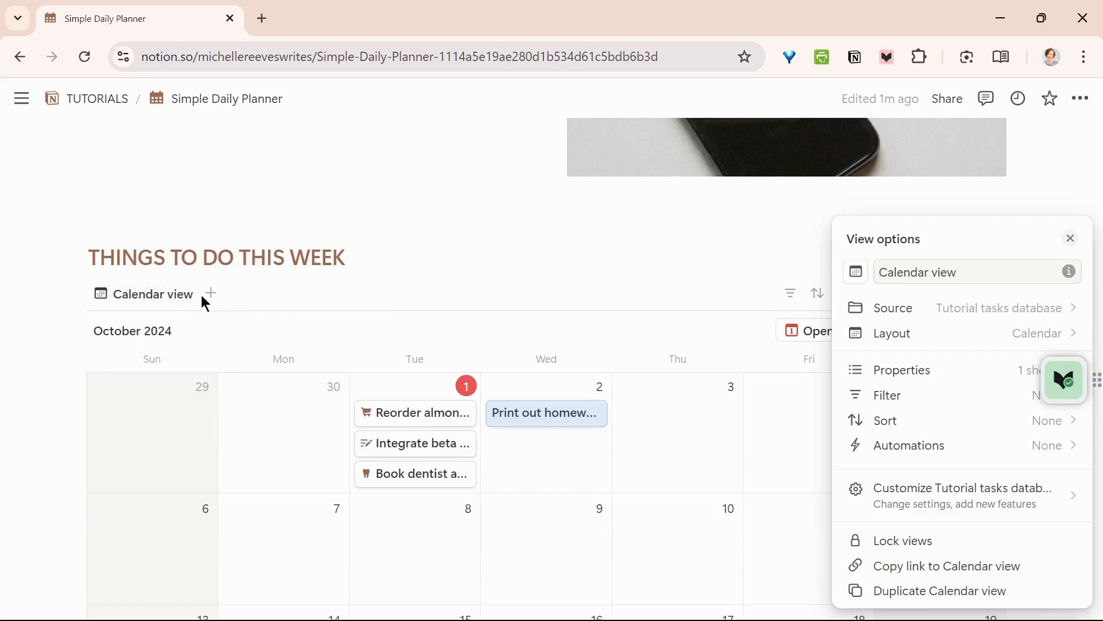
left_click(895, 371)
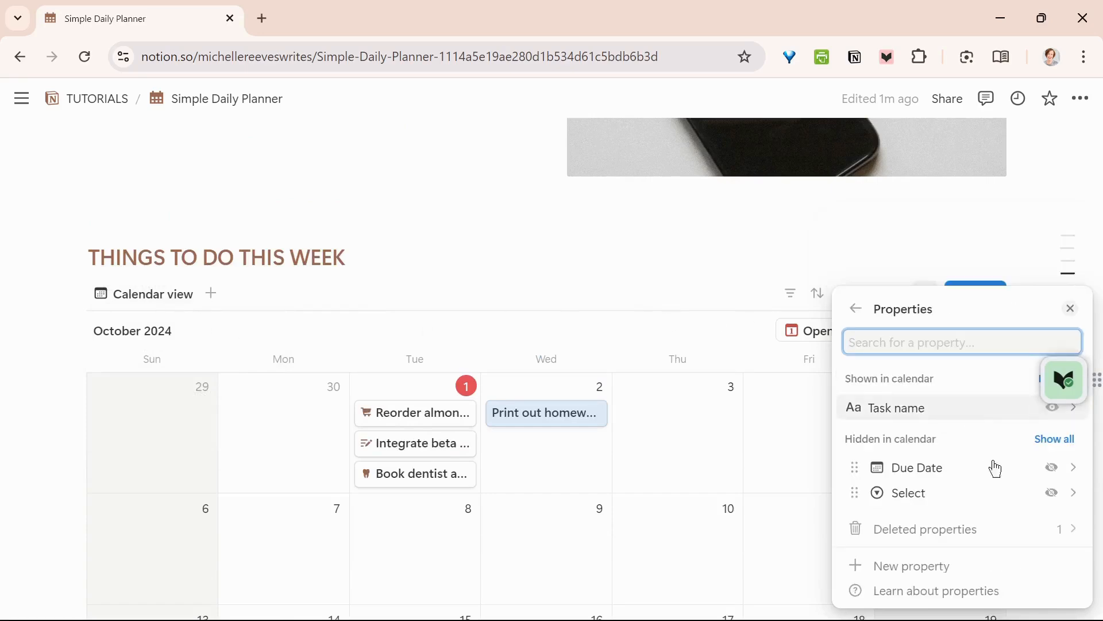
left_click(1054, 494)
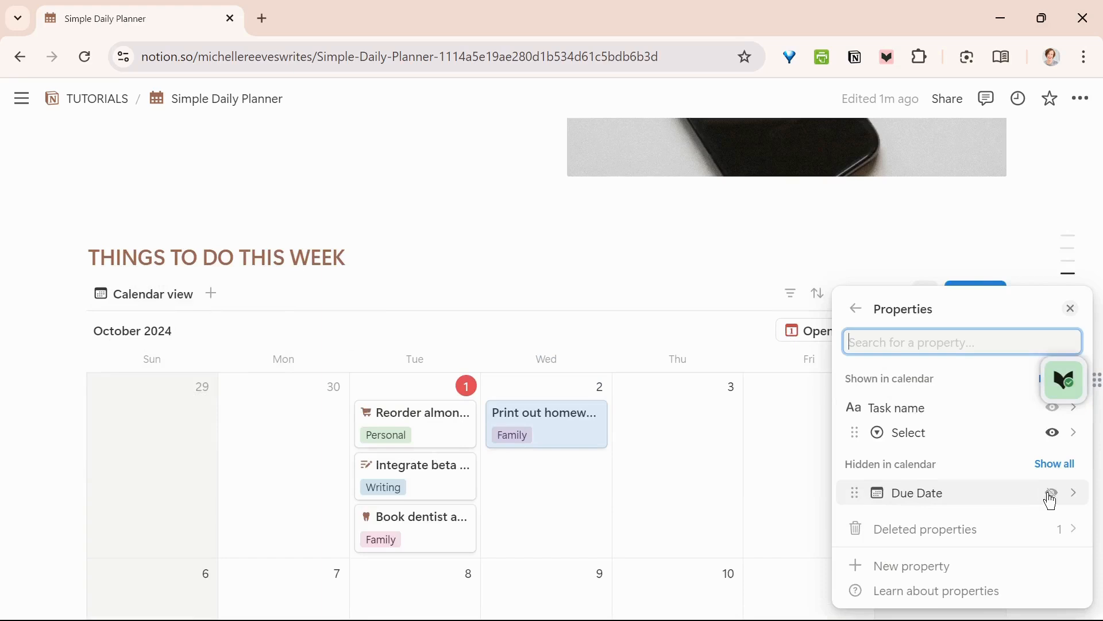
left_click(1054, 494)
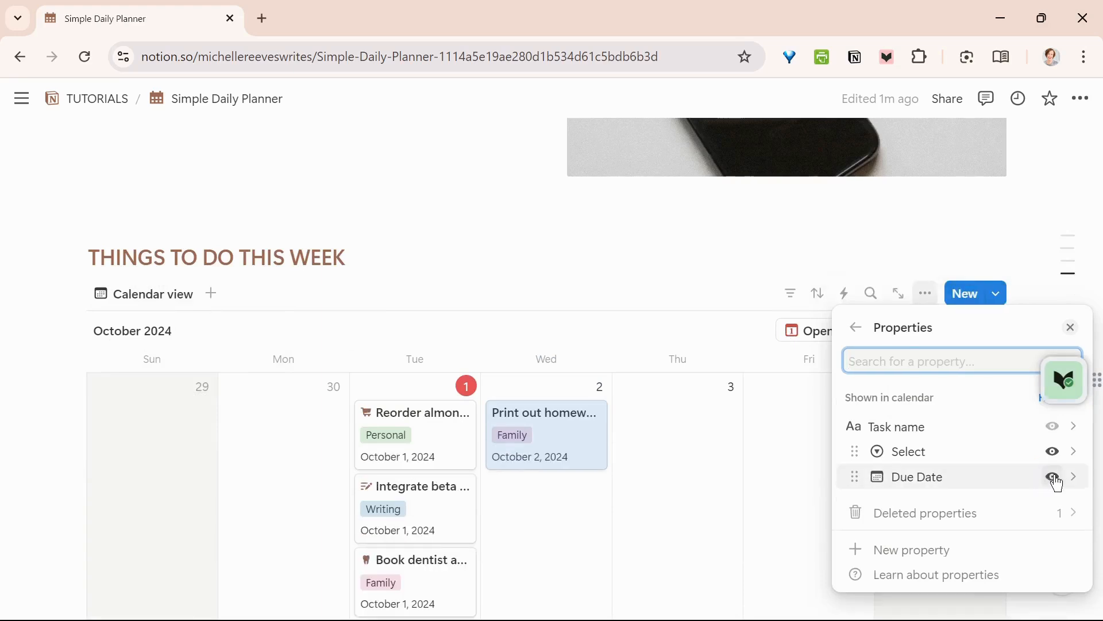
left_click(1056, 480)
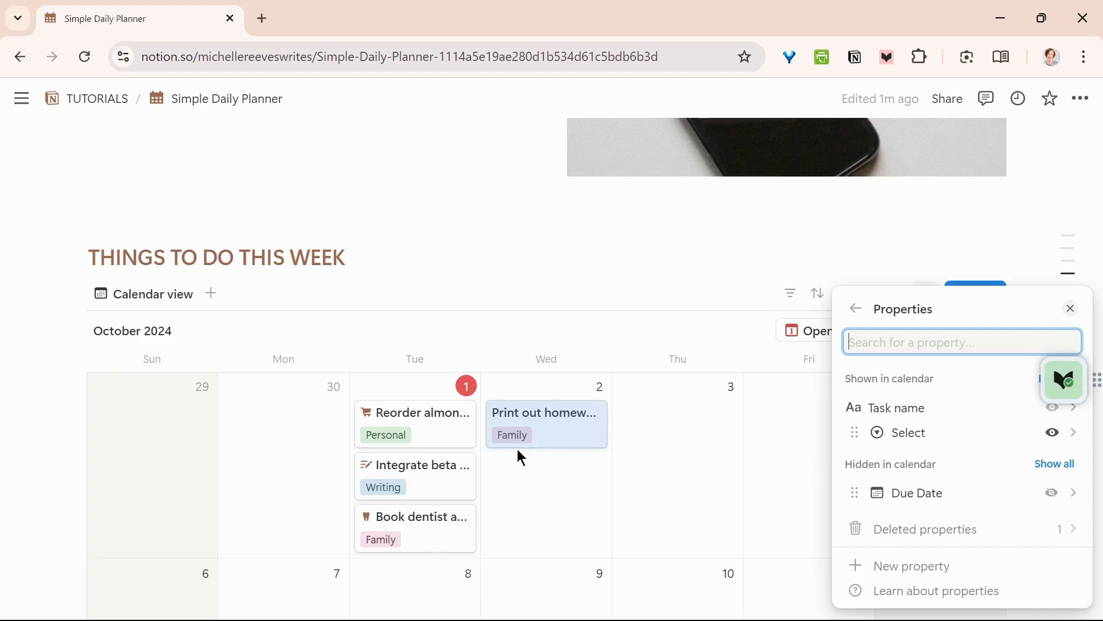
left_click(1074, 309)
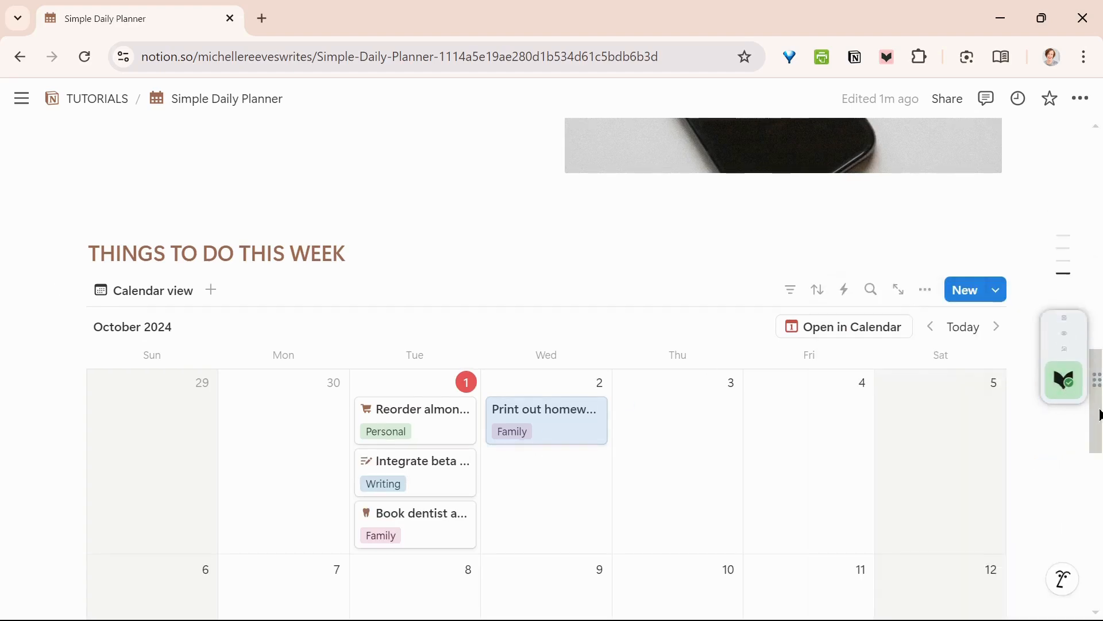
Review the whole planner page from the cover image to the drawing below the calendar
scroll(1079, 303, "up", 10)
scroll(1079, 303, "up", 9)
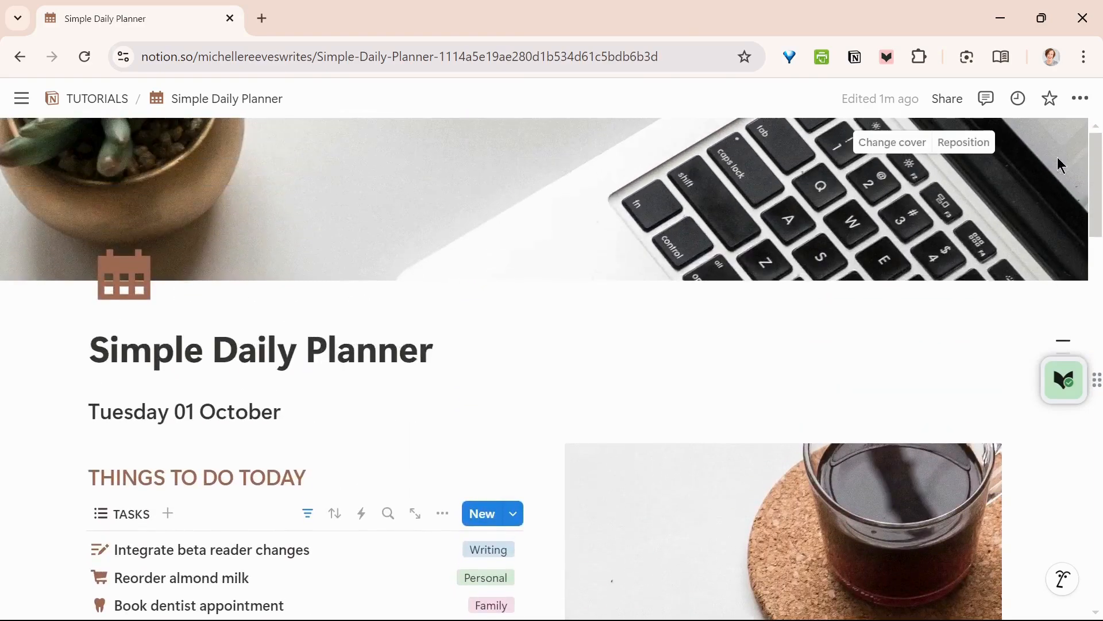
scroll(1066, 221, "down", 20)
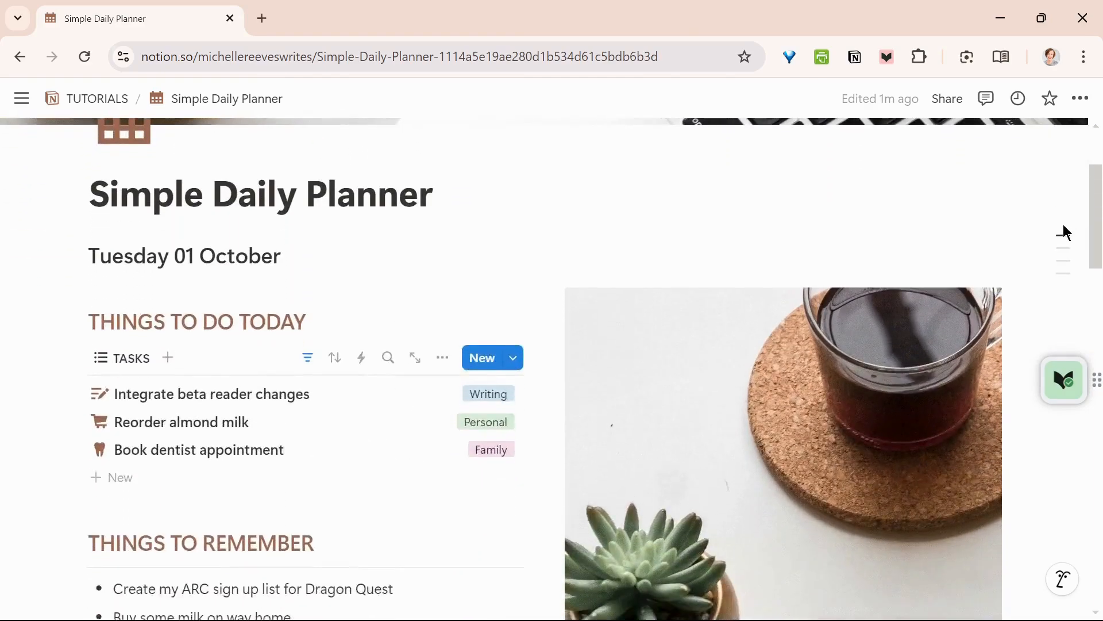
scroll(1046, 551, "down", 3)
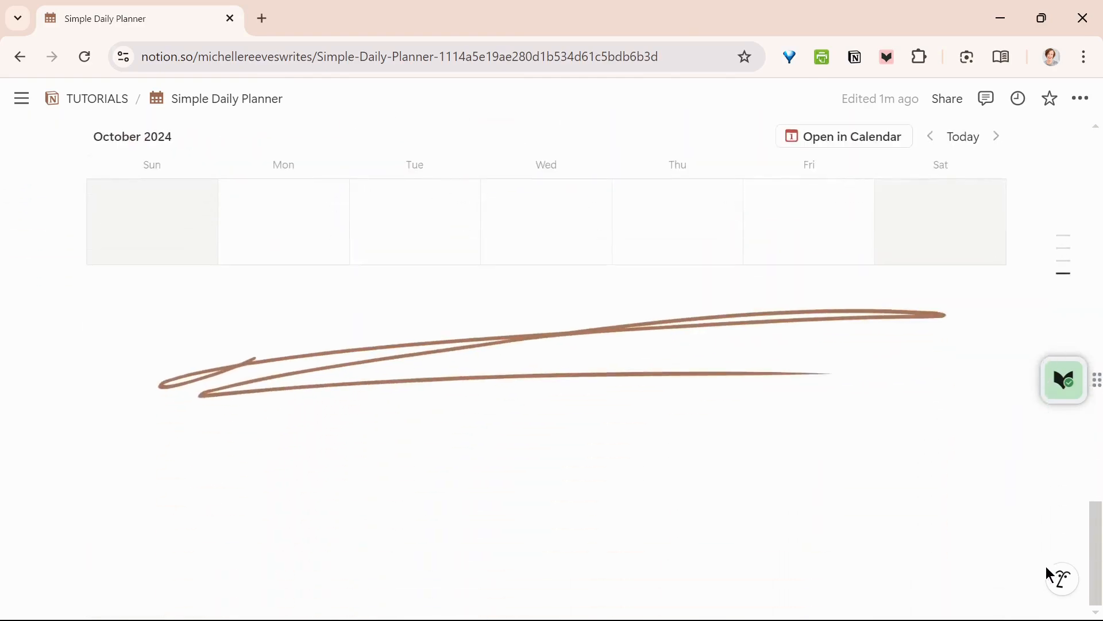
scroll(1049, 574, "up", 20)
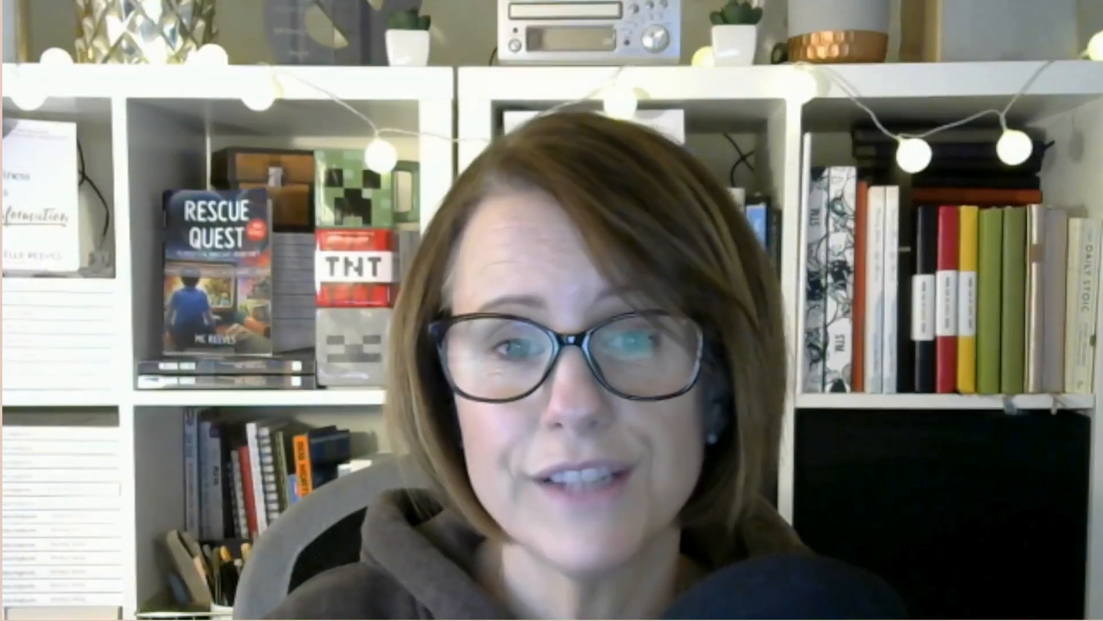